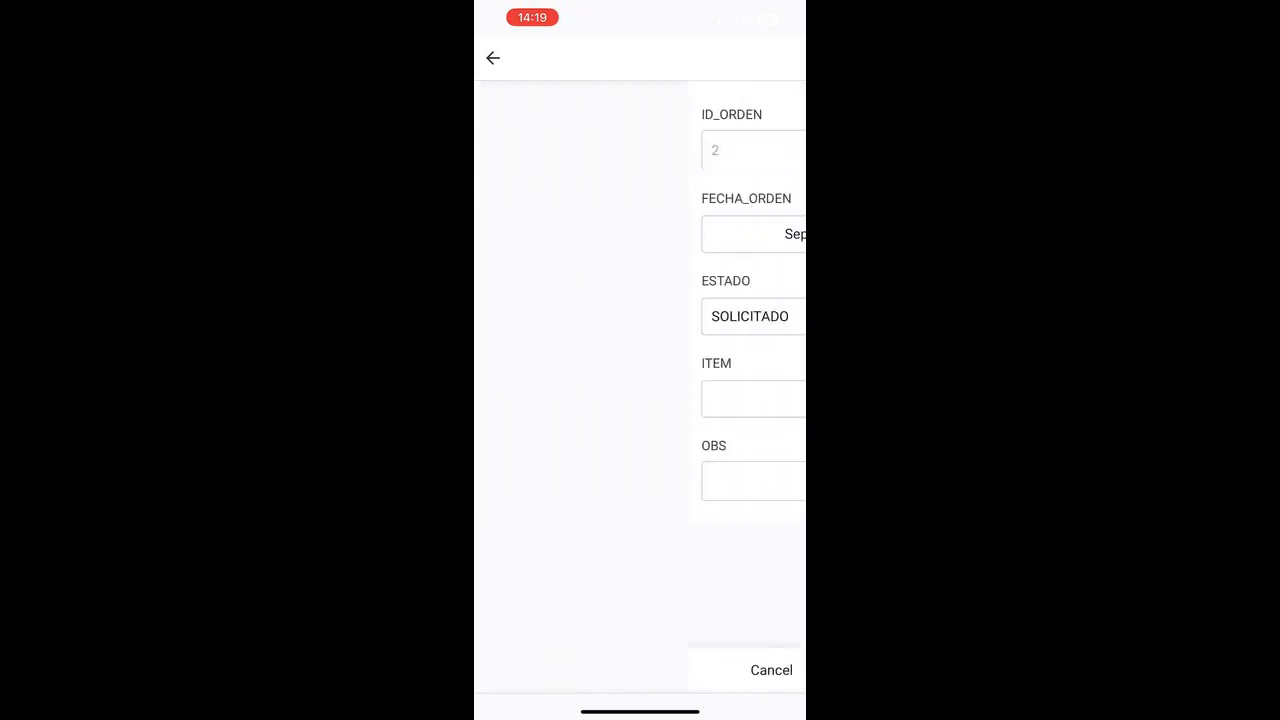
Step: Add an item entry named Lapiz to order 2 from the order edit form
{"action": "left_click", "coordinate": [639, 398]}
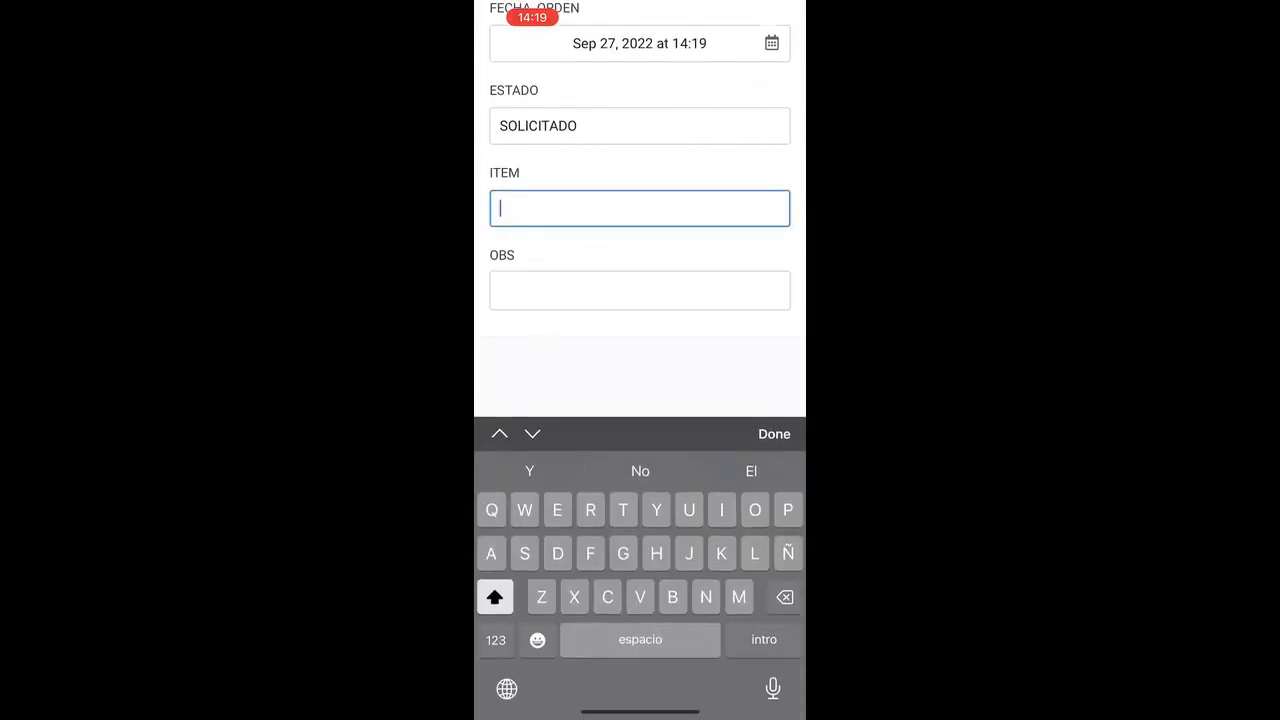
{"action": "type", "text": "Lapiz"}
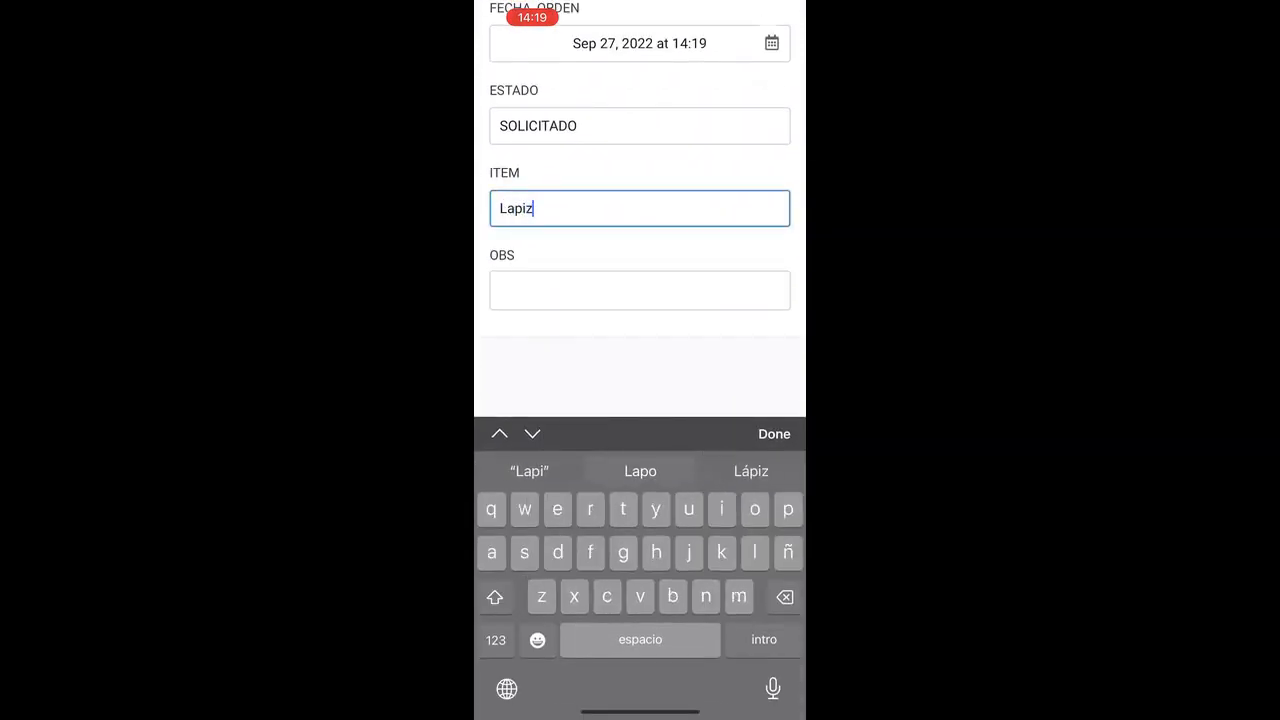
{"action": "left_click", "coordinate": [772, 433]}
{"action": "left_click", "coordinate": [725, 669]}
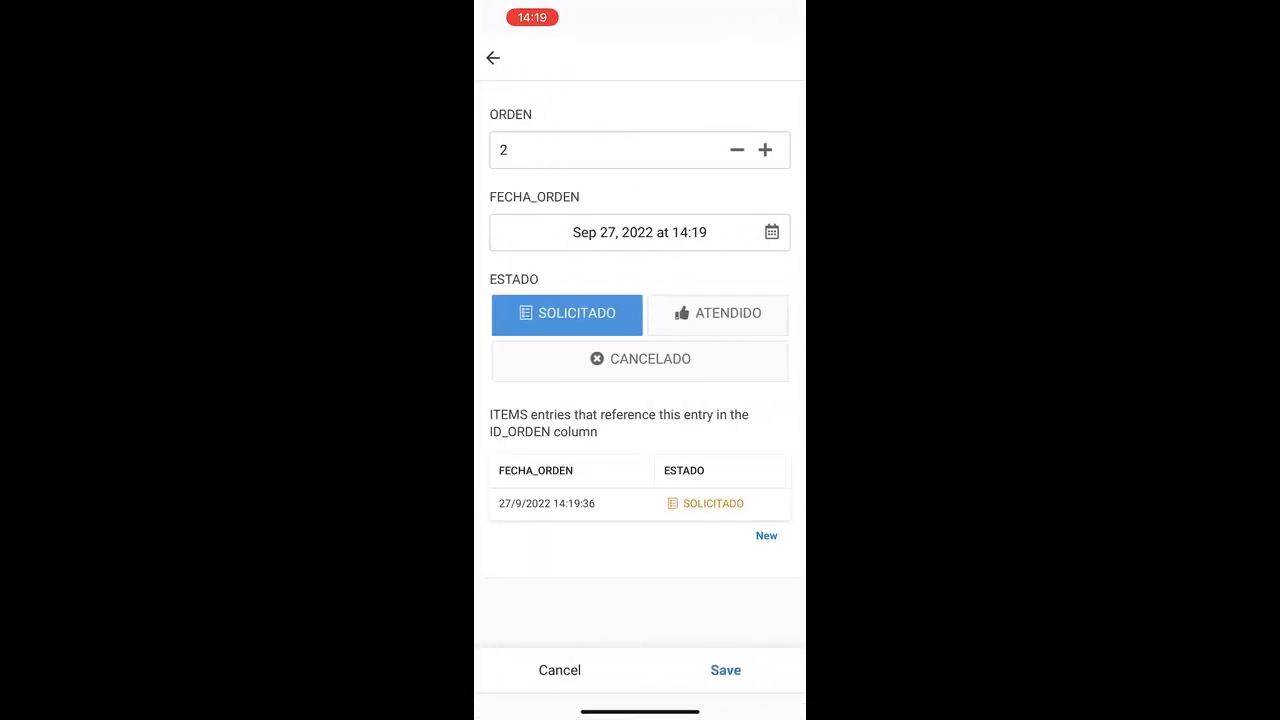
Step: Add a second related item named Borrador and save order 2
{"action": "left_click", "coordinate": [766, 535]}
{"action": "left_click", "coordinate": [640, 397]}
{"action": "type", "text": "Borrador"}
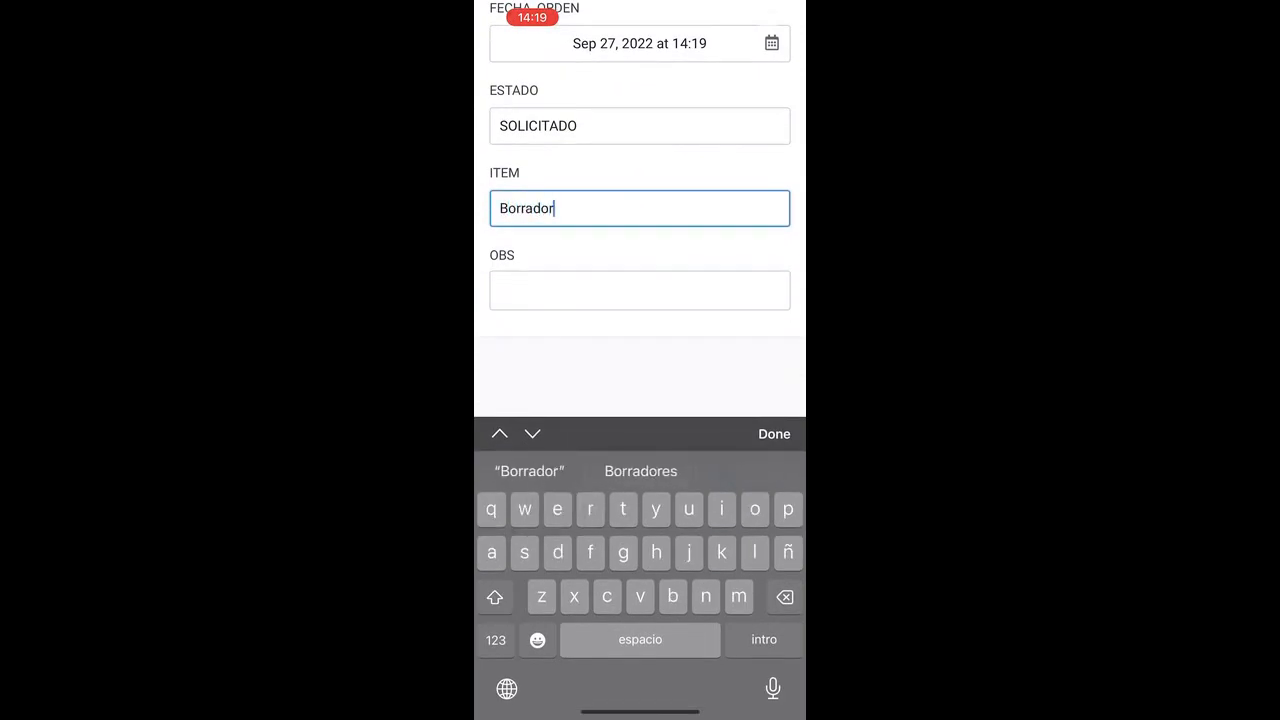
{"action": "key", "text": "Return"}
{"action": "left_click", "coordinate": [726, 670]}
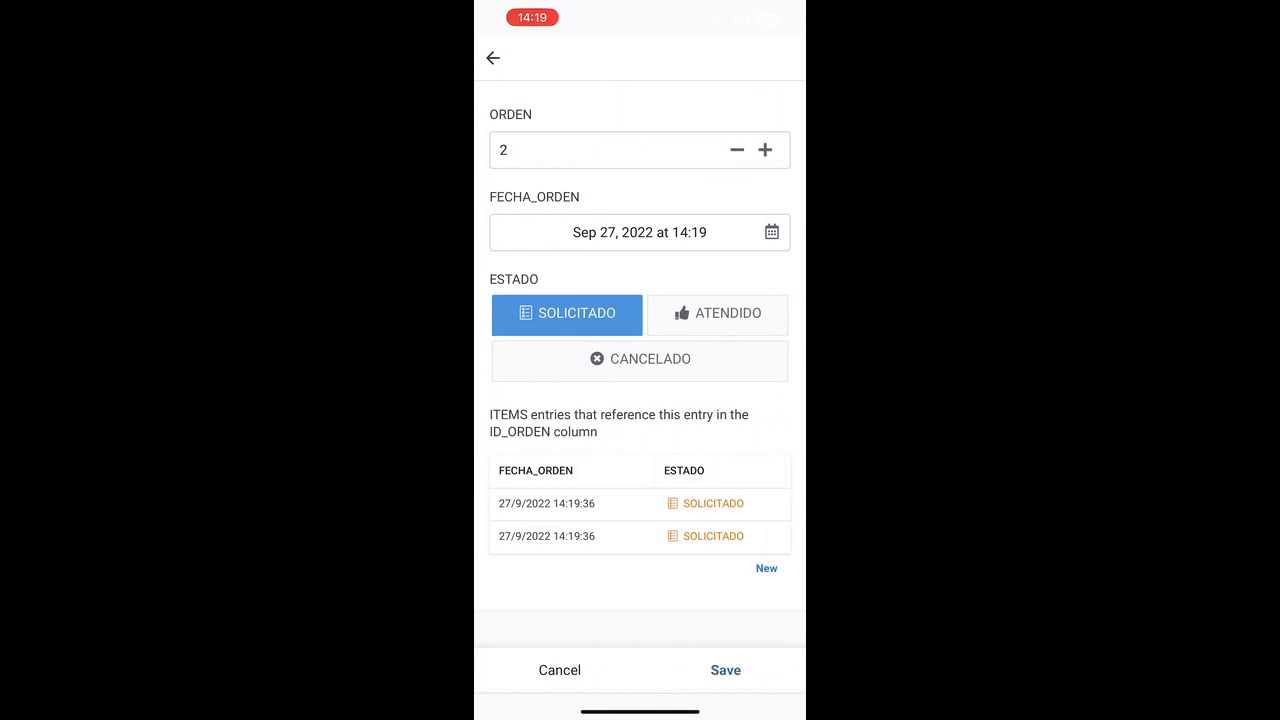
{"action": "left_click", "coordinate": [726, 670]}
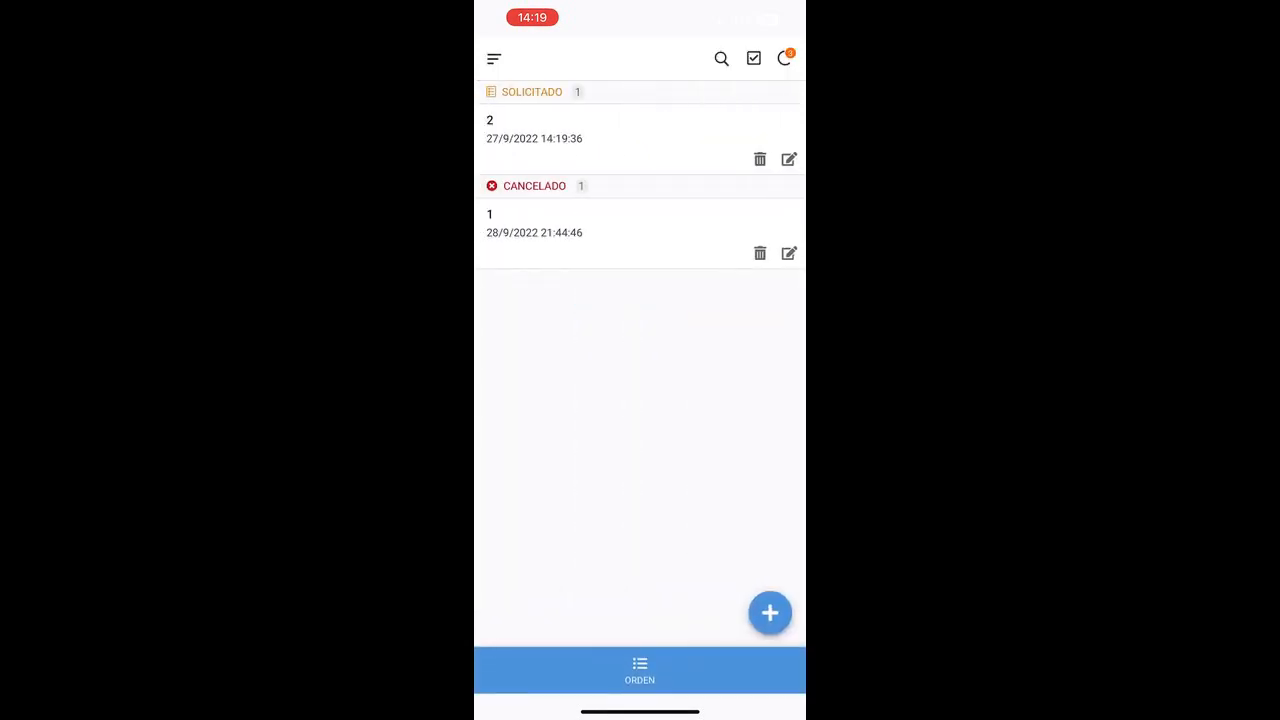
Step: Edit order 2, setting its status to ATENDIDO and its date to Sep 28, 2022, then save
{"action": "left_click", "coordinate": [560, 129]}
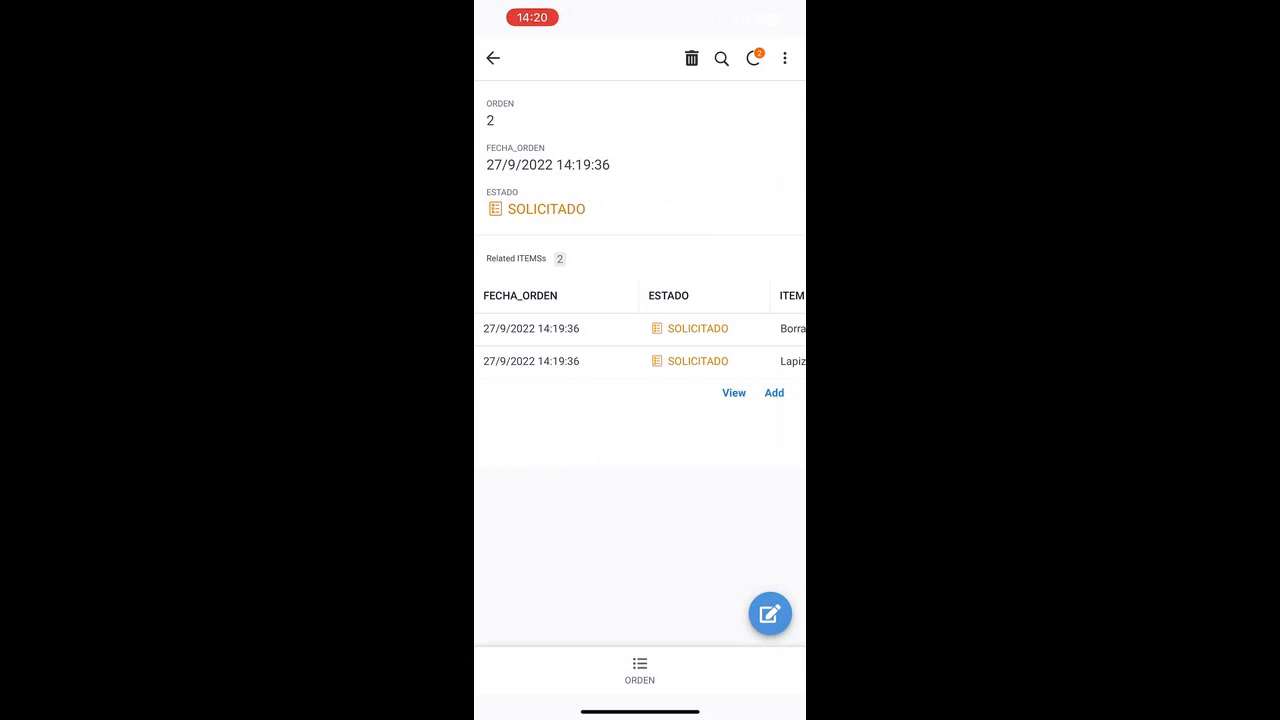
{"action": "left_click_drag", "start_coordinate": [600, 328], "coordinate": [589, 328]}
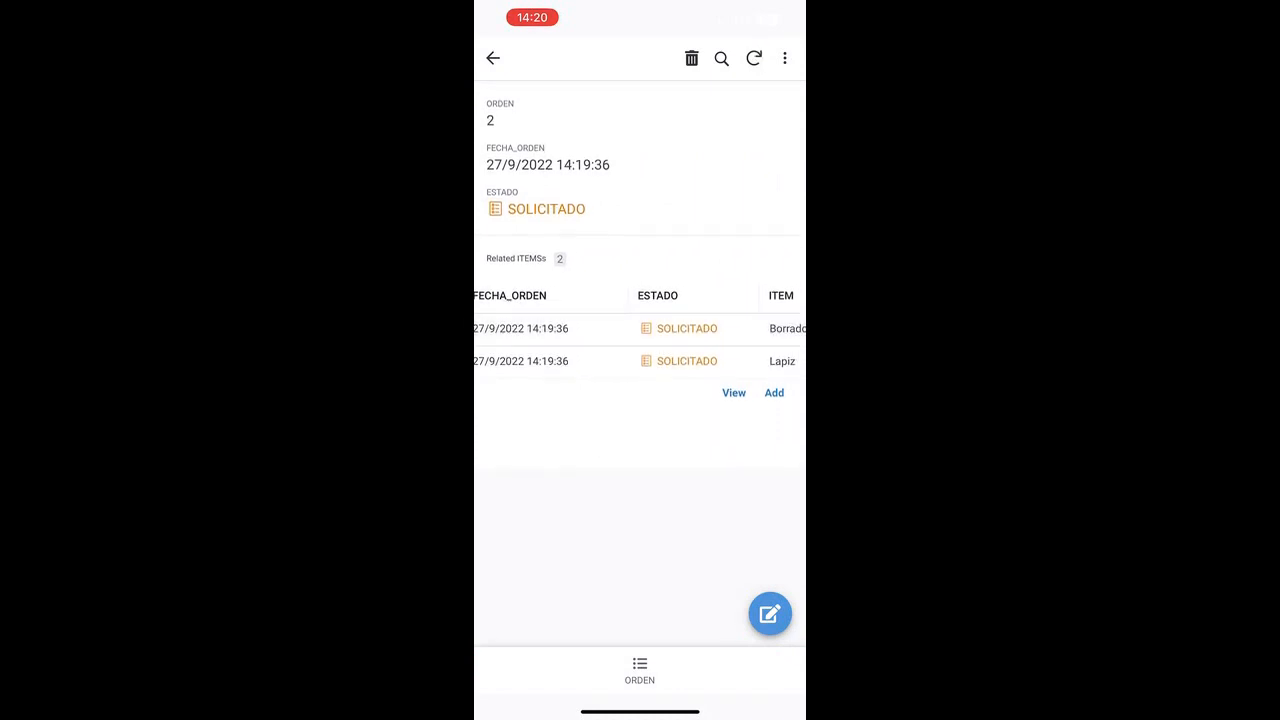
{"action": "left_click", "coordinate": [770, 614]}
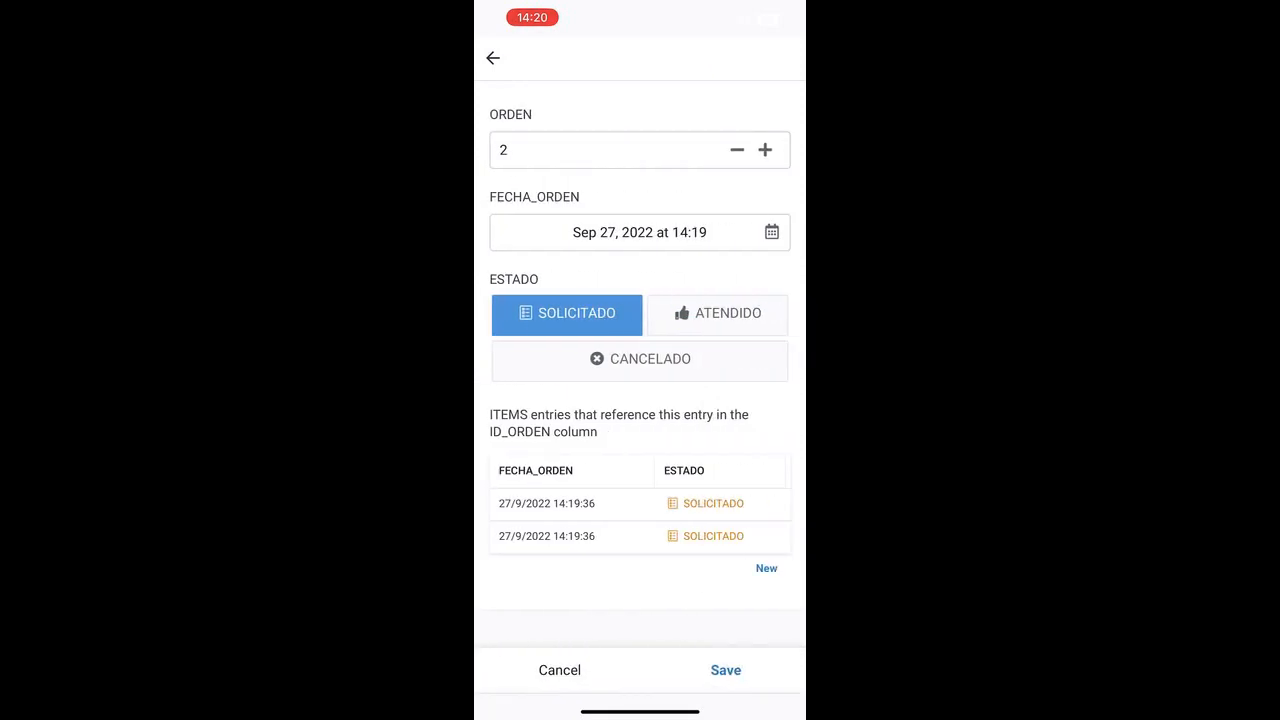
{"action": "left_click", "coordinate": [717, 314]}
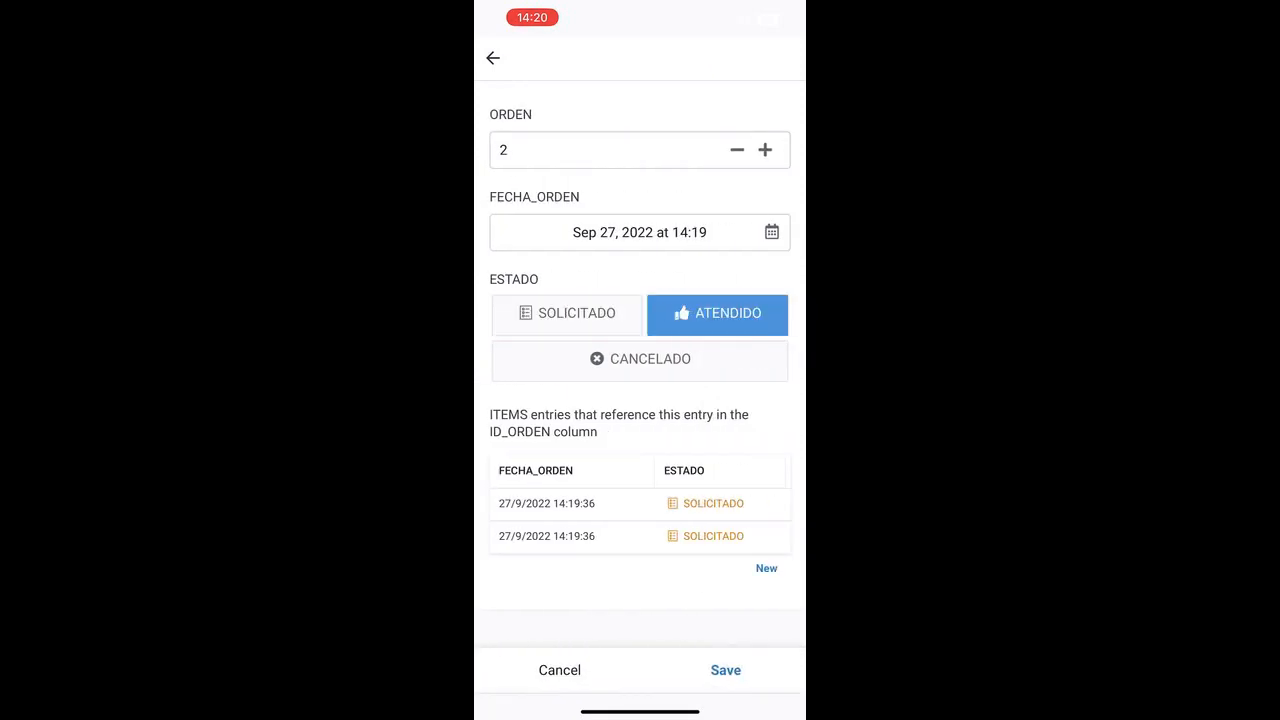
{"action": "left_click", "coordinate": [640, 232]}
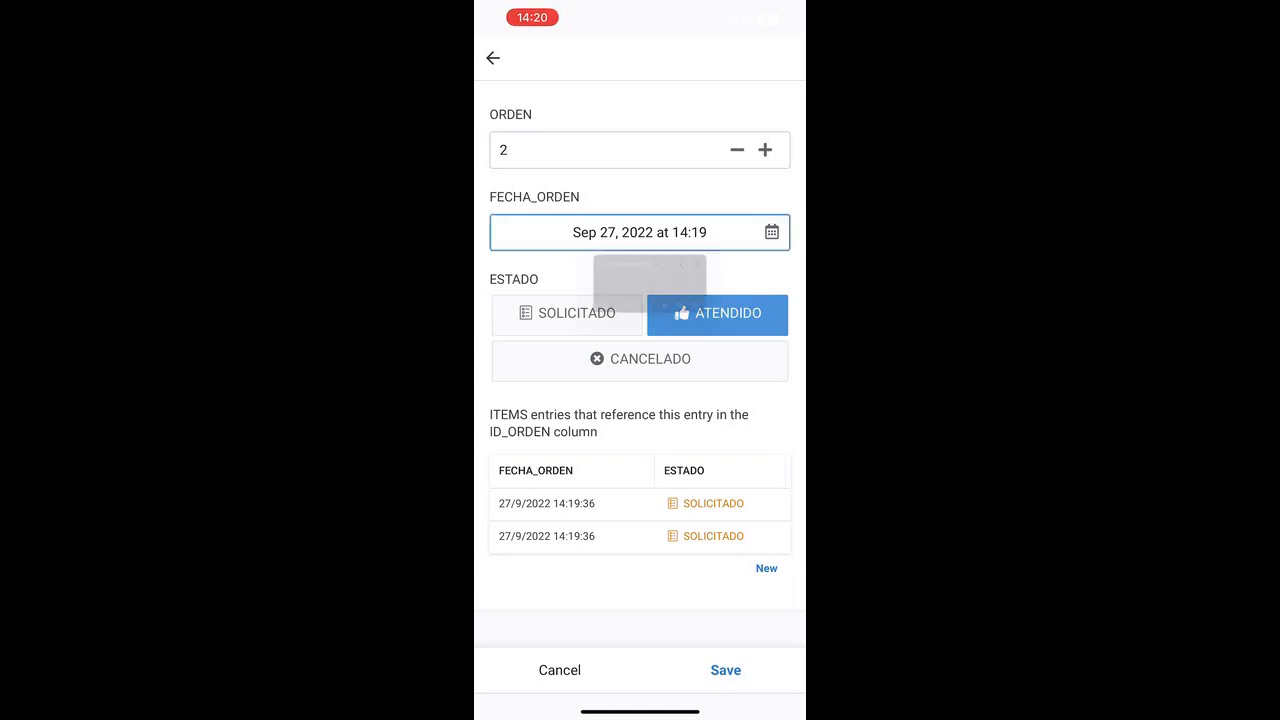
{"action": "left_click", "coordinate": [661, 472]}
{"action": "left_click", "coordinate": [752, 553]}
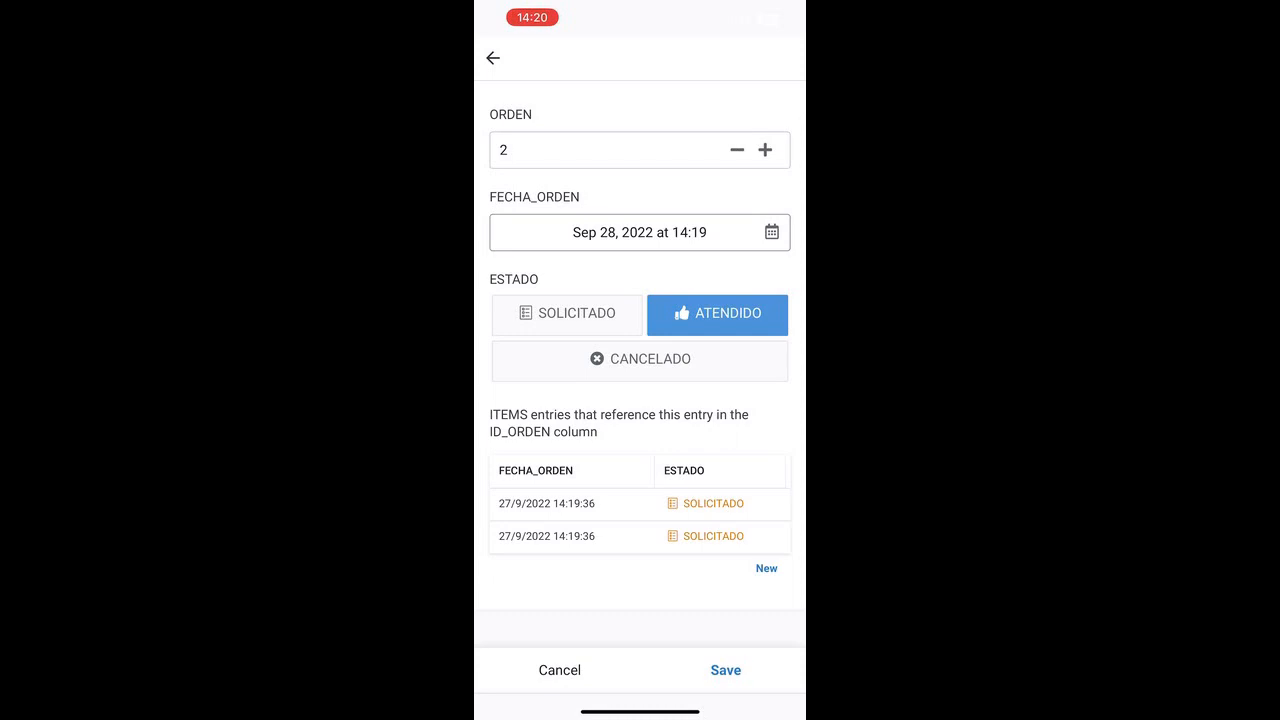
{"action": "left_click", "coordinate": [725, 670]}
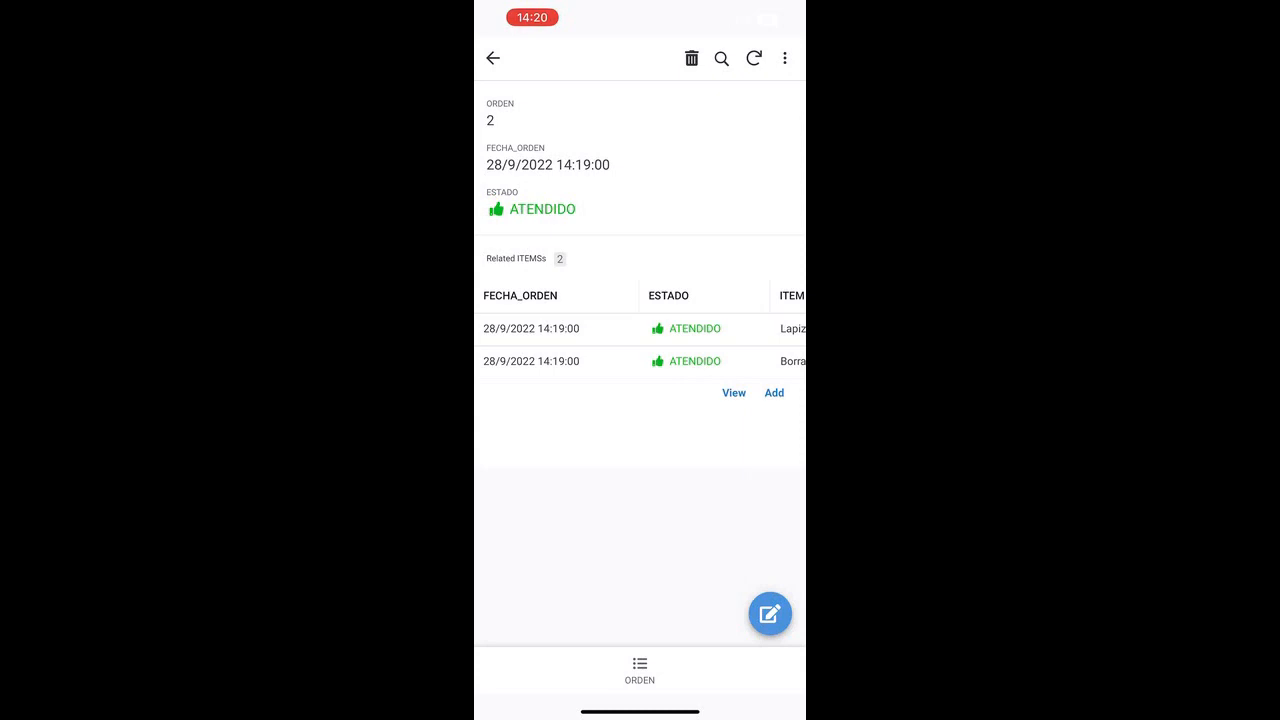
Step: Reopen order 2 and set its date to Sep 30, 2022 and status to CANCELADO, then save
{"action": "left_click", "coordinate": [493, 58]}
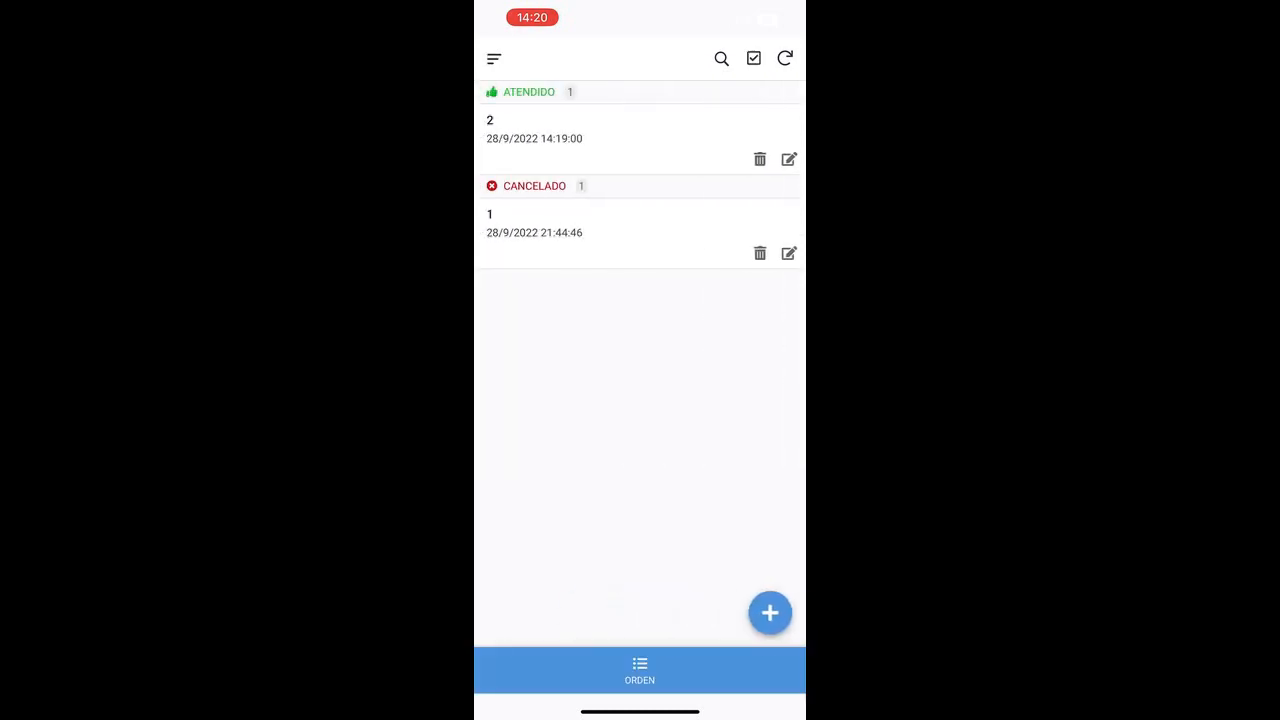
{"action": "left_click", "coordinate": [540, 130]}
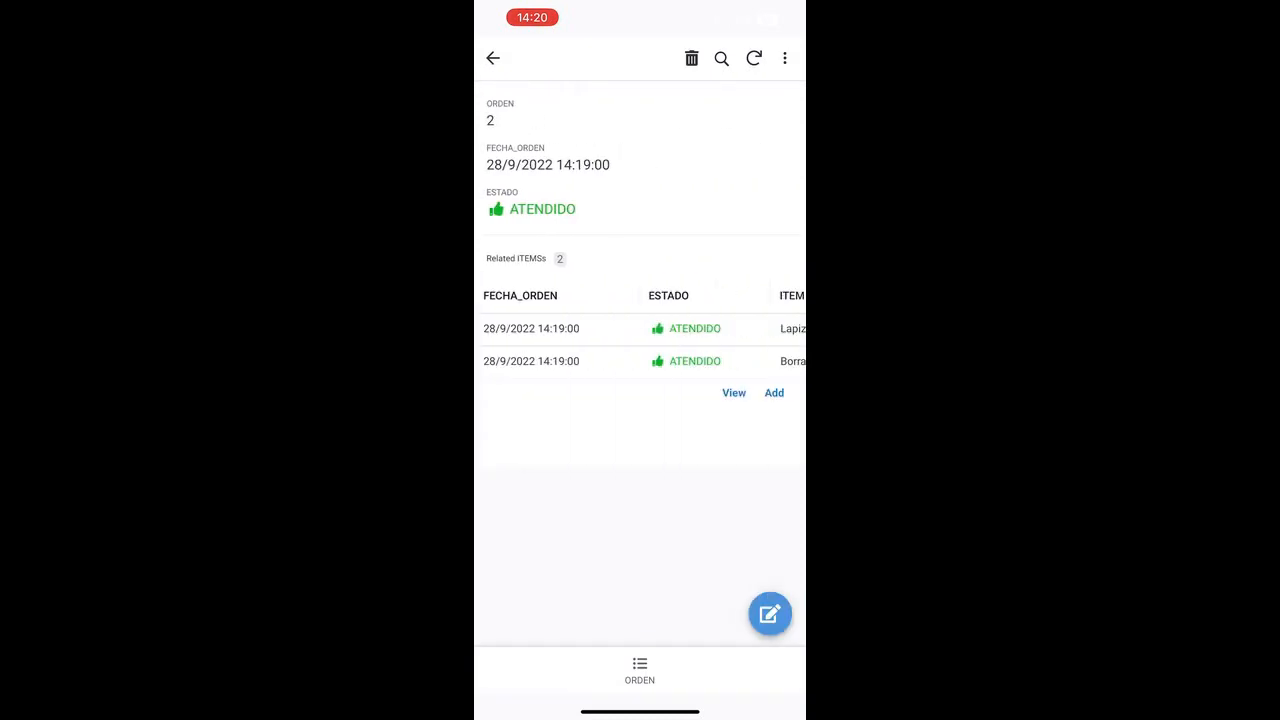
{"action": "left_click", "coordinate": [769, 614]}
{"action": "left_click", "coordinate": [640, 232]}
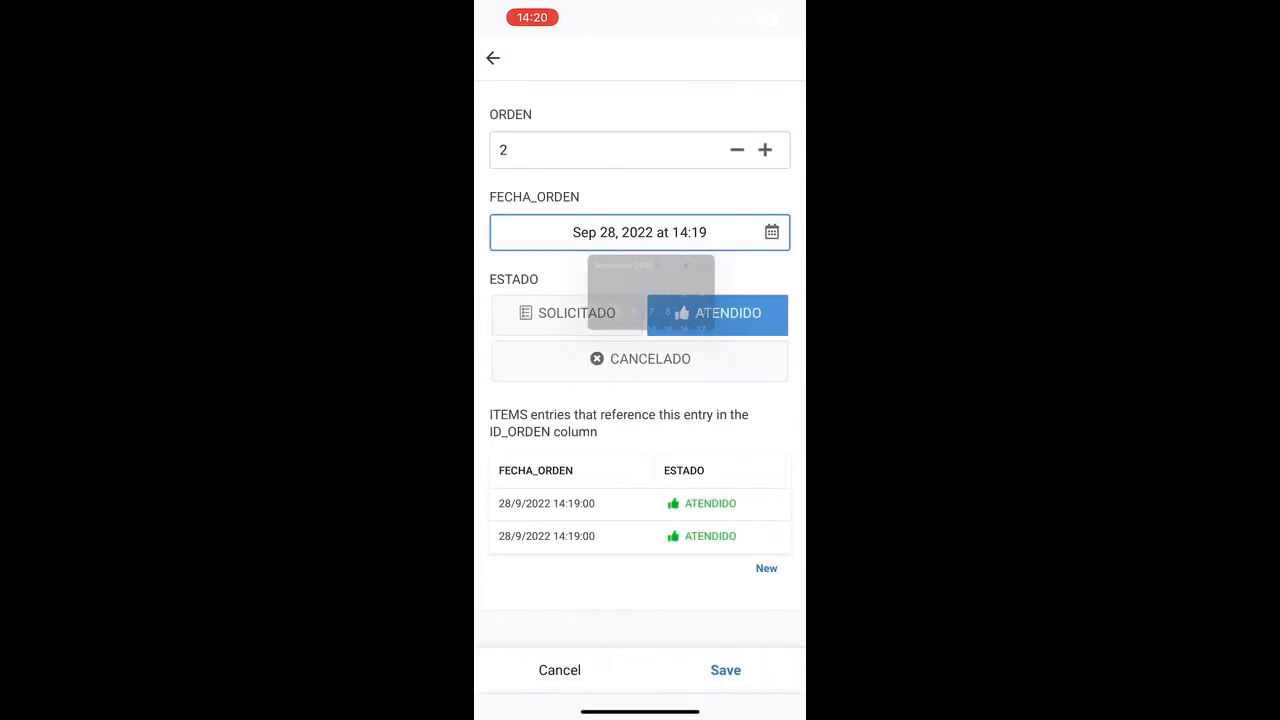
{"action": "left_click", "coordinate": [727, 472]}
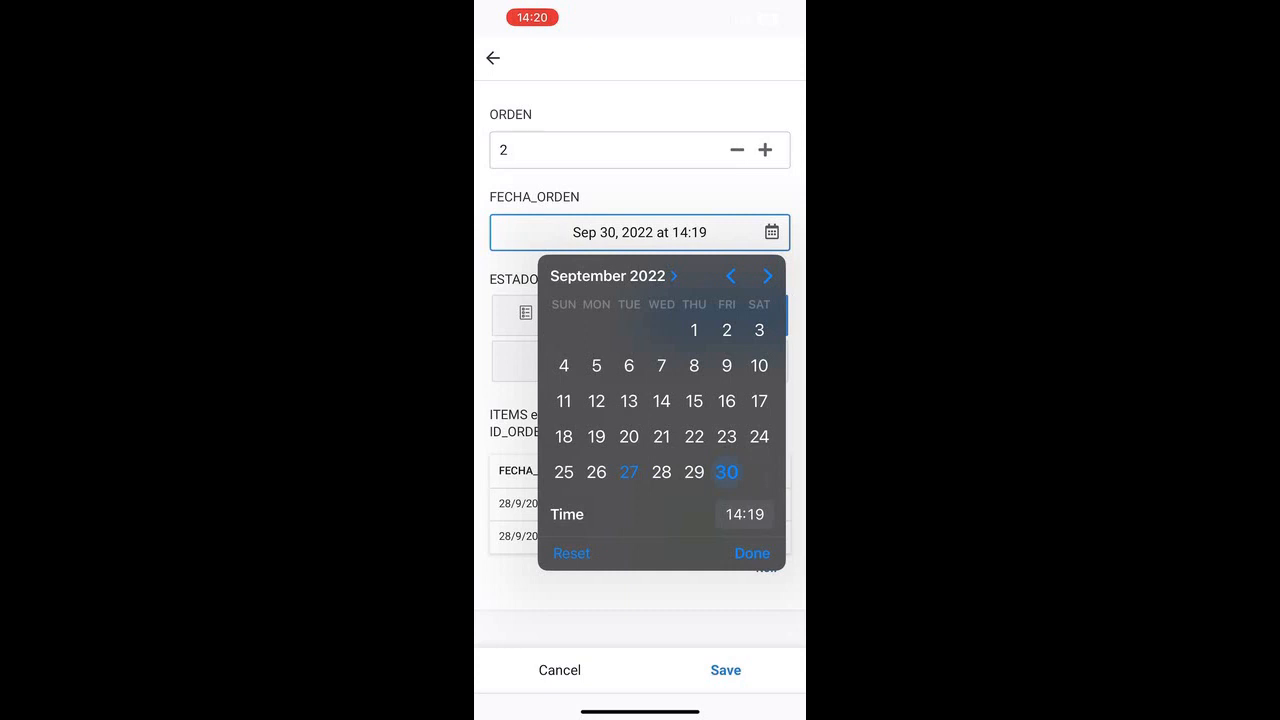
{"action": "left_click", "coordinate": [752, 553]}
{"action": "left_click", "coordinate": [640, 360]}
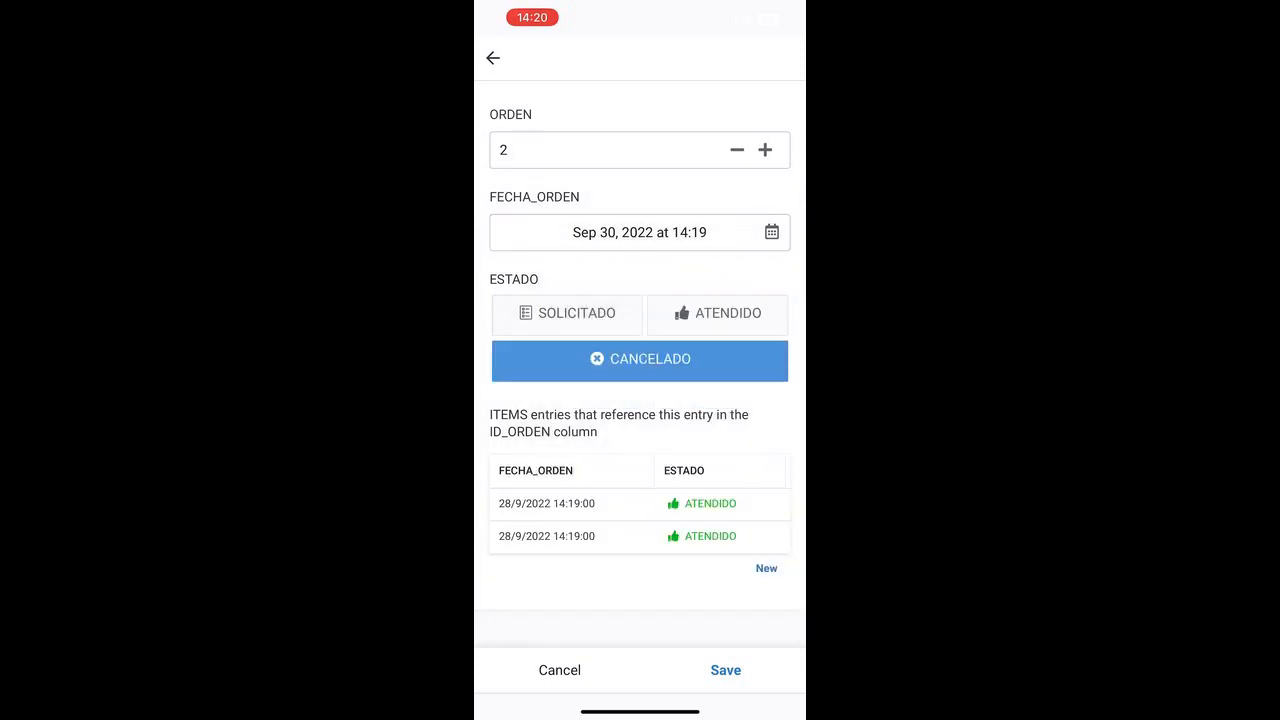
{"action": "left_click", "coordinate": [726, 670]}
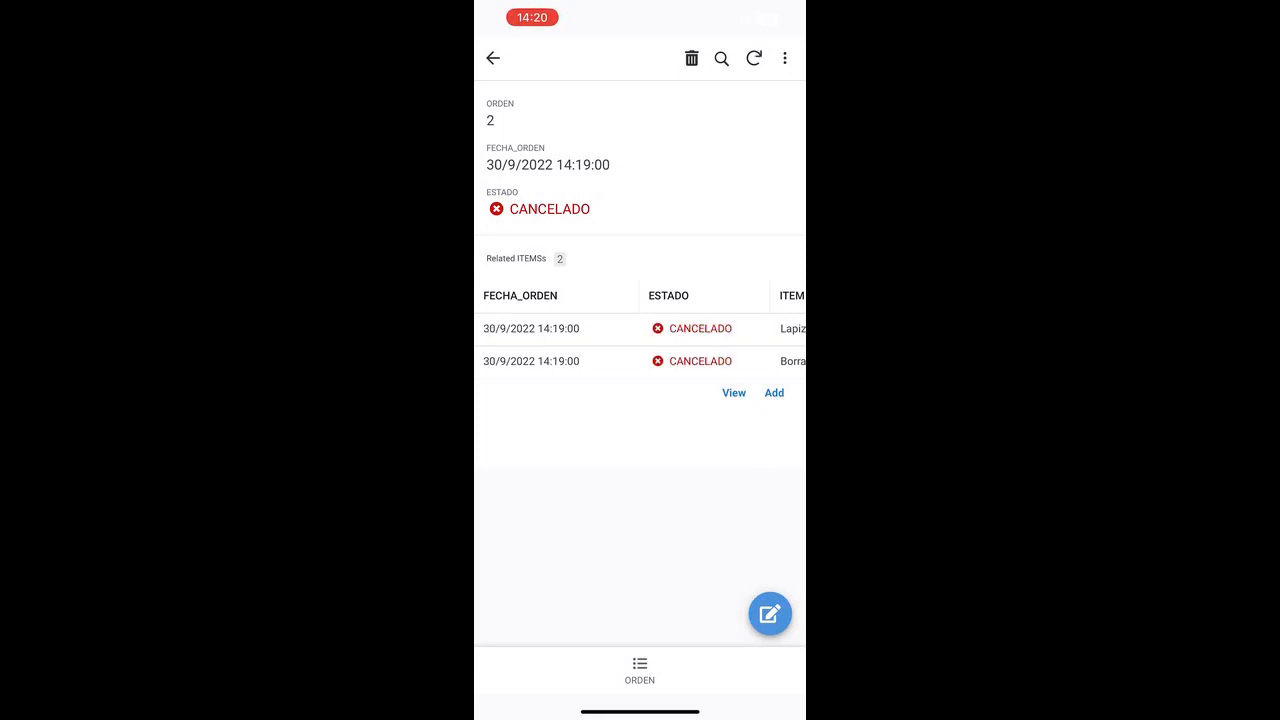
{"action": "left_click", "coordinate": [493, 57]}
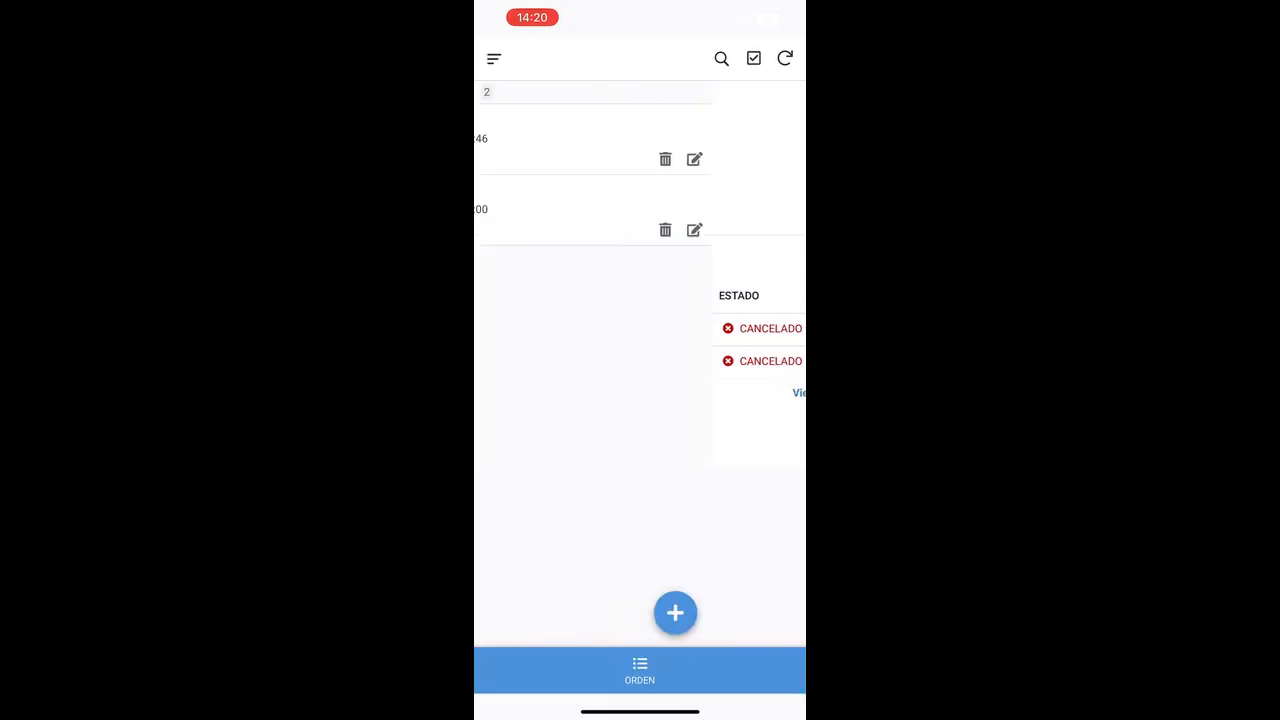
{"action": "left_click_drag", "start_coordinate": [785, 5], "coordinate": [785, 400]}
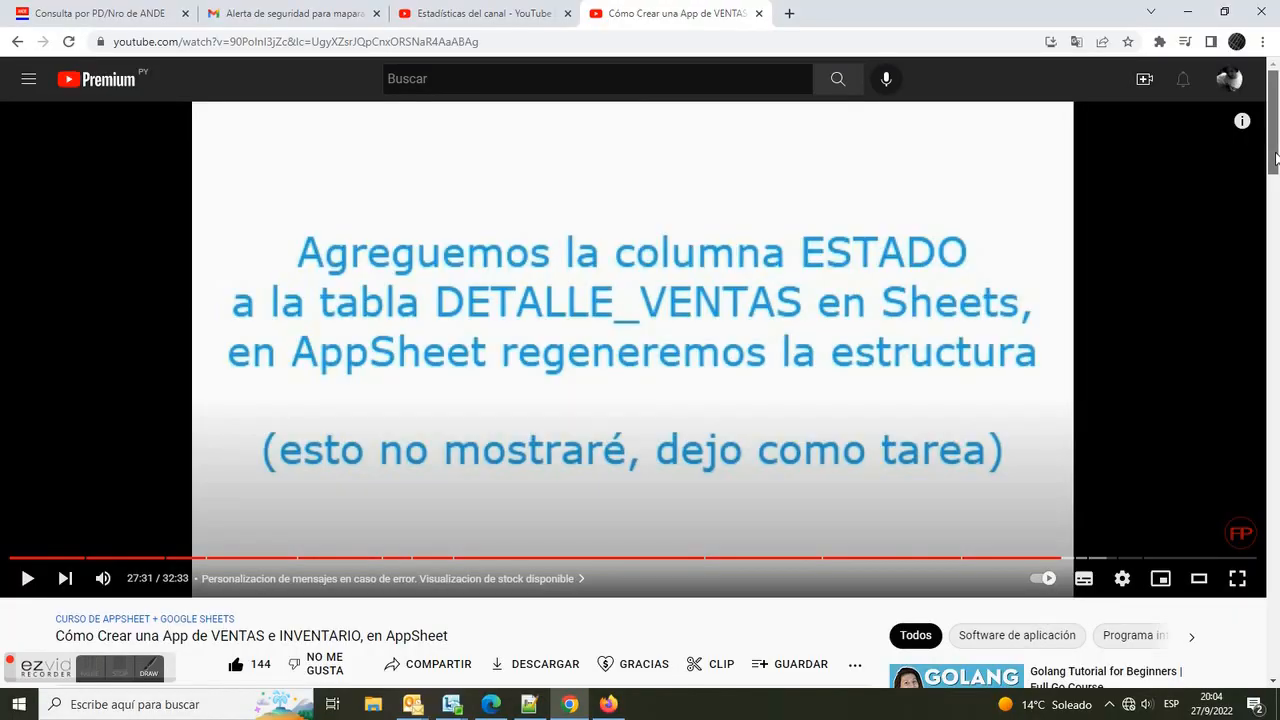
{"action": "left_click_drag", "start_coordinate": [1276, 157], "coordinate": [1276, 251]}
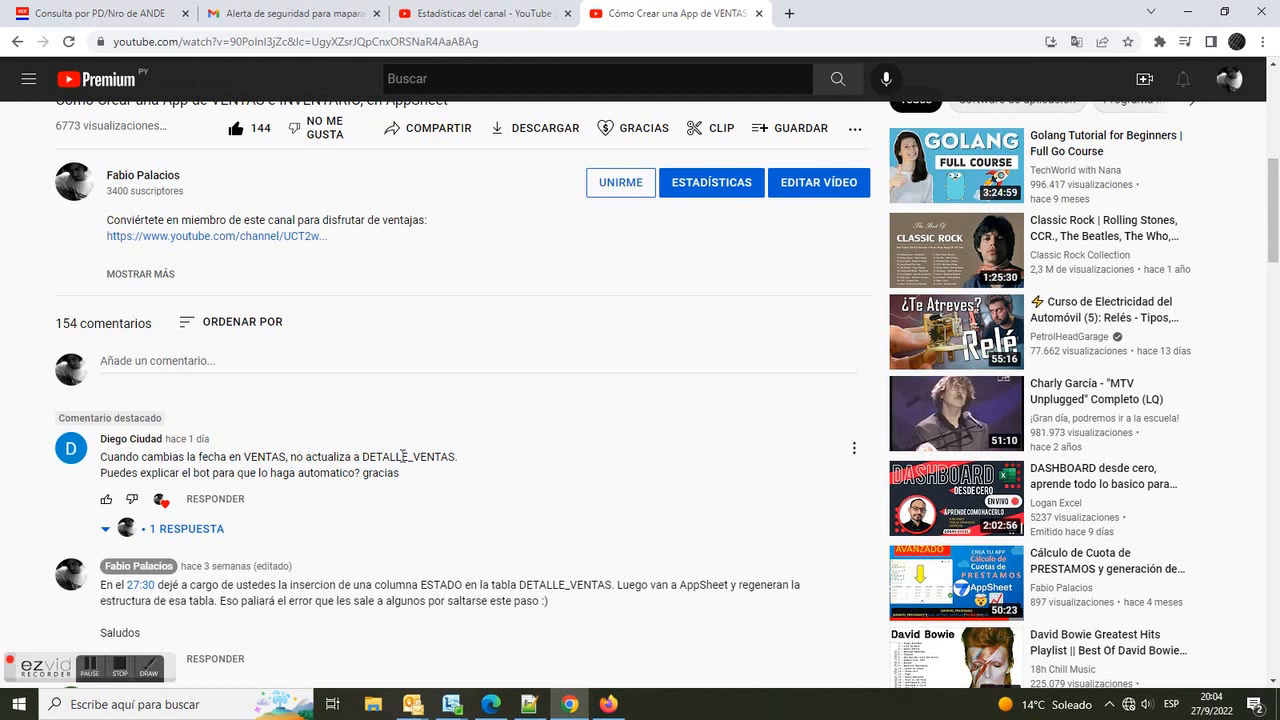
Step: In YouTube, highlight the viewer comment asking why changing the date in VENTAS does not update DETALLE_VENTAS
{"action": "left_click_drag", "start_coordinate": [98, 456], "coordinate": [476, 459]}
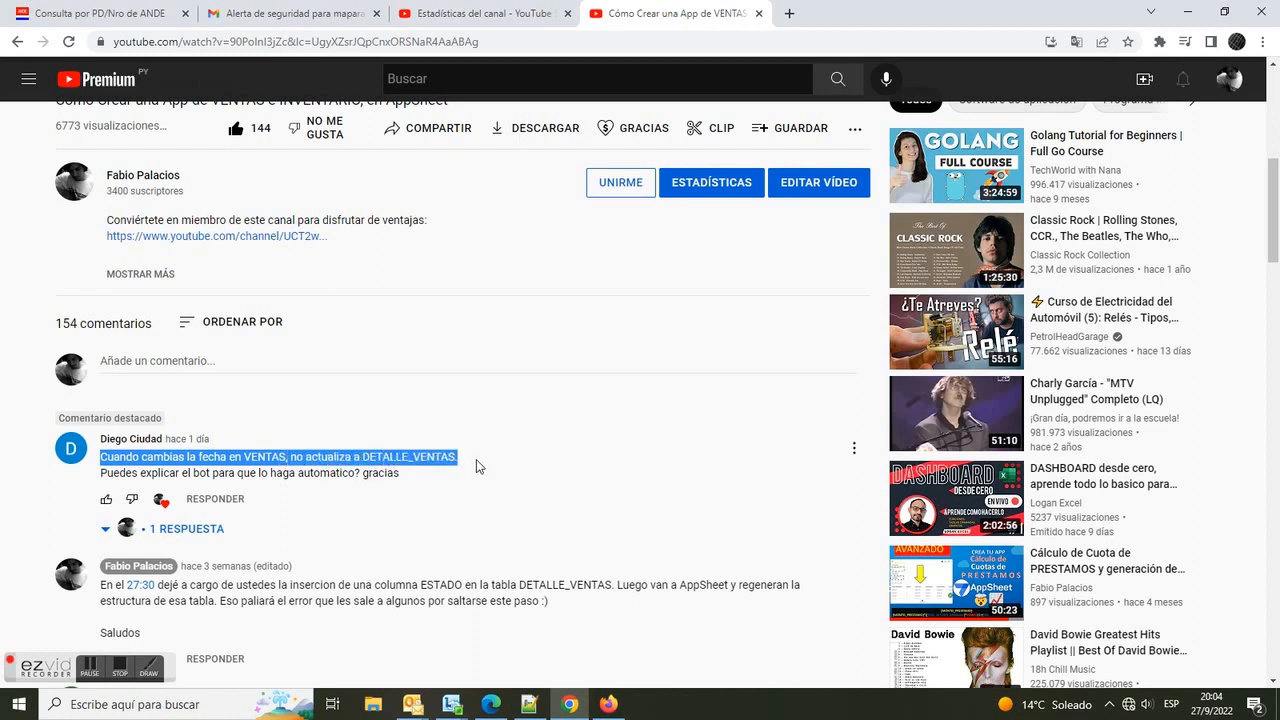
{"action": "left_click_drag", "start_coordinate": [110, 477], "coordinate": [409, 473]}
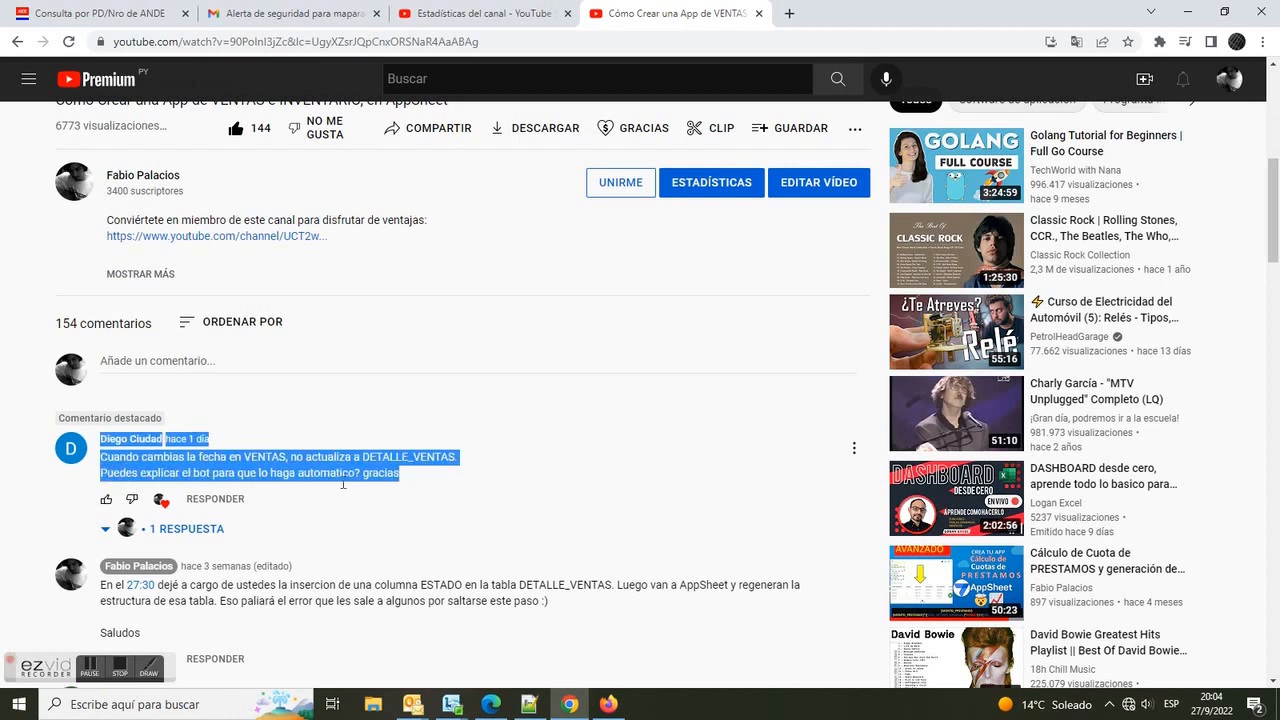
{"action": "left_click", "coordinate": [205, 532]}
{"action": "left_click_drag", "start_coordinate": [263, 572], "coordinate": [110, 600]}
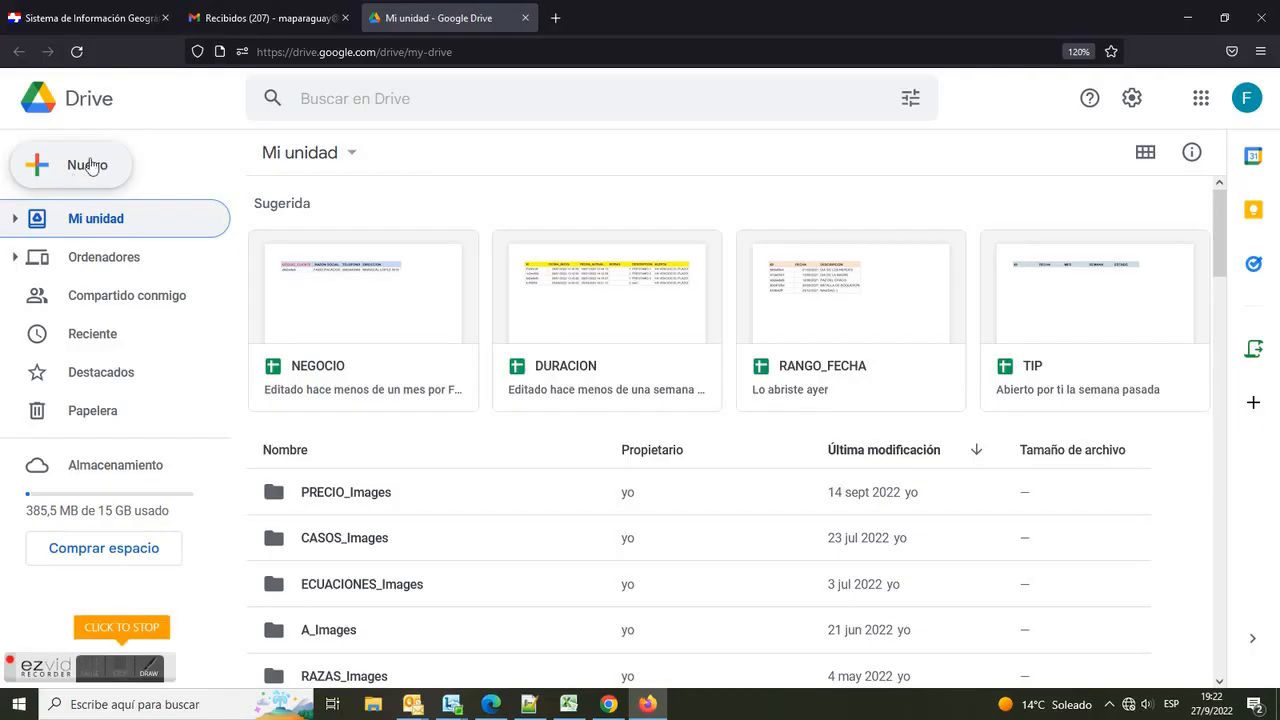
Step: Switch to Google Drive, create a new blank Google Sheets spreadsheet and name it ORDENES
{"action": "left_click", "coordinate": [95, 163]}
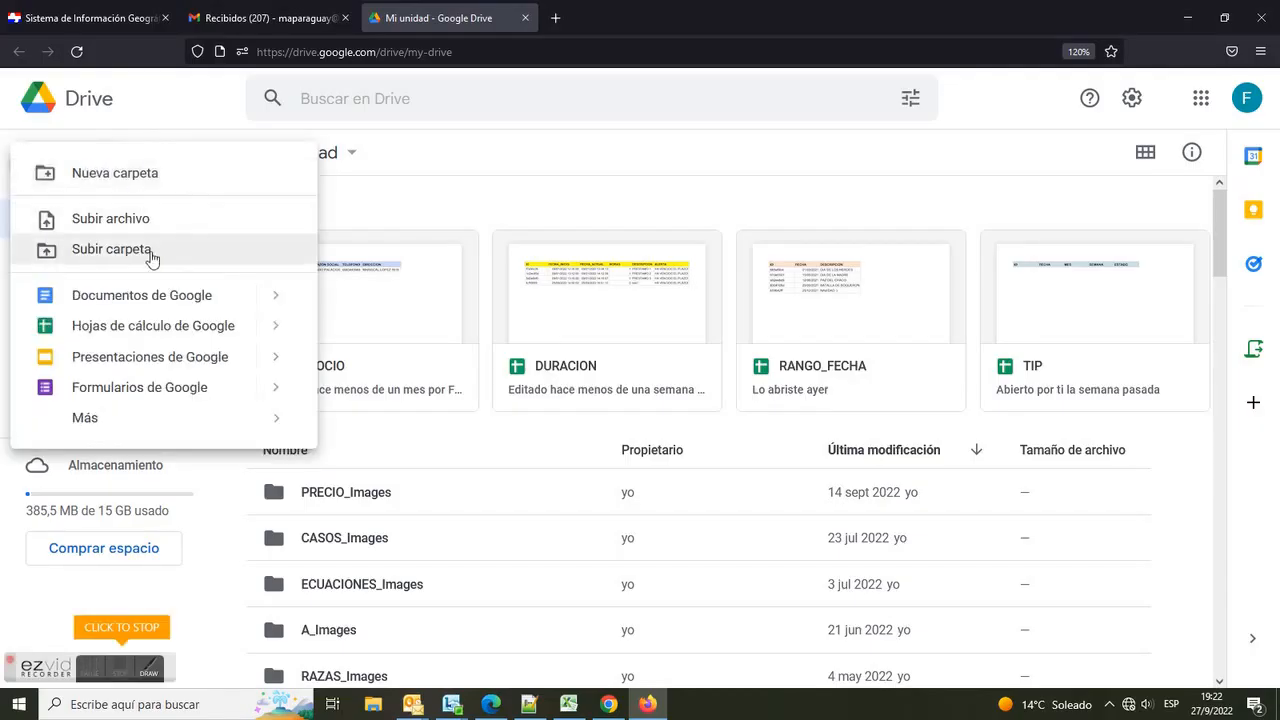
{"action": "mouse_move", "coordinate": [270, 326]}
{"action": "left_click", "coordinate": [357, 262]}
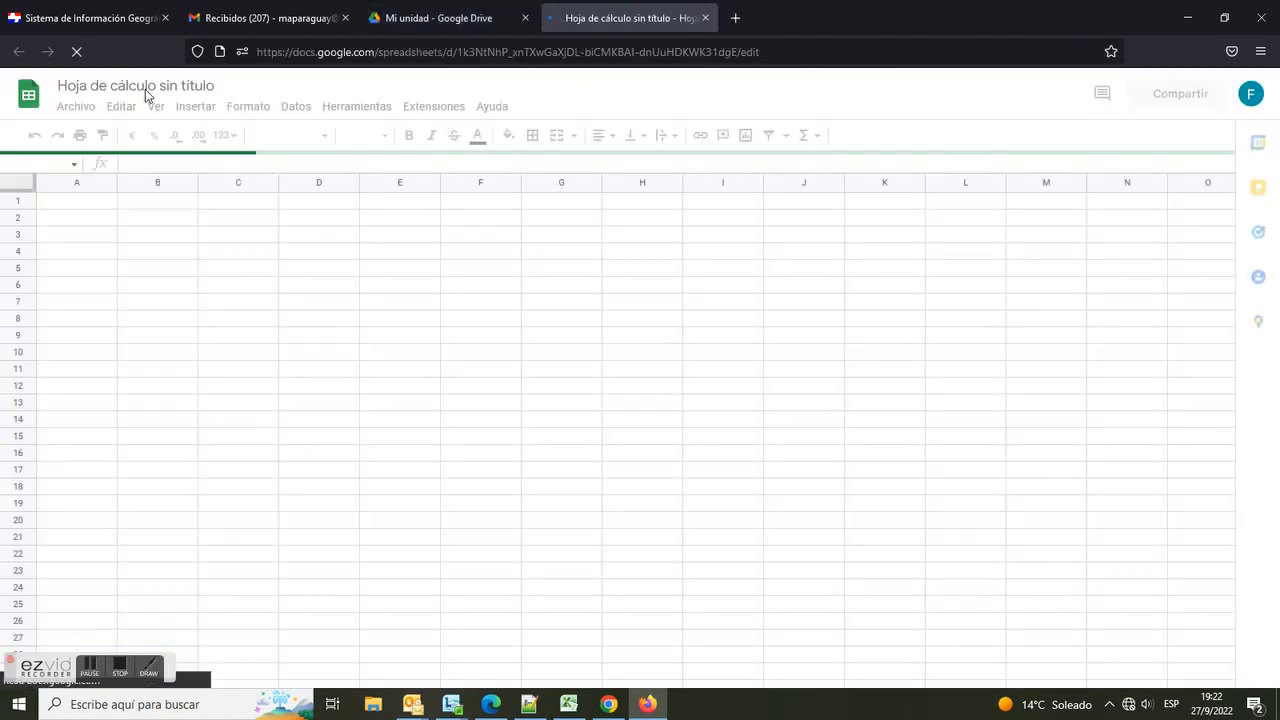
{"action": "key", "text": "ctrl+plus"}
{"action": "left_click", "coordinate": [107, 87]}
{"action": "type", "text": "ORDENES"}
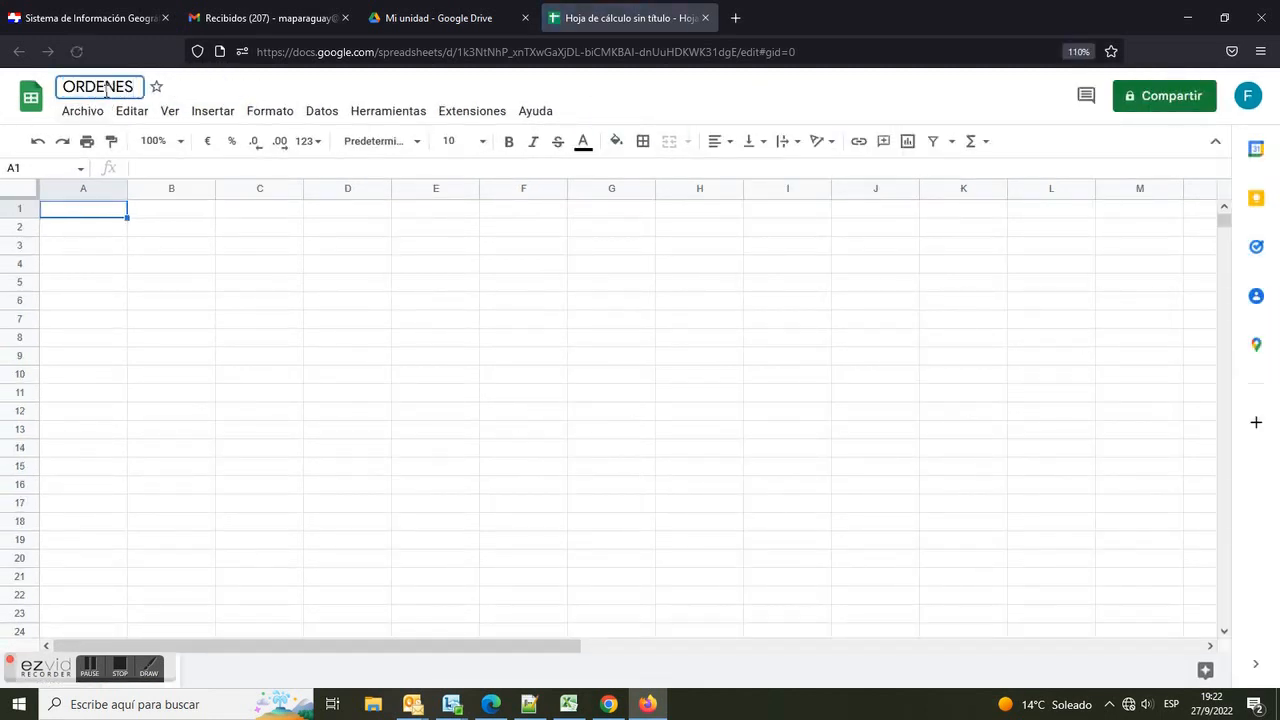
Step: Rename the first sheet tab to ORDEN
{"action": "left_click", "coordinate": [171, 264]}
{"action": "double_click", "coordinate": [132, 674]}
{"action": "type", "text": "ORDEN"}
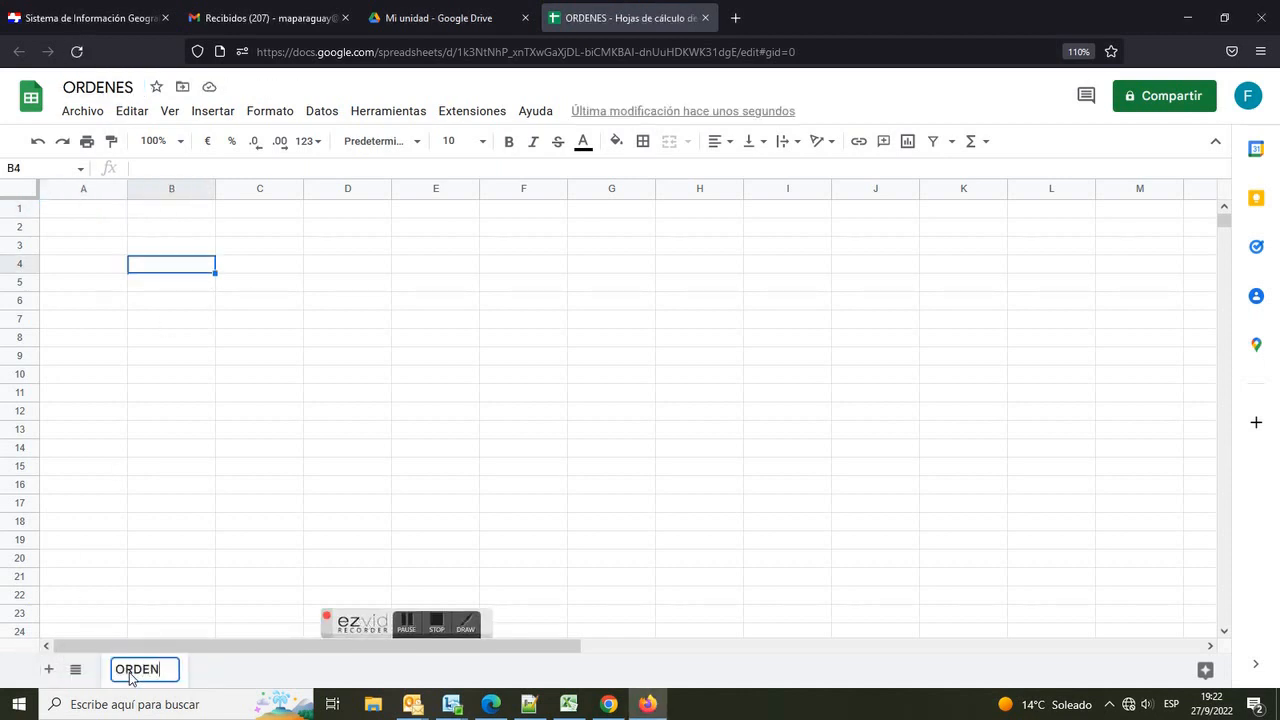
{"action": "left_click", "coordinate": [209, 374]}
Step: Enter the headers ID_ORDEN, ORDEN, FECHA_ORDEN and ESTADO across row 1
{"action": "left_click", "coordinate": [80, 208]}
{"action": "type", "text": "ID_ORDEN"}
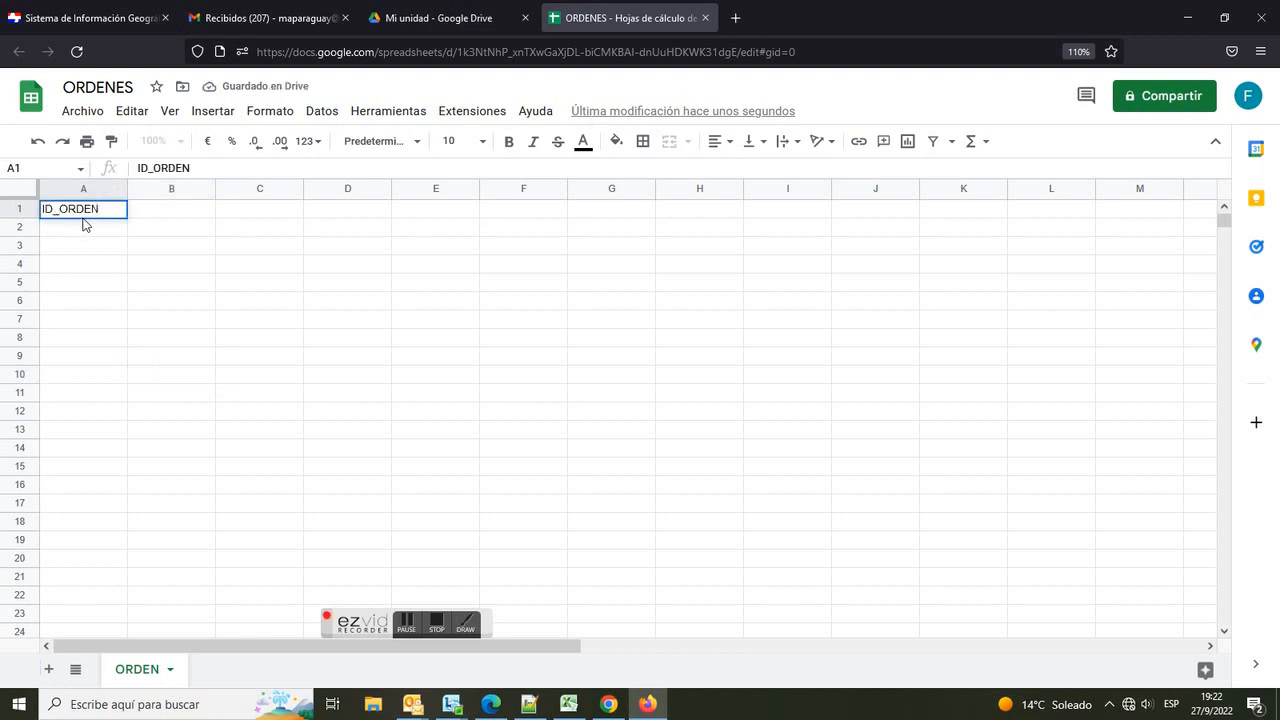
{"action": "key", "text": "Tab"}
{"action": "type", "text": "ORDEN"}
{"action": "key", "text": "Tab"}
{"action": "type", "text": "FECHA_ORDEN"}
{"action": "key", "text": "Tab"}
{"action": "type", "text": "ESTADO"}
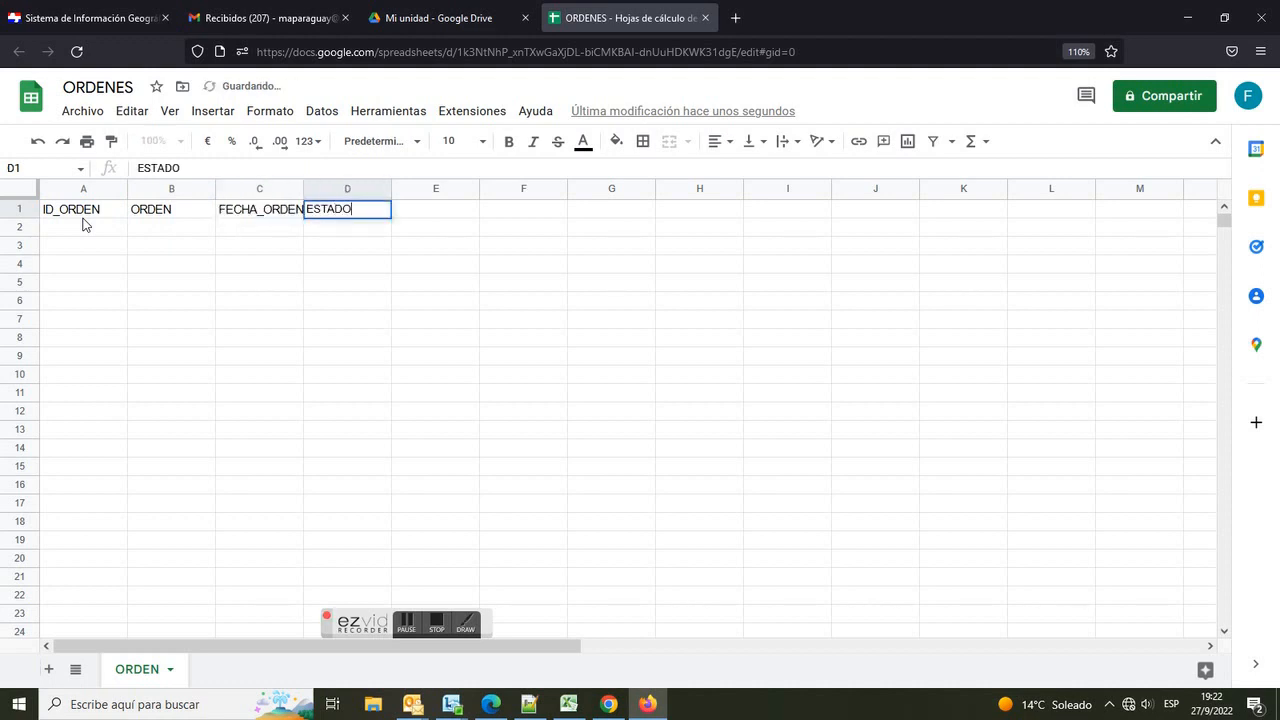
{"action": "key", "text": "Return"}
Step: Format header cells A1:D1 bold with a light yellow fill and autofit column C's width
{"action": "left_click_drag", "start_coordinate": [95, 213], "coordinate": [345, 211]}
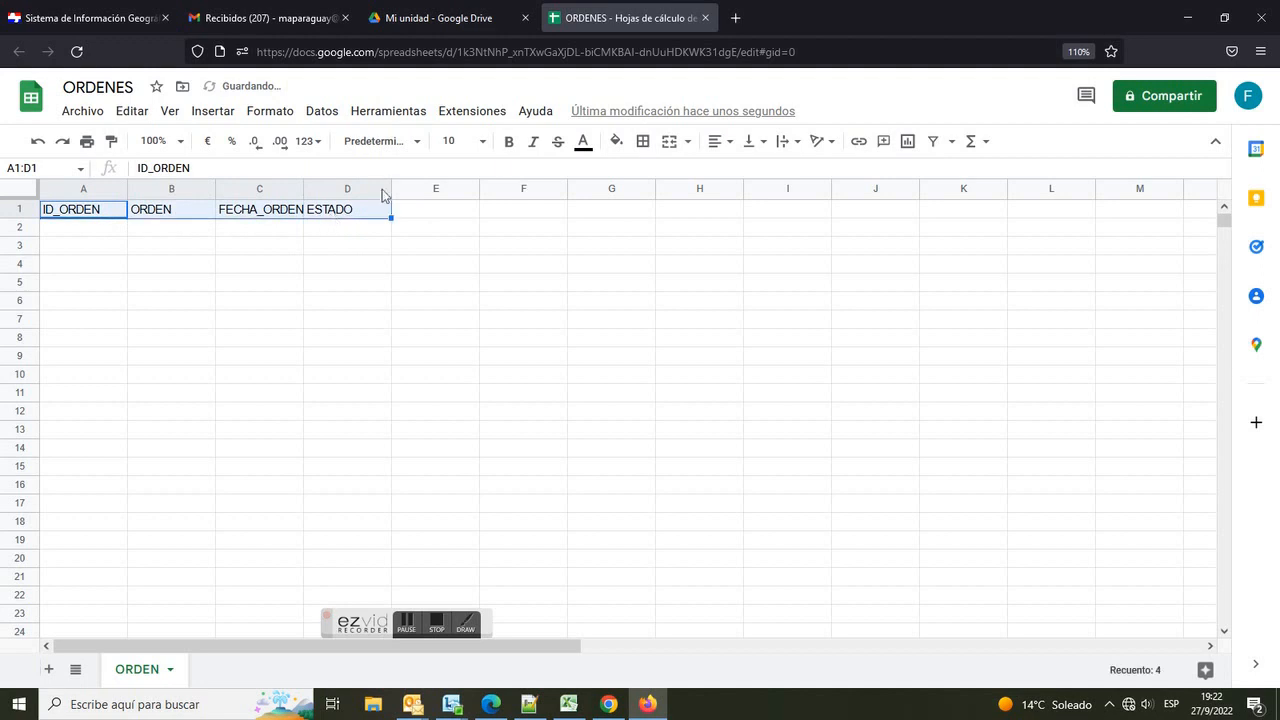
{"action": "left_click", "coordinate": [508, 141]}
{"action": "left_click", "coordinate": [616, 141]}
{"action": "left_click", "coordinate": [681, 326]}
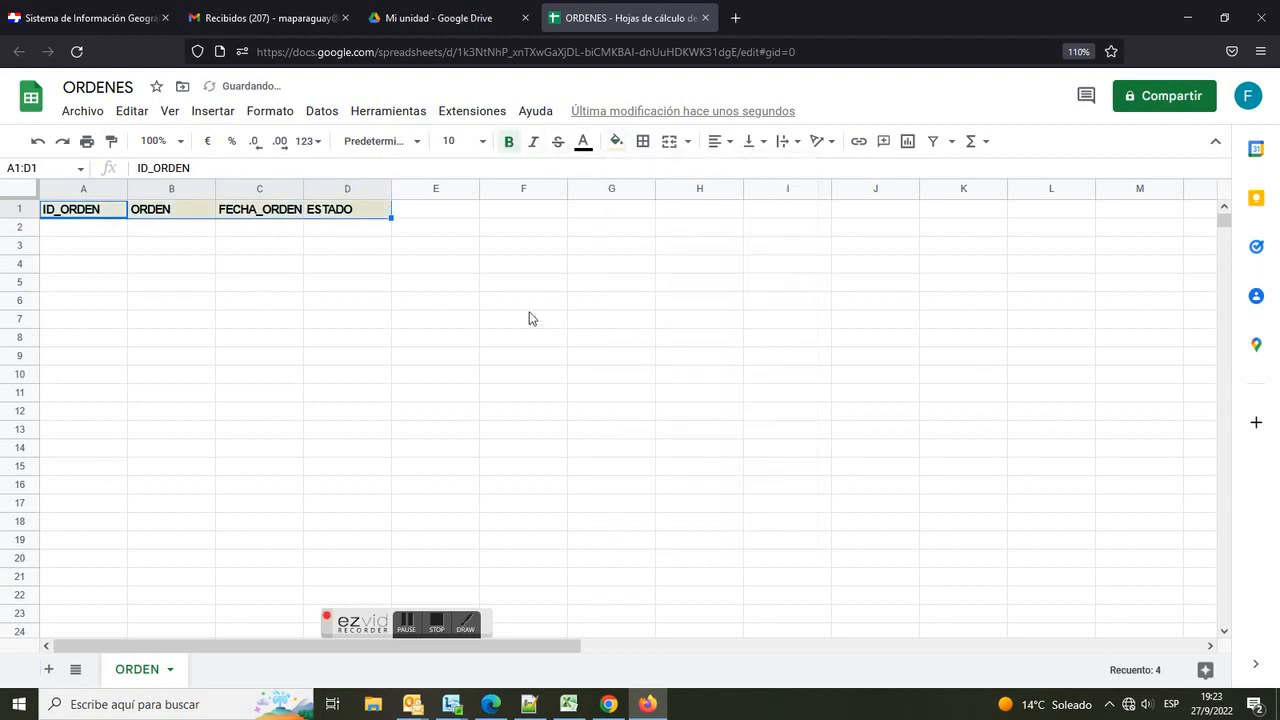
{"action": "left_click", "coordinate": [530, 318]}
{"action": "double_click", "coordinate": [303, 188]}
{"action": "left_click", "coordinate": [349, 265]}
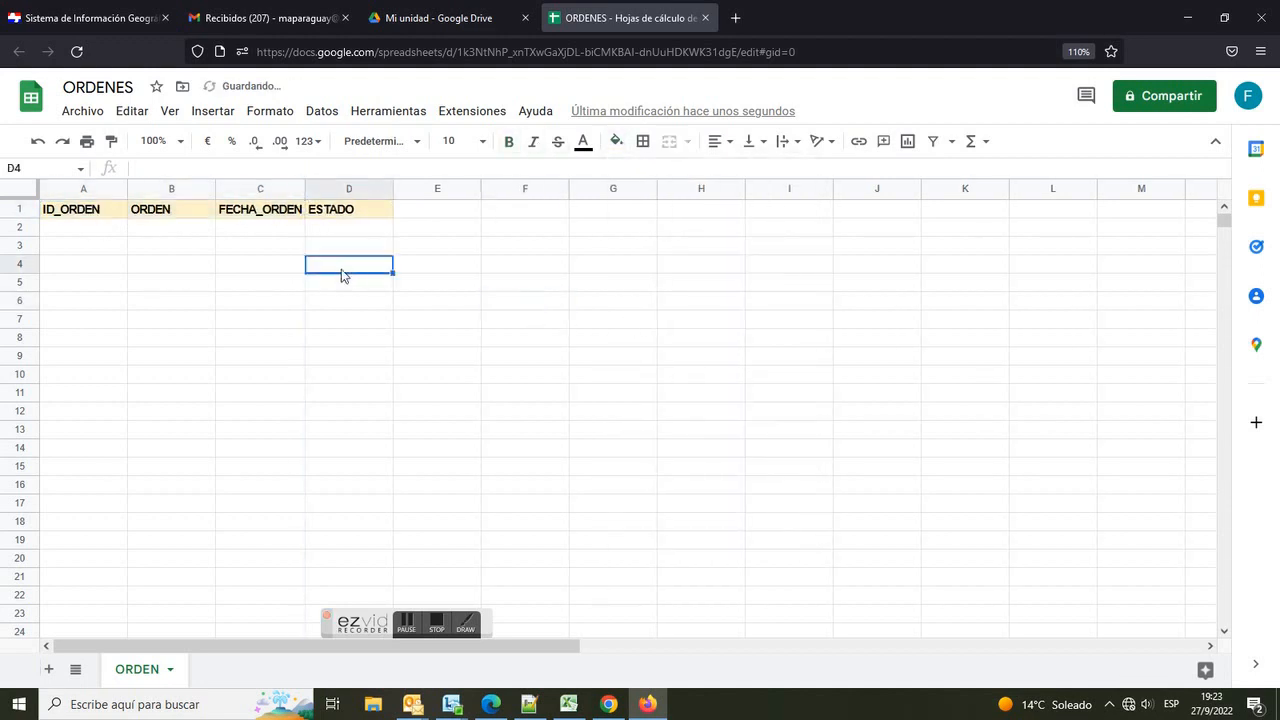
Step: Add a second sheet to the spreadsheet and name it ITEMS
{"action": "left_click", "coordinate": [48, 669]}
{"action": "double_click", "coordinate": [220, 670]}
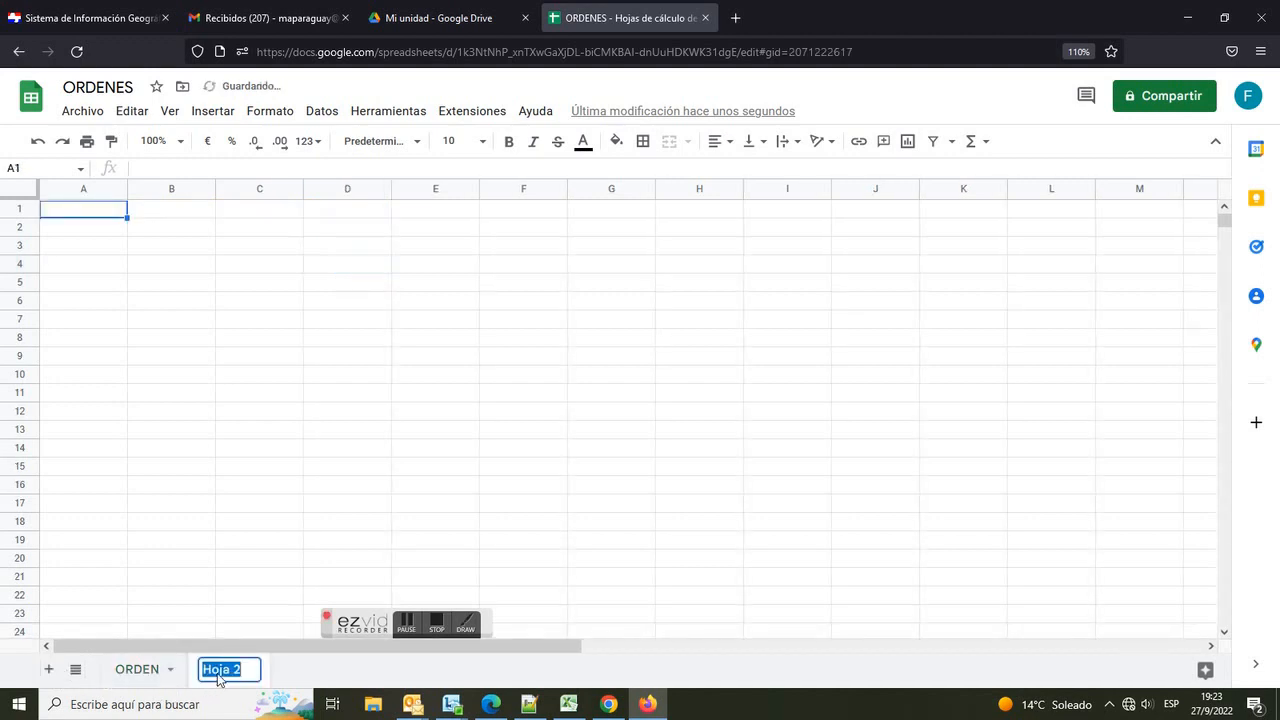
{"action": "type", "text": "ITEMS"}
{"action": "left_click", "coordinate": [176, 486]}
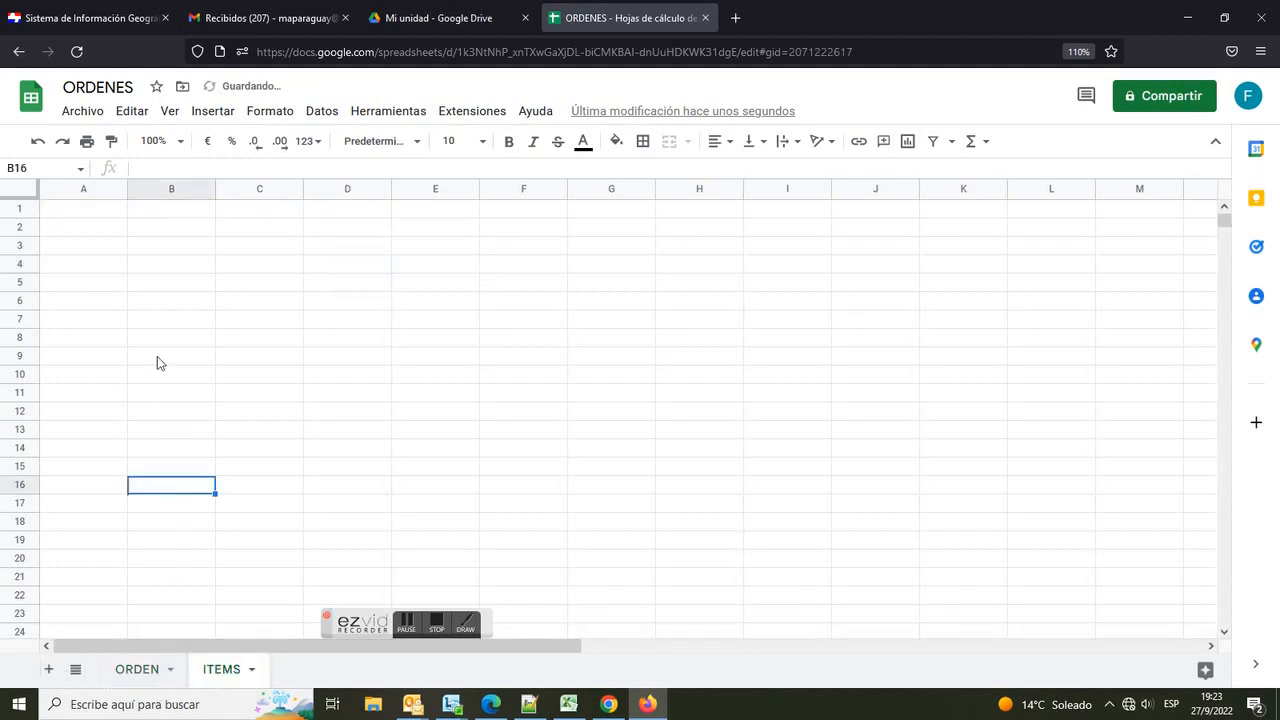
Step: Enter the headers ID_ITEM, ID_ORDEN, FECHA_ORDEN, ESTADO, ITEM and OBS across row 1 of ITEMS
{"action": "left_click", "coordinate": [97, 215]}
{"action": "type", "text": "ID_ITEM"}
{"action": "key", "text": "Tab"}
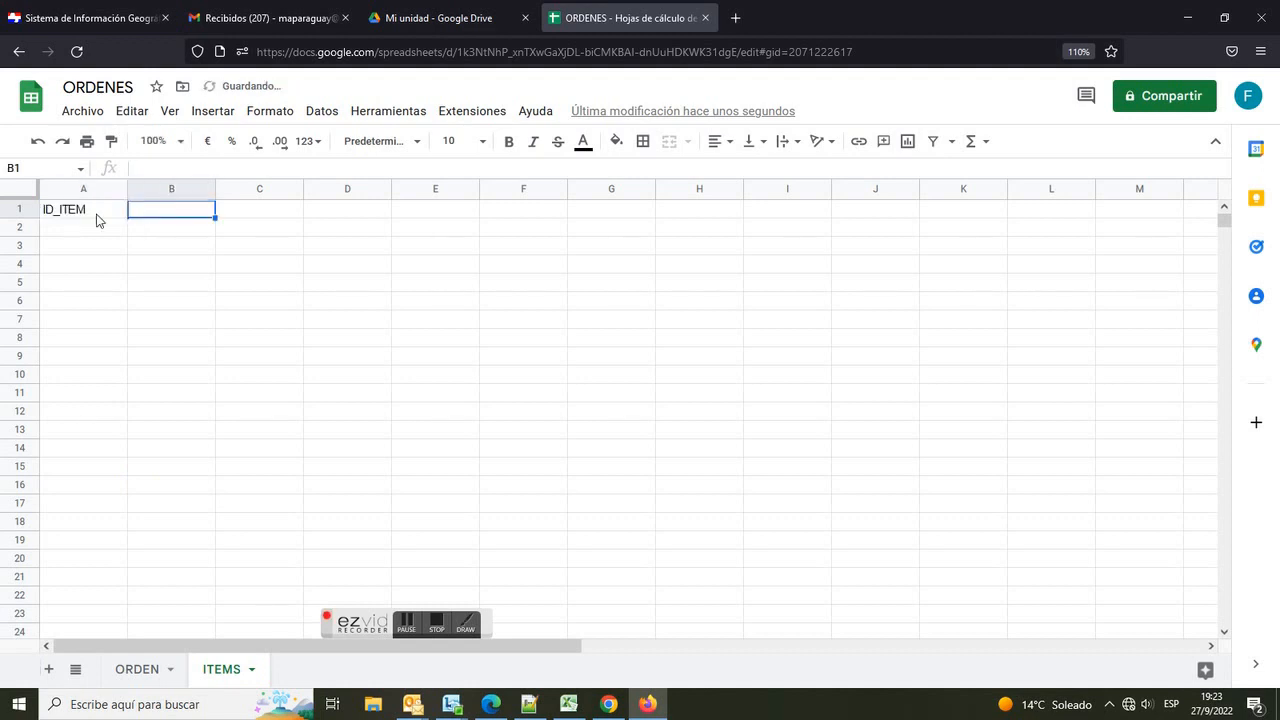
{"action": "type", "text": "ID_ORDEN"}
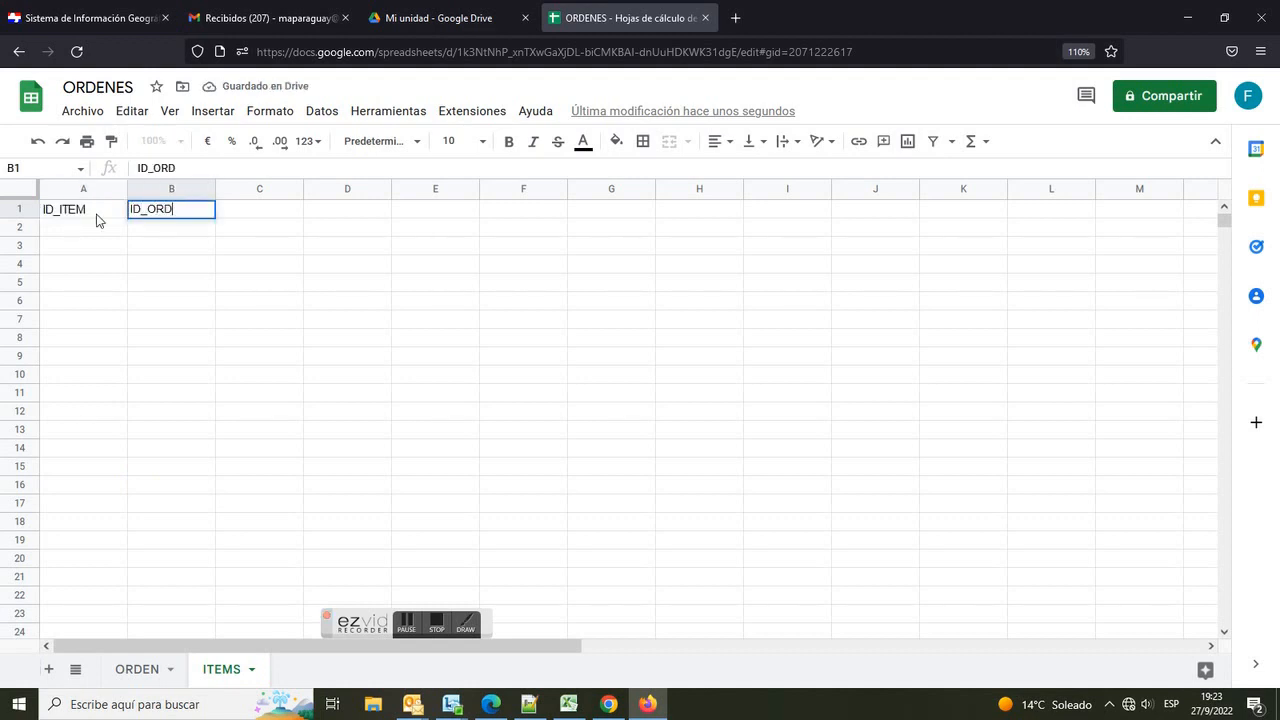
{"action": "key", "text": "Tab"}
{"action": "type", "text": "FECHA_ORDEN"}
{"action": "key", "text": "Tab"}
{"action": "type", "text": "ESTADO"}
{"action": "key", "text": "Tab"}
{"action": "type", "text": "ITEM"}
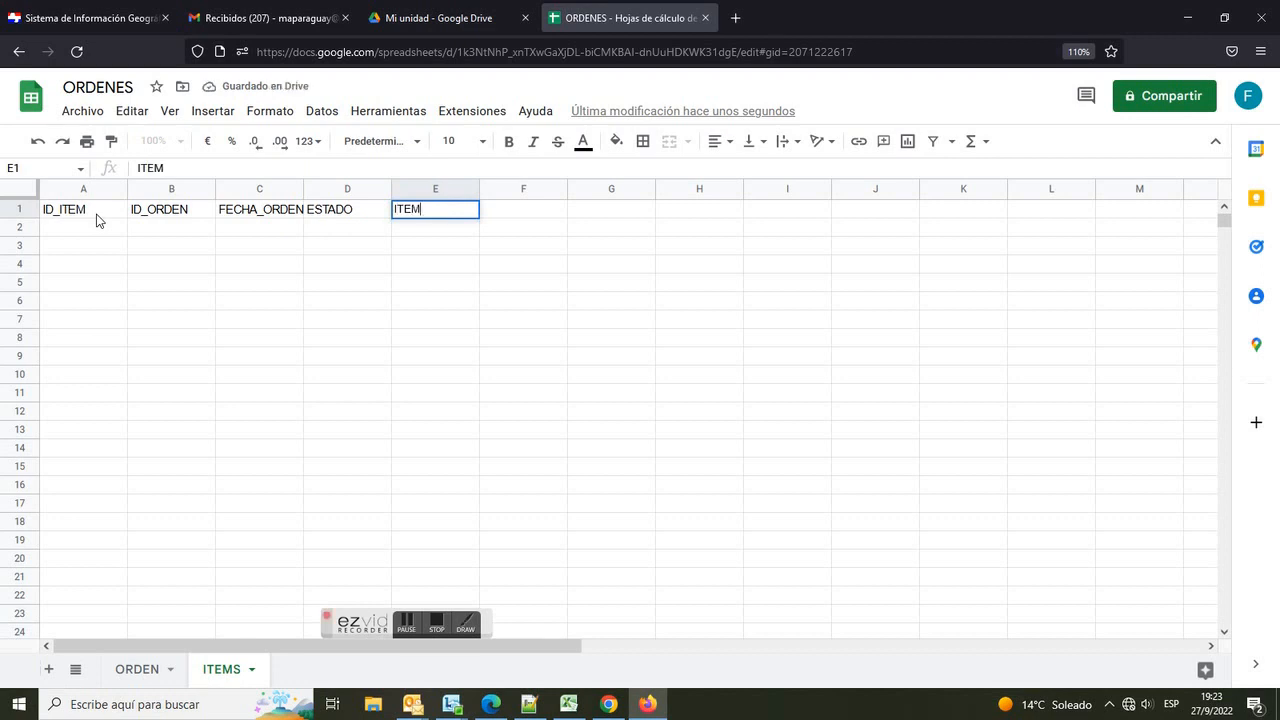
{"action": "key", "text": "Tab"}
{"action": "type", "text": "OBS"}
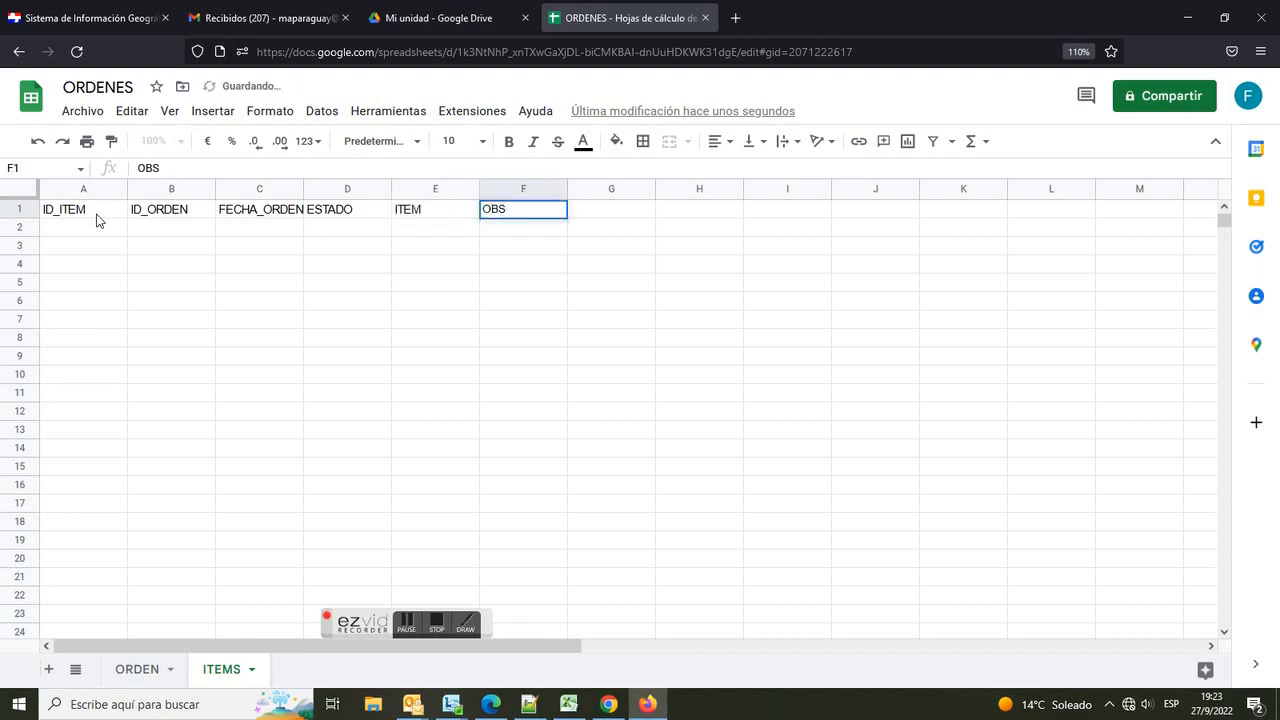
{"action": "key", "text": "Return"}
Step: Format header cells A1:F1 of ITEMS bold with a light blue fill
{"action": "left_click_drag", "start_coordinate": [92, 213], "coordinate": [524, 185]}
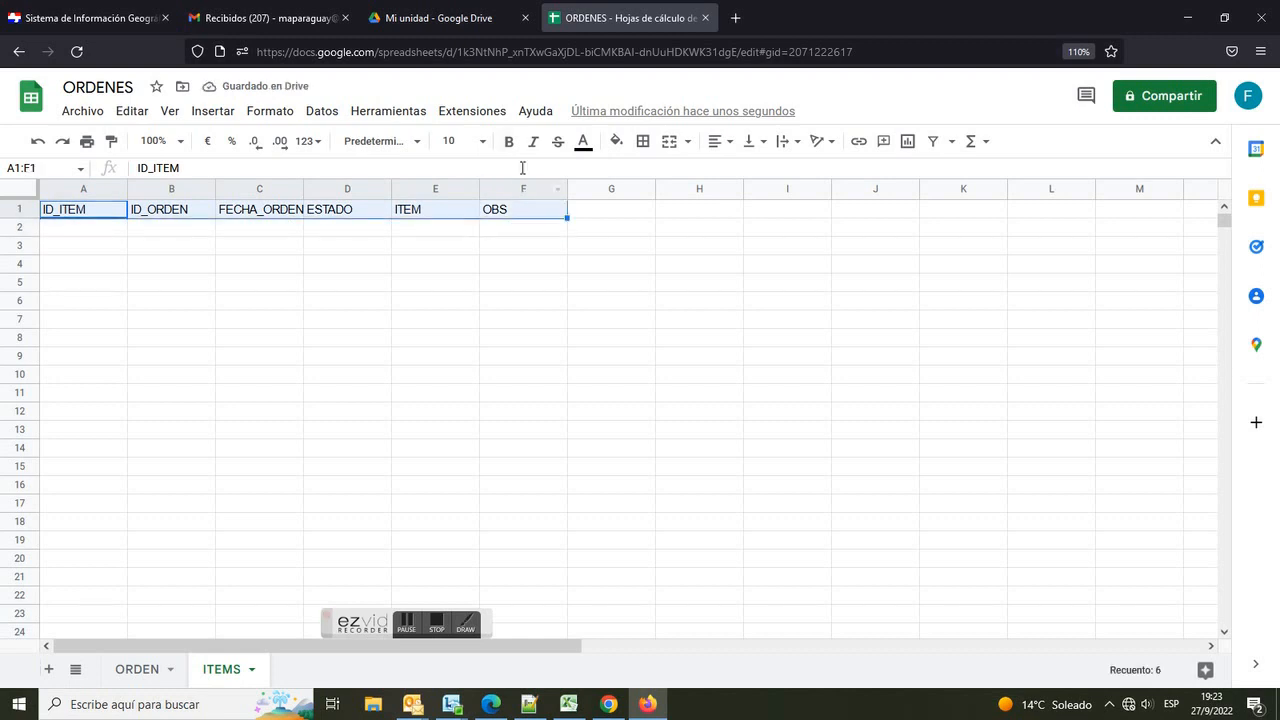
{"action": "left_click", "coordinate": [509, 141]}
{"action": "left_click", "coordinate": [616, 141]}
{"action": "left_click", "coordinate": [720, 331]}
{"action": "left_click", "coordinate": [628, 312]}
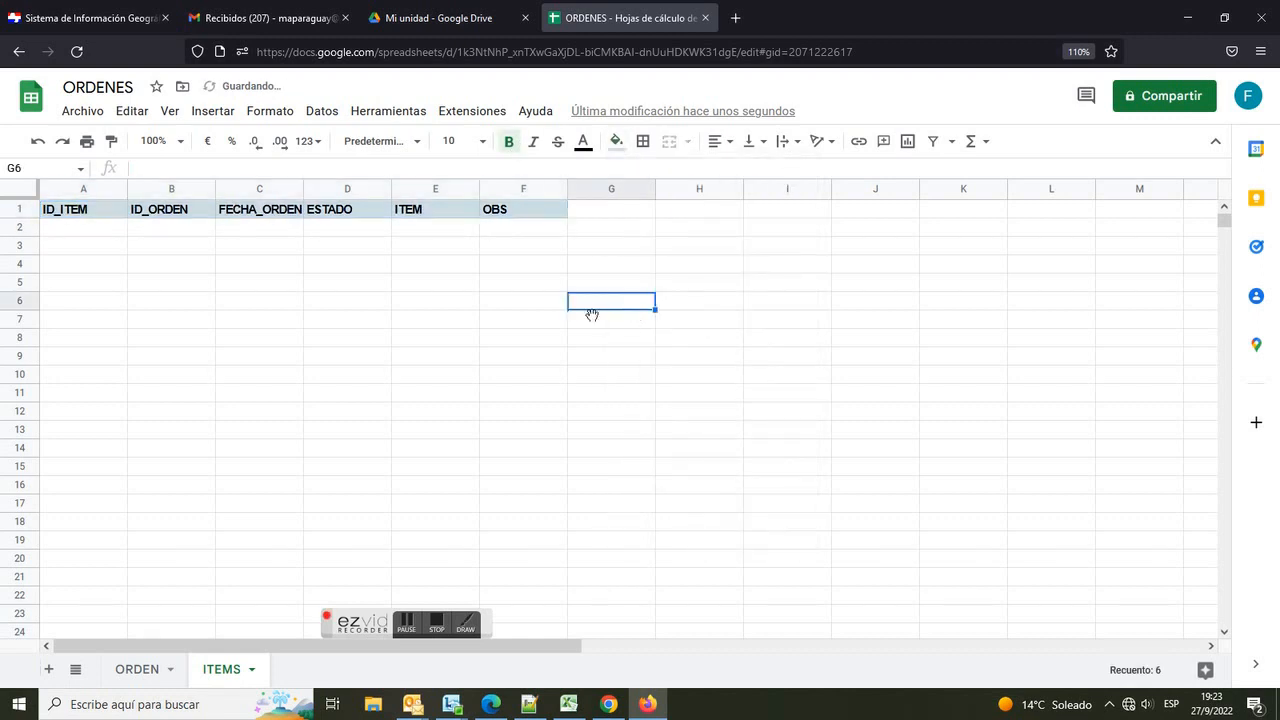
{"action": "left_click", "coordinate": [152, 672]}
{"action": "left_click", "coordinate": [218, 670]}
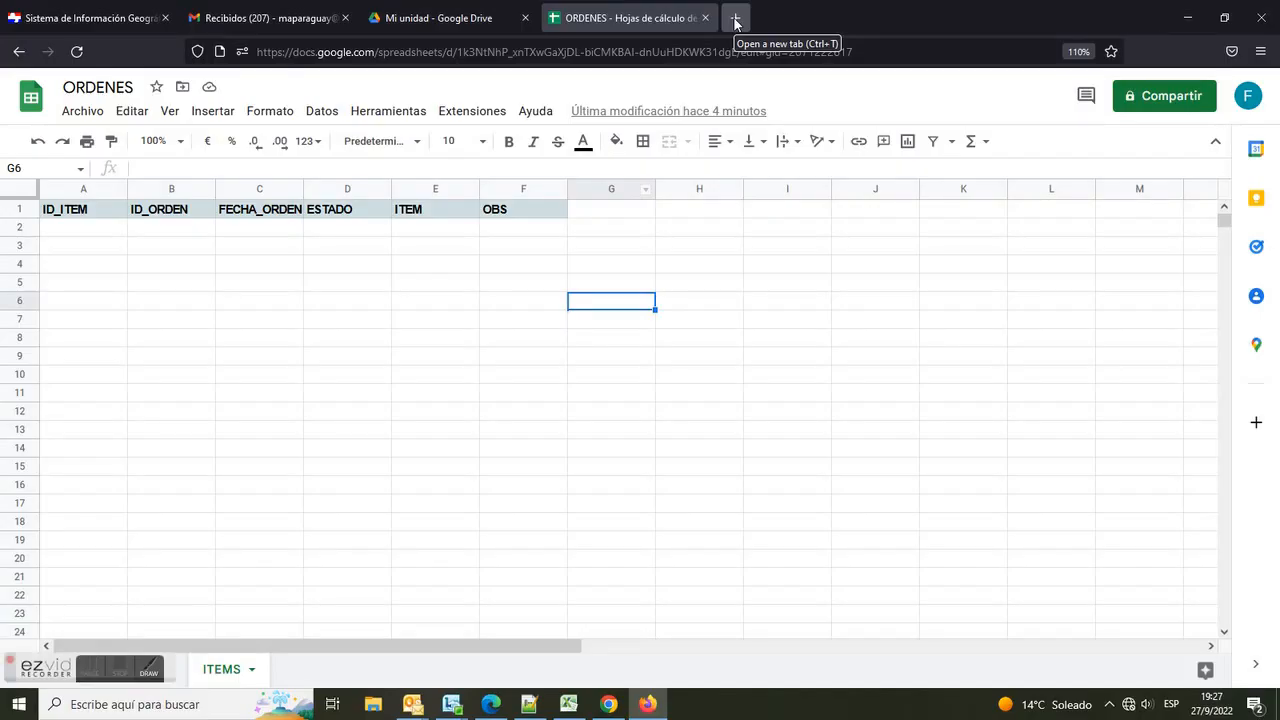
{"action": "left_click", "coordinate": [731, 17]}
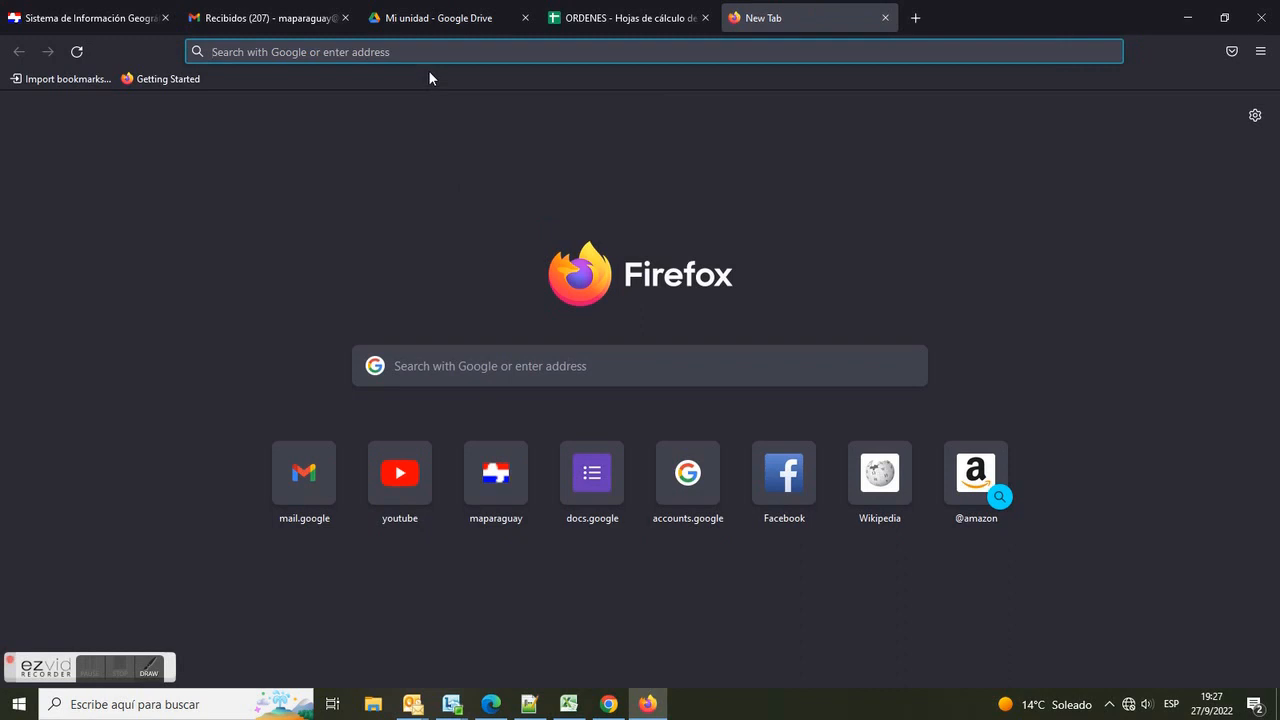
{"action": "type", "text": "www.appsheet.com"}
{"action": "key", "text": "Return"}
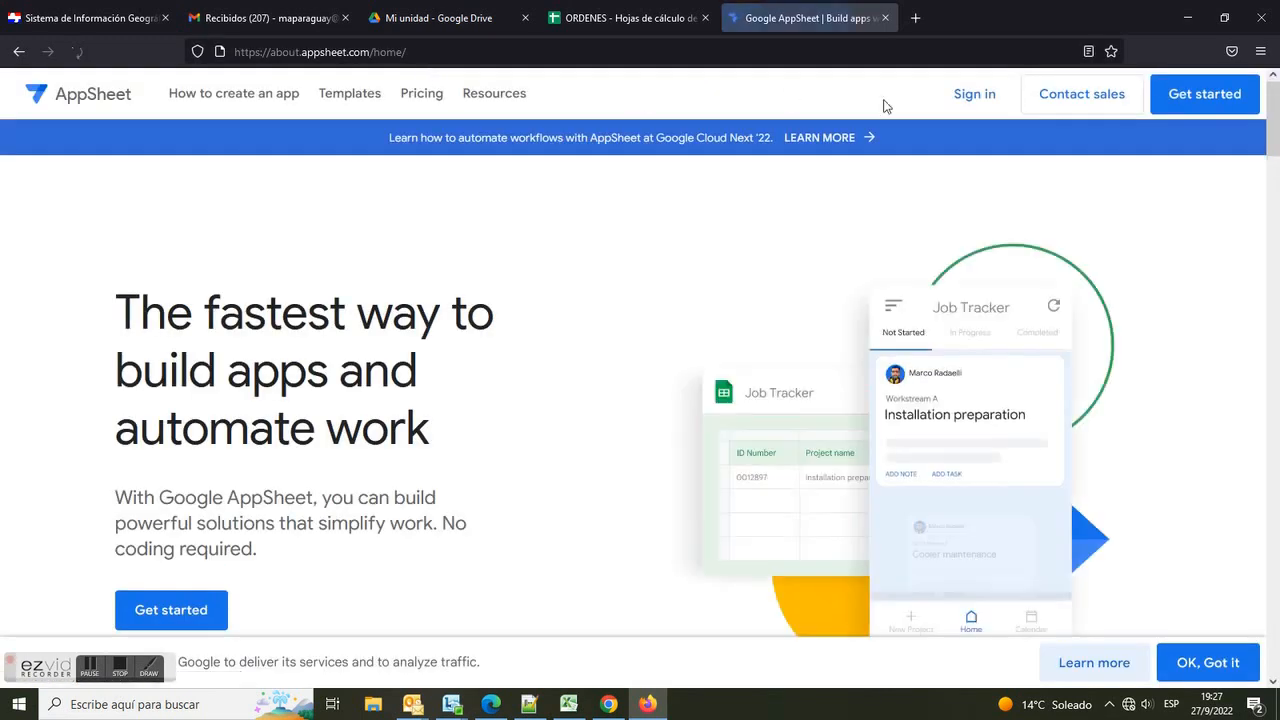
Step: Sign in to AppSheet with the Google account and allow the requested access permissions
{"action": "left_click", "coordinate": [975, 100]}
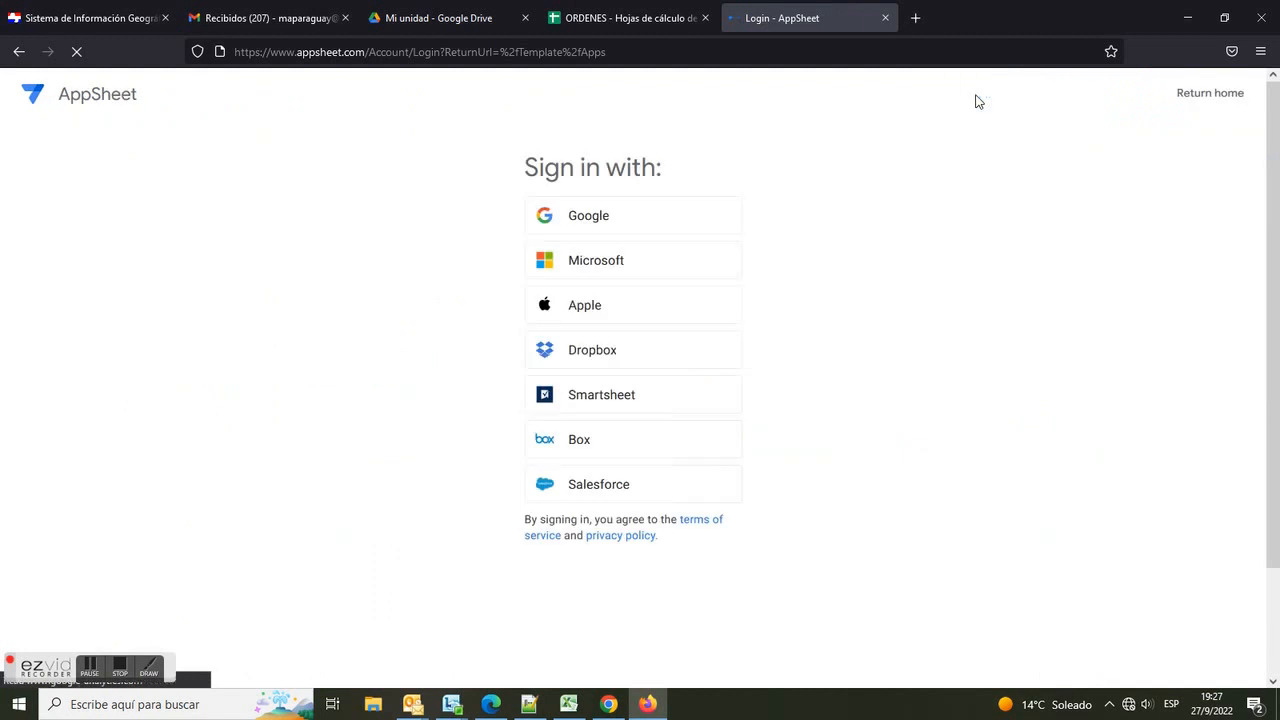
{"action": "left_click", "coordinate": [630, 214]}
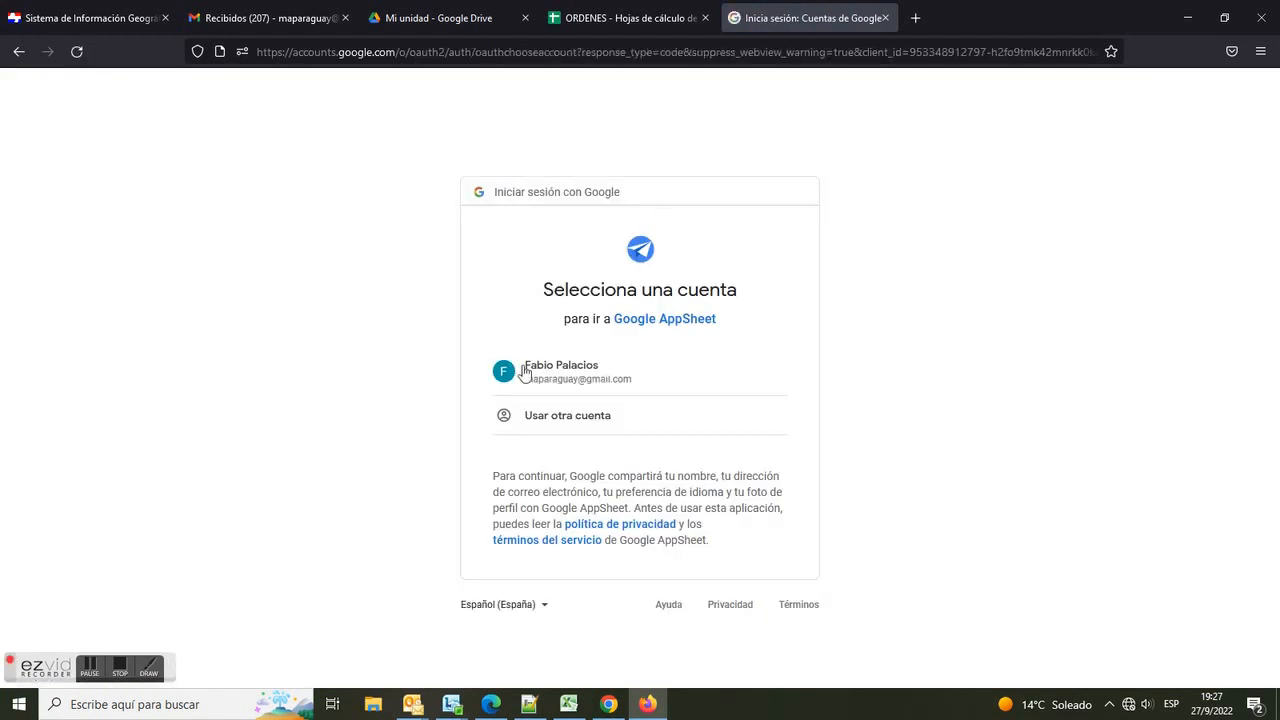
{"action": "left_click", "coordinate": [600, 374]}
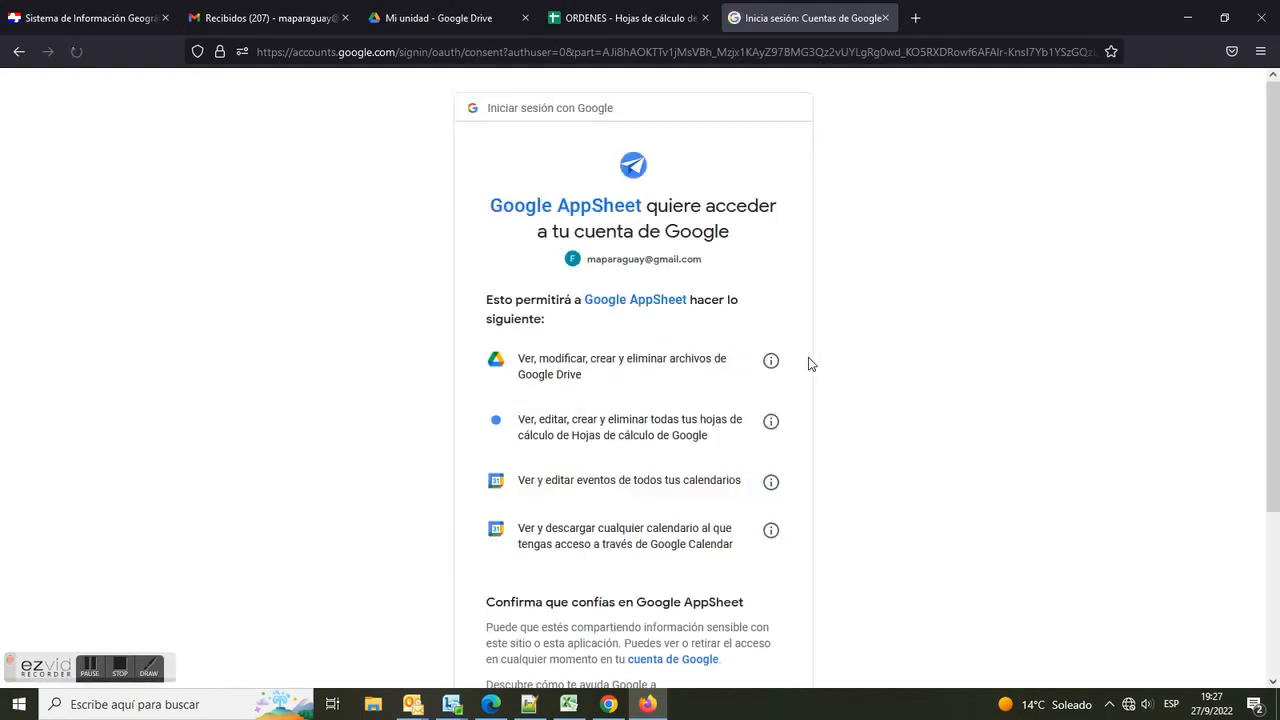
{"action": "scroll", "coordinate": [935, 418], "scroll_direction": "down", "scroll_amount": 3}
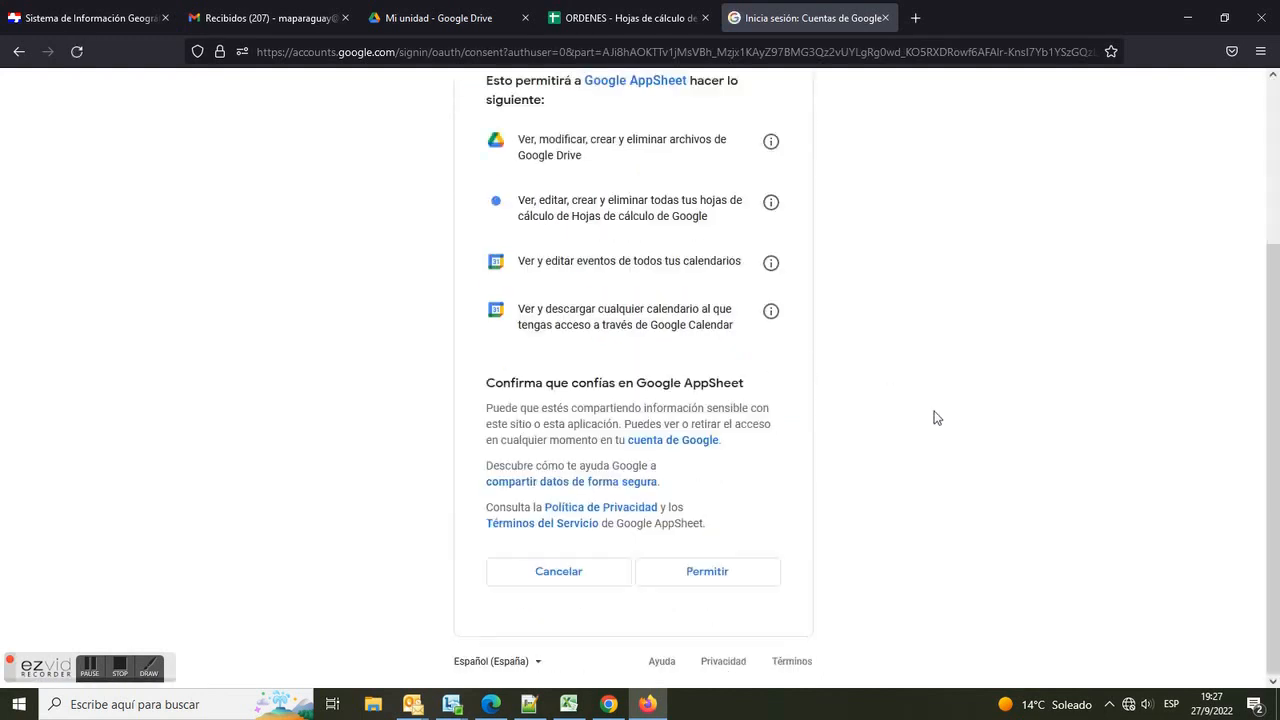
{"action": "left_click", "coordinate": [730, 572]}
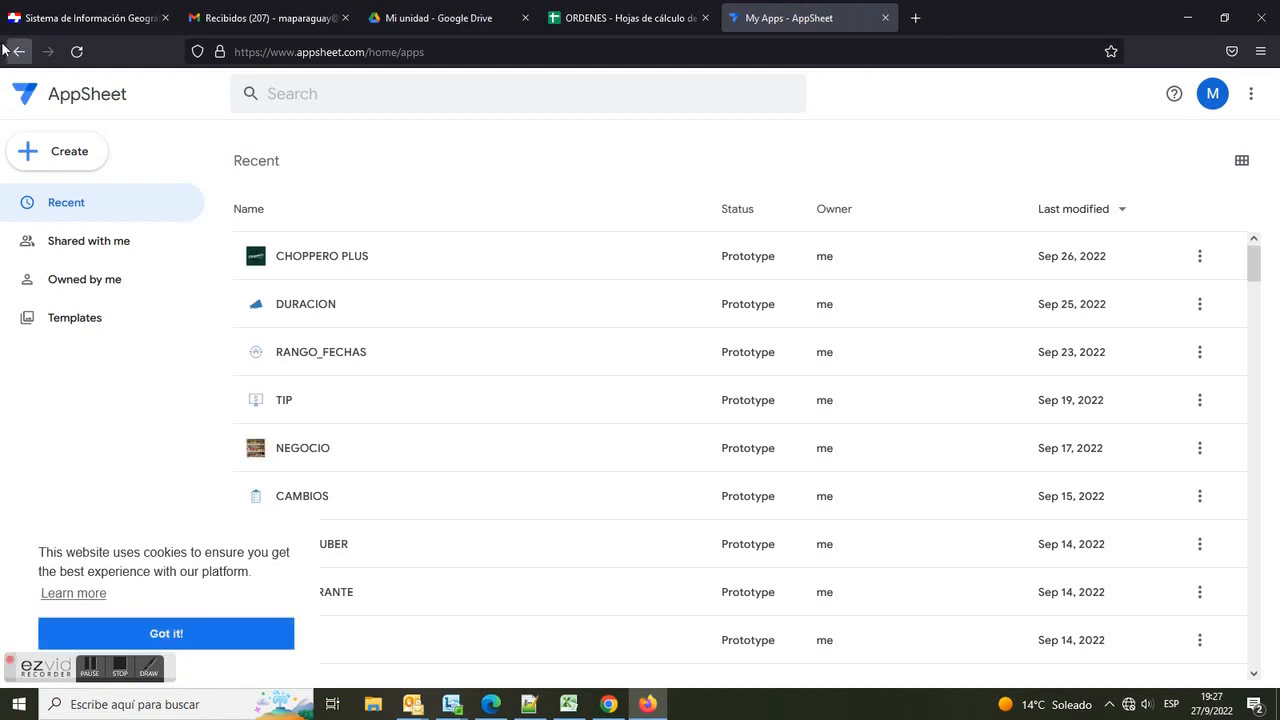
Step: Start a new app from existing data named ORDENES with category Inspections & Surveys
{"action": "left_click", "coordinate": [67, 156]}
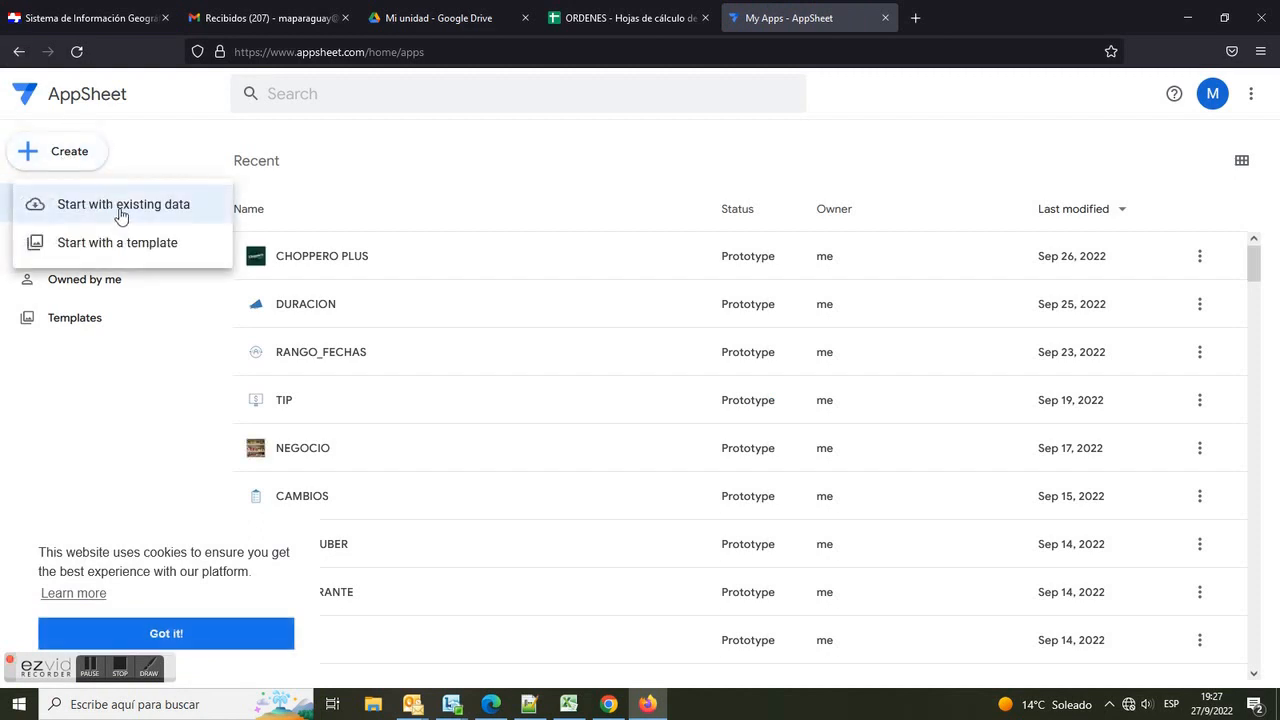
{"action": "left_click", "coordinate": [117, 212]}
{"action": "key", "text": "ctrl+a"}
{"action": "type", "text": "ORDENES"}
{"action": "left_click", "coordinate": [715, 229]}
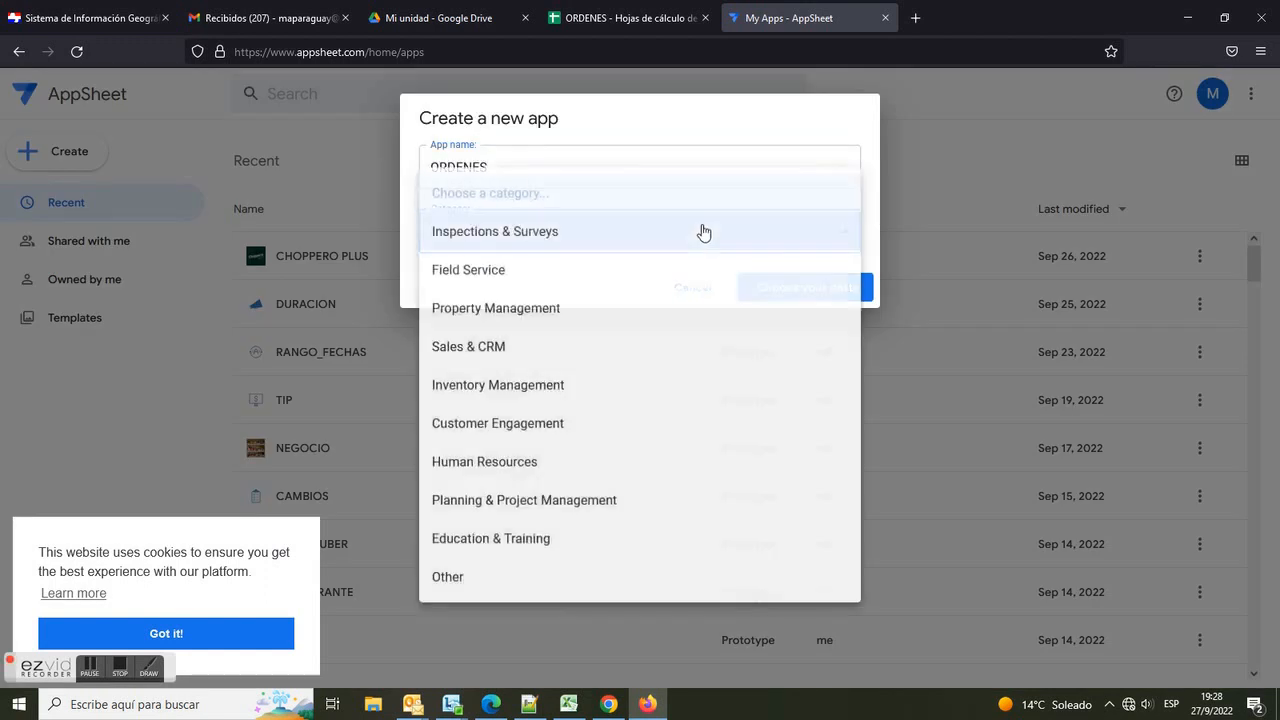
{"action": "left_click", "coordinate": [527, 242]}
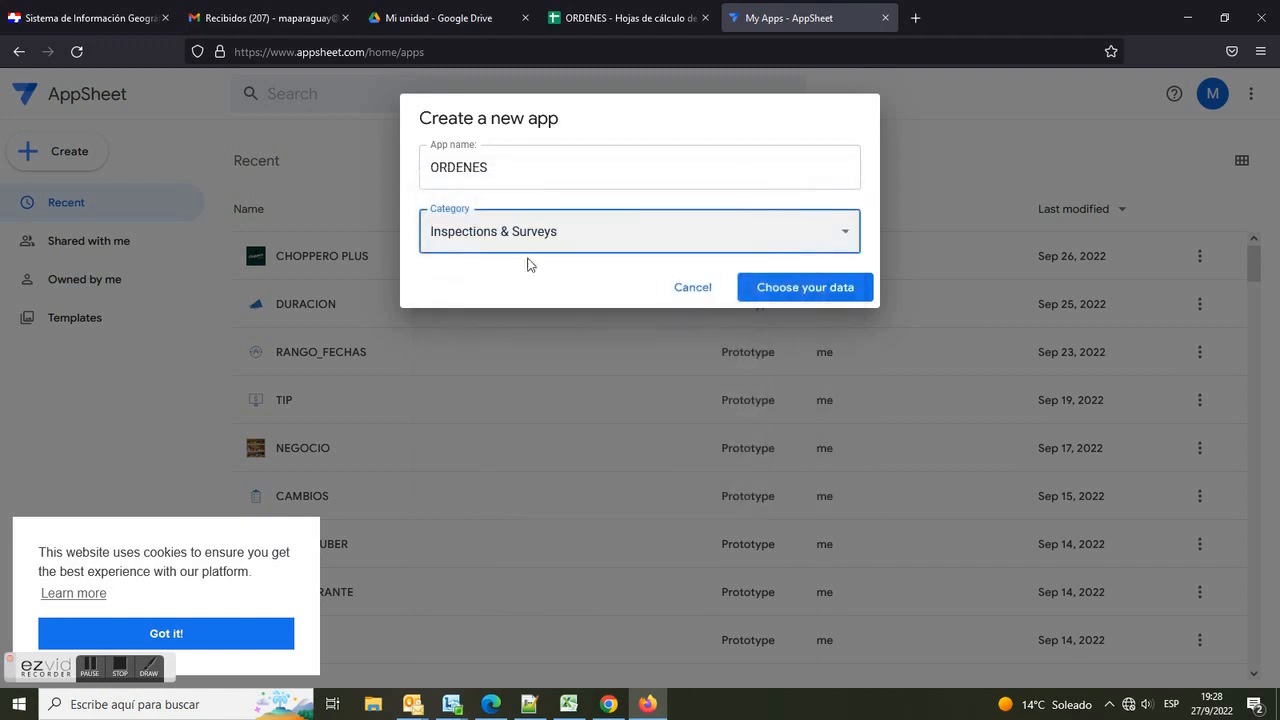
{"action": "left_click", "coordinate": [768, 288]}
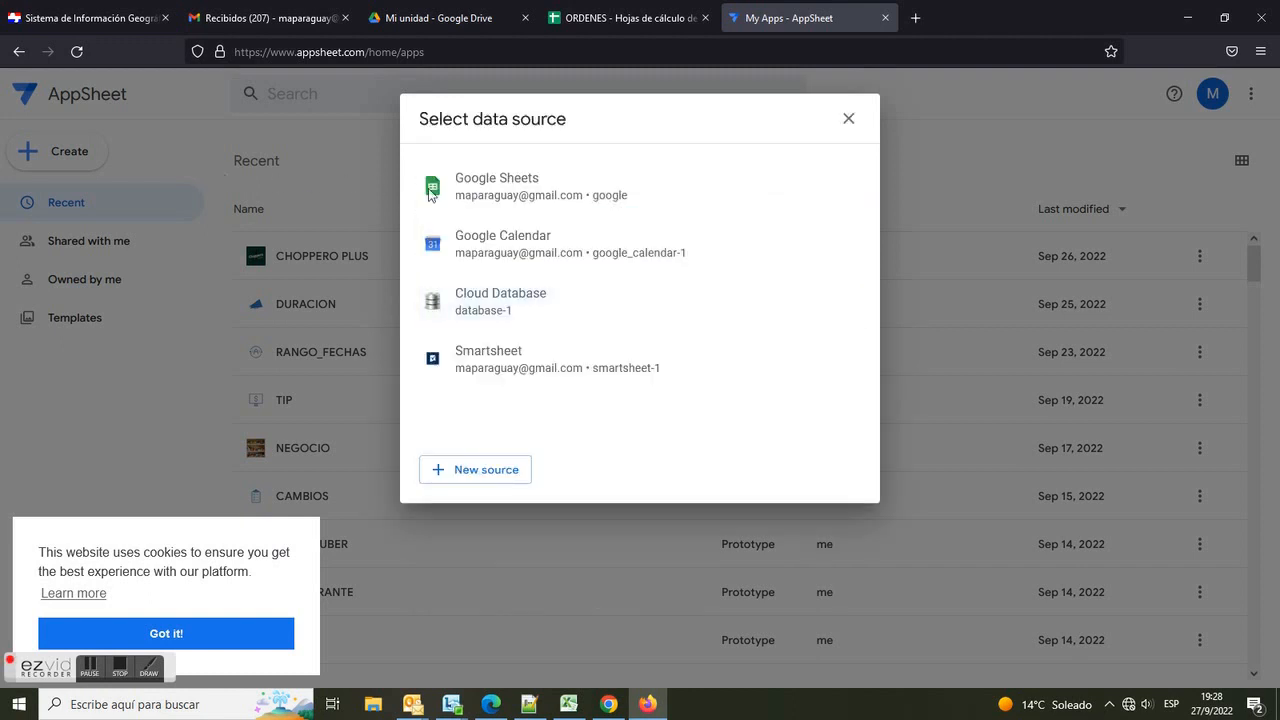
Step: Choose Google Sheets as the data source and select the ORDENES spreadsheet, dismissing the cookie notice
{"action": "left_click", "coordinate": [470, 203]}
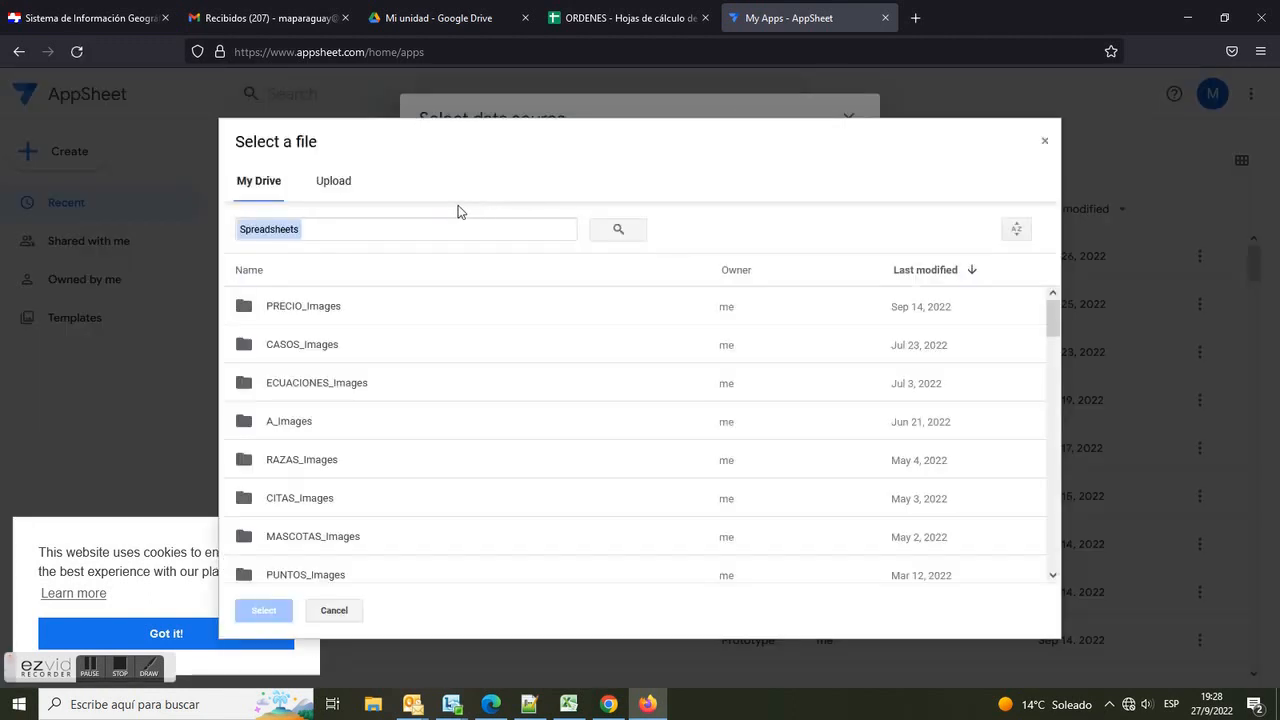
{"action": "type", "text": "ORDENES"}
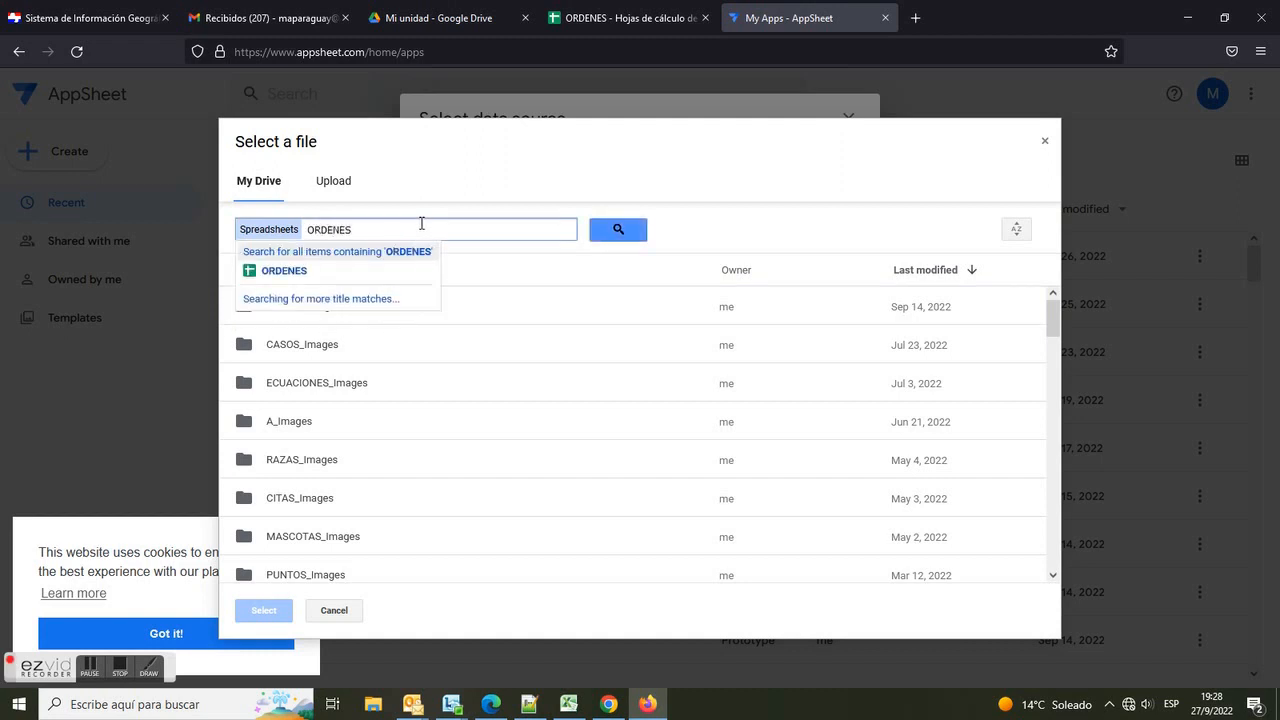
{"action": "left_click", "coordinate": [357, 271]}
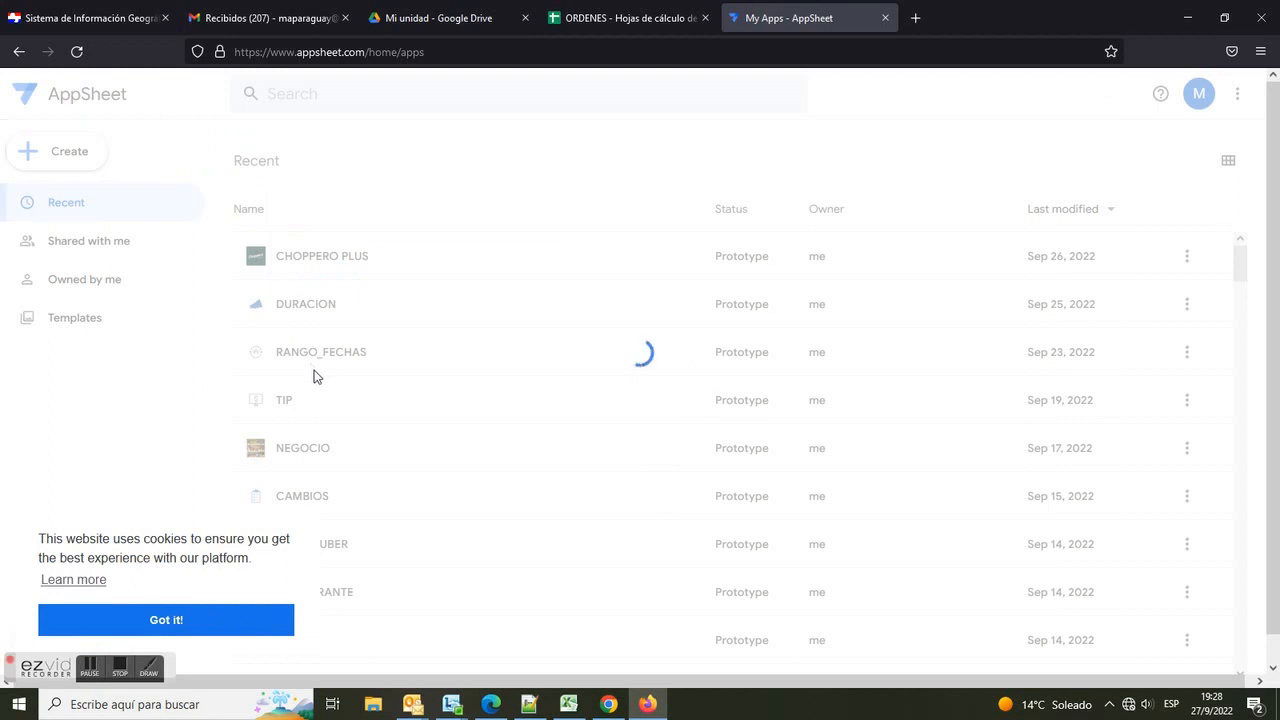
{"action": "left_click", "coordinate": [245, 620]}
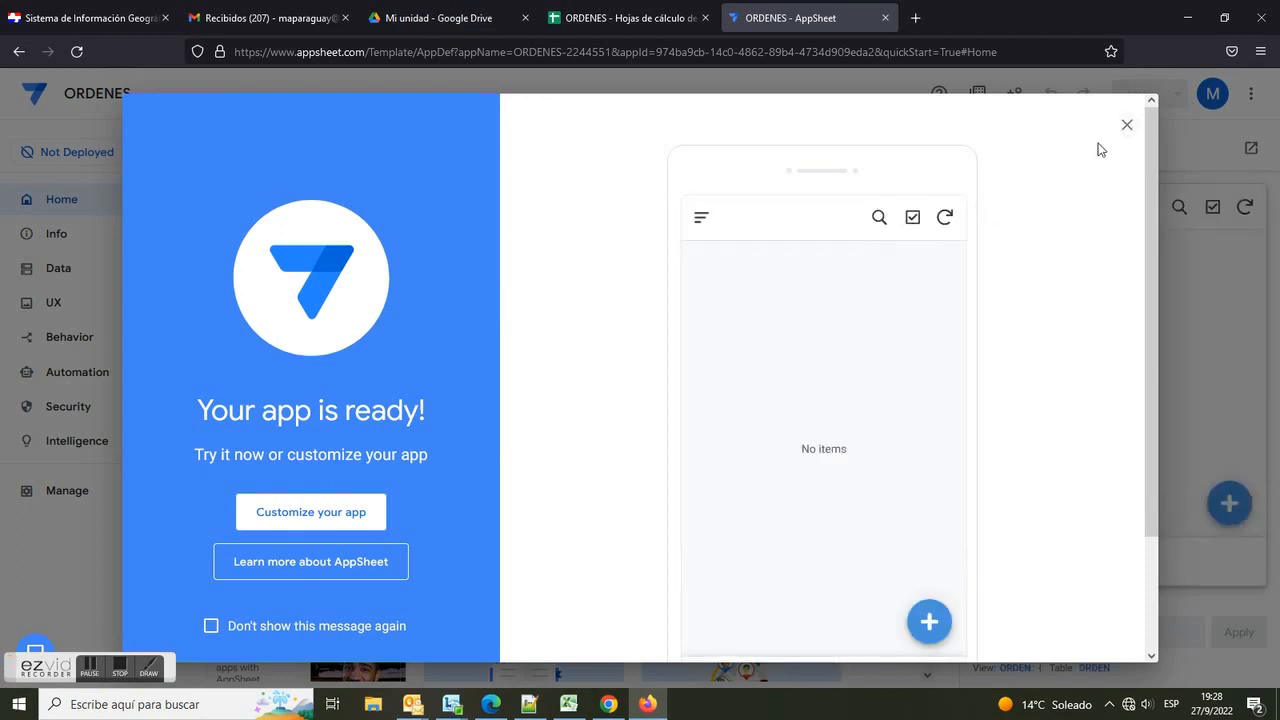
Step: Close the welcome dialog and add the ITEMS table from ORDENES to the app's data
{"action": "left_click", "coordinate": [1126, 125]}
{"action": "left_click", "coordinate": [66, 269]}
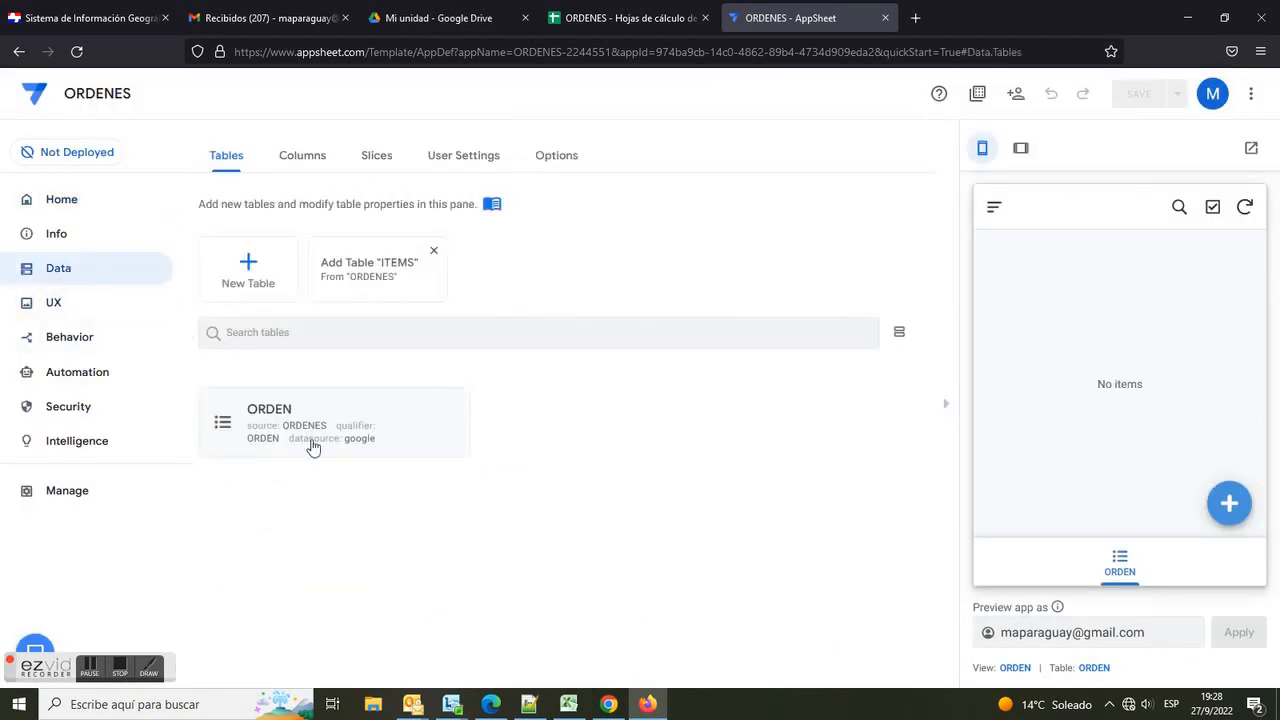
{"action": "left_click", "coordinate": [392, 264]}
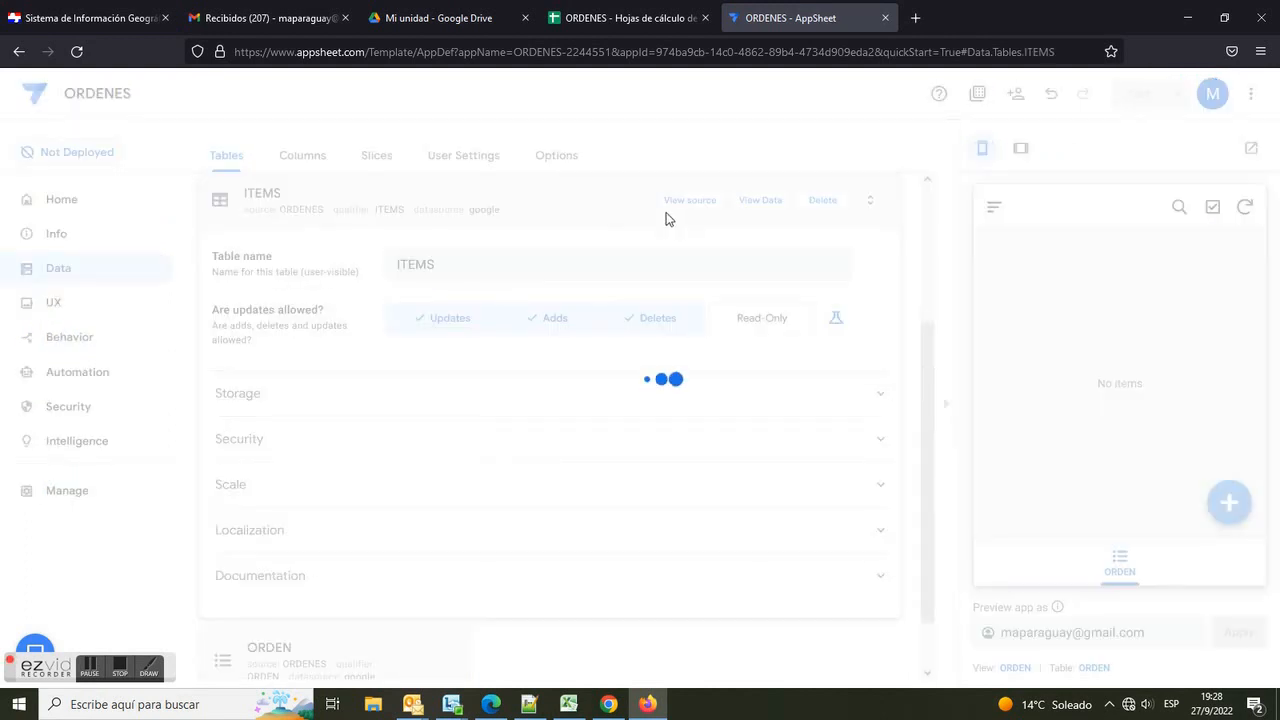
{"action": "left_click", "coordinate": [575, 214]}
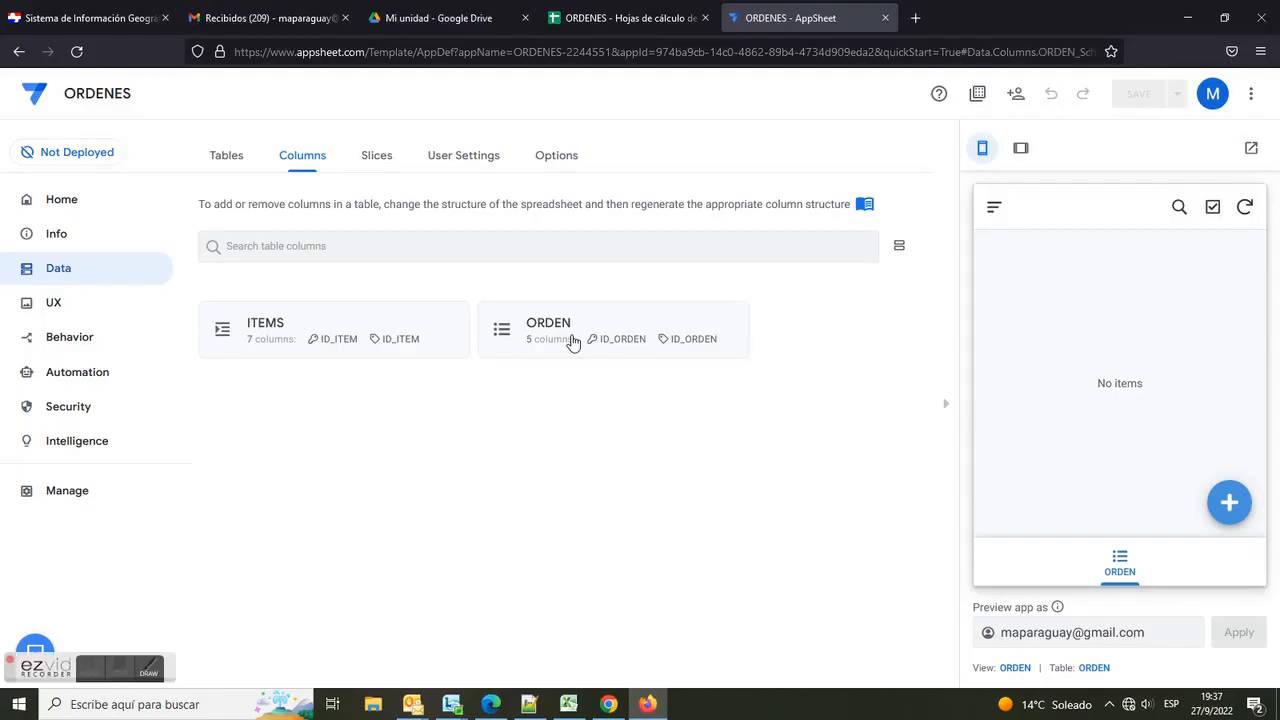
Step: In the ORDEN table's columns, make ORDEN the label column and set its type to Number
{"action": "left_click", "coordinate": [572, 343]}
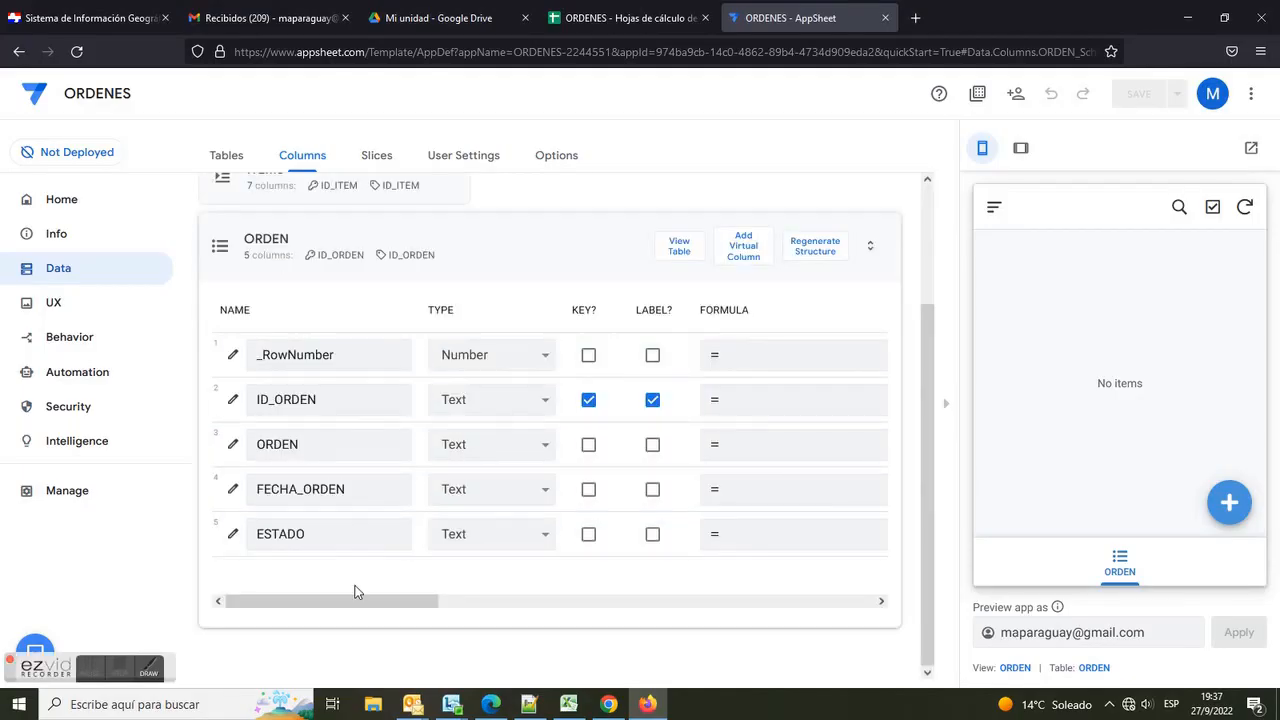
{"action": "mouse_move", "coordinate": [357, 602]}
{"action": "left_mouse_down"}
{"action": "mouse_move", "coordinate": [551, 614]}
{"action": "mouse_move", "coordinate": [337, 617]}
{"action": "left_mouse_up"}
{"action": "left_click", "coordinate": [652, 444]}
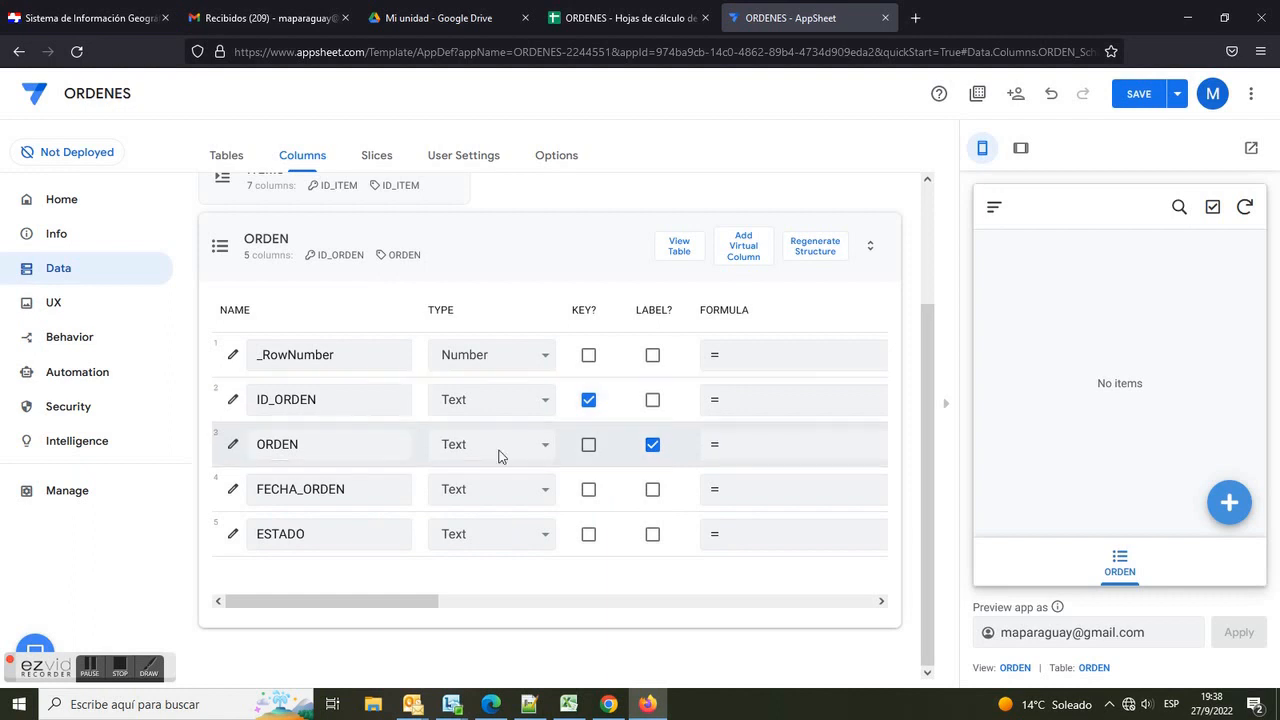
{"action": "left_click", "coordinate": [499, 452]}
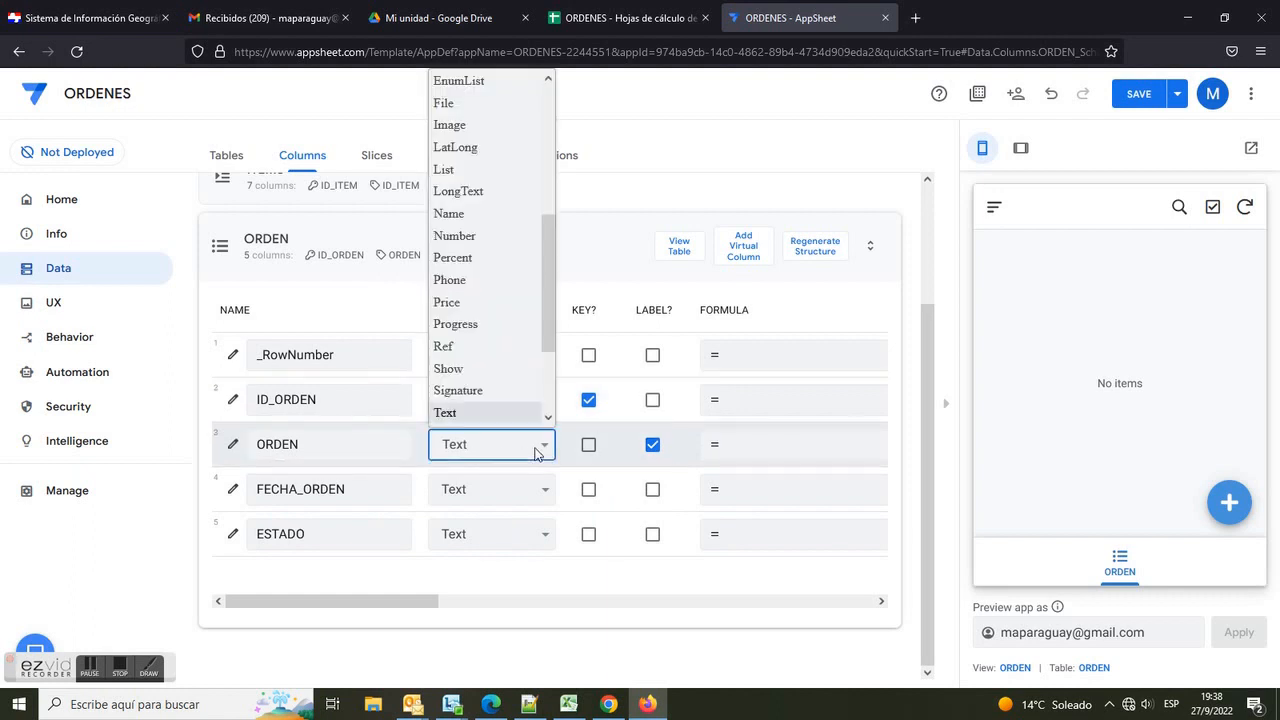
{"action": "left_click", "coordinate": [479, 238]}
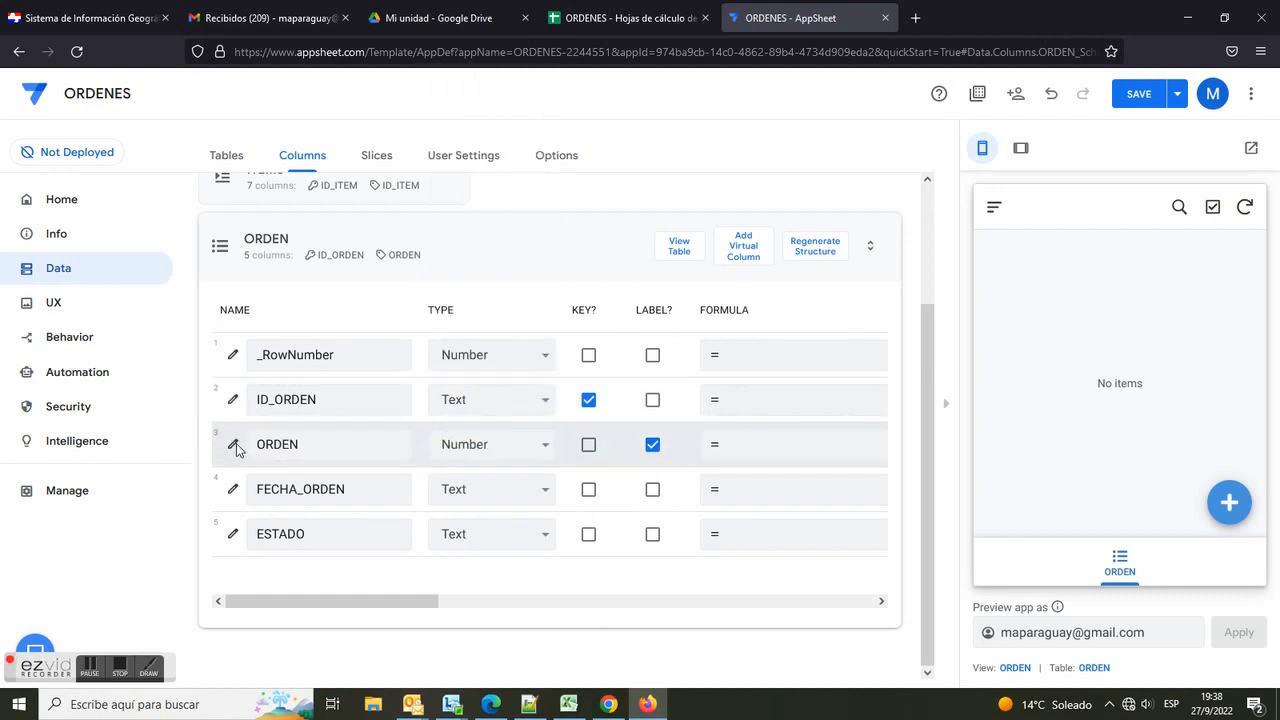
Step: Open the Initial value expression editor in the ORDEN column's Auto Compute settings
{"action": "left_click", "coordinate": [233, 444]}
{"action": "scroll", "coordinate": [563, 446], "scroll_direction": "down", "scroll_amount": 3}
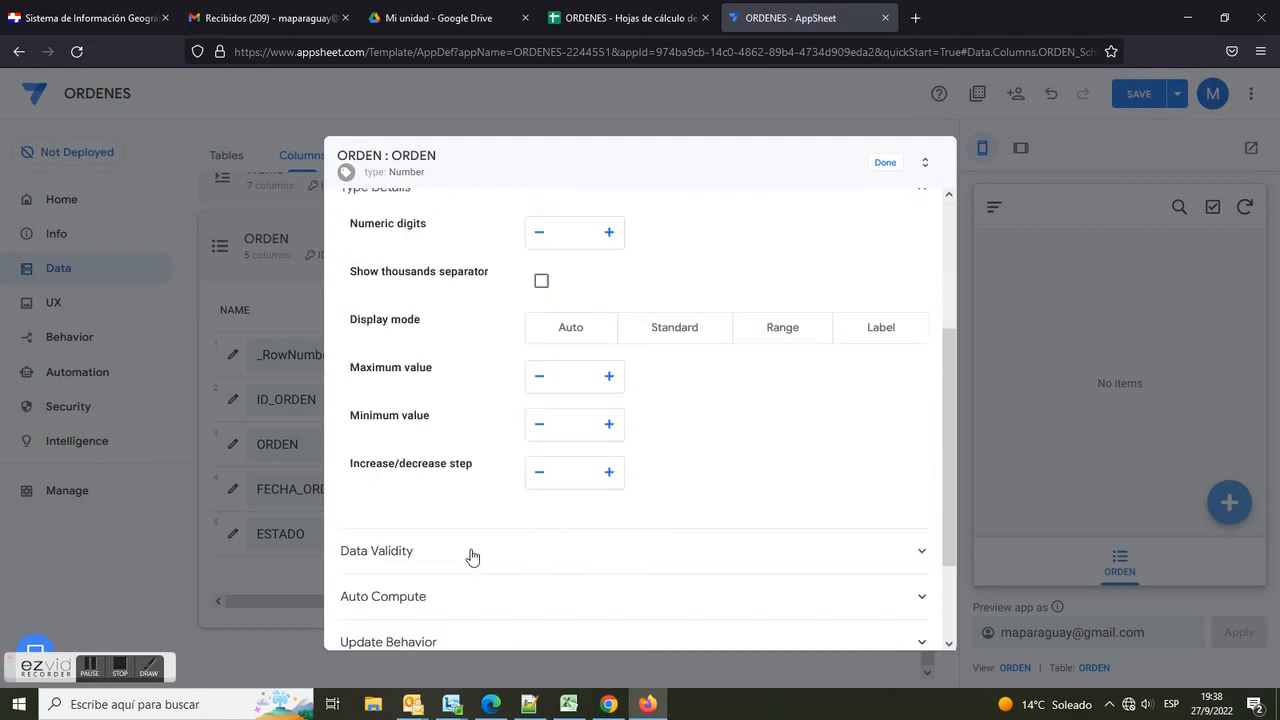
{"action": "left_click", "coordinate": [383, 585]}
{"action": "scroll", "coordinate": [650, 600], "scroll_direction": "down", "scroll_amount": 1}
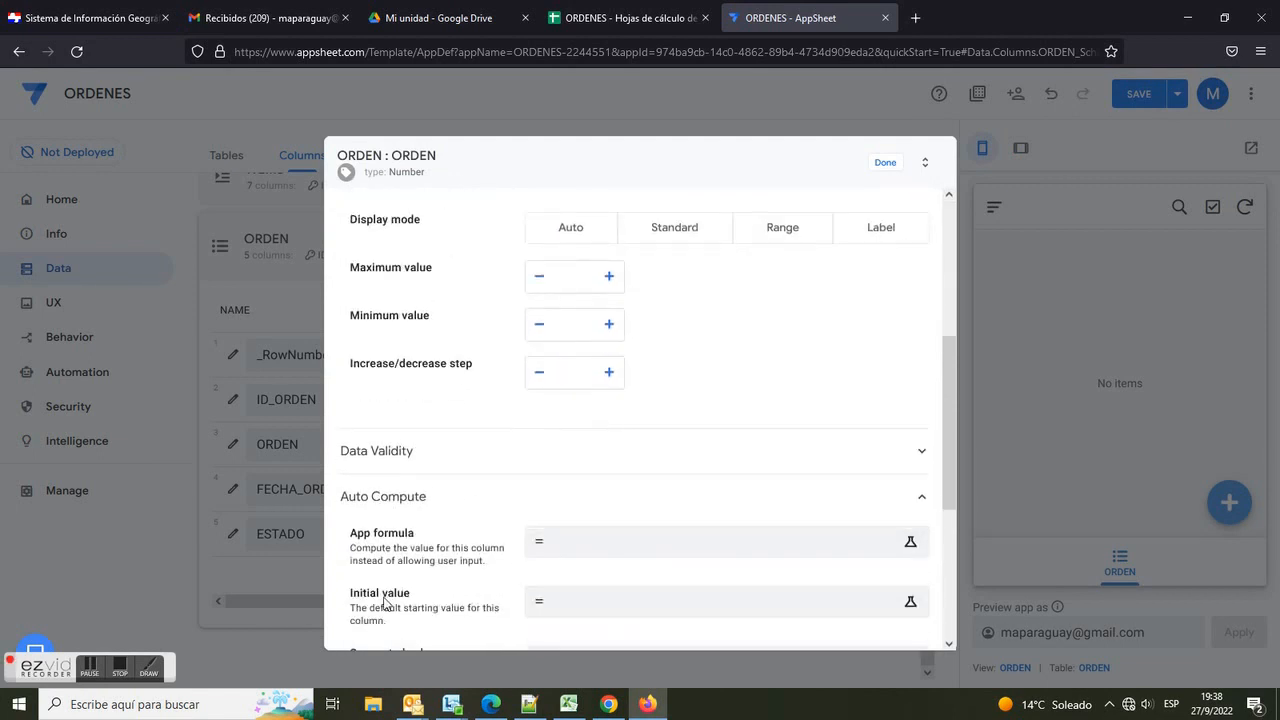
{"action": "left_click_drag", "start_coordinate": [357, 597], "coordinate": [466, 600]}
{"action": "left_click", "coordinate": [480, 601]}
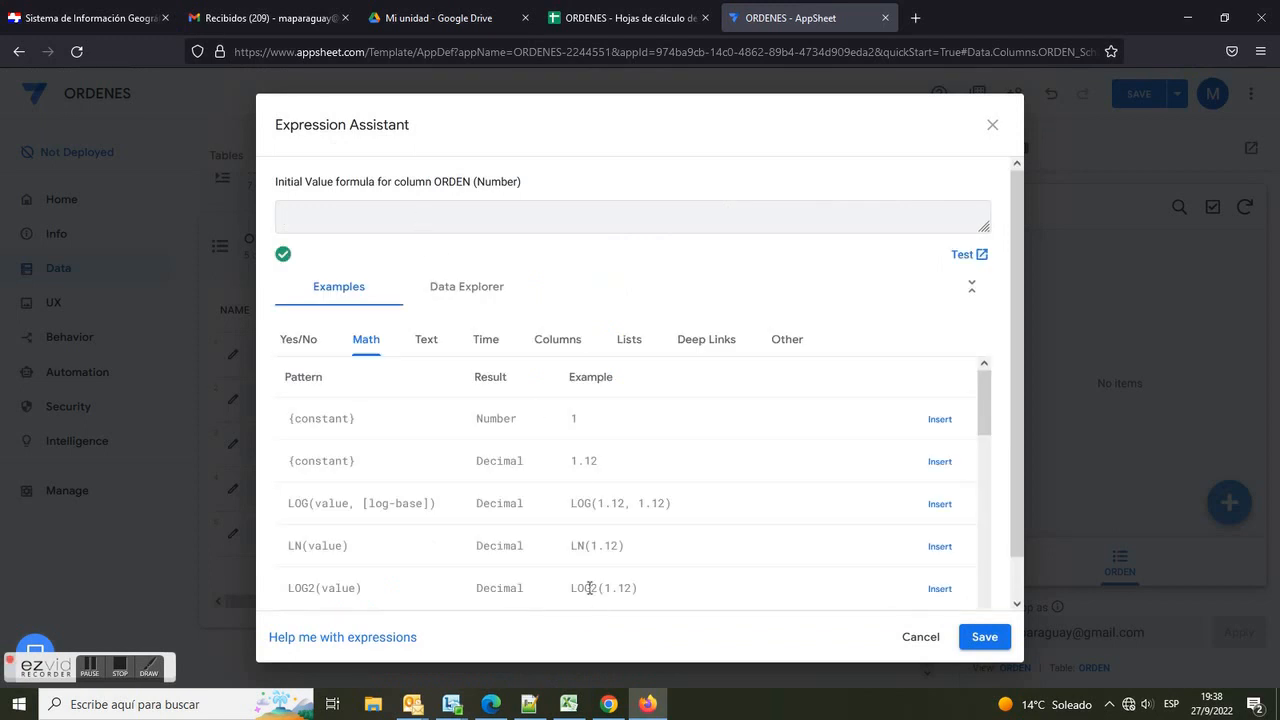
Step: Switch to Notepad++ and copy the auto-increment IF expression from the EXPRESSIONES file
{"action": "left_click", "coordinate": [529, 704]}
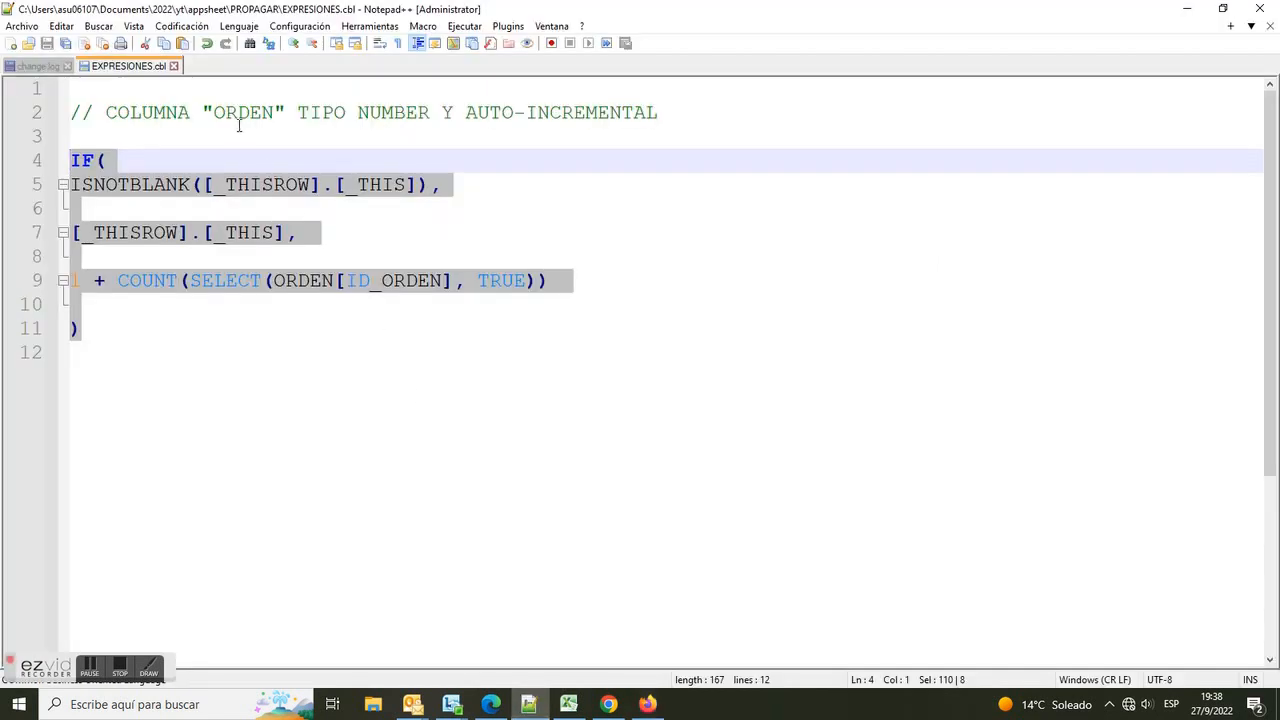
{"action": "left_click", "coordinate": [238, 113]}
{"action": "left_click_drag", "start_coordinate": [106, 111], "coordinate": [675, 120]}
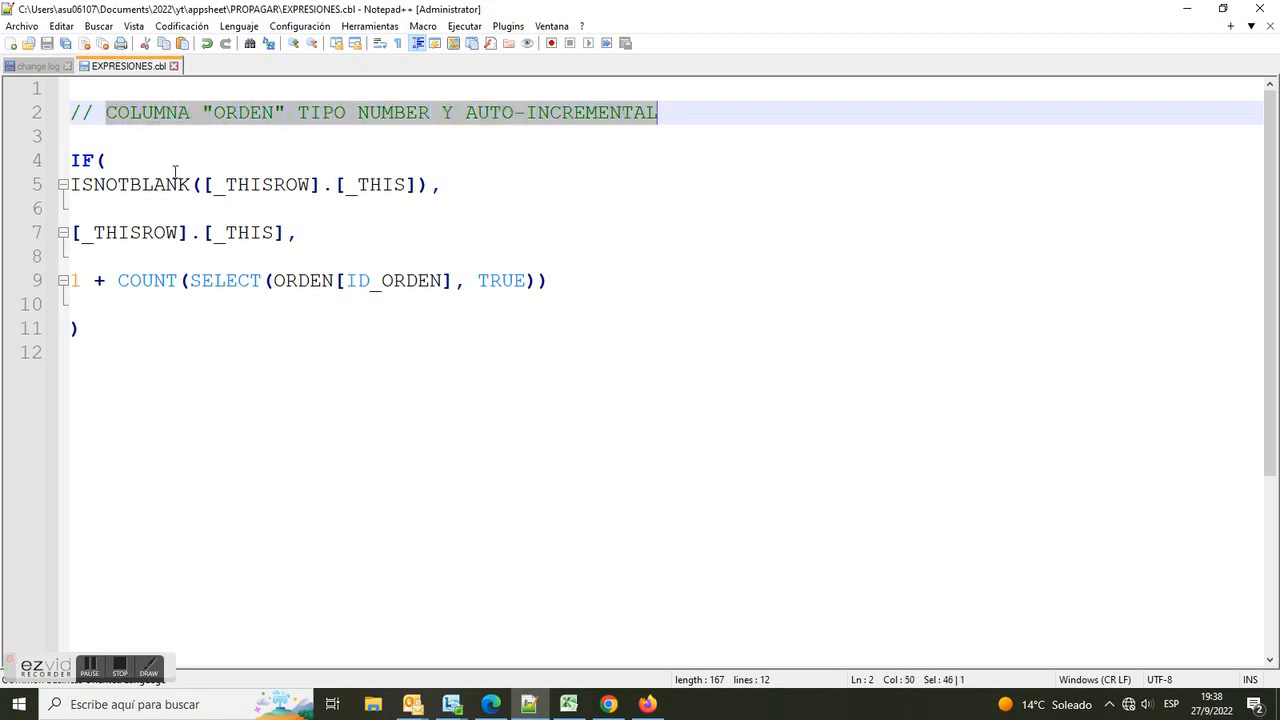
{"action": "left_click", "coordinate": [102, 160]}
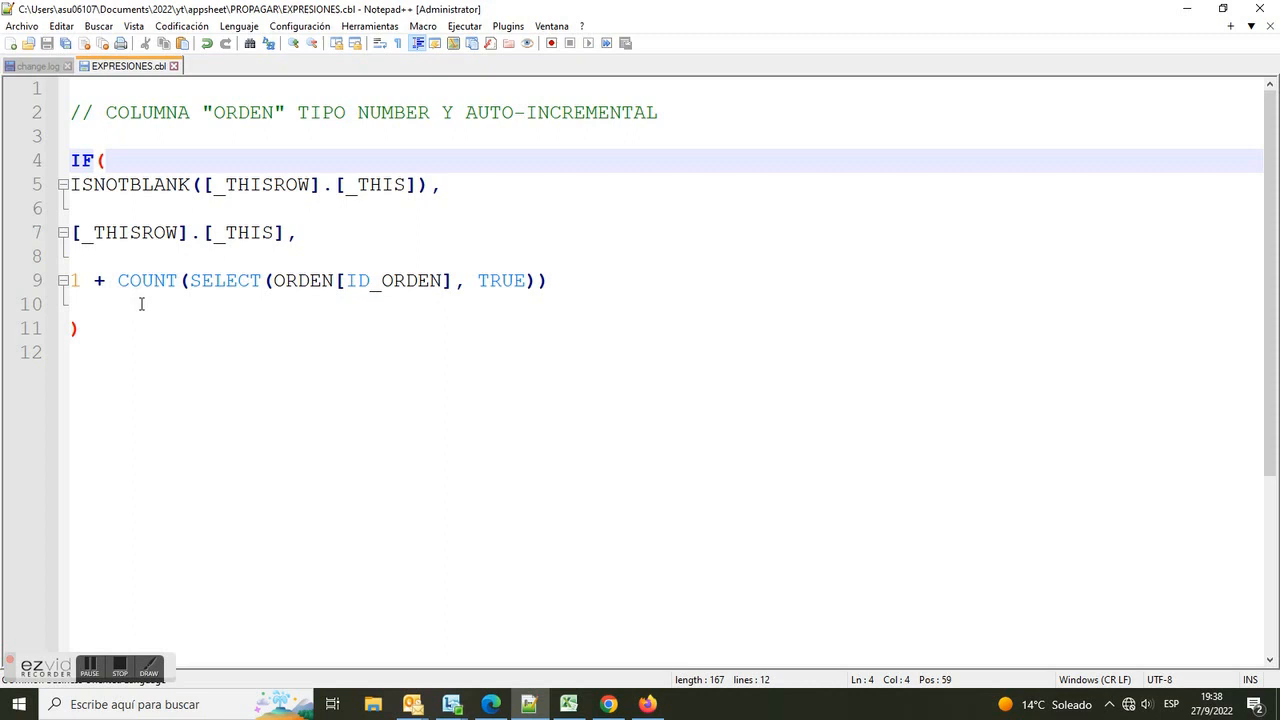
{"action": "left_click_drag", "start_coordinate": [80, 333], "coordinate": [4, 170]}
{"action": "right_click", "coordinate": [82, 166]}
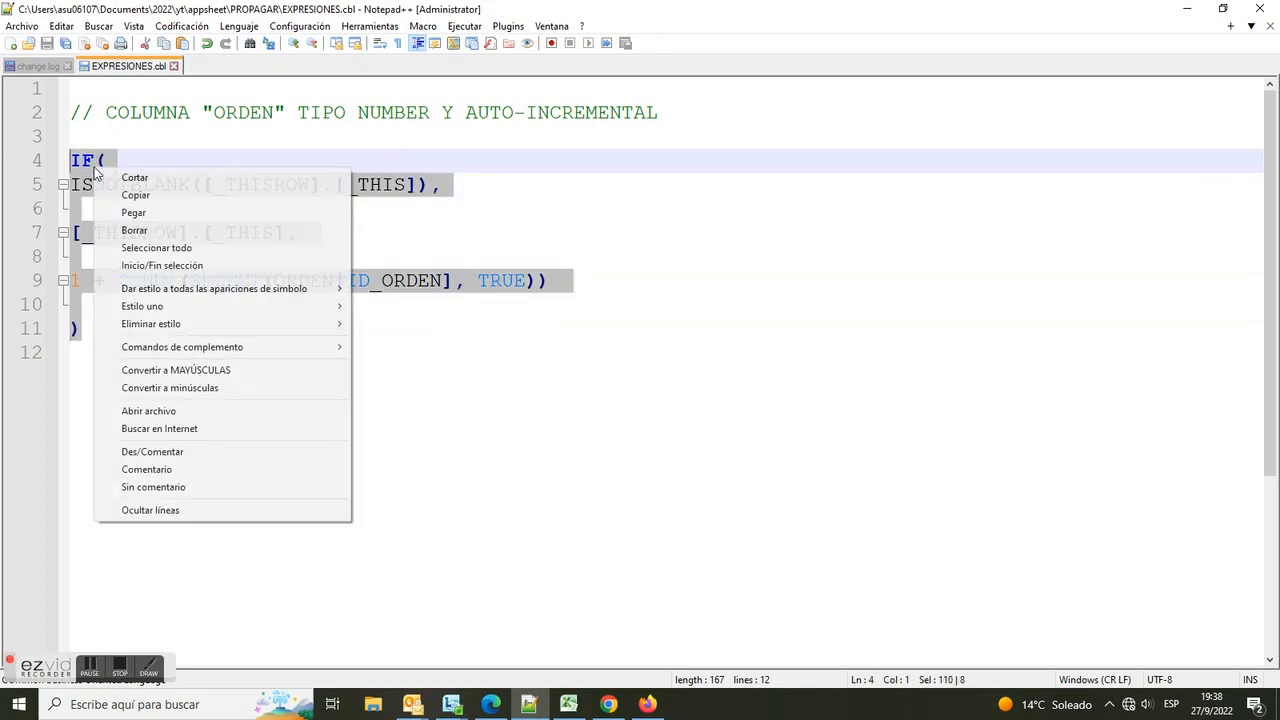
{"action": "left_click", "coordinate": [129, 193]}
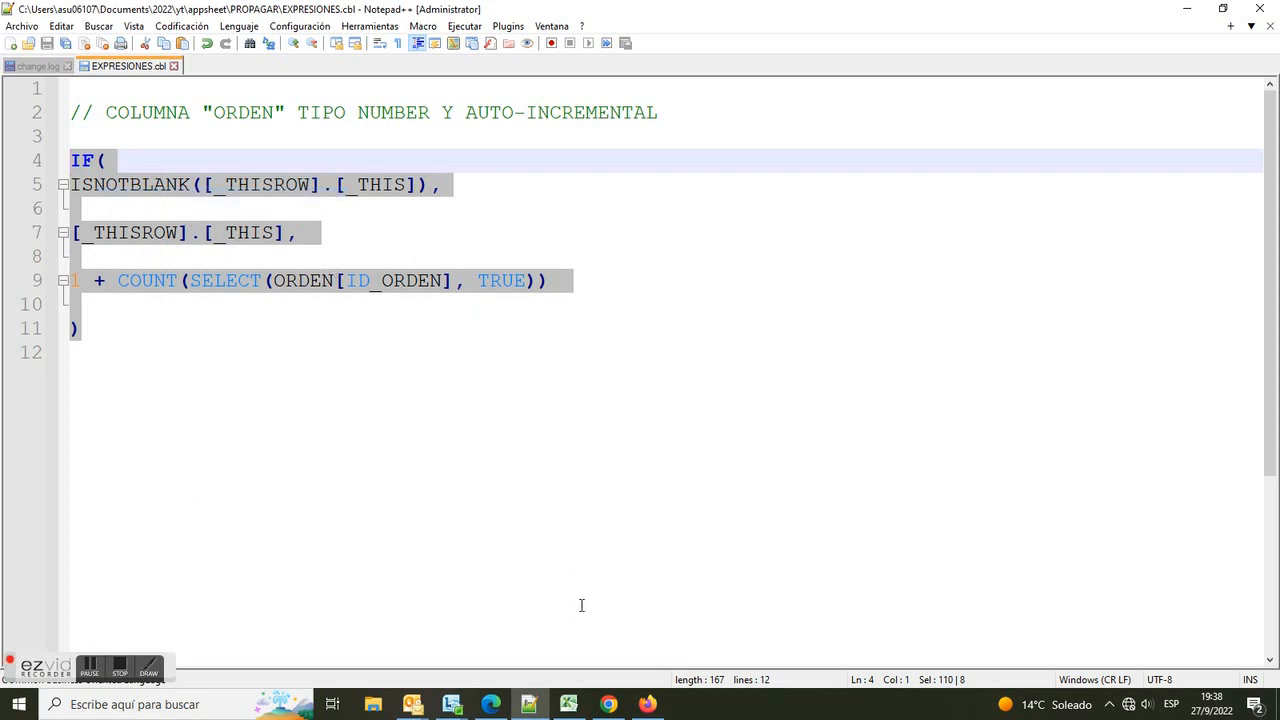
{"action": "left_click", "coordinate": [648, 704]}
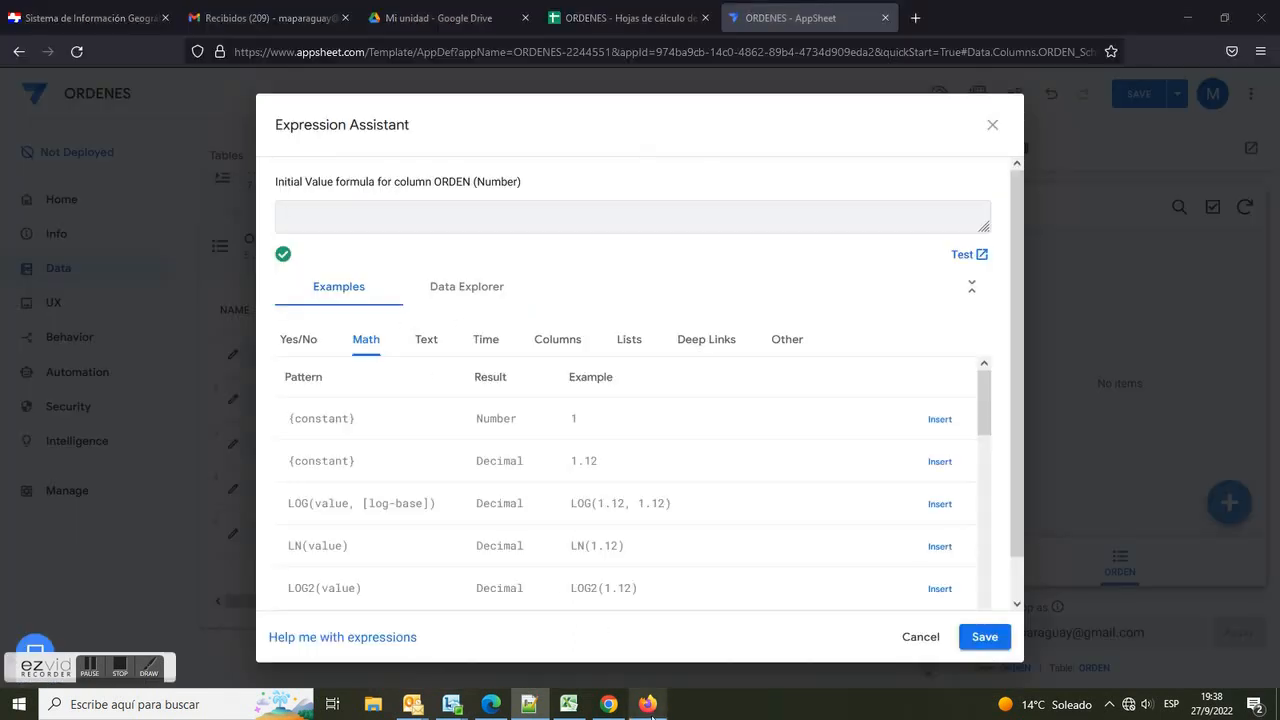
Step: Paste the IF expression as the ORDEN column's initial value, save it and close the column editor
{"action": "right_click", "coordinate": [430, 212]}
{"action": "left_click", "coordinate": [468, 336]}
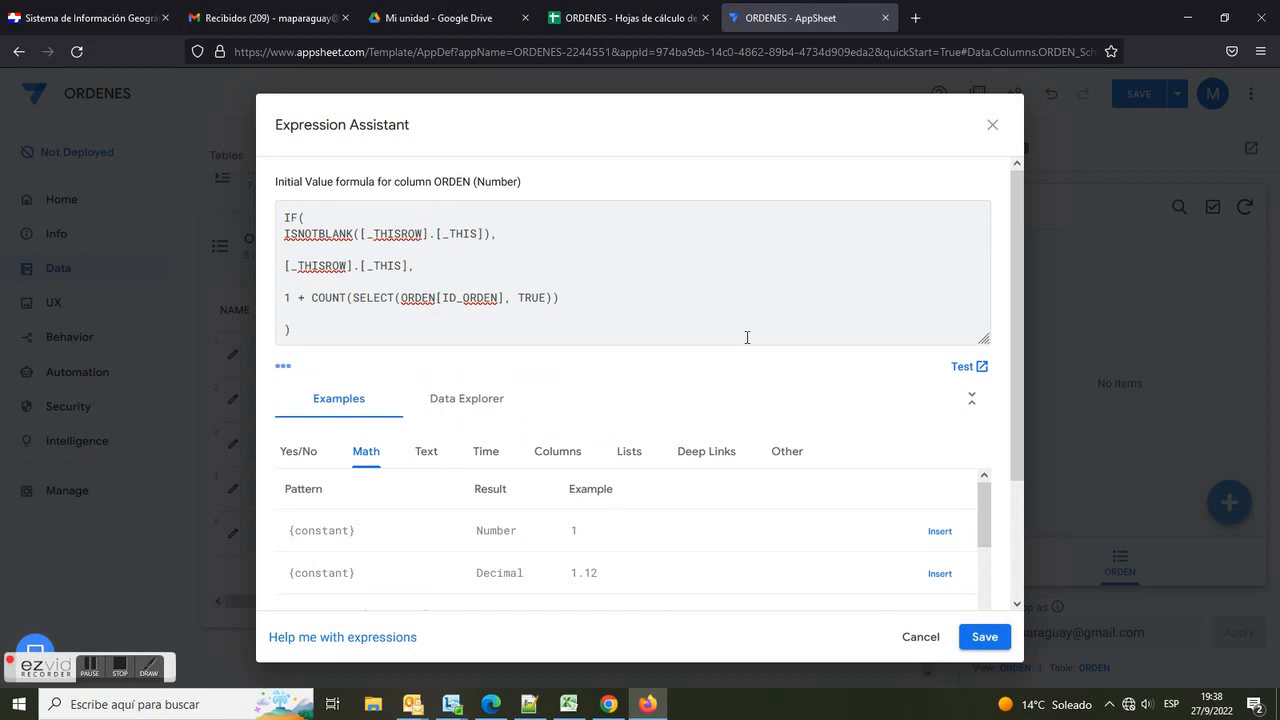
{"action": "left_click", "coordinate": [982, 636]}
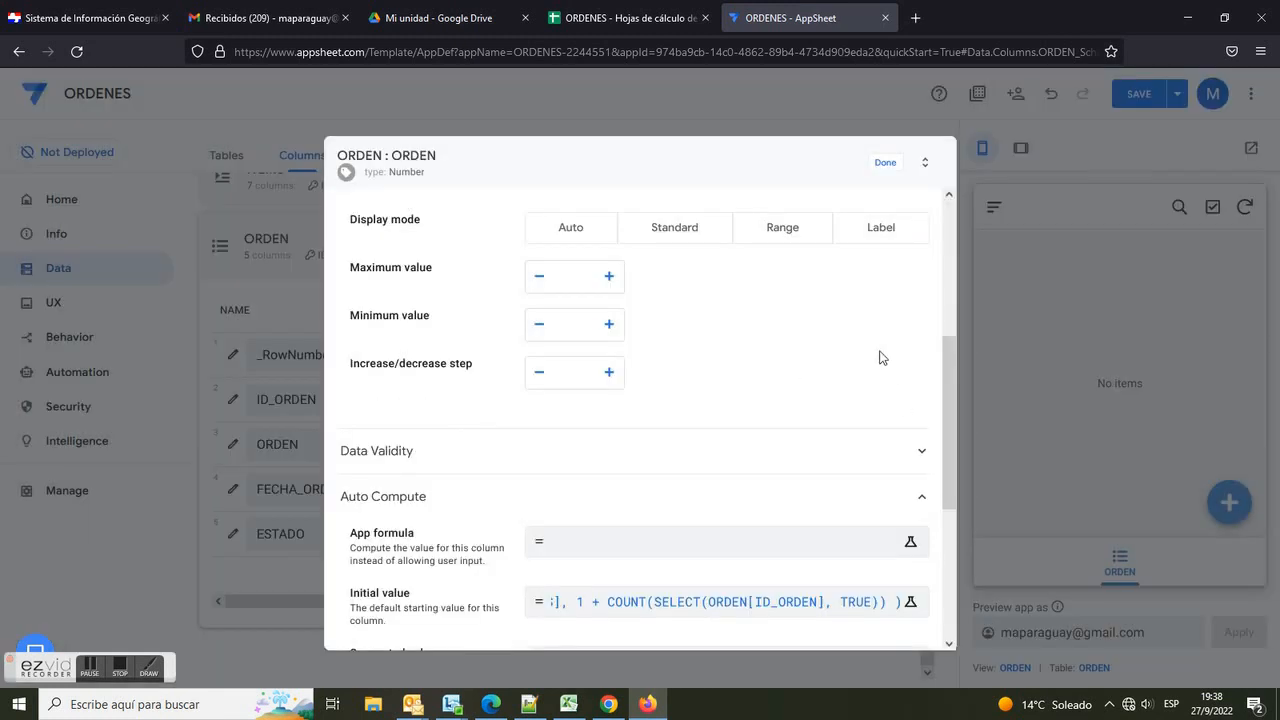
{"action": "left_click", "coordinate": [885, 163]}
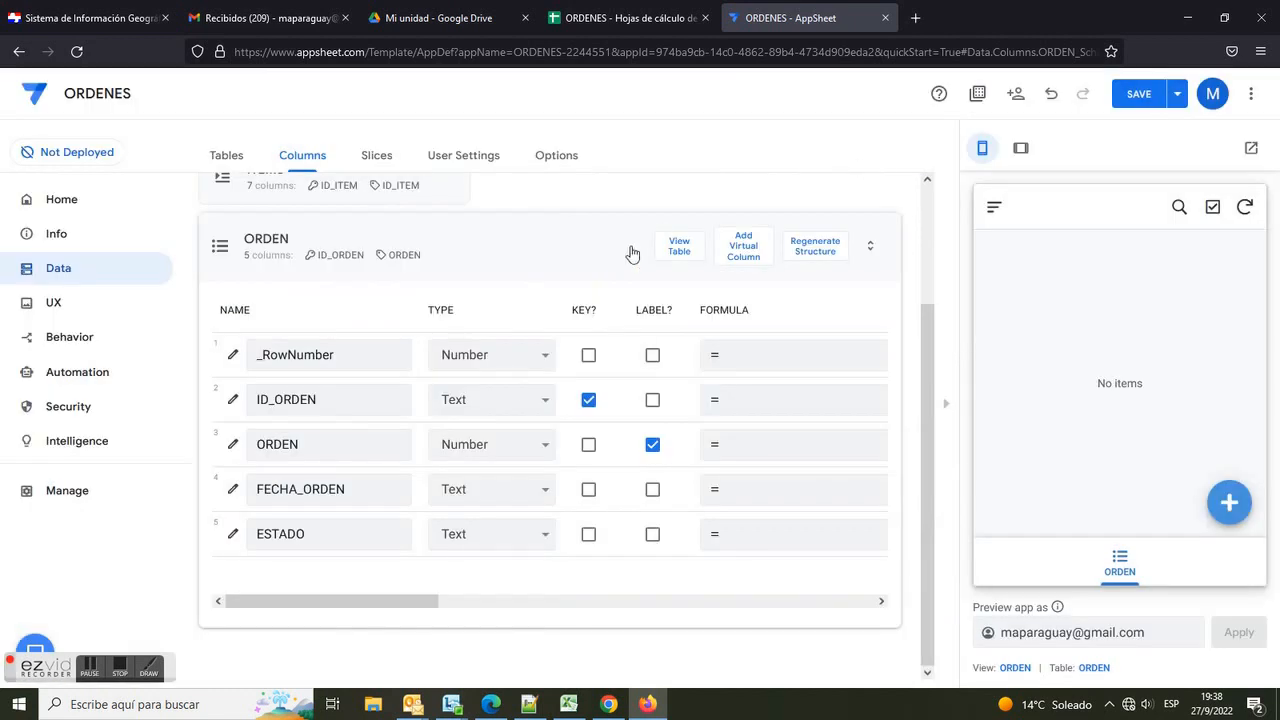
Step: Set FECHA_ORDEN's type to Date and give it an initial value of NOW()
{"action": "left_click", "coordinate": [545, 495]}
{"action": "left_click_drag", "start_coordinate": [549, 317], "coordinate": [560, 210]}
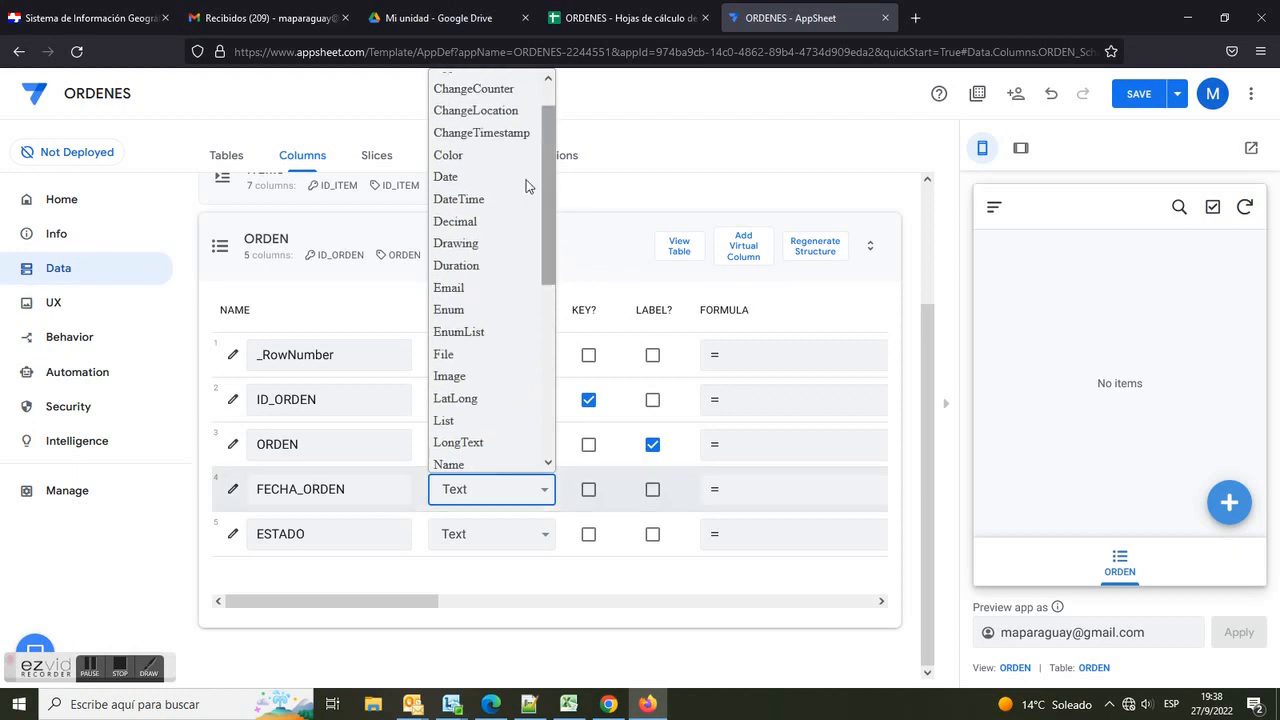
{"action": "left_click", "coordinate": [478, 177]}
{"action": "left_click", "coordinate": [232, 490]}
{"action": "scroll", "coordinate": [404, 514], "scroll_direction": "down", "scroll_amount": 2}
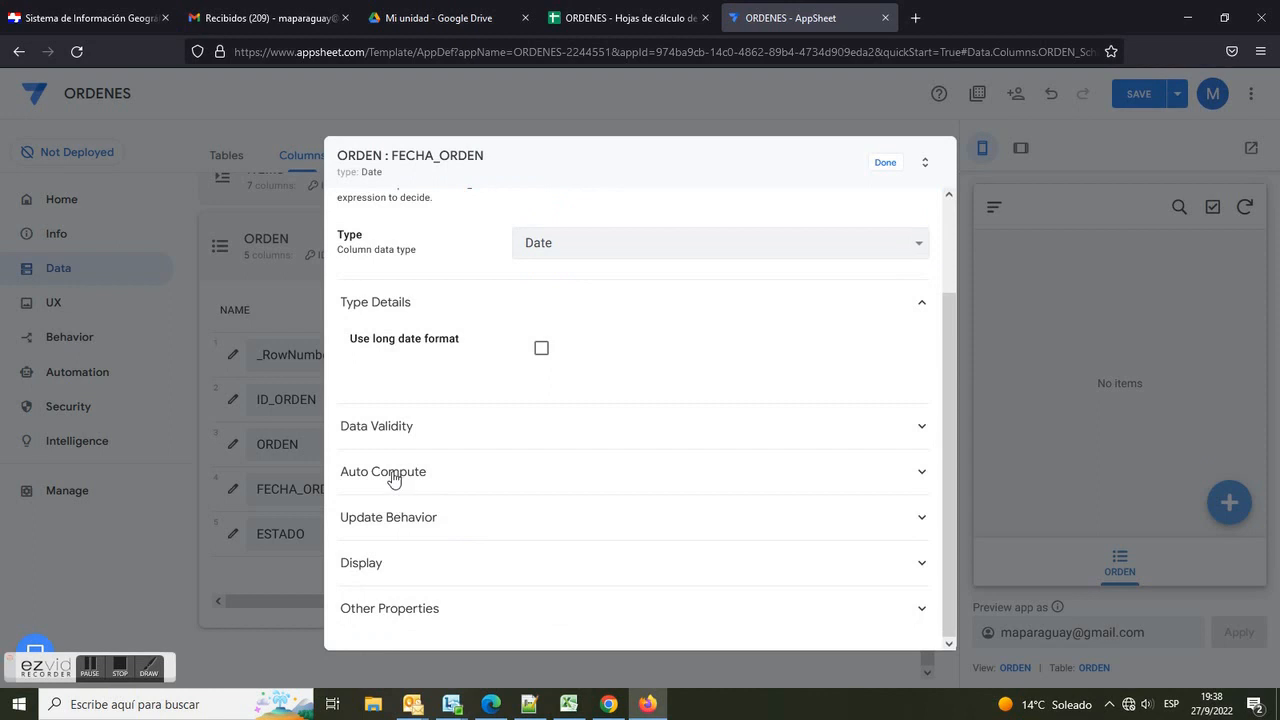
{"action": "left_click", "coordinate": [380, 472]}
{"action": "left_click_drag", "start_coordinate": [355, 568], "coordinate": [567, 594]}
{"action": "left_click", "coordinate": [567, 594]}
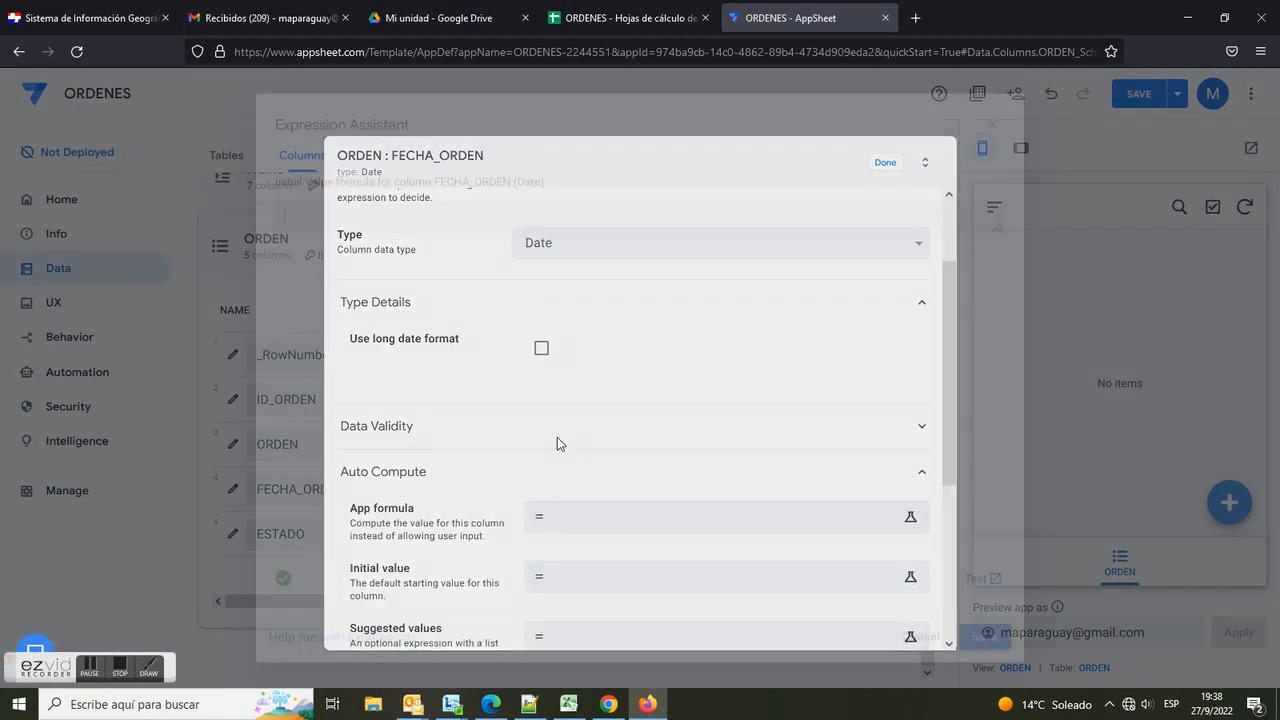
{"action": "type", "text": "TODAY("}
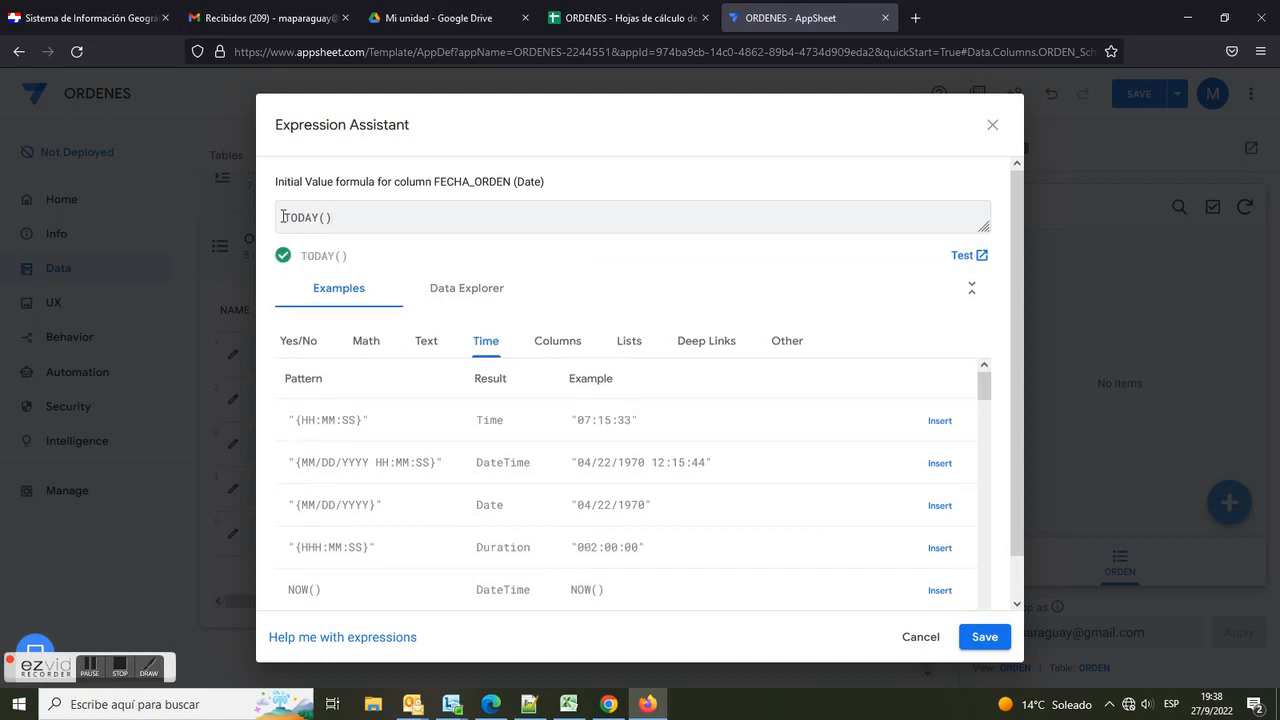
{"action": "left_click_drag", "start_coordinate": [285, 217], "coordinate": [368, 217]}
{"action": "type", "text": "NO"}
{"action": "left_click", "coordinate": [962, 630]}
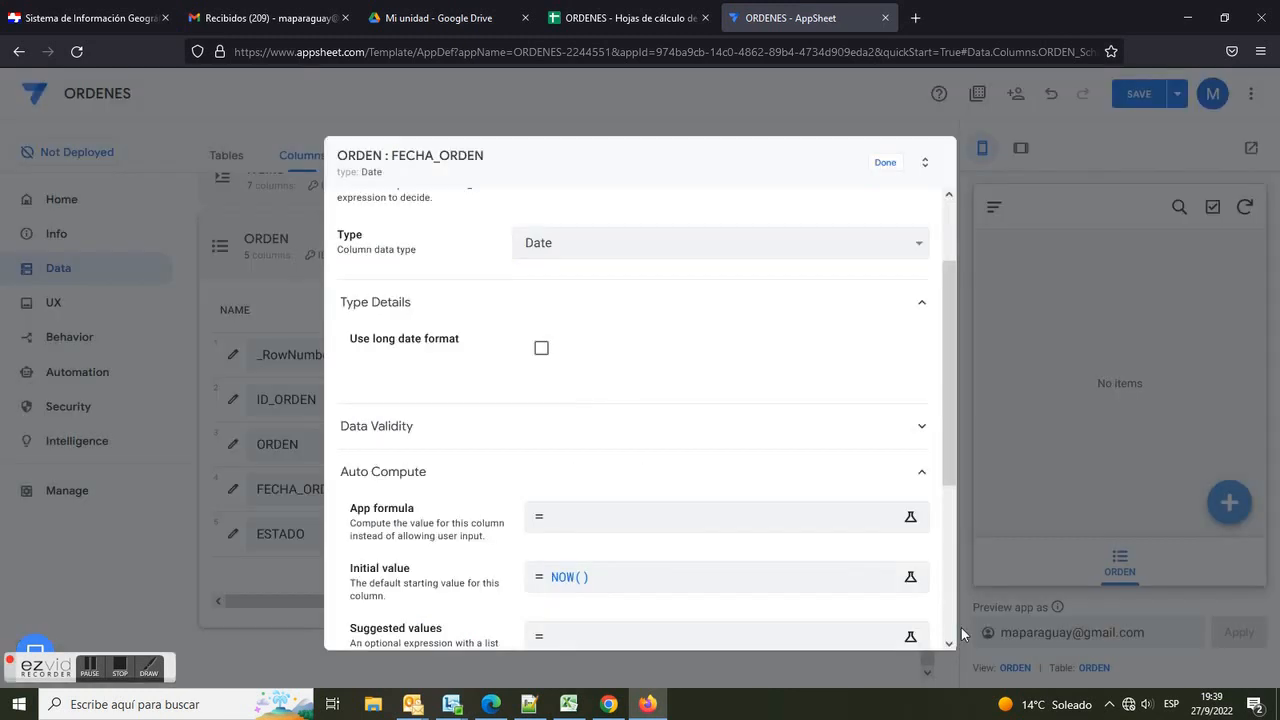
{"action": "left_click", "coordinate": [885, 163]}
Step: Change FECHA_ORDEN's type to DateTime and ESTADO's type to Enum
{"action": "left_click", "coordinate": [543, 489]}
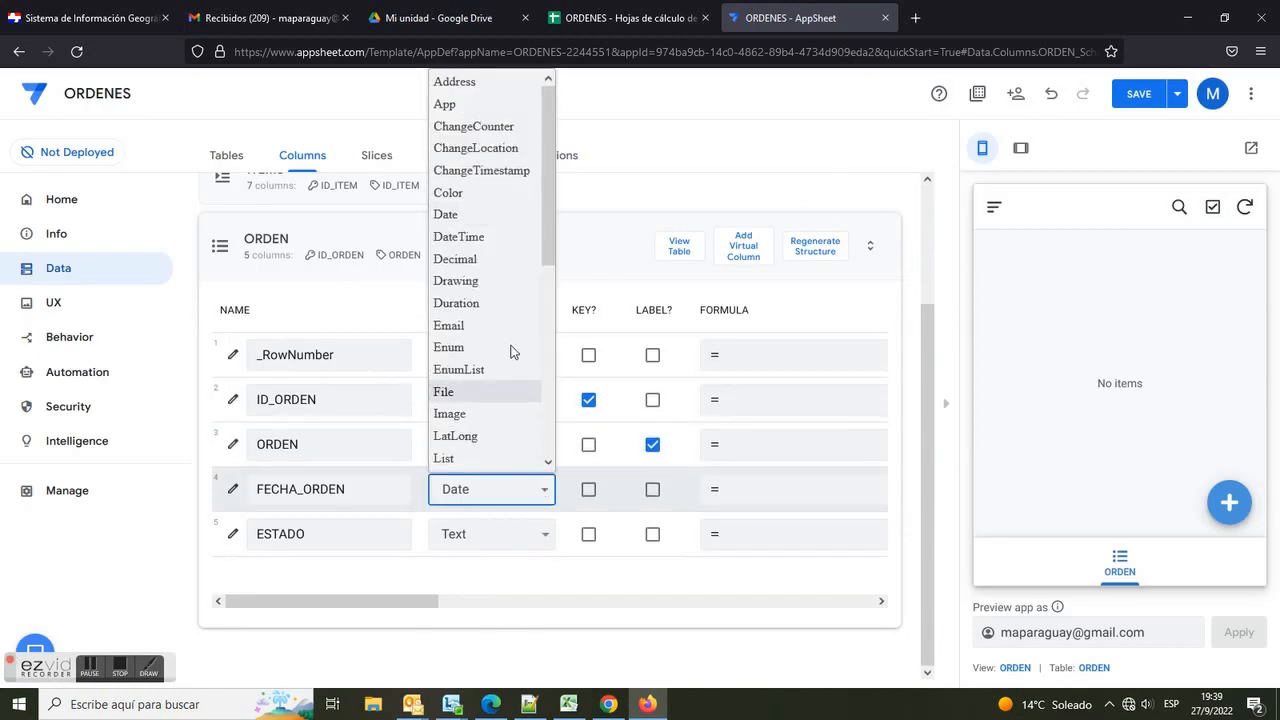
{"action": "left_click", "coordinate": [482, 238]}
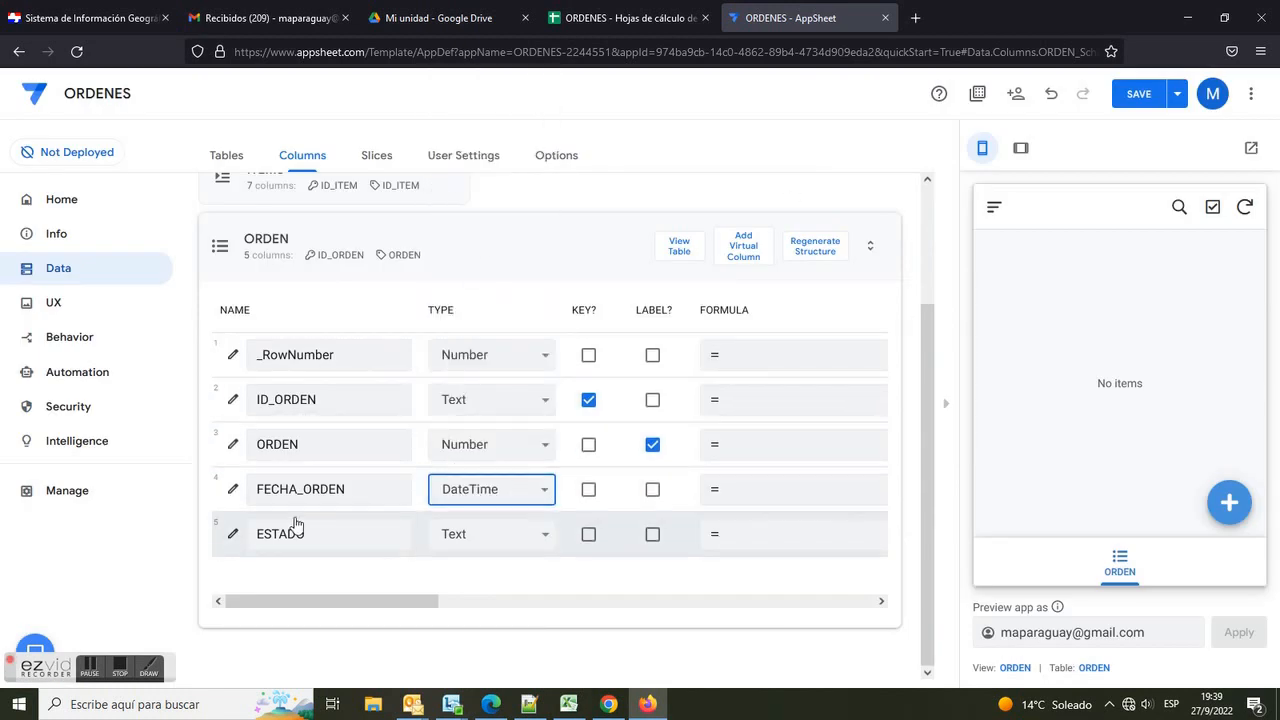
{"action": "left_click", "coordinate": [545, 534]}
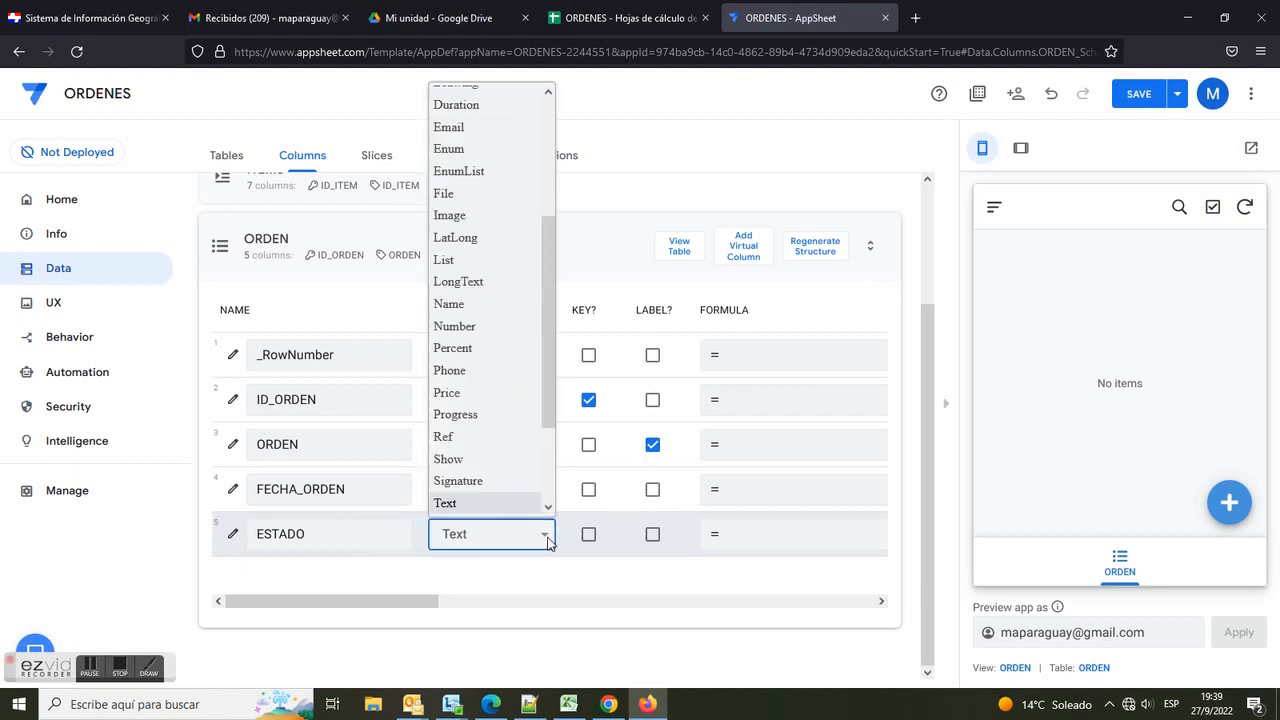
{"action": "left_click", "coordinate": [462, 149]}
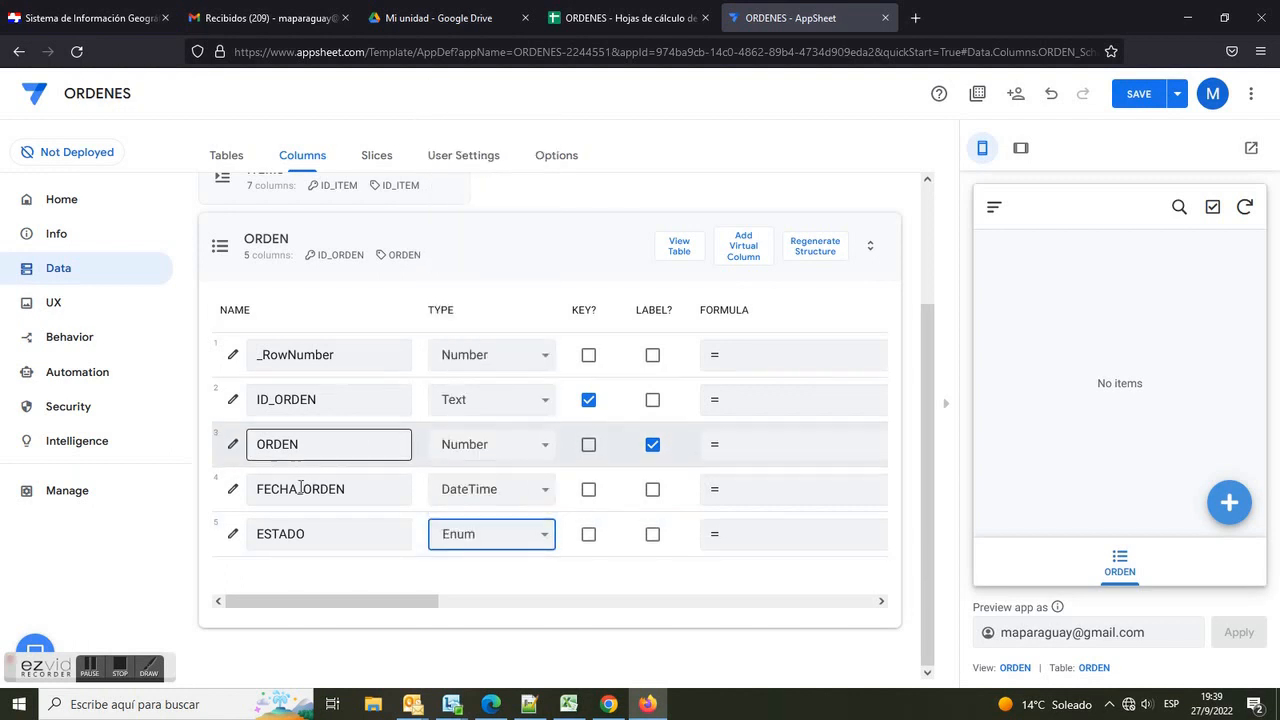
Step: Add the ESTADO enum values SOLICITADO, ATENDIDO and CANCELADO, then save the app
{"action": "left_click", "coordinate": [230, 534]}
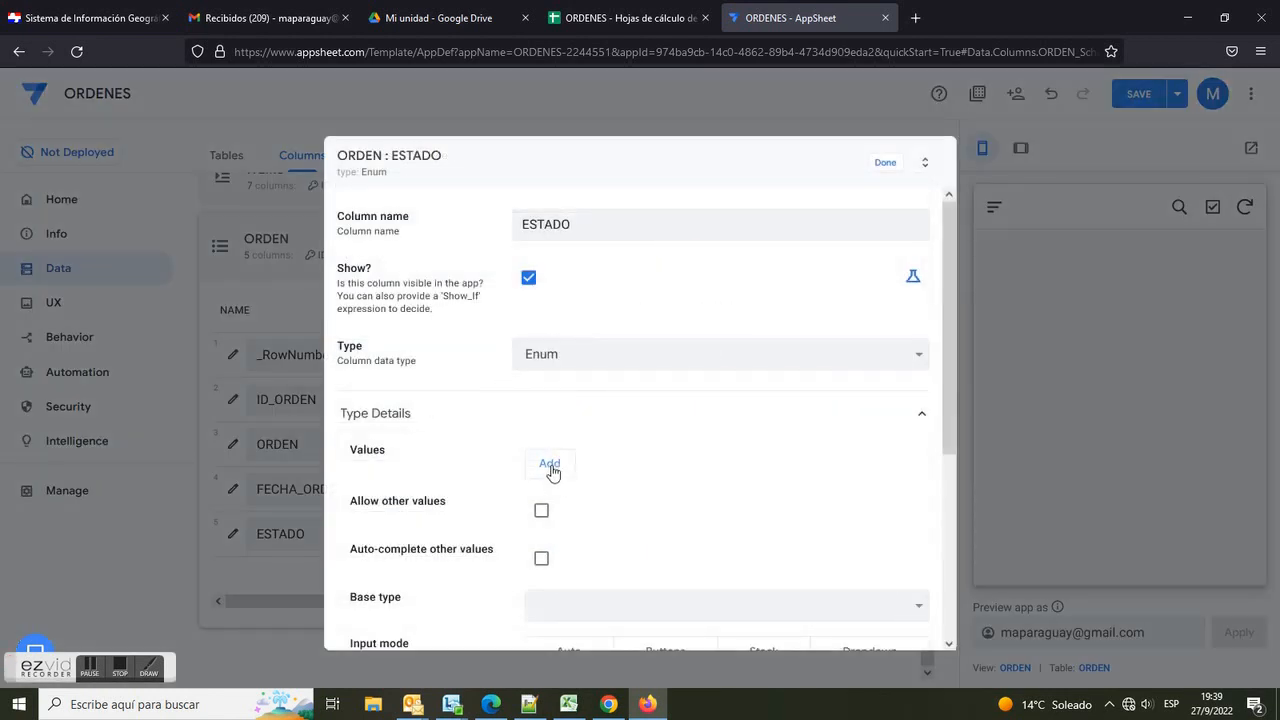
{"action": "left_click", "coordinate": [549, 465]}
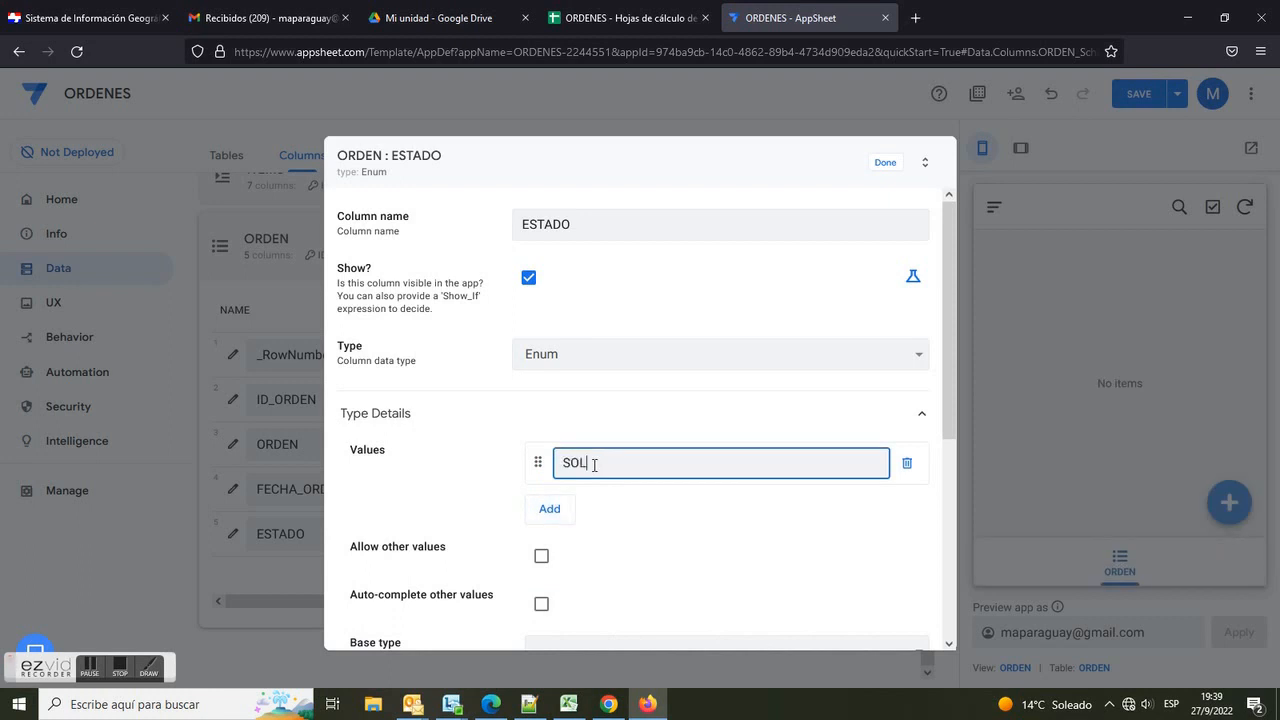
{"action": "left_click", "coordinate": [549, 509]}
{"action": "type", "text": "ATE"}
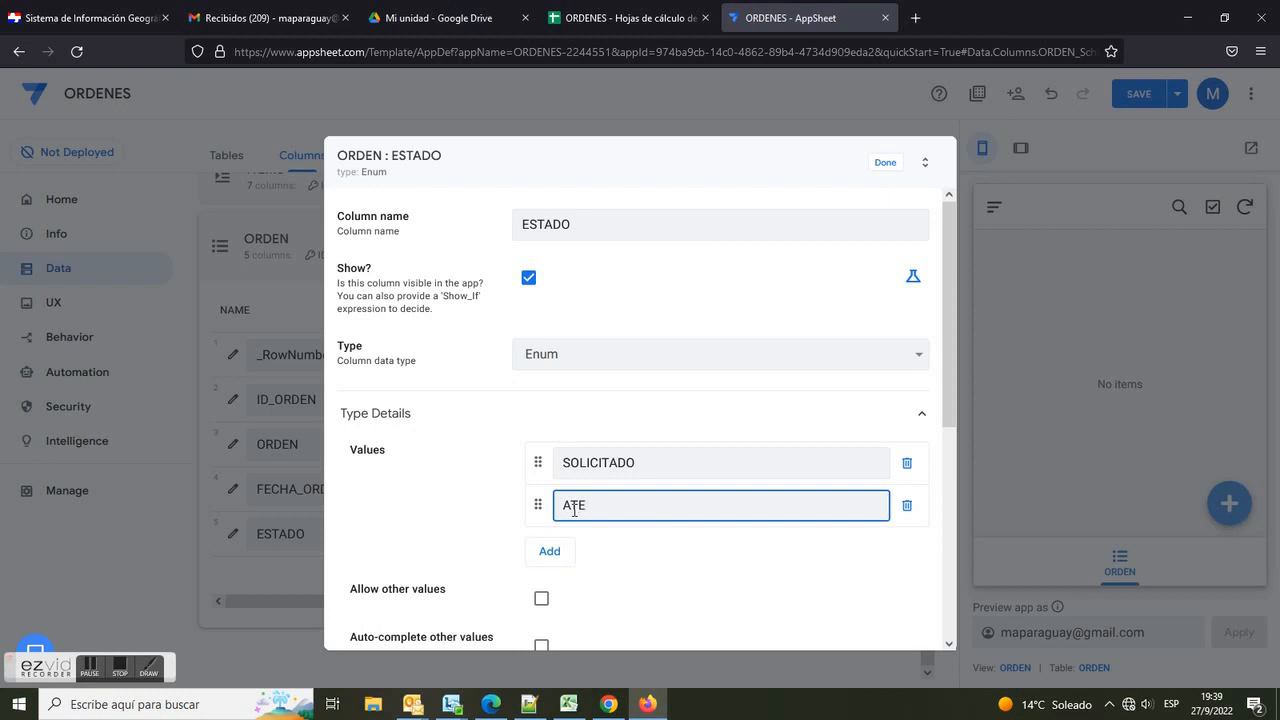
{"action": "type", "text": "NDIDO"}
{"action": "left_click", "coordinate": [572, 552]}
{"action": "type", "text": "CANCELADO"}
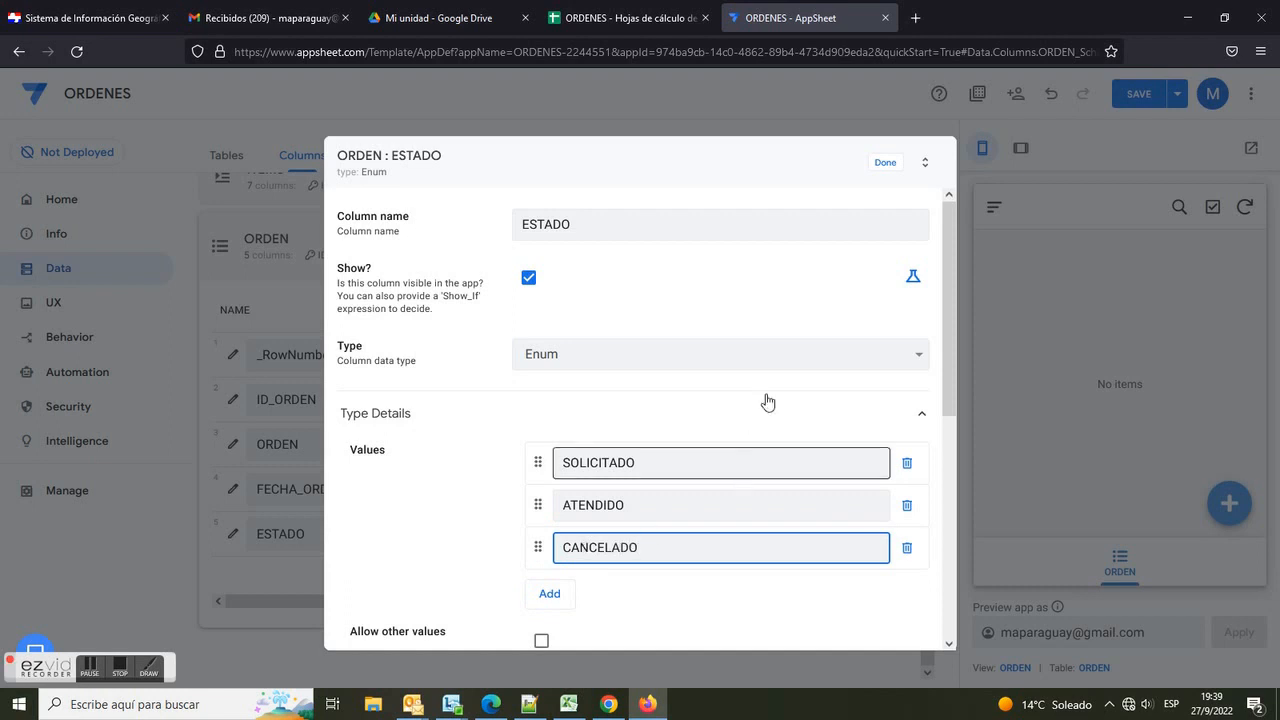
{"action": "left_click", "coordinate": [883, 162]}
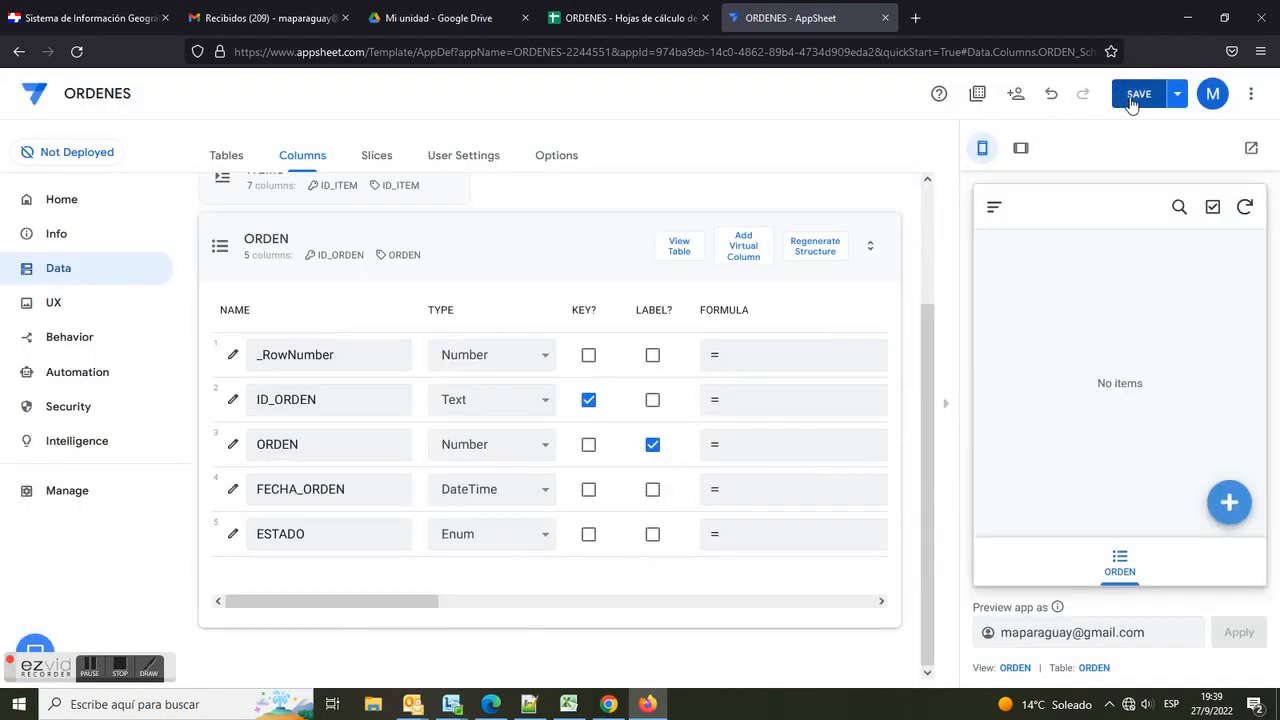
{"action": "left_click", "coordinate": [1136, 96]}
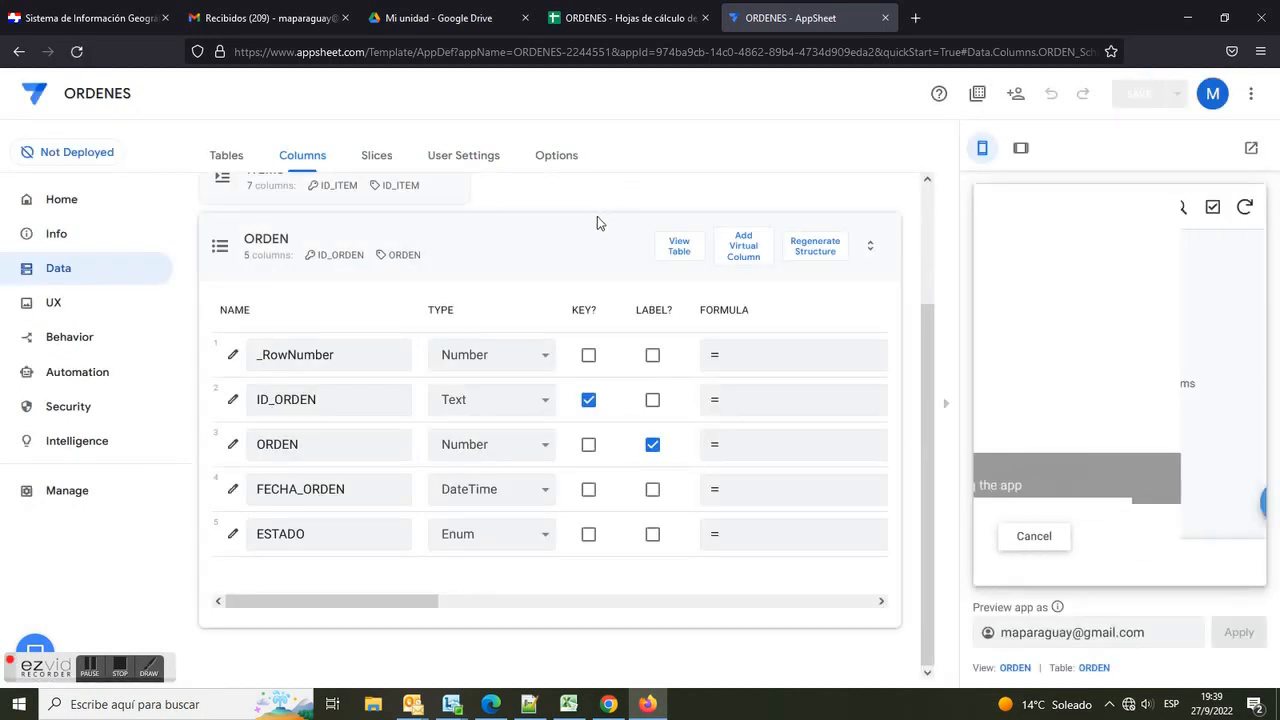
Step: Open the ITEMS table's columns and make FECHA_ORDEN the label column
{"action": "left_click", "coordinate": [520, 247]}
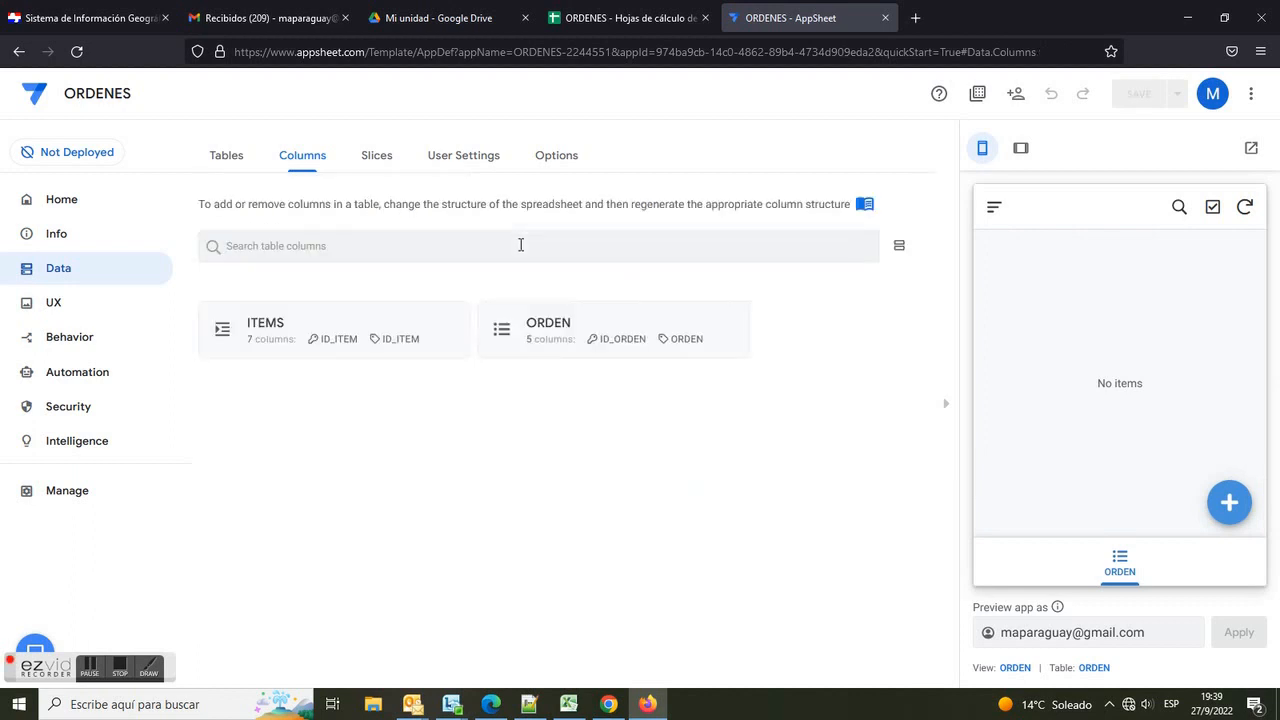
{"action": "left_click", "coordinate": [278, 336]}
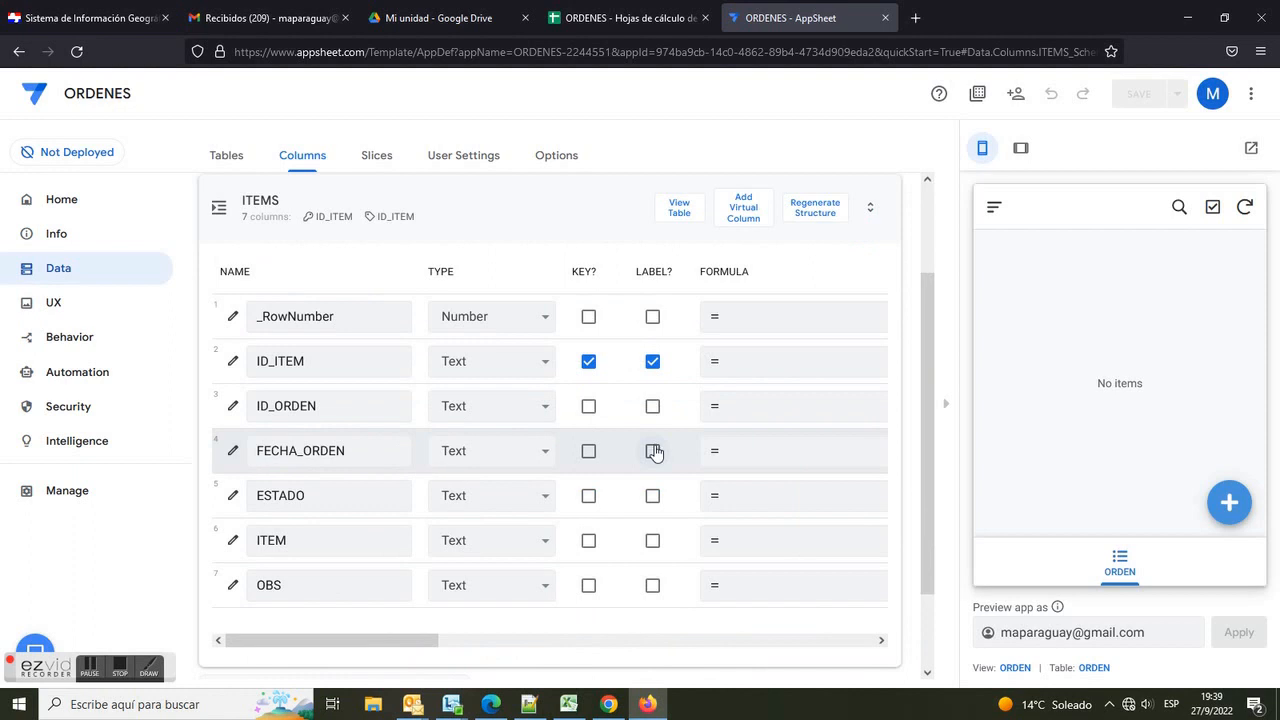
{"action": "left_click", "coordinate": [652, 451]}
{"action": "left_click", "coordinate": [652, 361]}
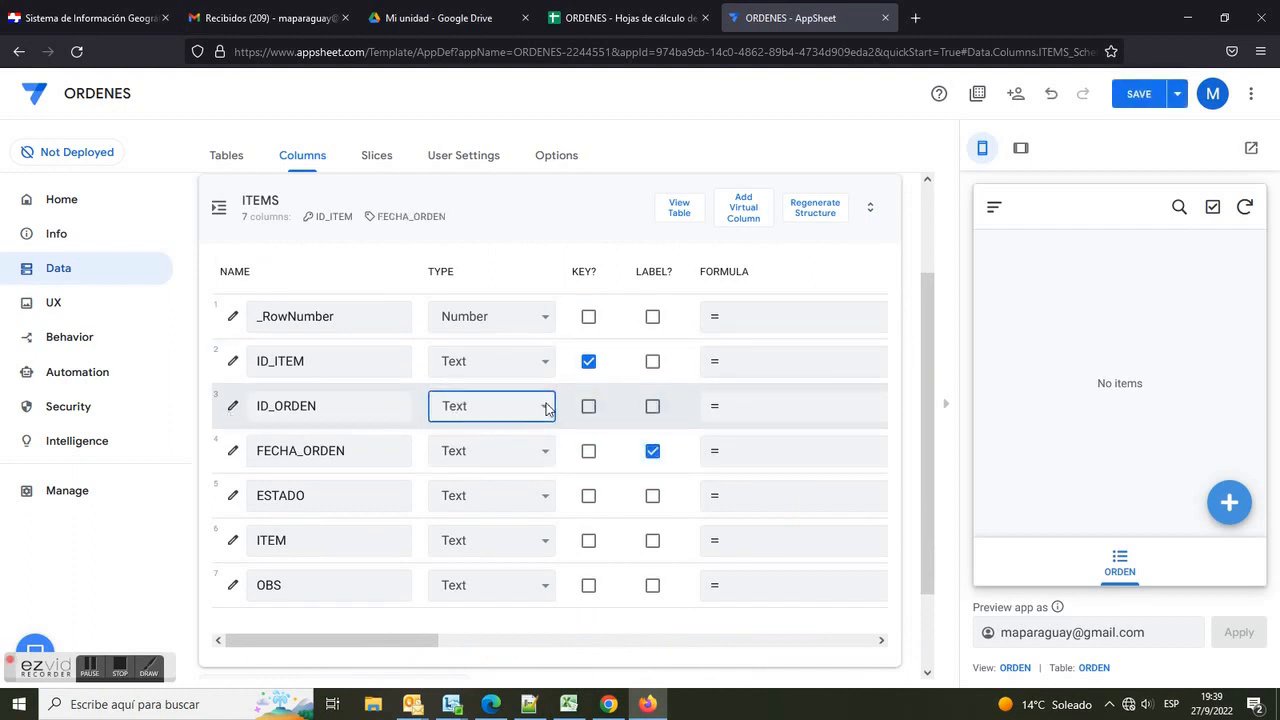
Step: Make ITEMS' ID_ORDEN a Ref column with source table ORDEN and save the app
{"action": "left_click", "coordinate": [543, 406]}
{"action": "left_click", "coordinate": [477, 308]}
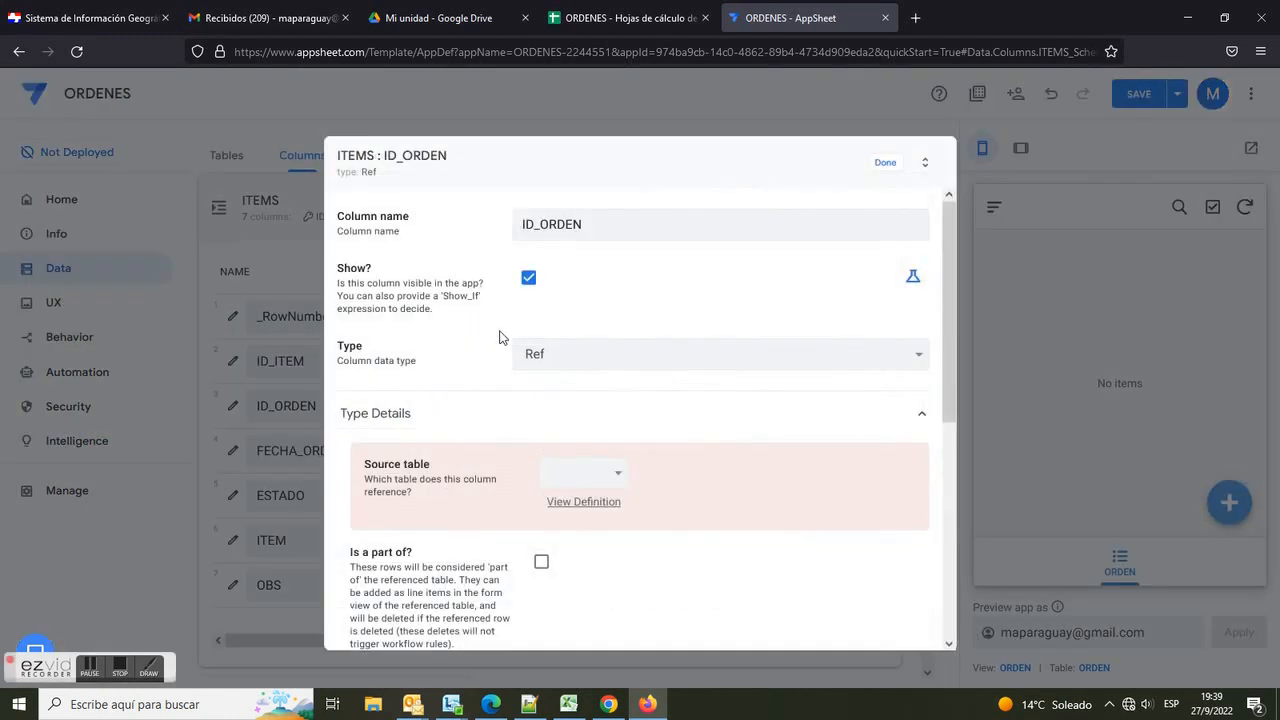
{"action": "left_click", "coordinate": [613, 470]}
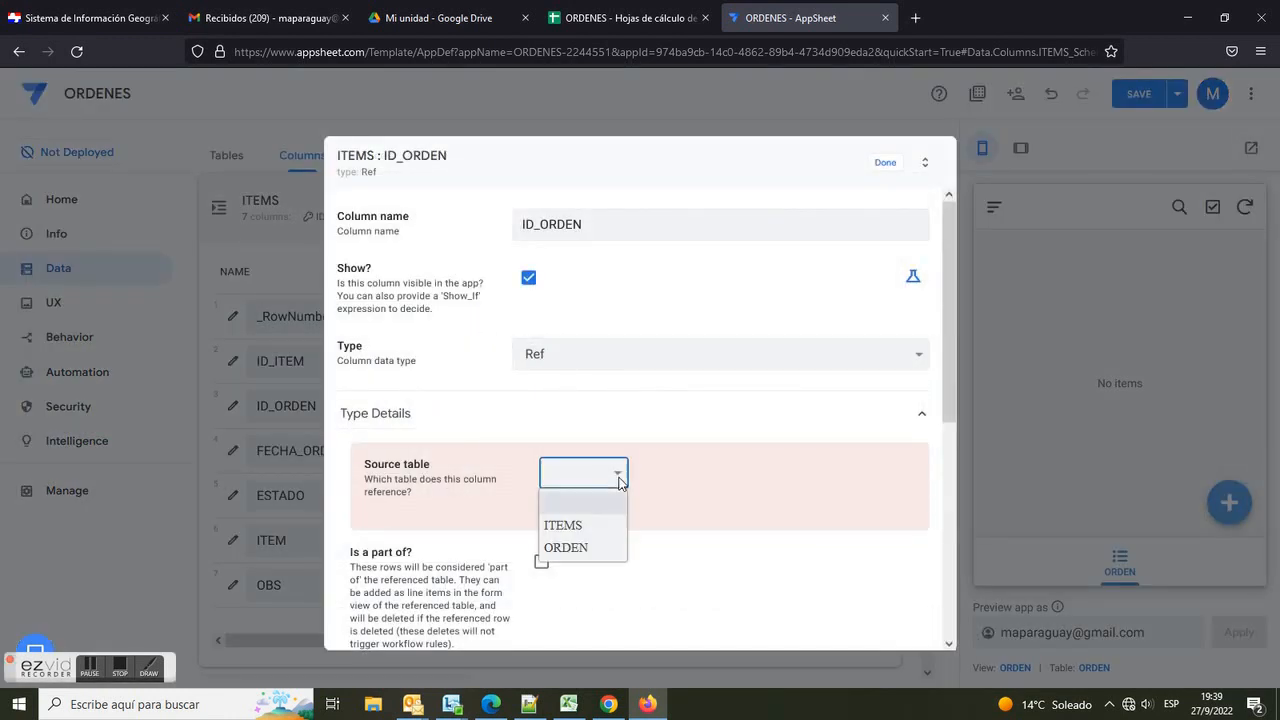
{"action": "left_click", "coordinate": [590, 557]}
{"action": "left_click_drag", "start_coordinate": [348, 527], "coordinate": [430, 530]}
{"action": "left_click", "coordinate": [545, 533]}
{"action": "left_click", "coordinate": [884, 163]}
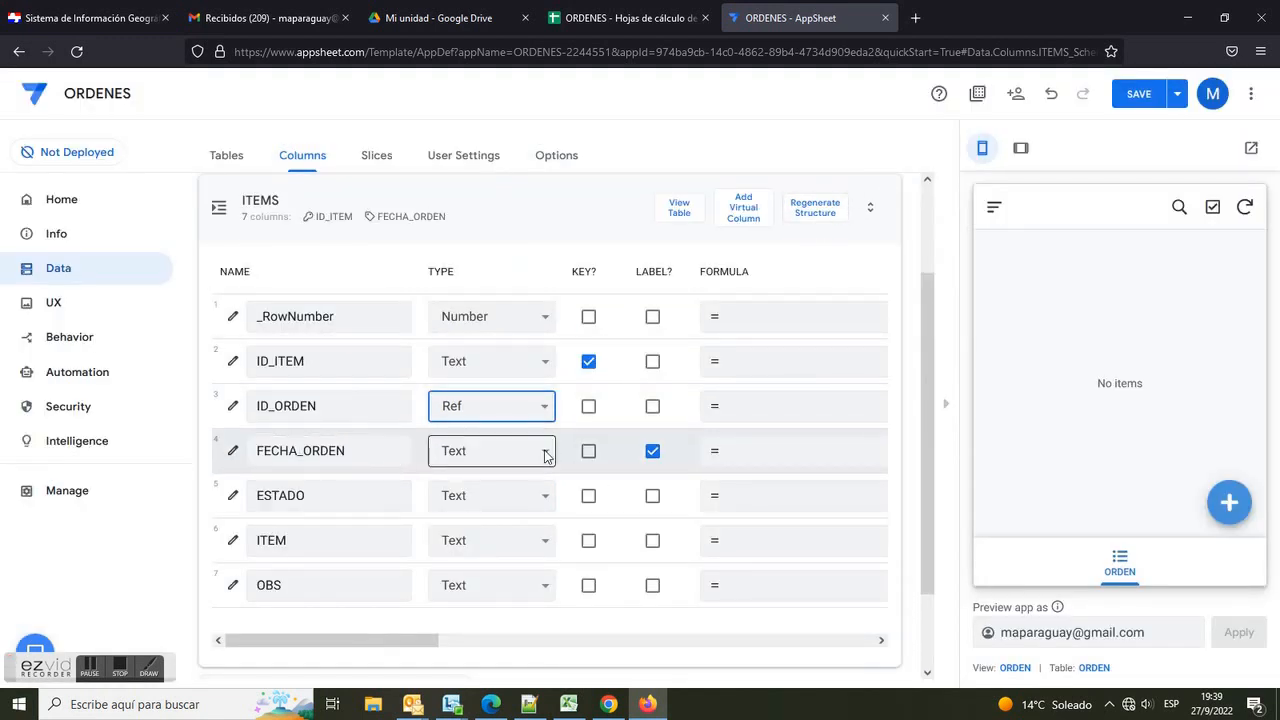
{"action": "left_click", "coordinate": [1139, 95]}
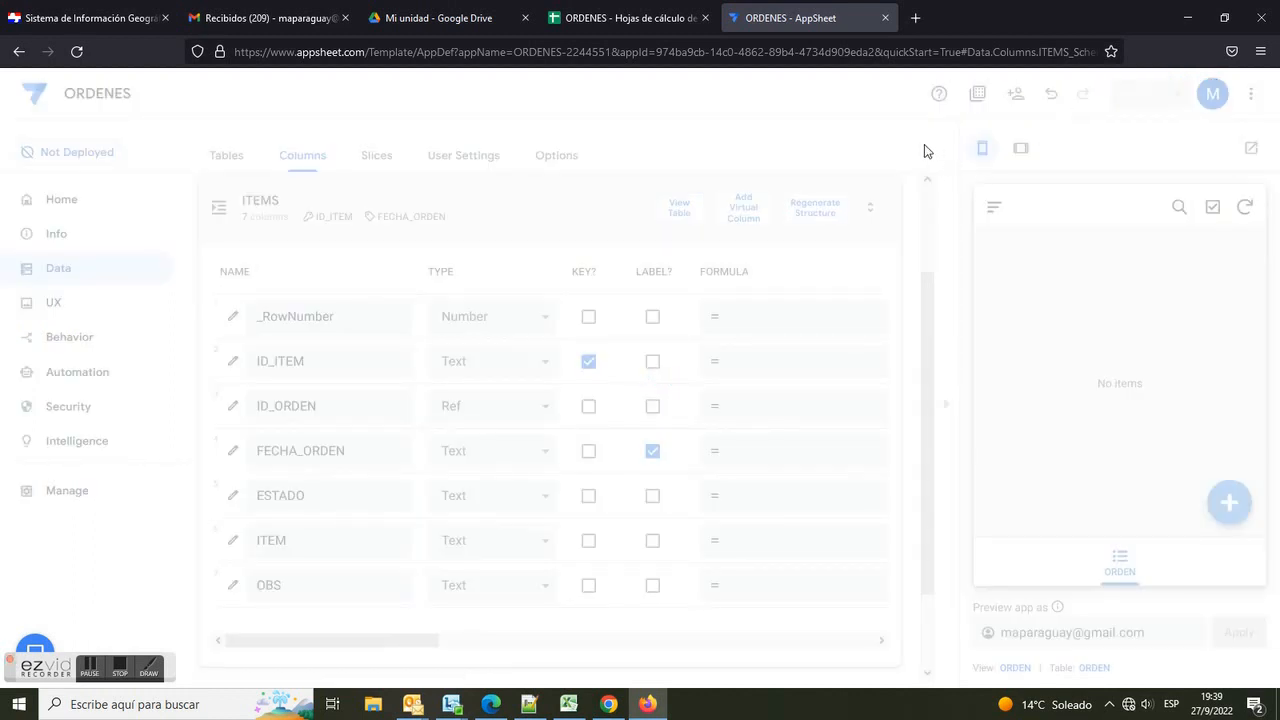
{"action": "left_click", "coordinate": [350, 450]}
{"action": "left_click_drag", "start_coordinate": [351, 451], "coordinate": [261, 451]}
{"action": "left_click_drag", "start_coordinate": [308, 495], "coordinate": [245, 495]}
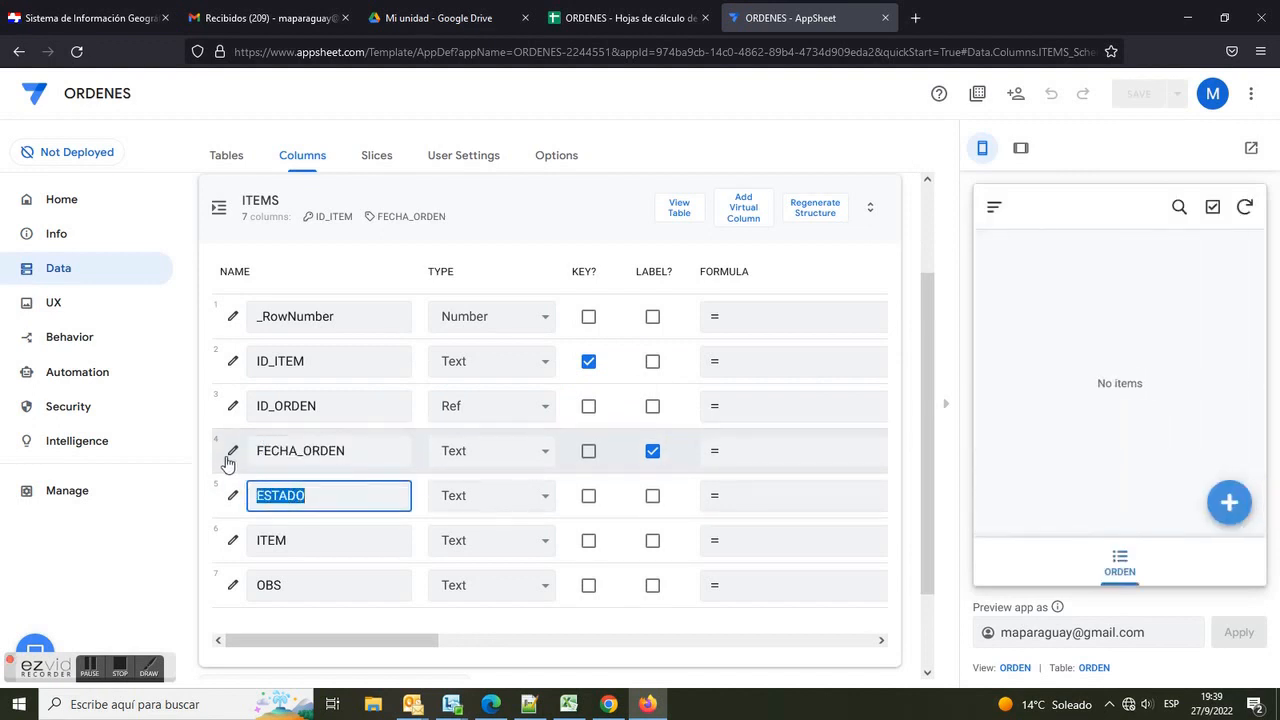
Step: Set the initial value of ITEMS' FECHA_ORDEN column to [ID_ORDEN].[FECHA_ORDEN]
{"action": "left_click", "coordinate": [229, 456]}
{"action": "scroll", "coordinate": [460, 500], "scroll_direction": "down", "scroll_amount": 2}
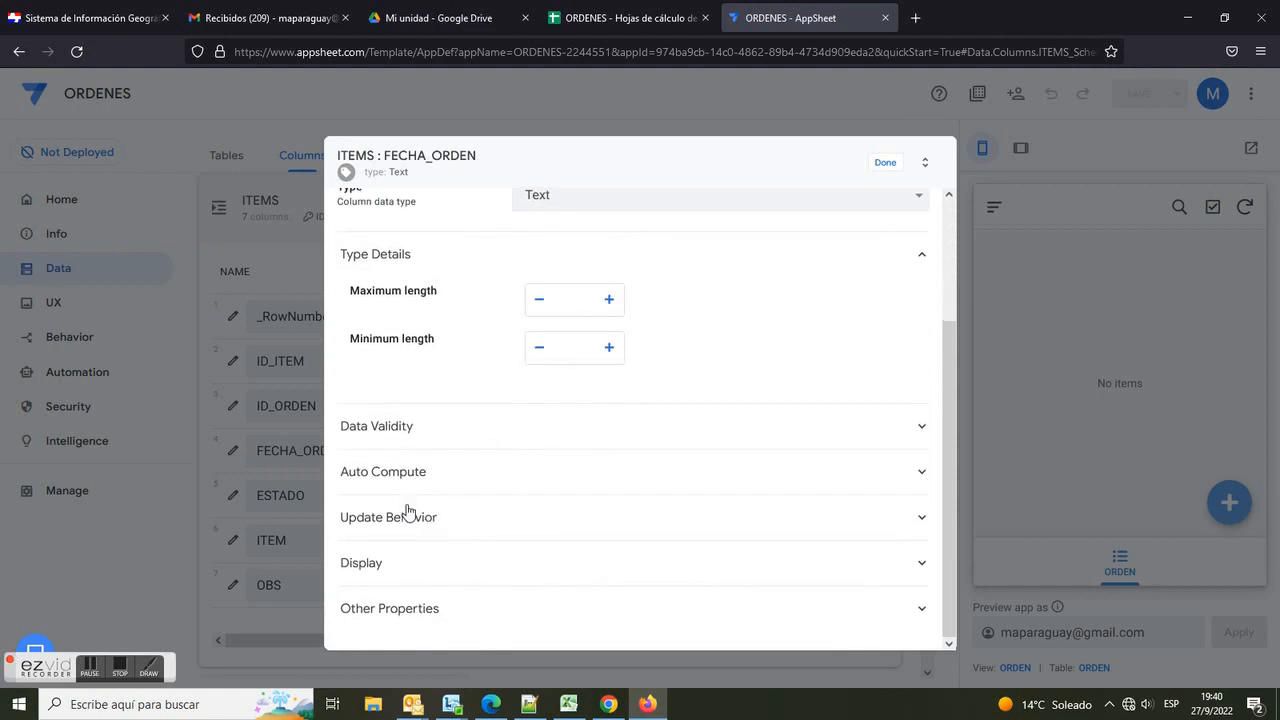
{"action": "left_click", "coordinate": [390, 471]}
{"action": "left_click_drag", "start_coordinate": [352, 573], "coordinate": [423, 571]}
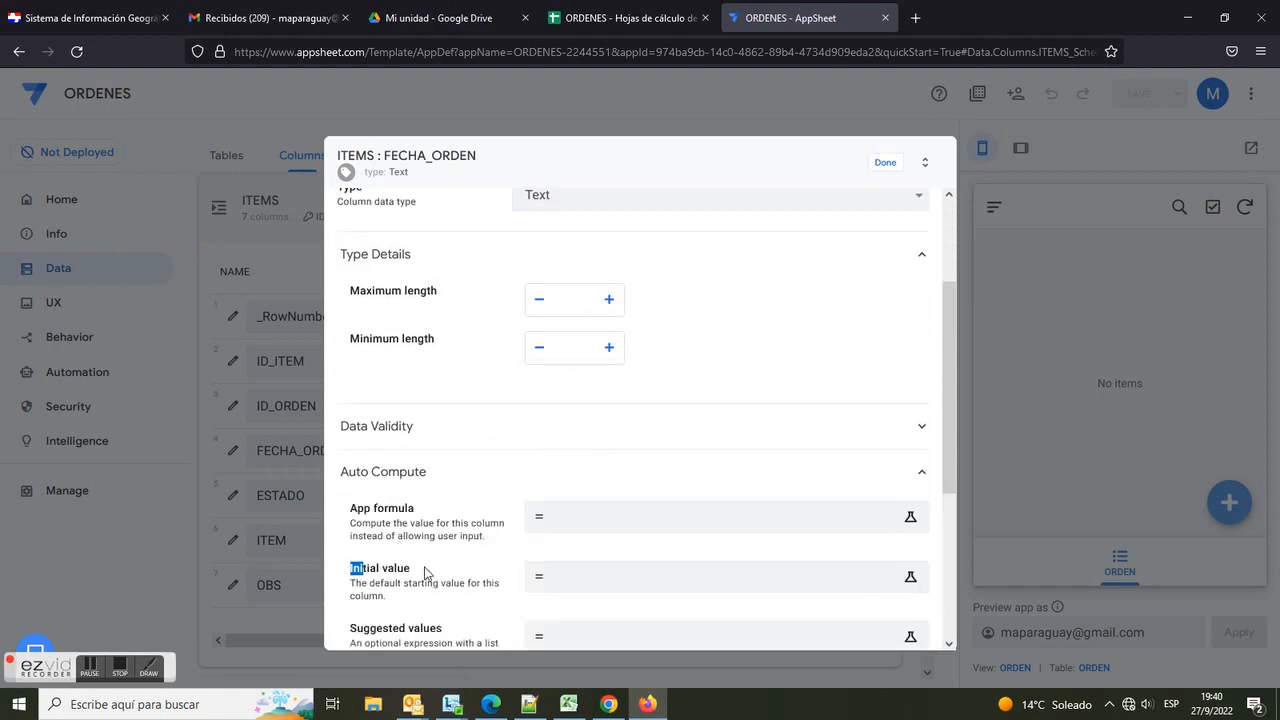
{"action": "left_click", "coordinate": [586, 584]}
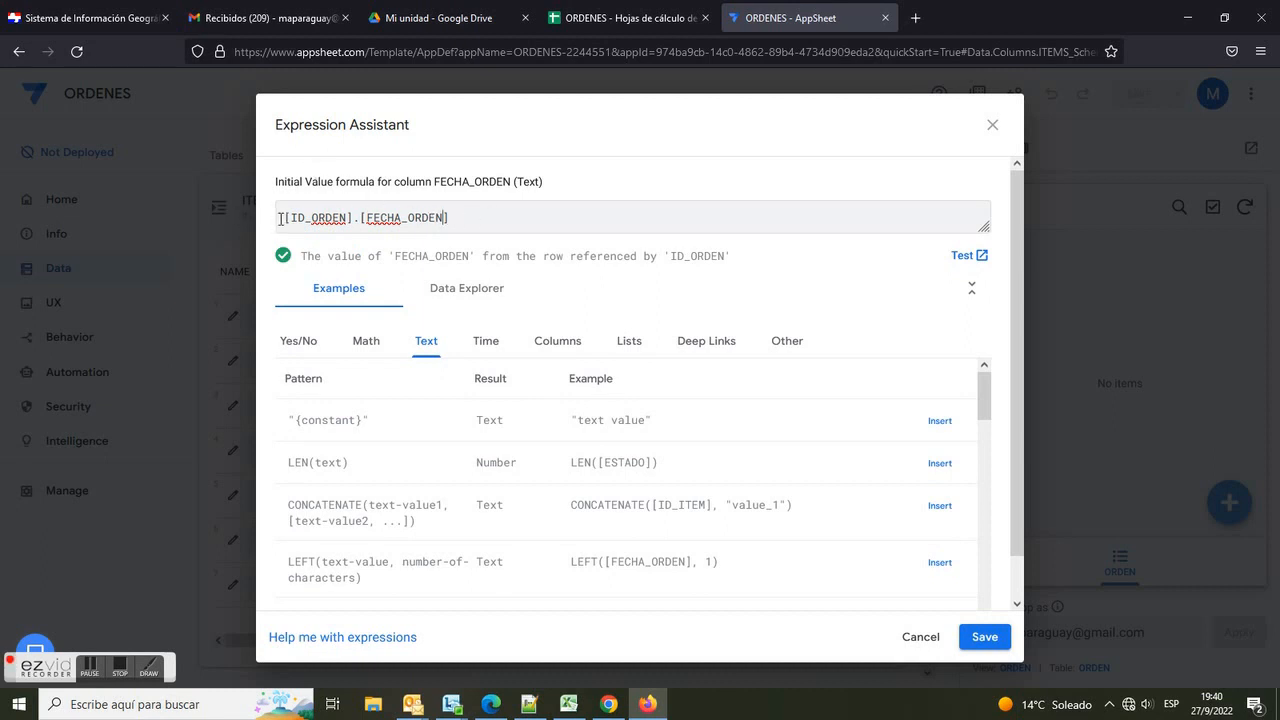
{"action": "left_click_drag", "start_coordinate": [280, 218], "coordinate": [521, 218]}
{"action": "key", "text": "ctrl+c"}
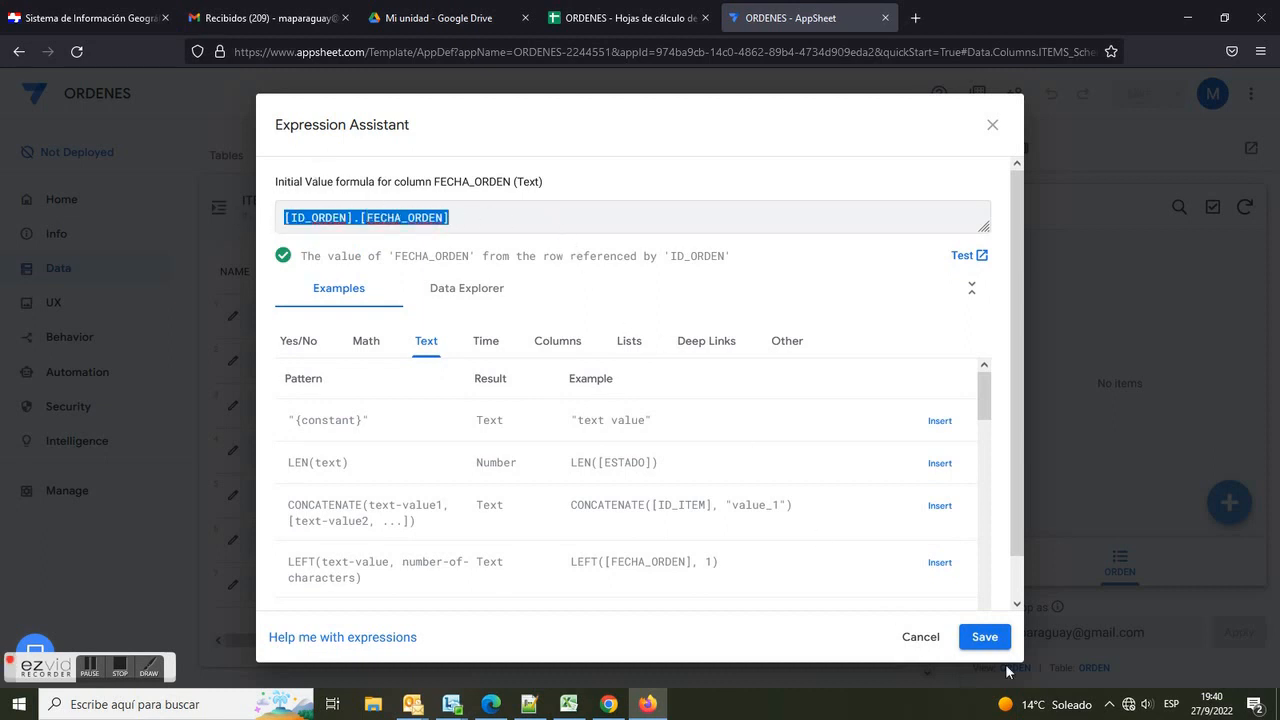
{"action": "left_click", "coordinate": [984, 637]}
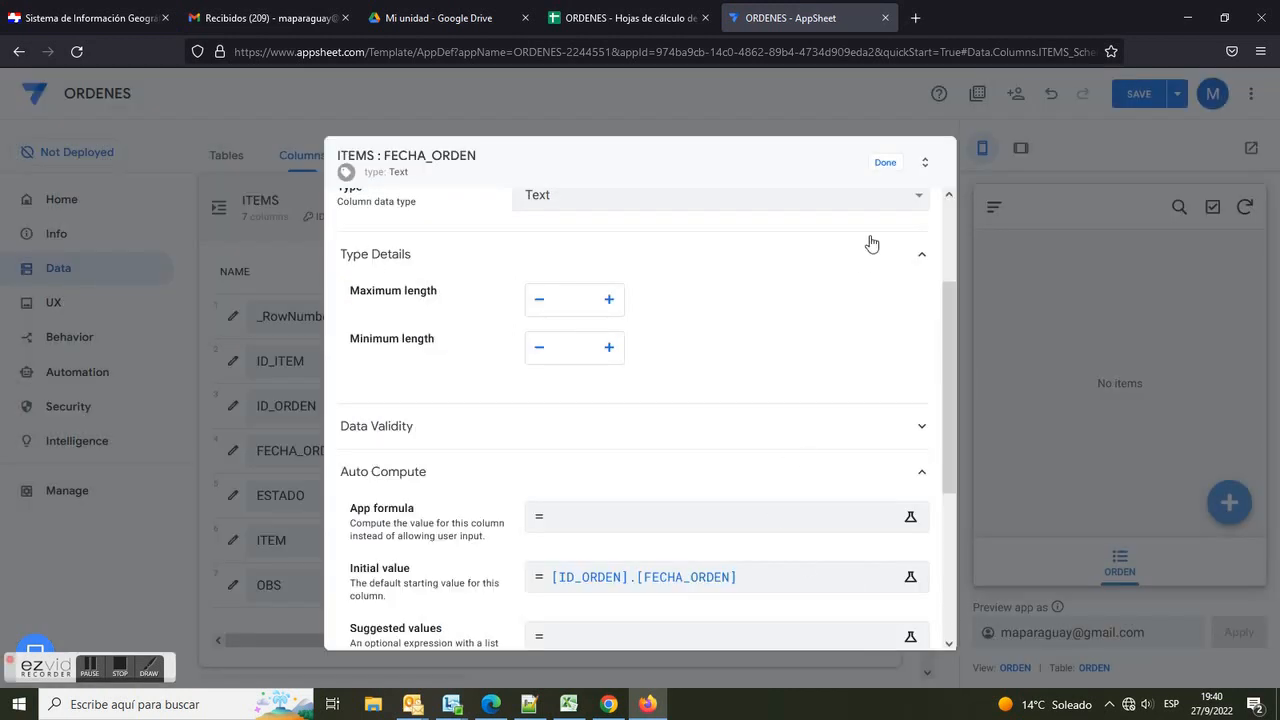
{"action": "left_click", "coordinate": [886, 163]}
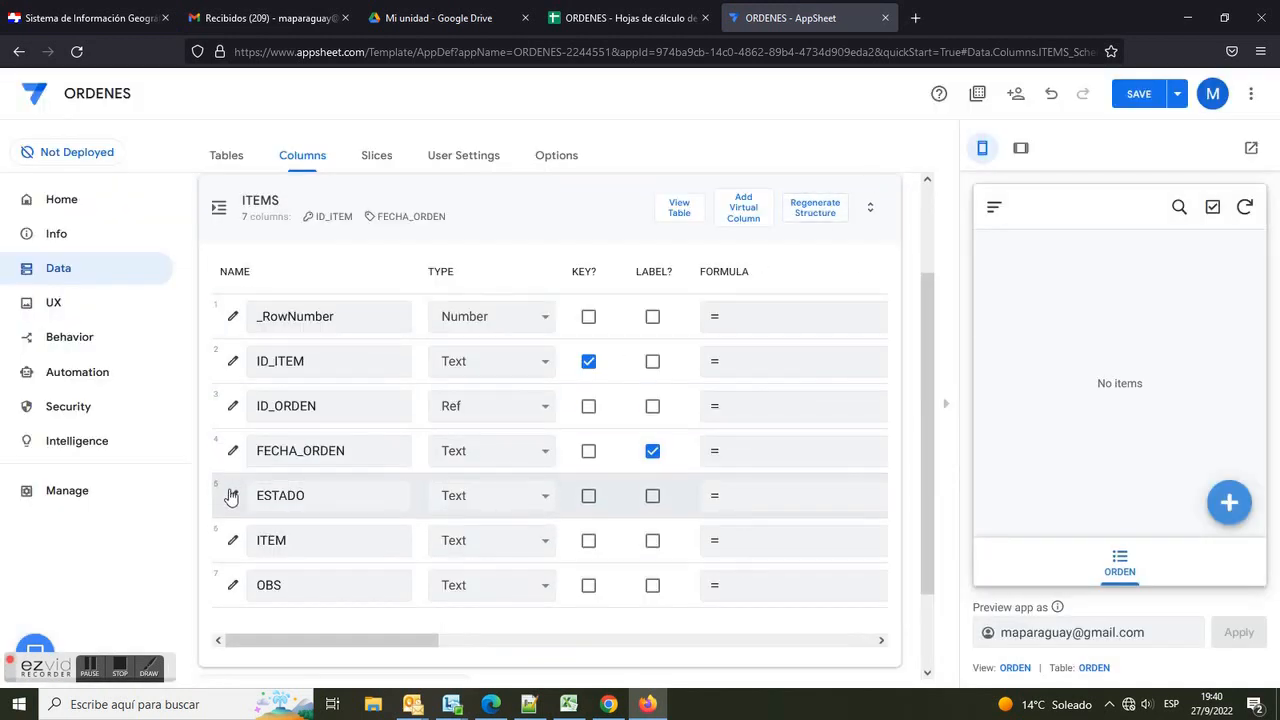
Step: Set the initial value of ITEMS' ESTADO column to [ID_ORDEN].[ESTADO]
{"action": "left_click", "coordinate": [233, 497]}
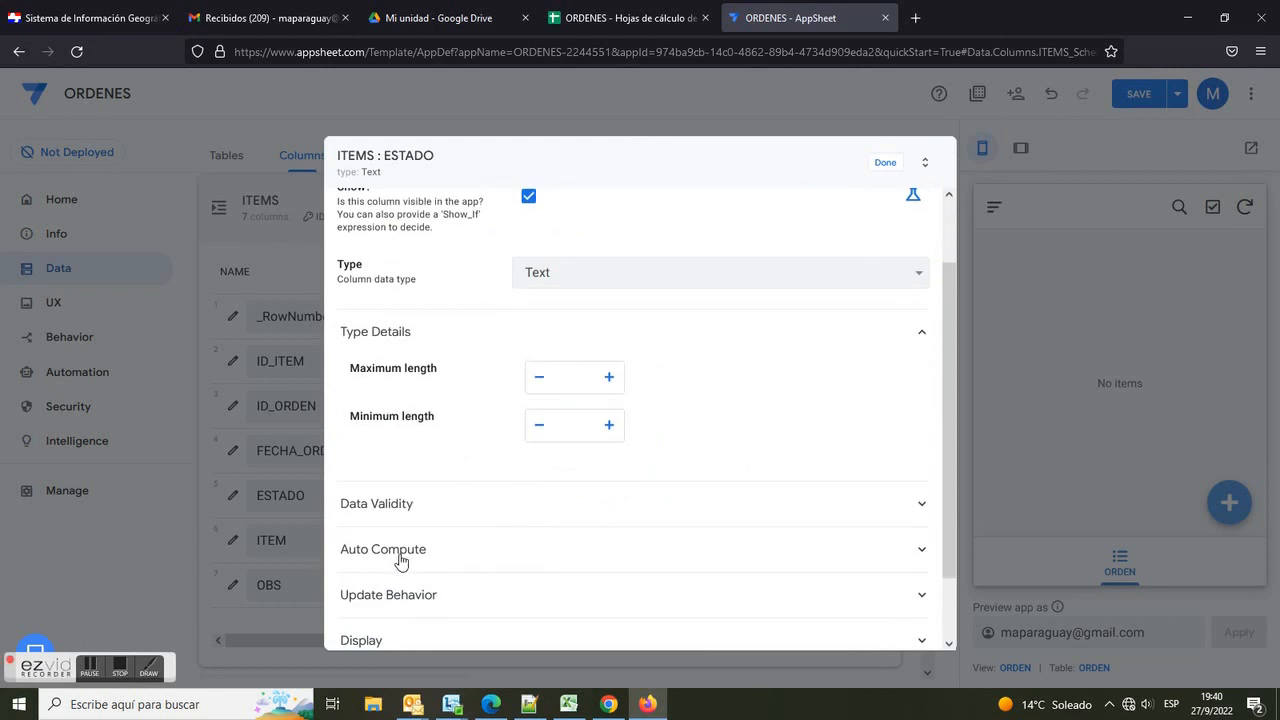
{"action": "left_click", "coordinate": [400, 560]}
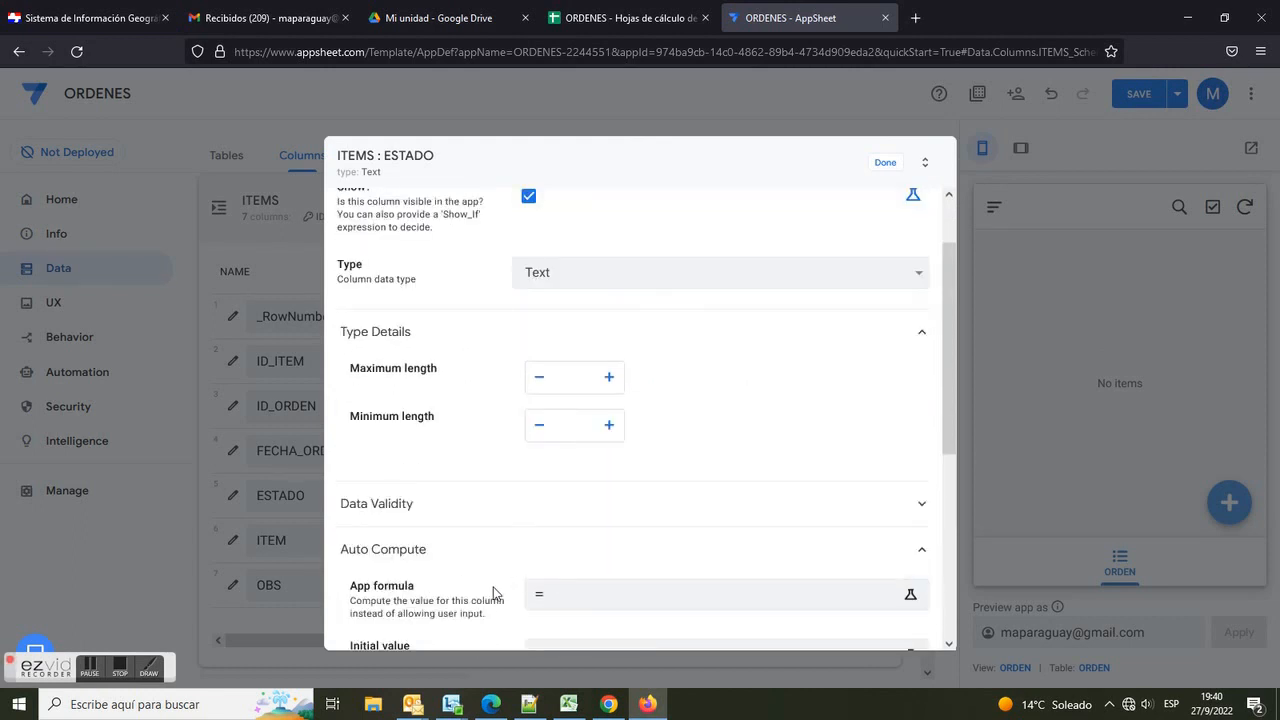
{"action": "scroll", "coordinate": [500, 600], "scroll_direction": "down", "scroll_amount": 1}
{"action": "left_click", "coordinate": [575, 585]}
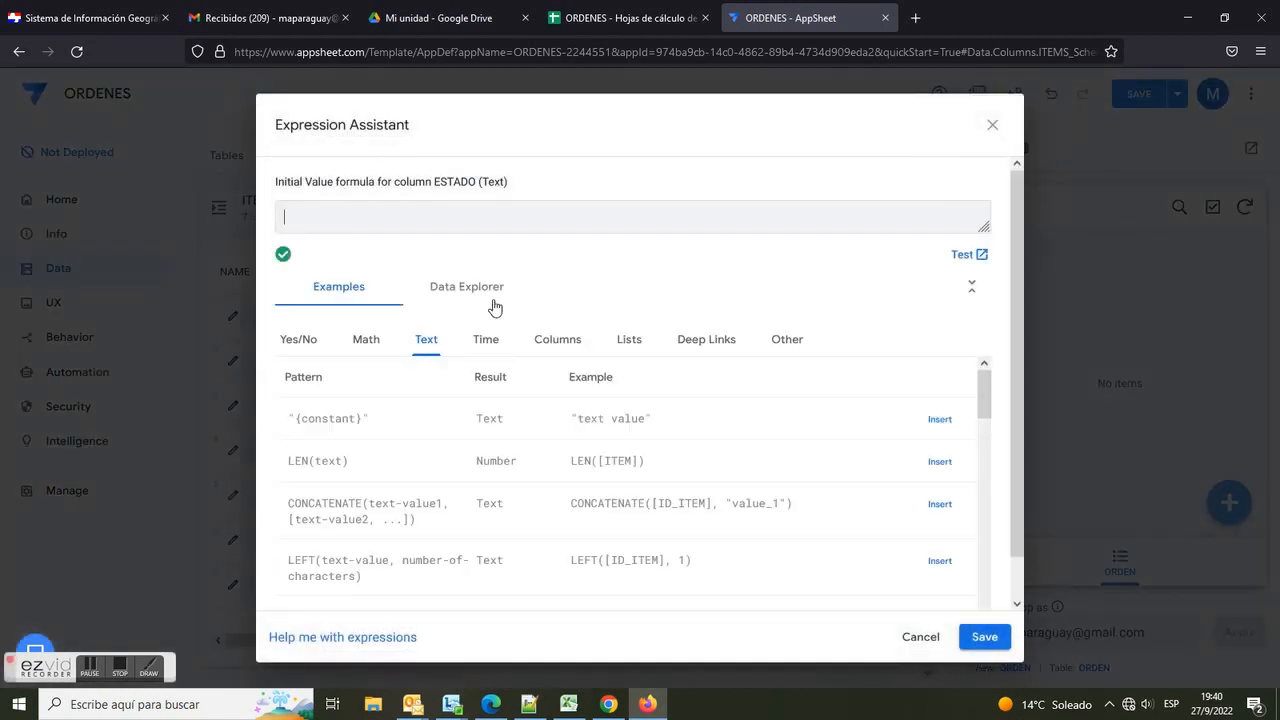
{"action": "key", "text": "ctrl+v"}
{"action": "left_click_drag", "start_coordinate": [367, 219], "coordinate": [434, 219]}
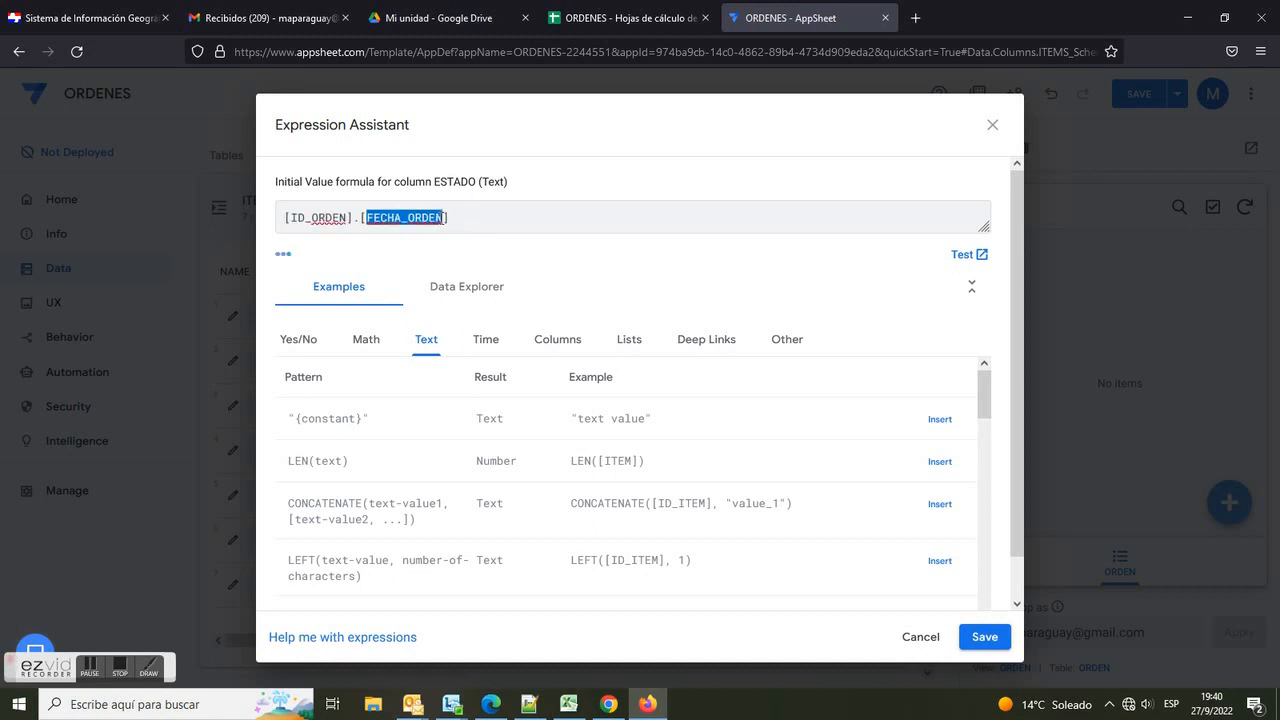
{"action": "type", "text": "ESTAD"}
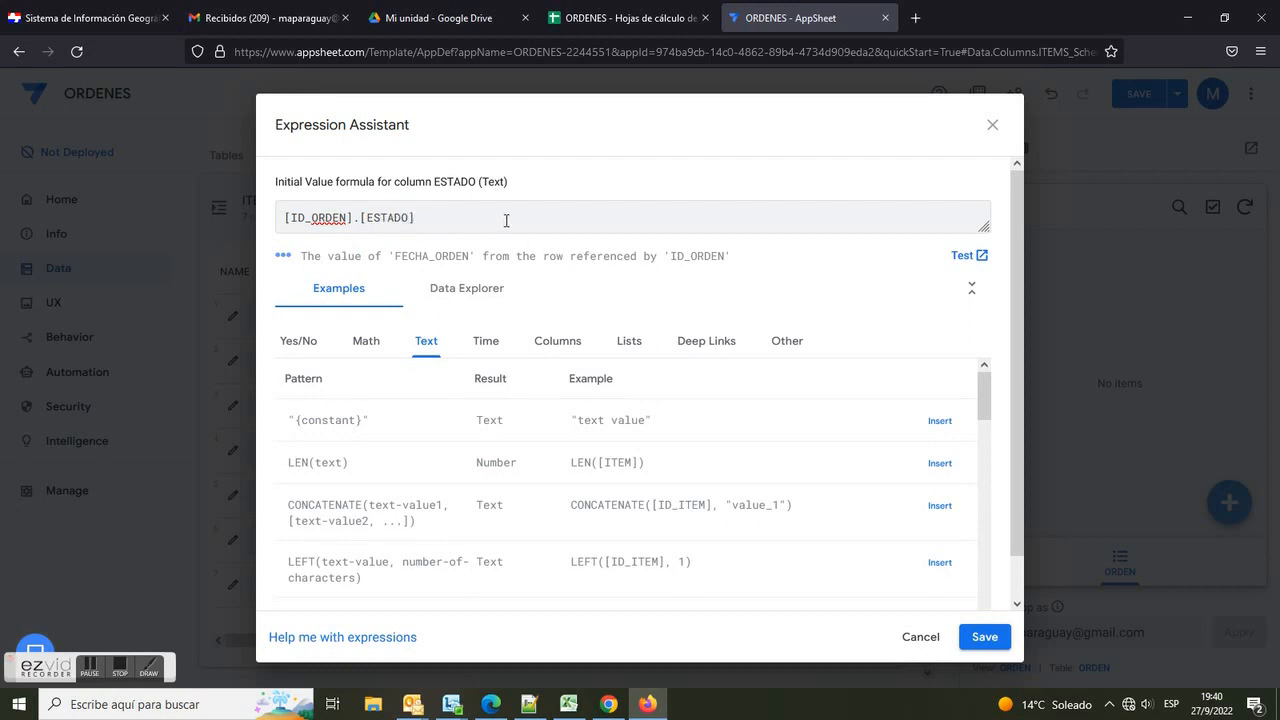
{"action": "left_click", "coordinate": [984, 636]}
{"action": "left_click", "coordinate": [885, 165]}
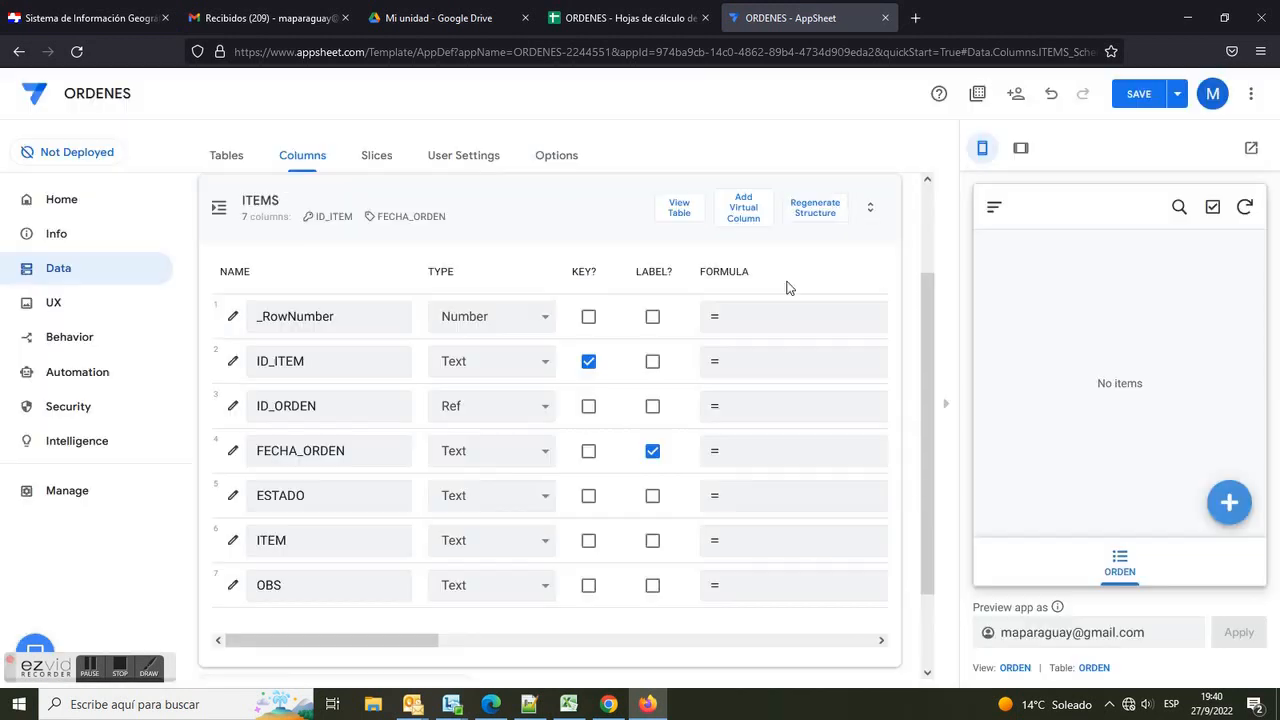
Step: Change the OBS column's type to LongText and save the app
{"action": "left_click", "coordinate": [541, 546]}
{"action": "left_click", "coordinate": [342, 583]}
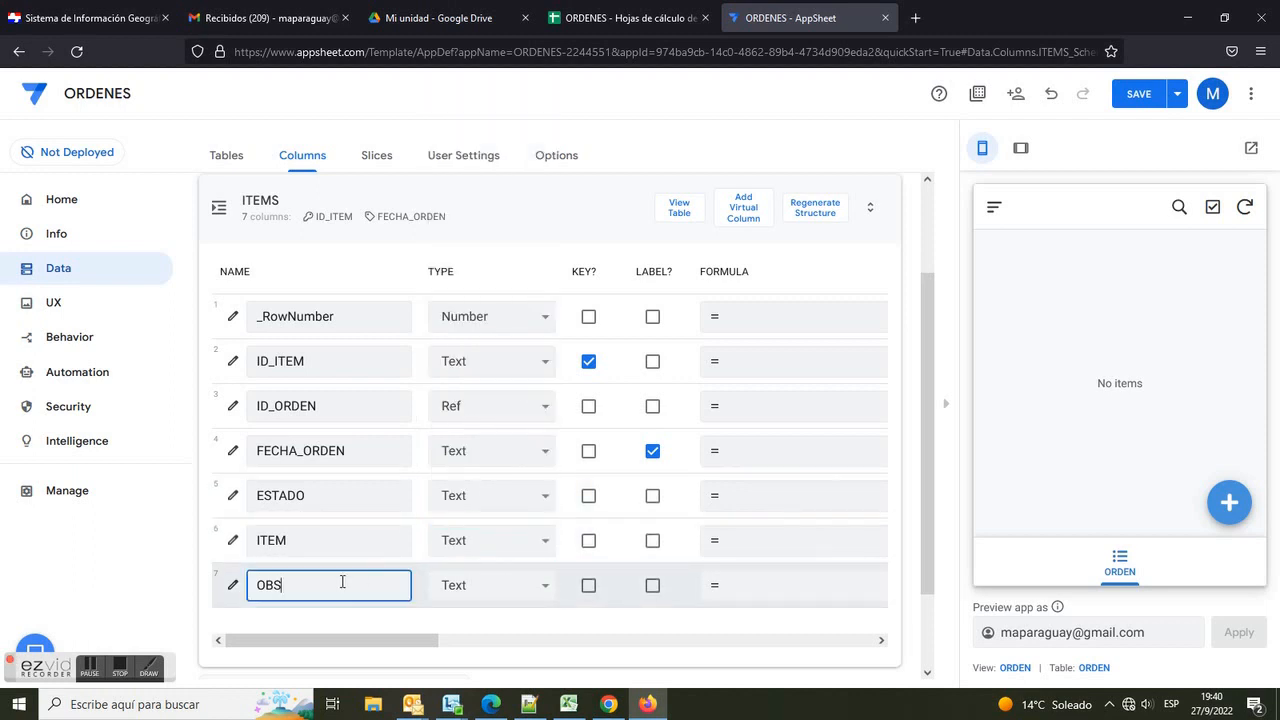
{"action": "left_click", "coordinate": [539, 590]}
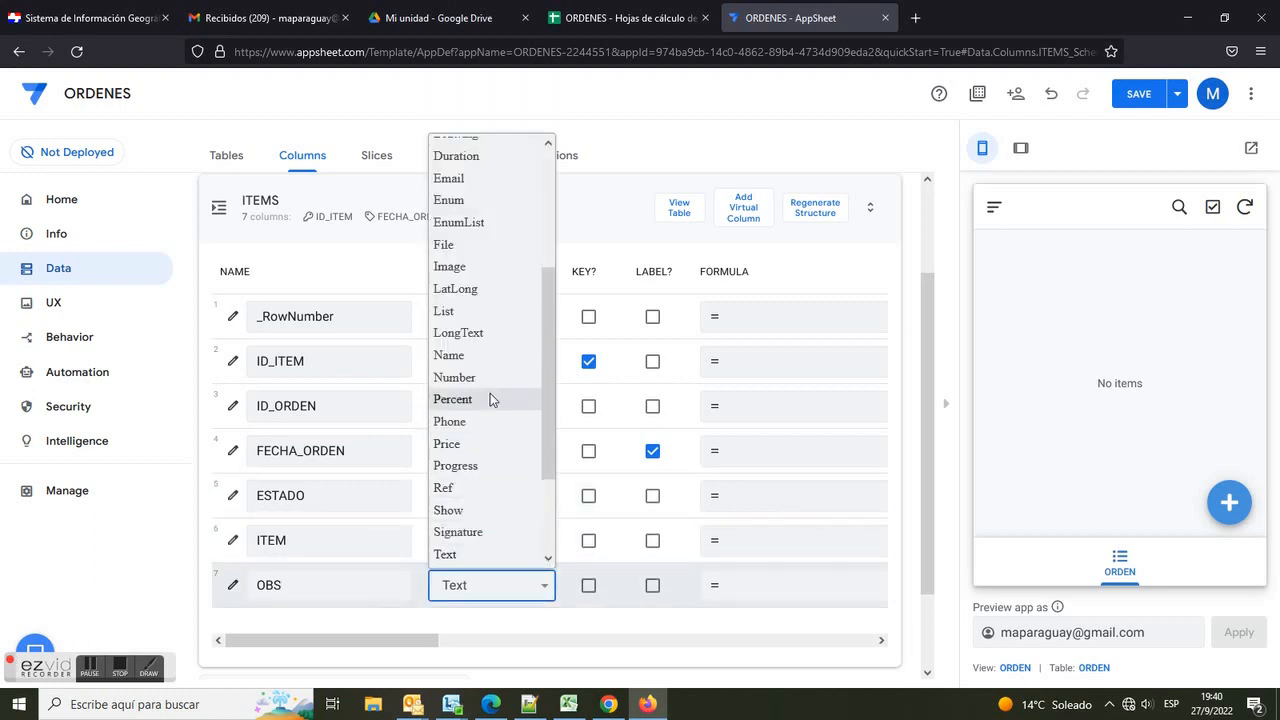
{"action": "left_click", "coordinate": [460, 332]}
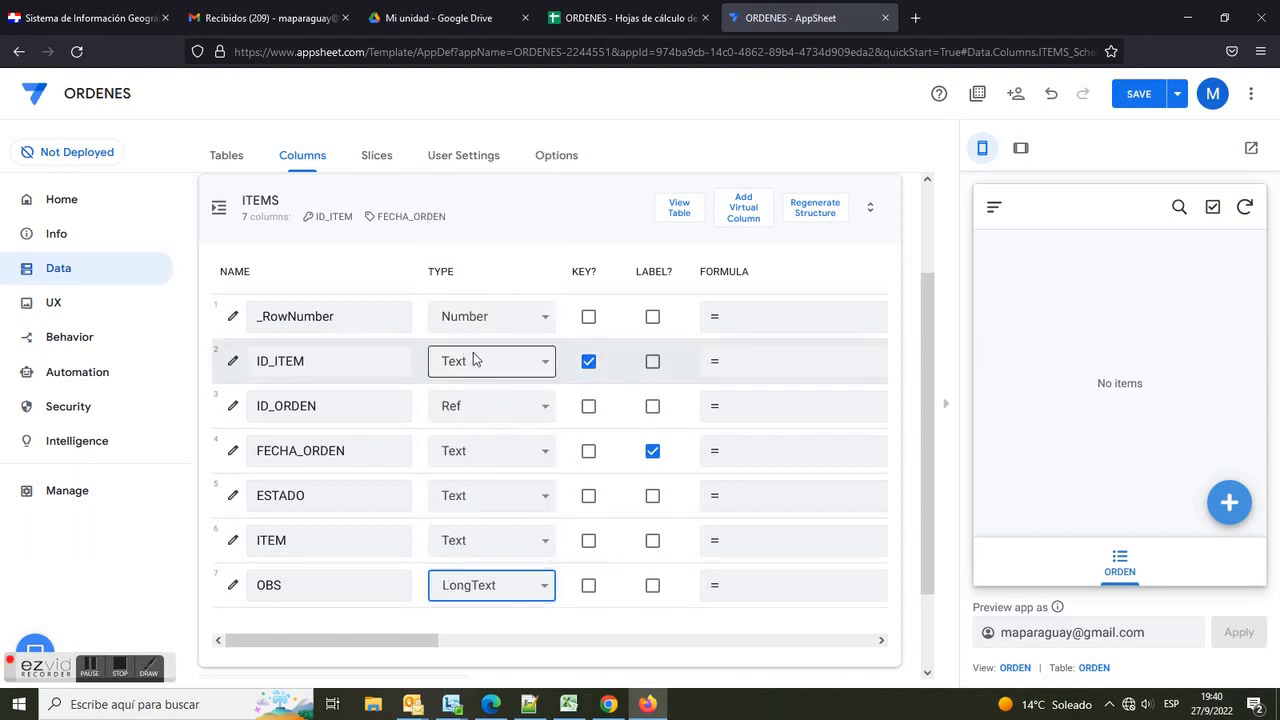
{"action": "left_click", "coordinate": [550, 215]}
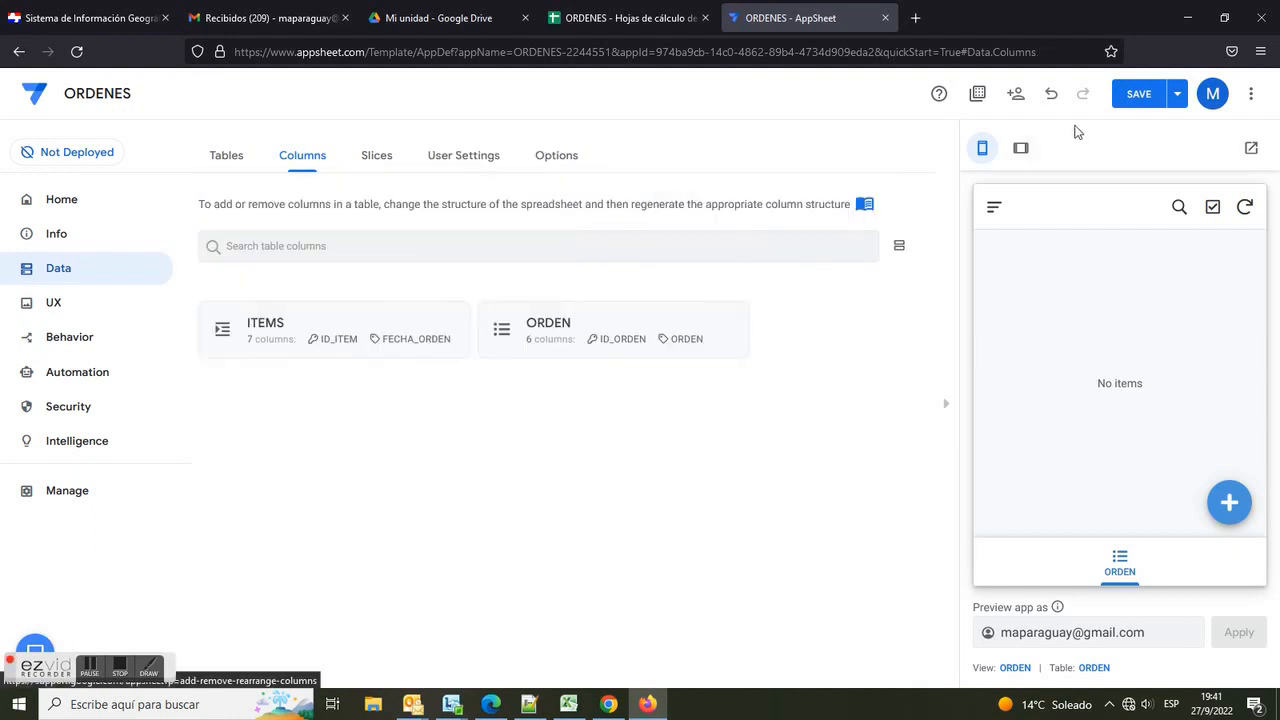
{"action": "left_click", "coordinate": [1139, 93]}
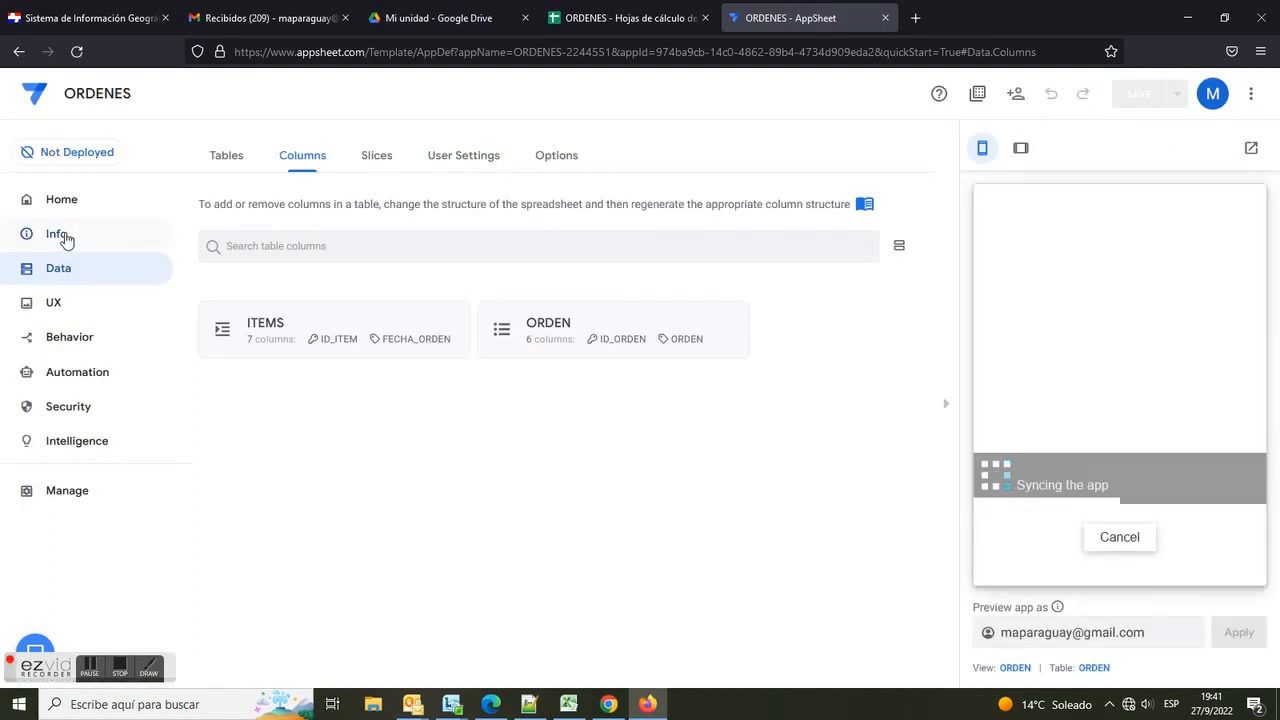
Step: Review the app's spec graph view, then reload the editor
{"action": "left_click", "coordinate": [57, 234]}
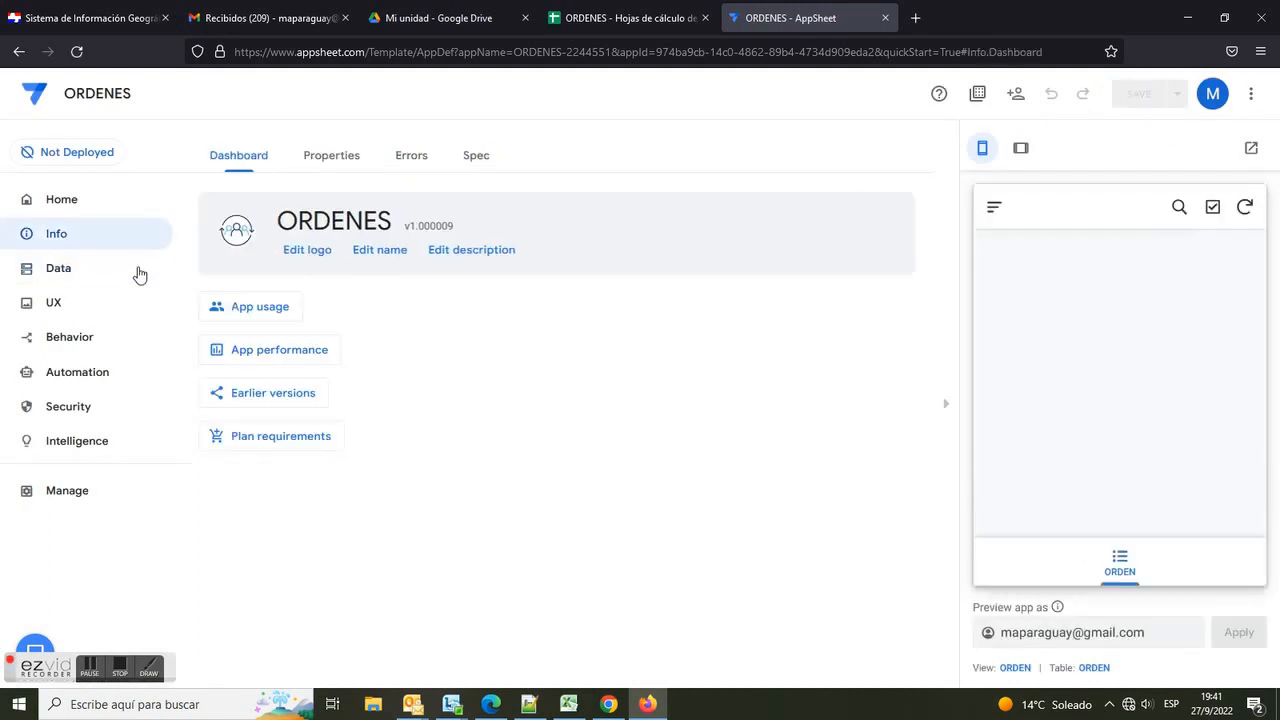
{"action": "left_click", "coordinate": [476, 156]}
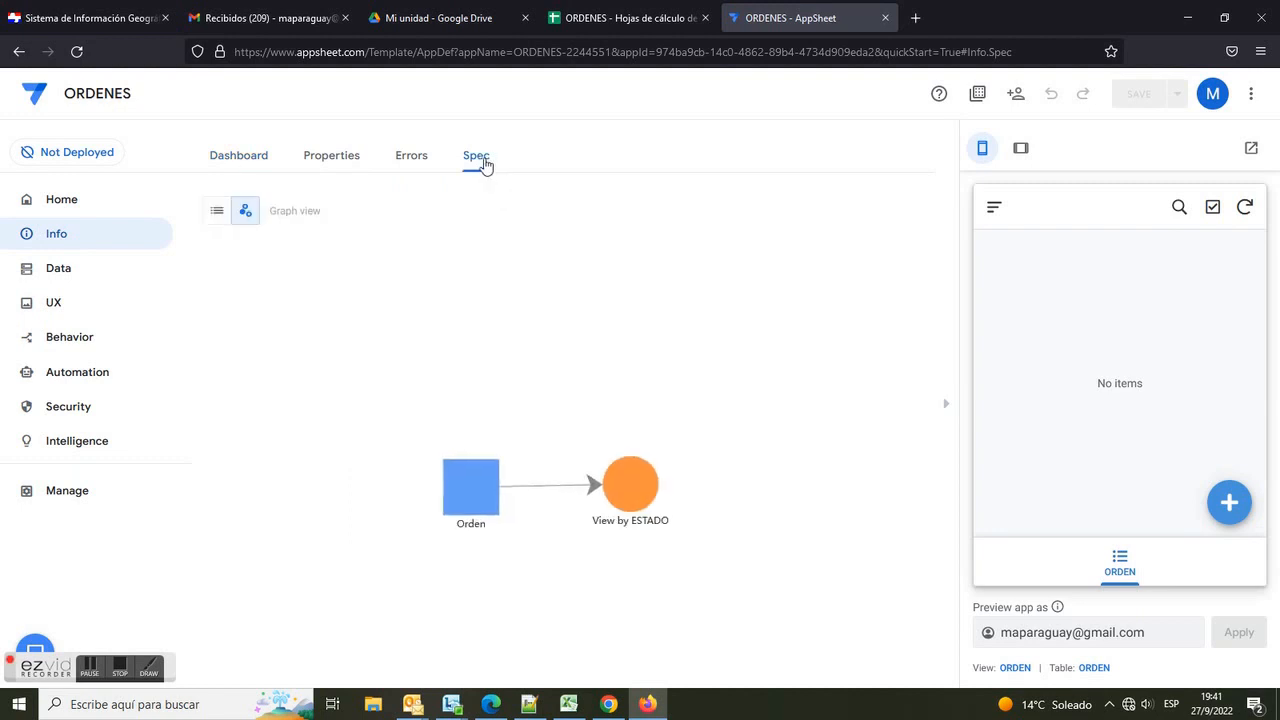
{"action": "left_click", "coordinate": [666, 52]}
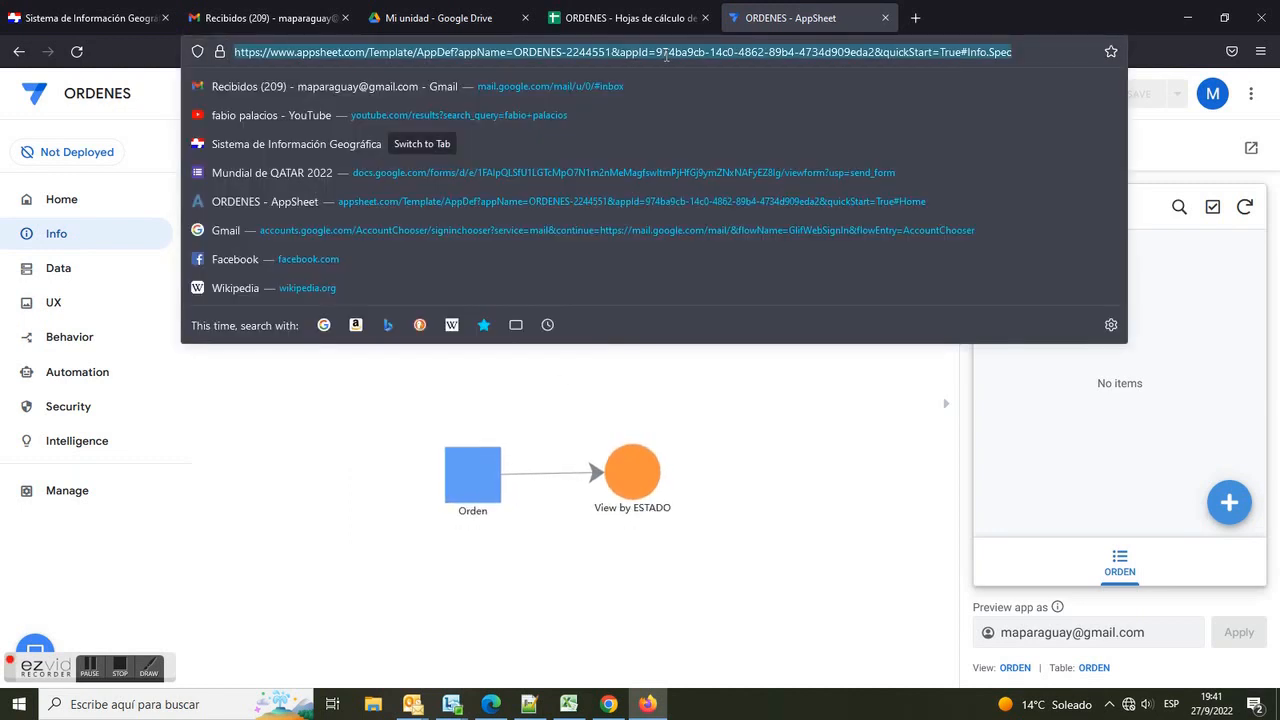
{"action": "key", "text": "Escape"}
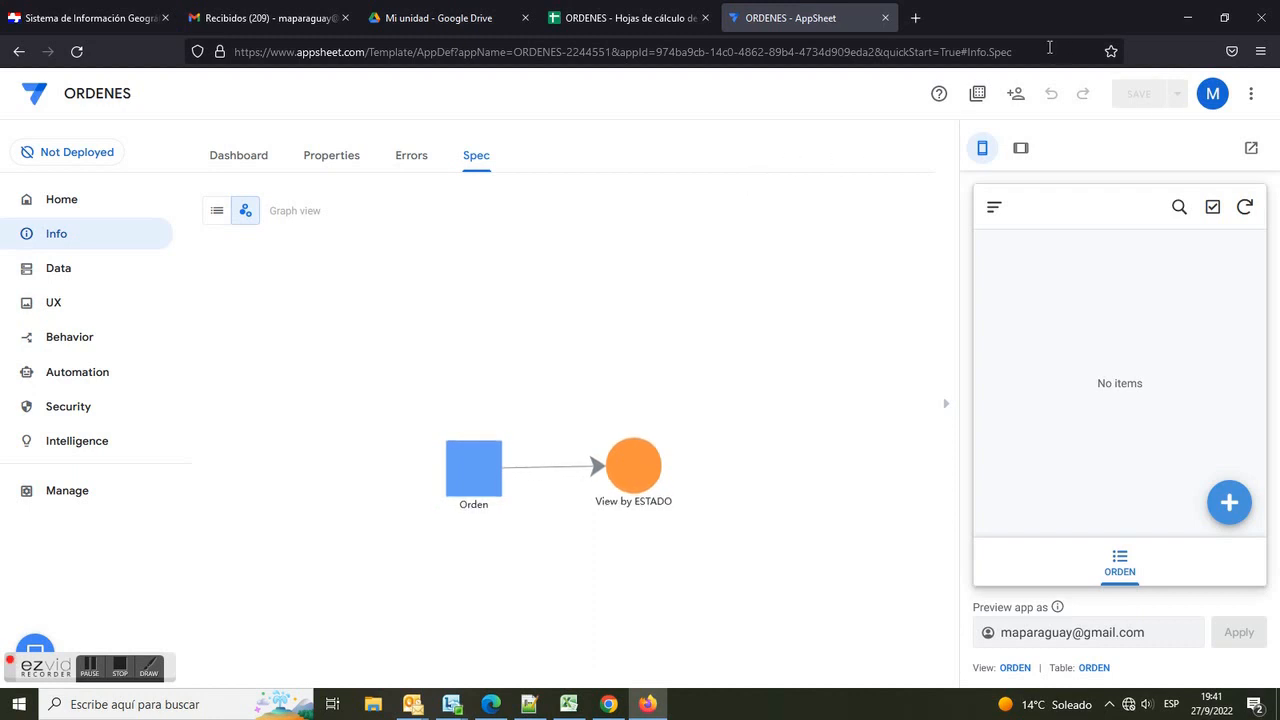
{"action": "left_click", "coordinate": [76, 51]}
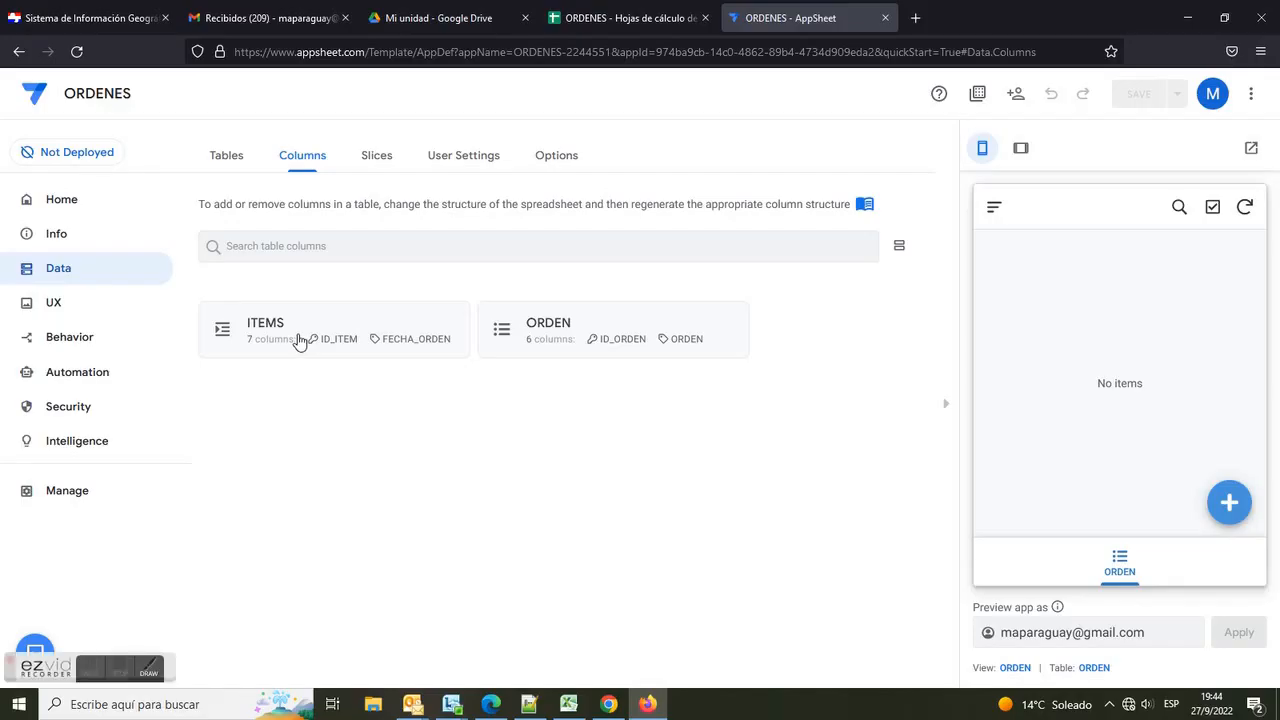
Step: Change ITEMS' FECHA_ORDEN type to DateTime and save the app
{"action": "left_click", "coordinate": [326, 354]}
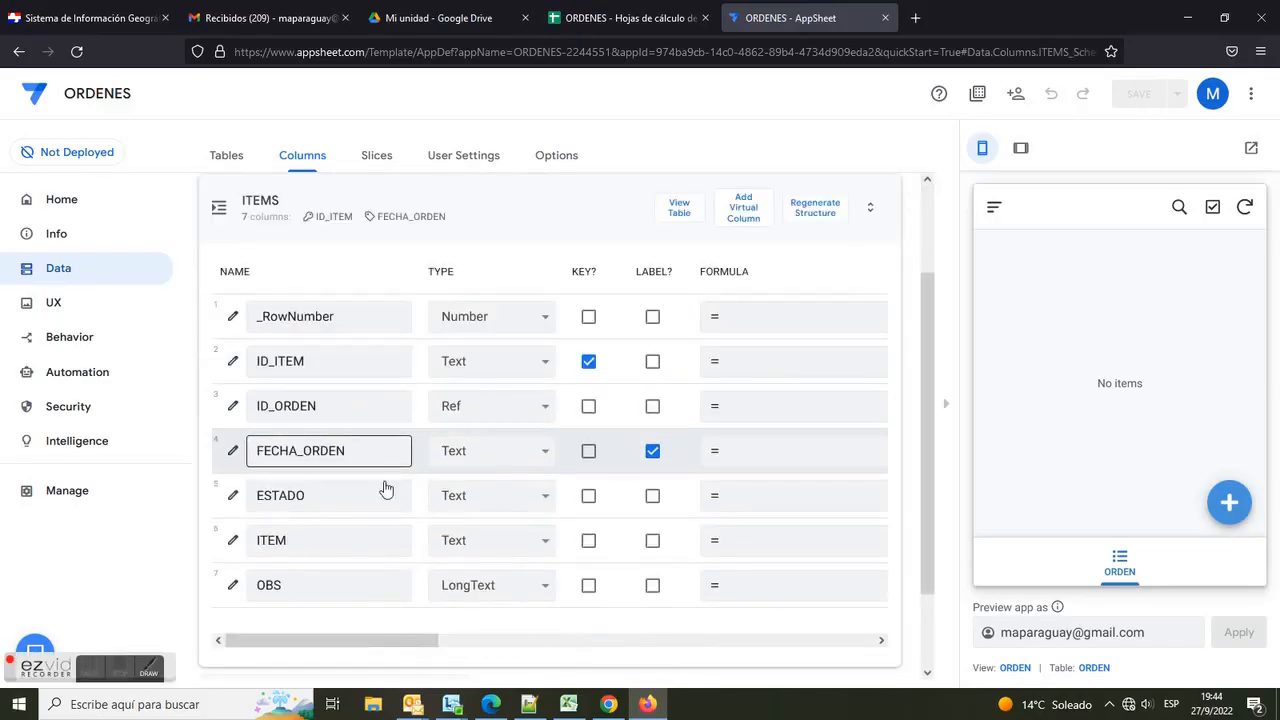
{"action": "left_click", "coordinate": [547, 457]}
{"action": "left_click_drag", "start_coordinate": [548, 263], "coordinate": [550, 170]}
{"action": "left_click", "coordinate": [508, 157]}
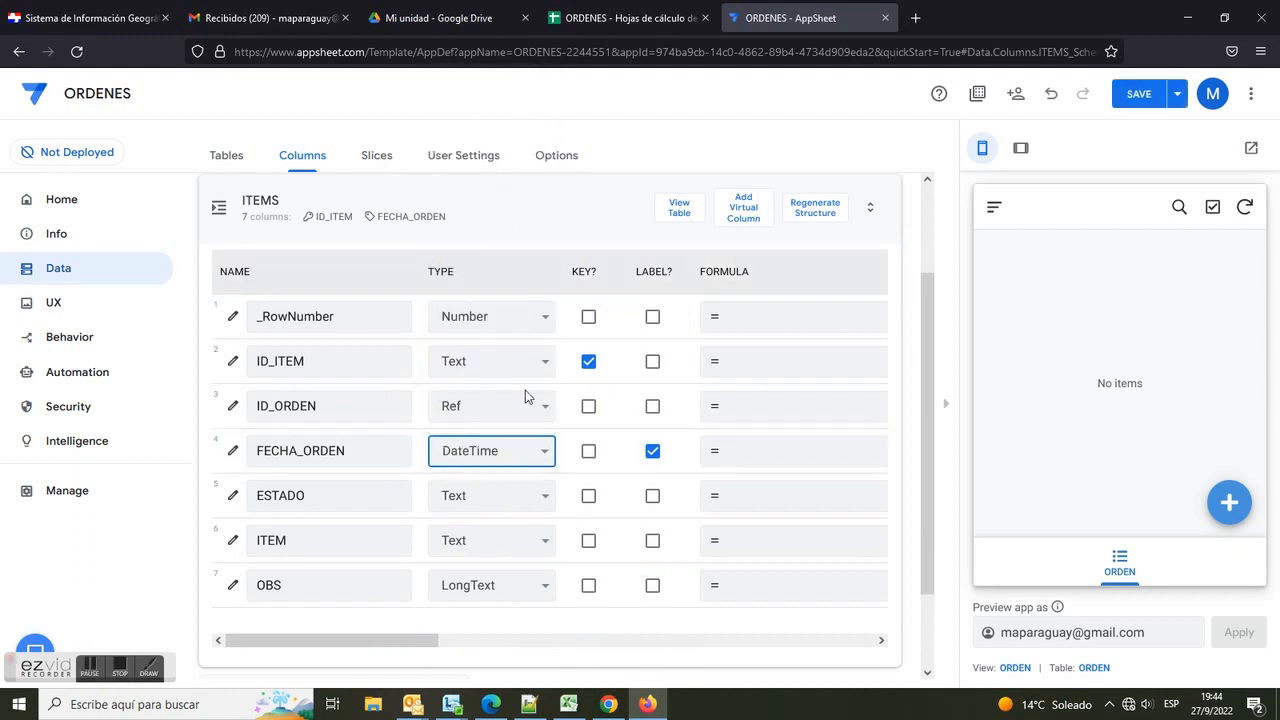
{"action": "left_click", "coordinate": [1156, 93]}
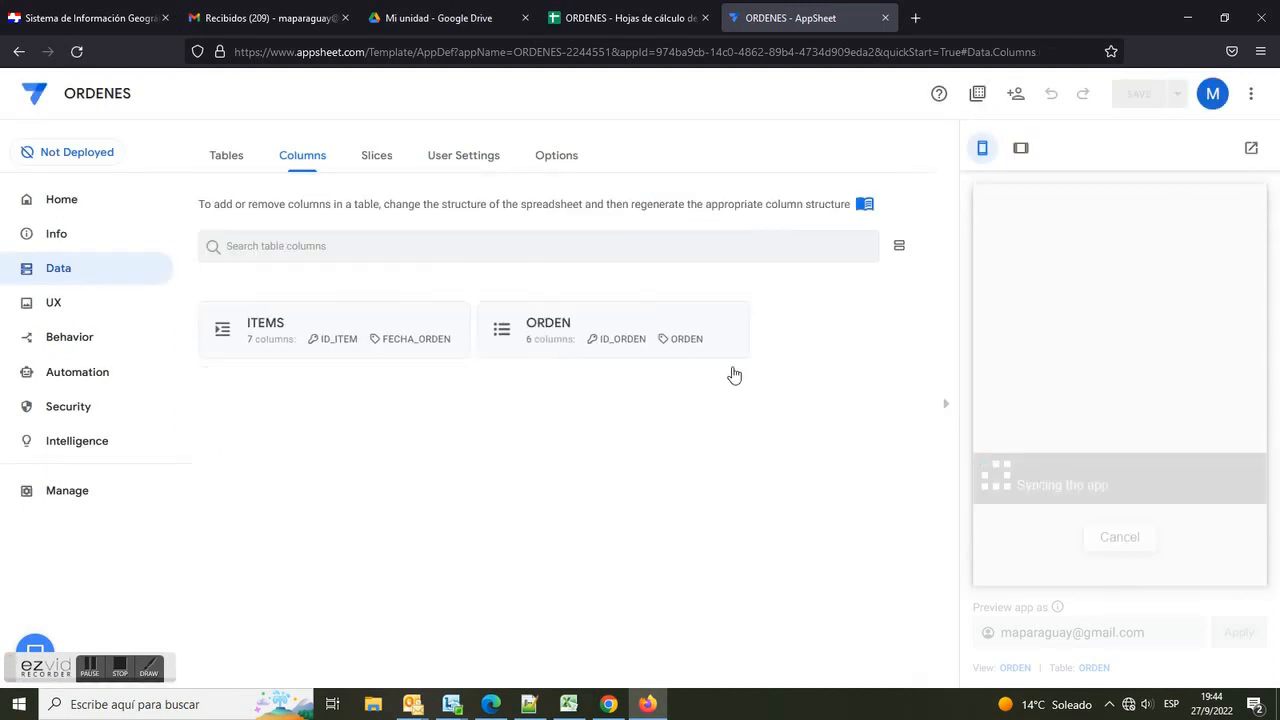
Step: Start a new order in the preview and set its ESTADO to SOLICITADO
{"action": "left_click", "coordinate": [1120, 538]}
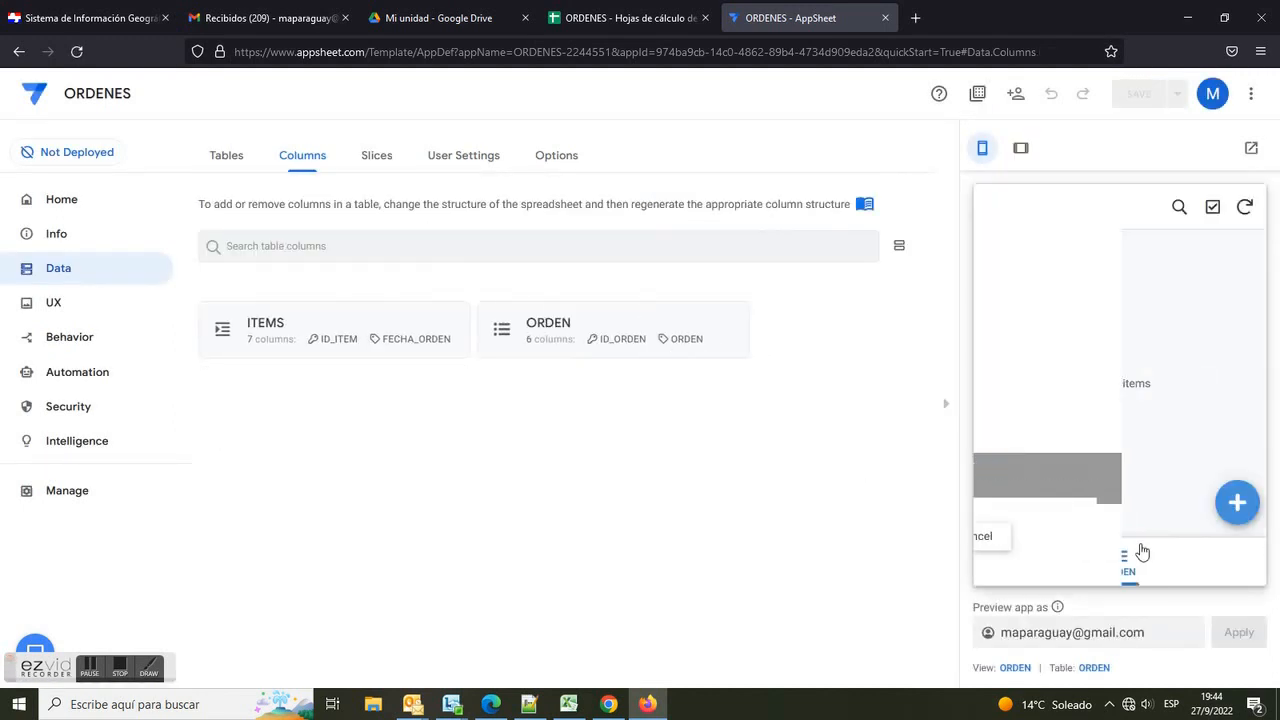
{"action": "left_click", "coordinate": [1227, 508]}
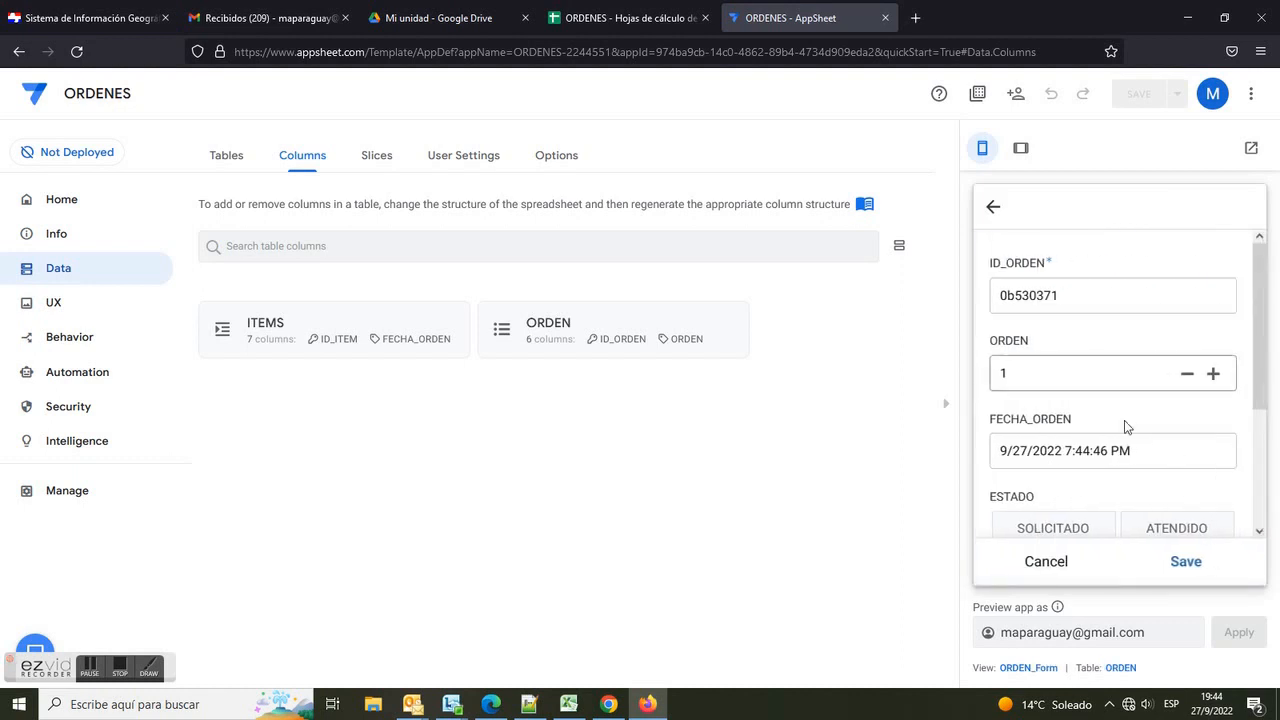
{"action": "scroll", "coordinate": [1261, 408], "scroll_direction": "down", "scroll_amount": 3}
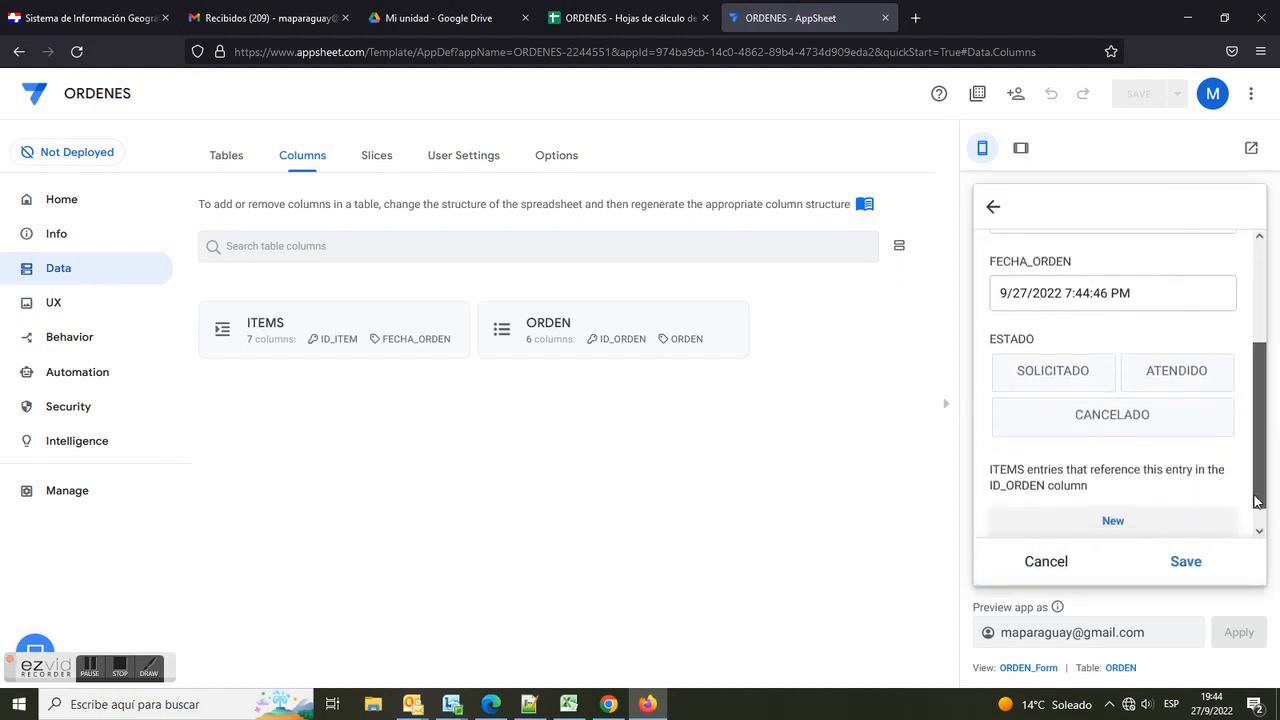
{"action": "left_click", "coordinate": [1070, 380]}
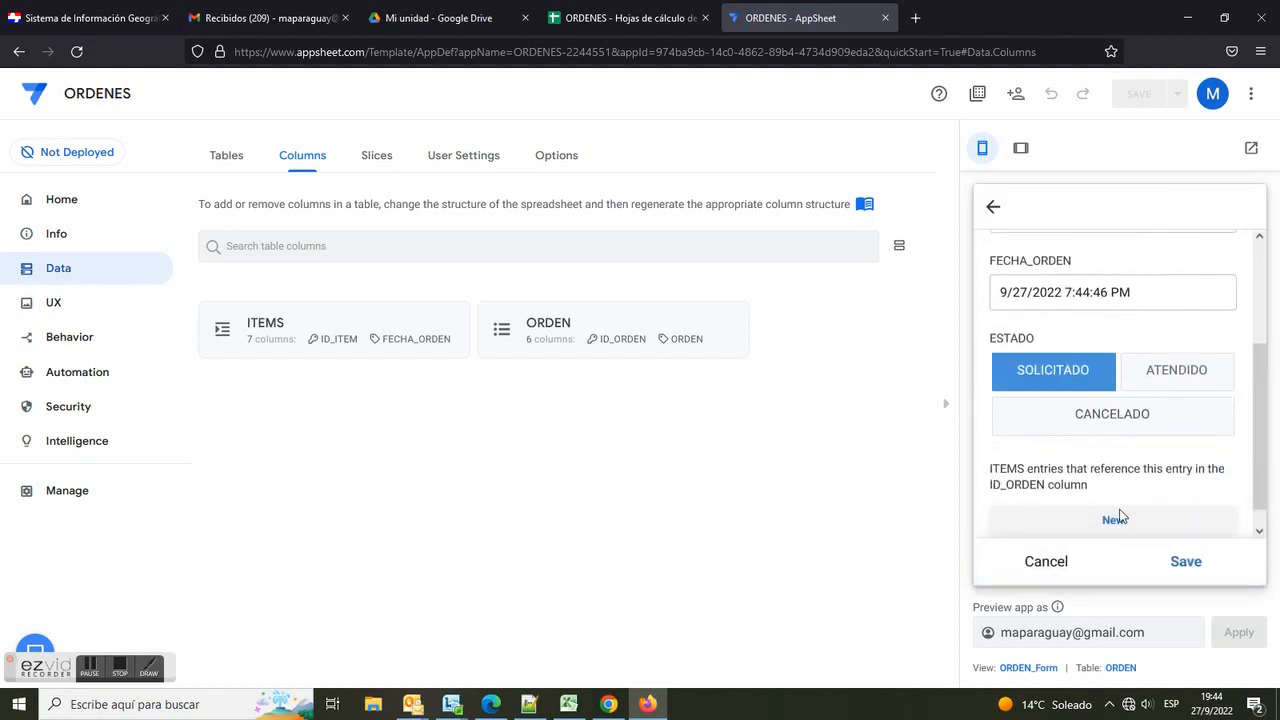
Step: Add a child item named maquina to the order in the preview and save it
{"action": "left_click", "coordinate": [1153, 526]}
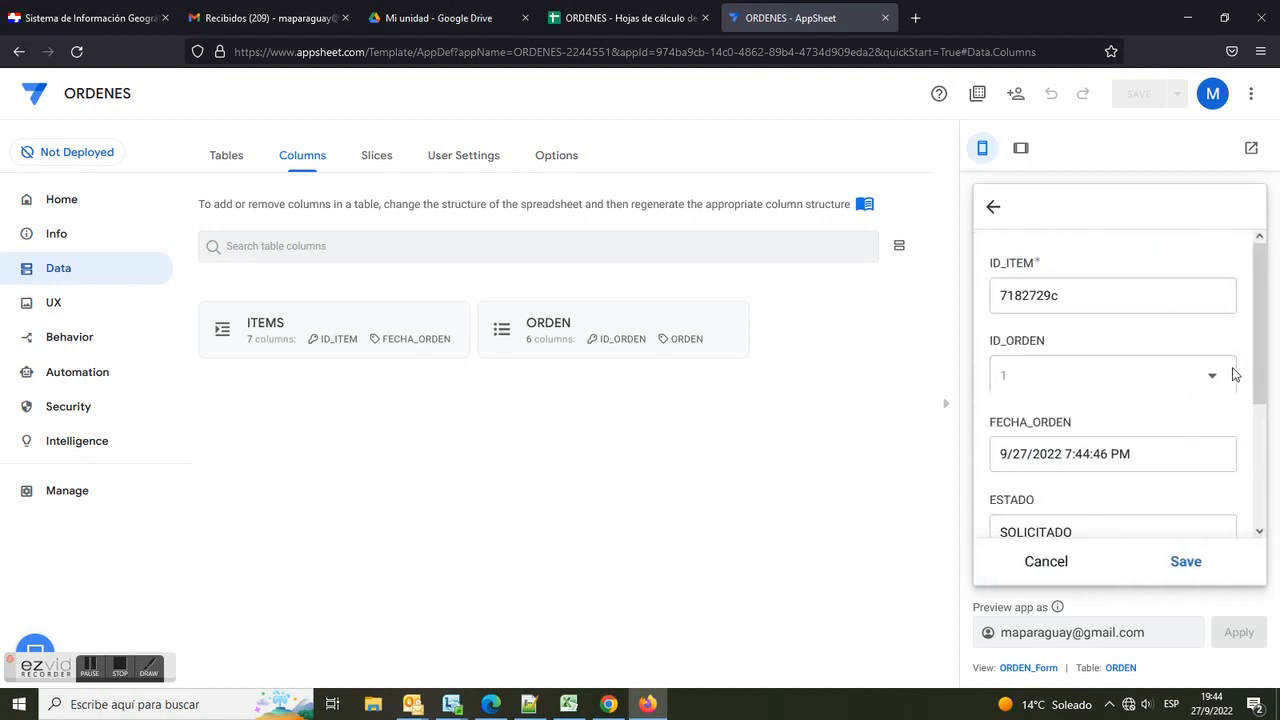
{"action": "left_click_drag", "start_coordinate": [1254, 366], "coordinate": [1257, 402]}
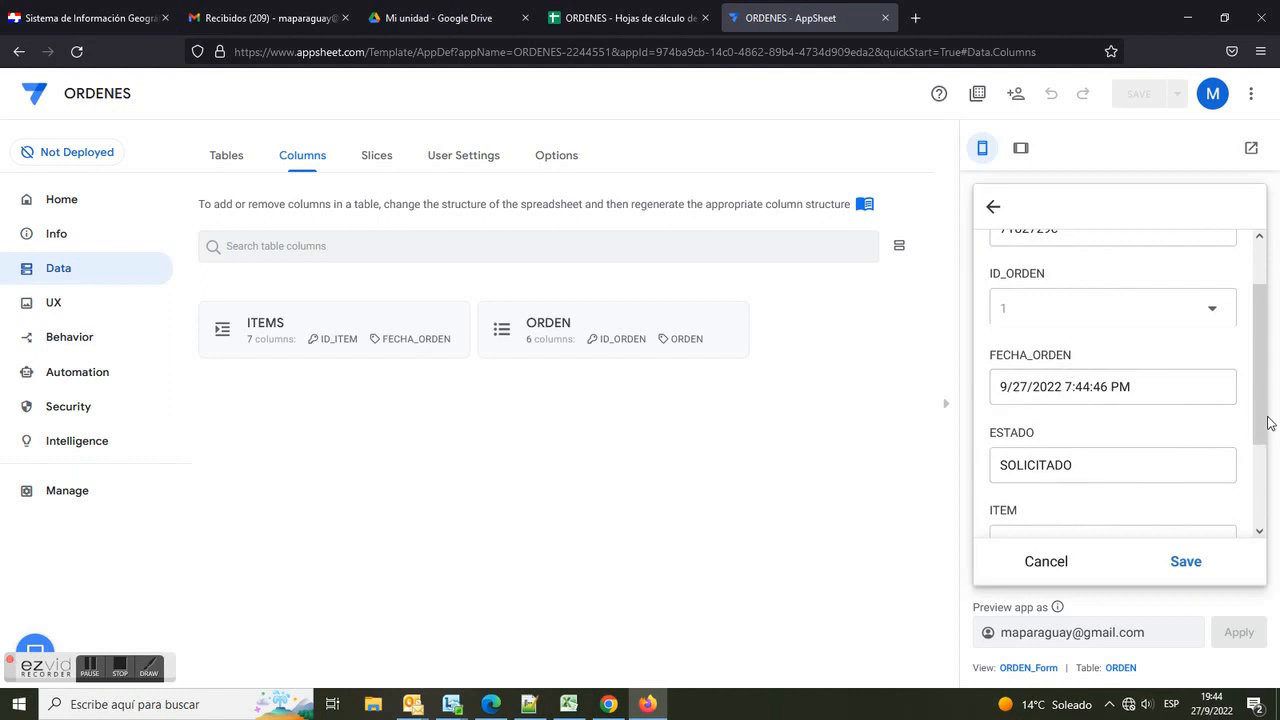
{"action": "left_click_drag", "start_coordinate": [1269, 423], "coordinate": [1267, 463]}
{"action": "left_click", "coordinate": [1083, 400]}
{"action": "left_click_drag", "start_coordinate": [1056, 399], "coordinate": [963, 391]}
{"action": "left_click_drag", "start_coordinate": [1135, 321], "coordinate": [966, 322]}
{"action": "left_click", "coordinate": [1024, 479]}
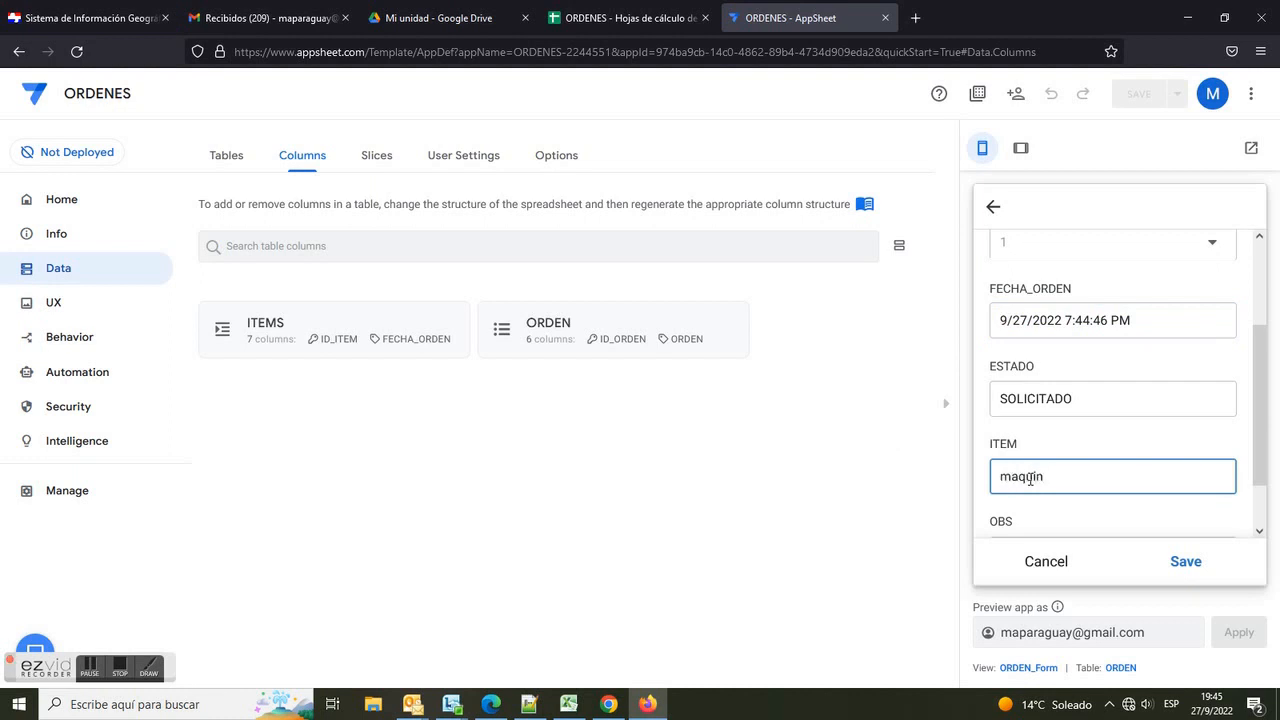
{"action": "scroll", "coordinate": [1030, 479], "scroll_direction": "down", "scroll_amount": 1}
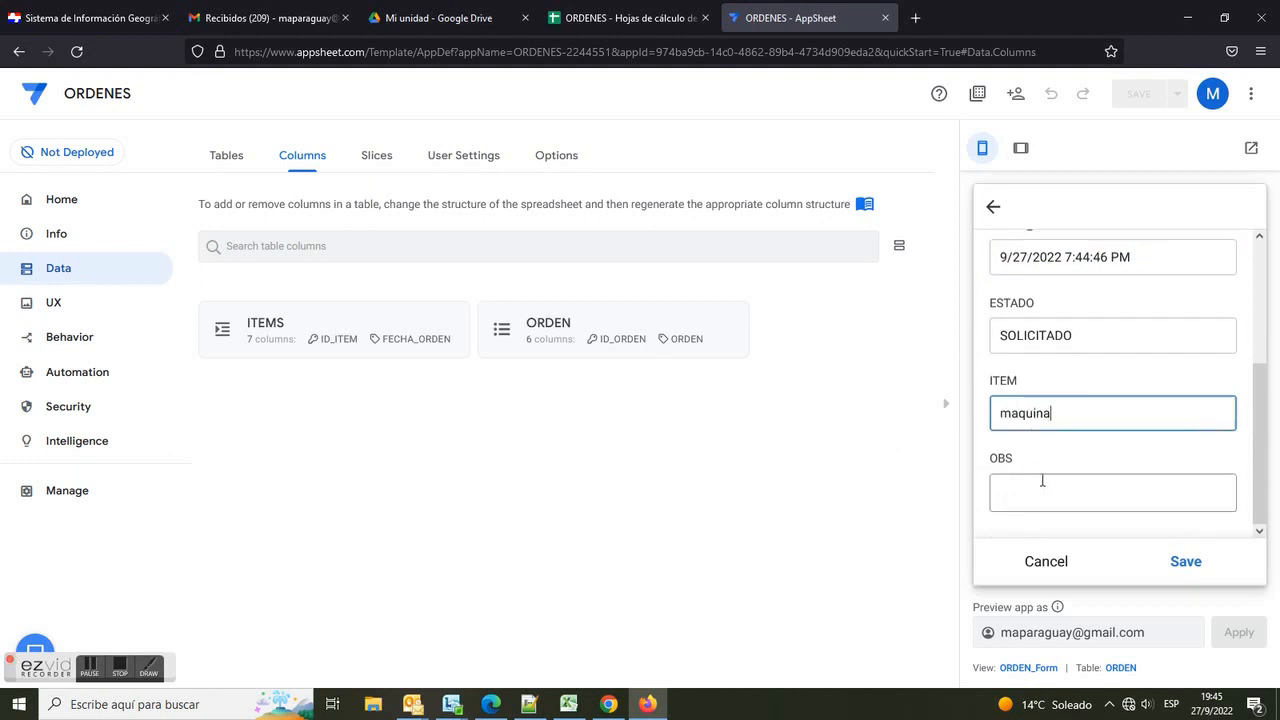
{"action": "left_click", "coordinate": [1186, 566]}
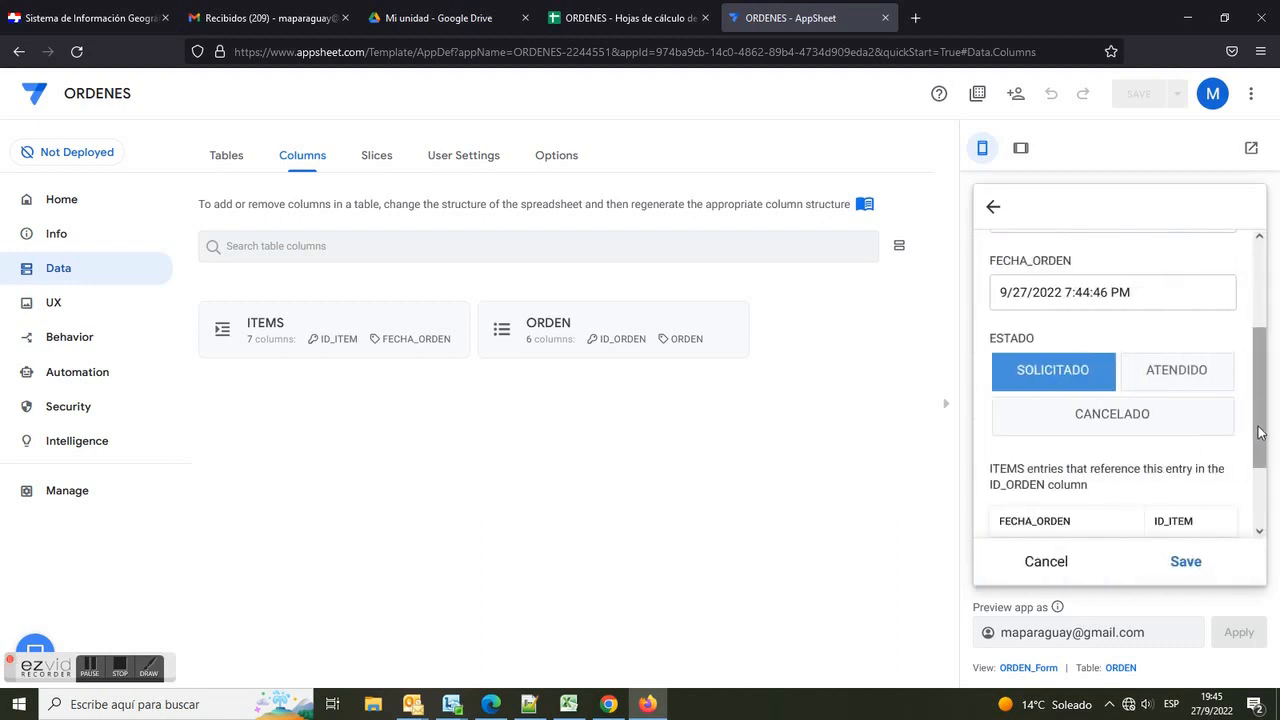
{"action": "left_click_drag", "start_coordinate": [1260, 430], "coordinate": [1260, 496]}
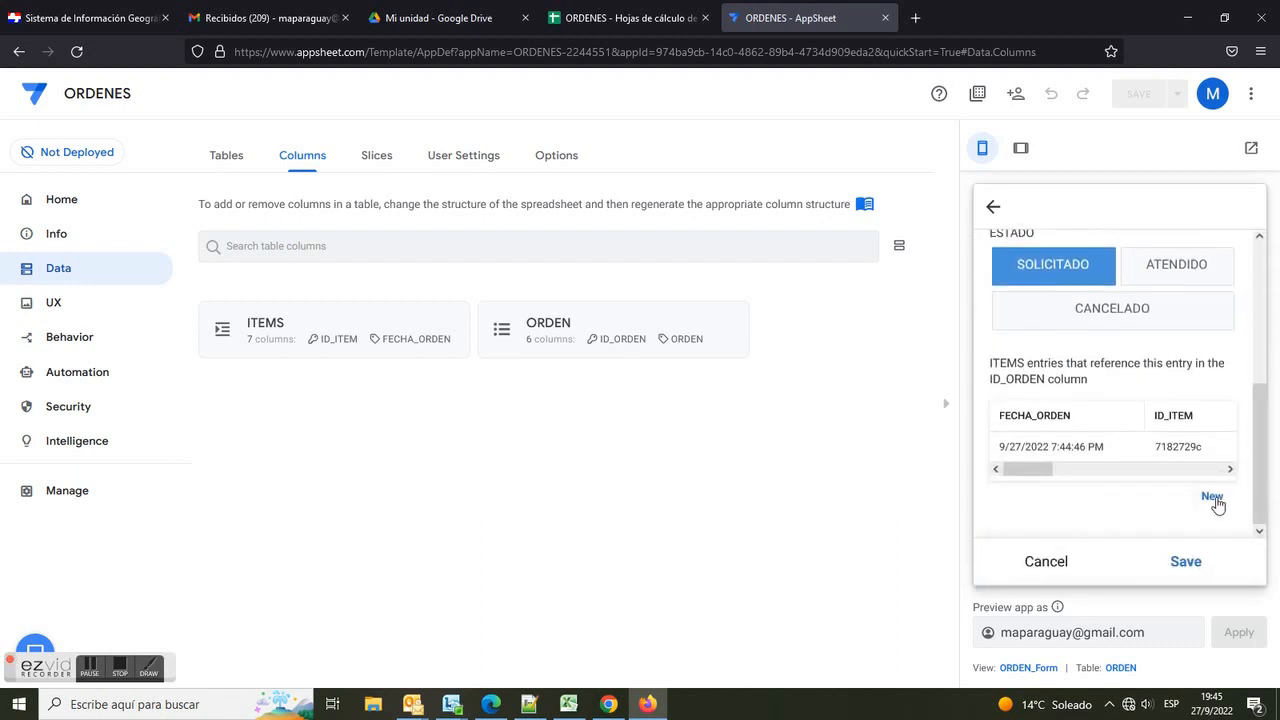
Step: Add another child item named material to the order in the preview and save the order
{"action": "left_click", "coordinate": [1213, 499]}
{"action": "left_click_drag", "start_coordinate": [1260, 380], "coordinate": [1258, 490]}
{"action": "left_click", "coordinate": [1117, 420]}
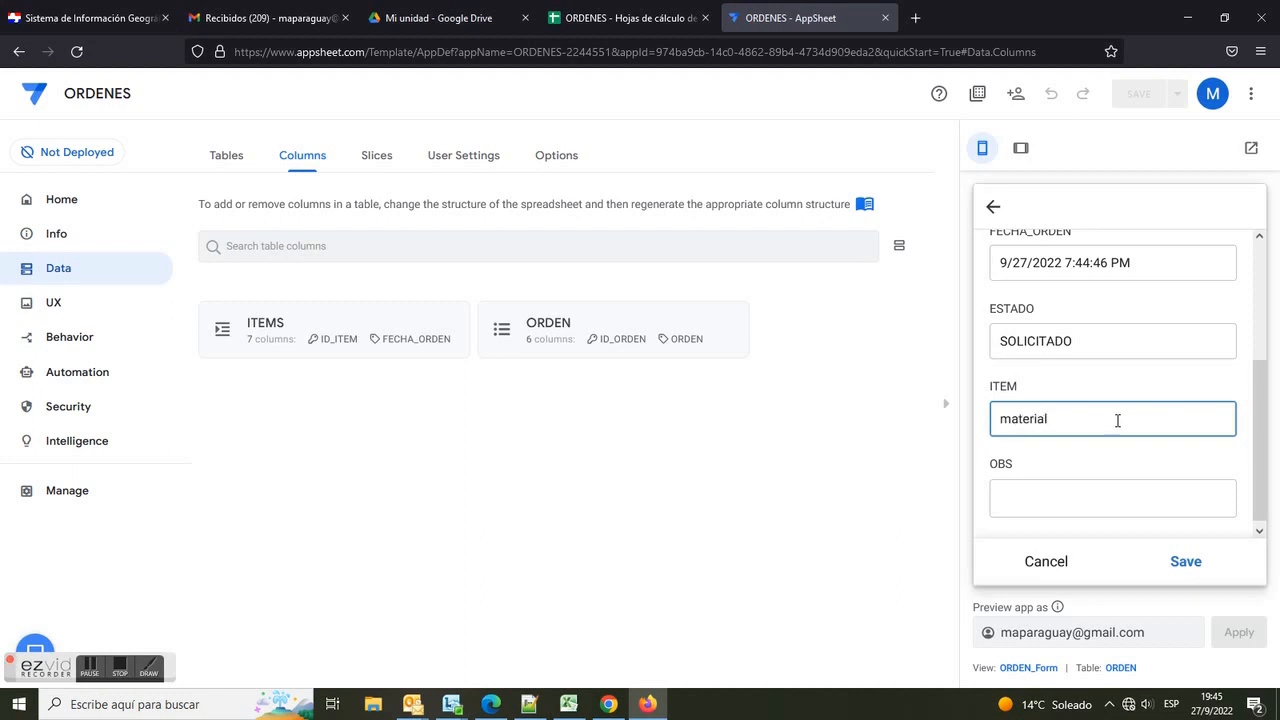
{"action": "left_click", "coordinate": [1184, 562]}
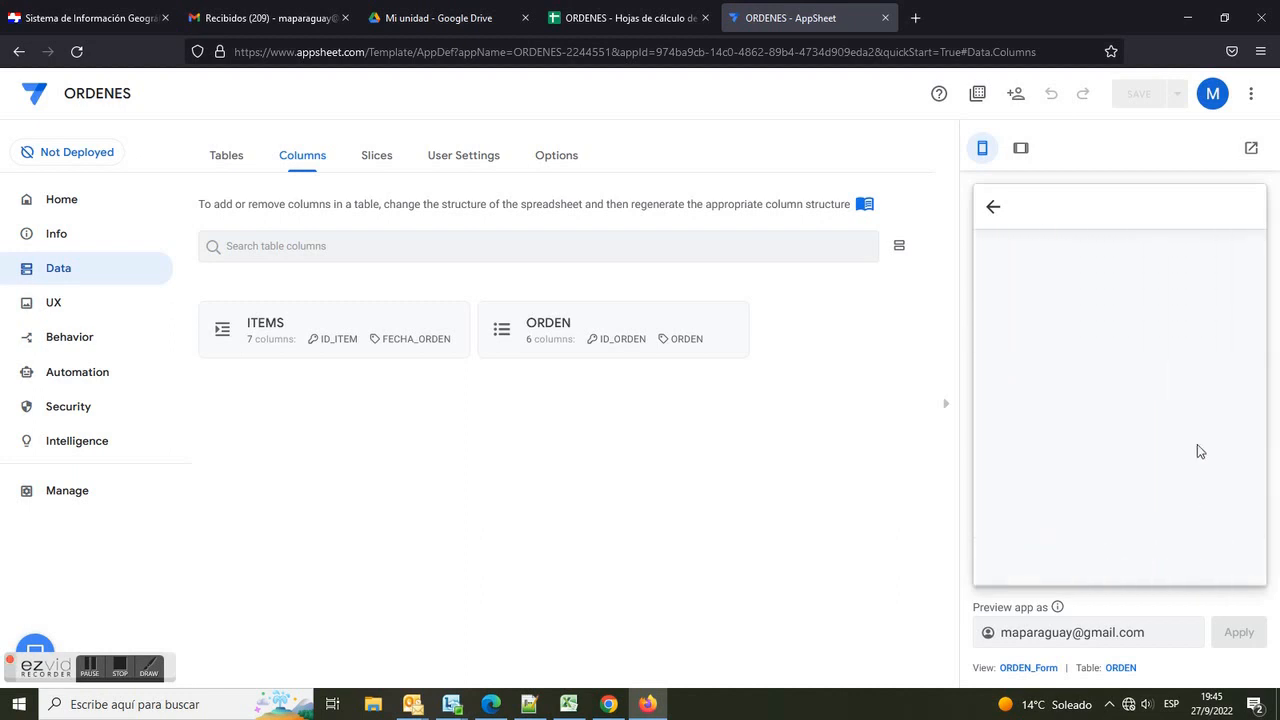
{"action": "left_click", "coordinate": [1186, 563]}
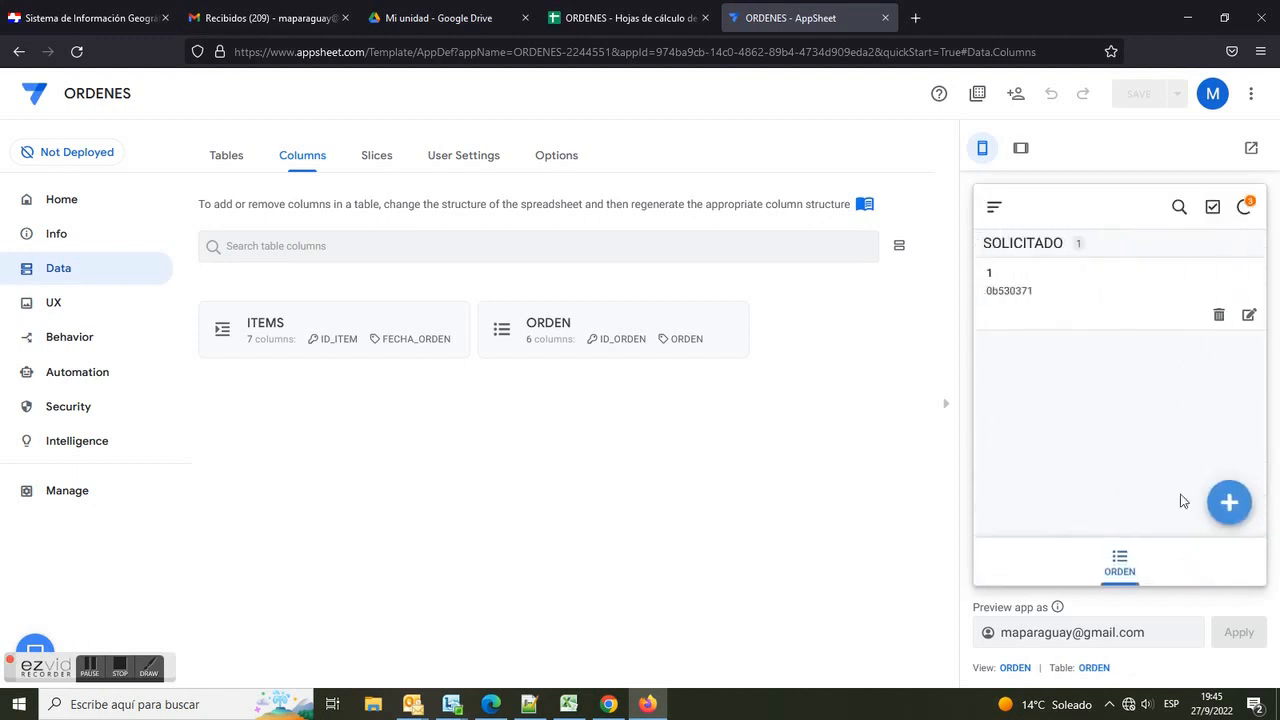
Step: Switch to the spreadsheet and autofit the FECHA_ORDEN column in the ITEMS sheet
{"action": "left_click", "coordinate": [630, 18]}
{"action": "left_click_drag", "start_coordinate": [41, 665], "coordinate": [578, 546]}
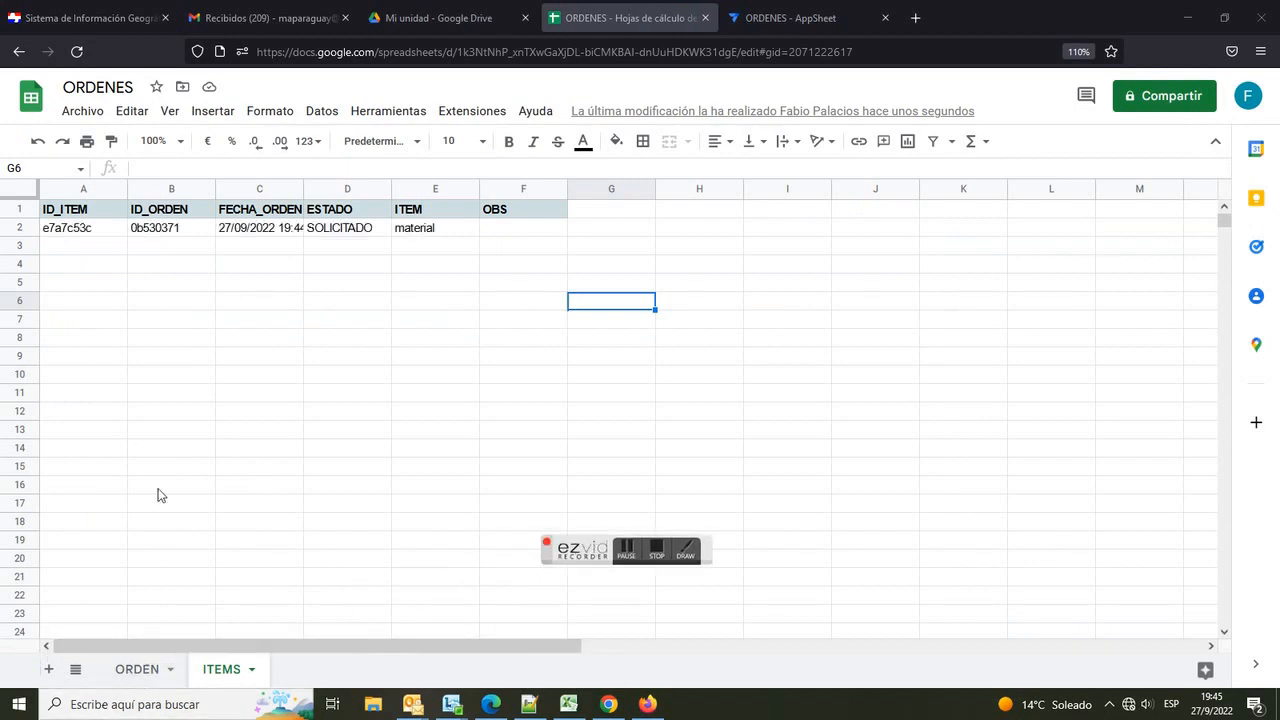
{"action": "double_click", "coordinate": [303, 189]}
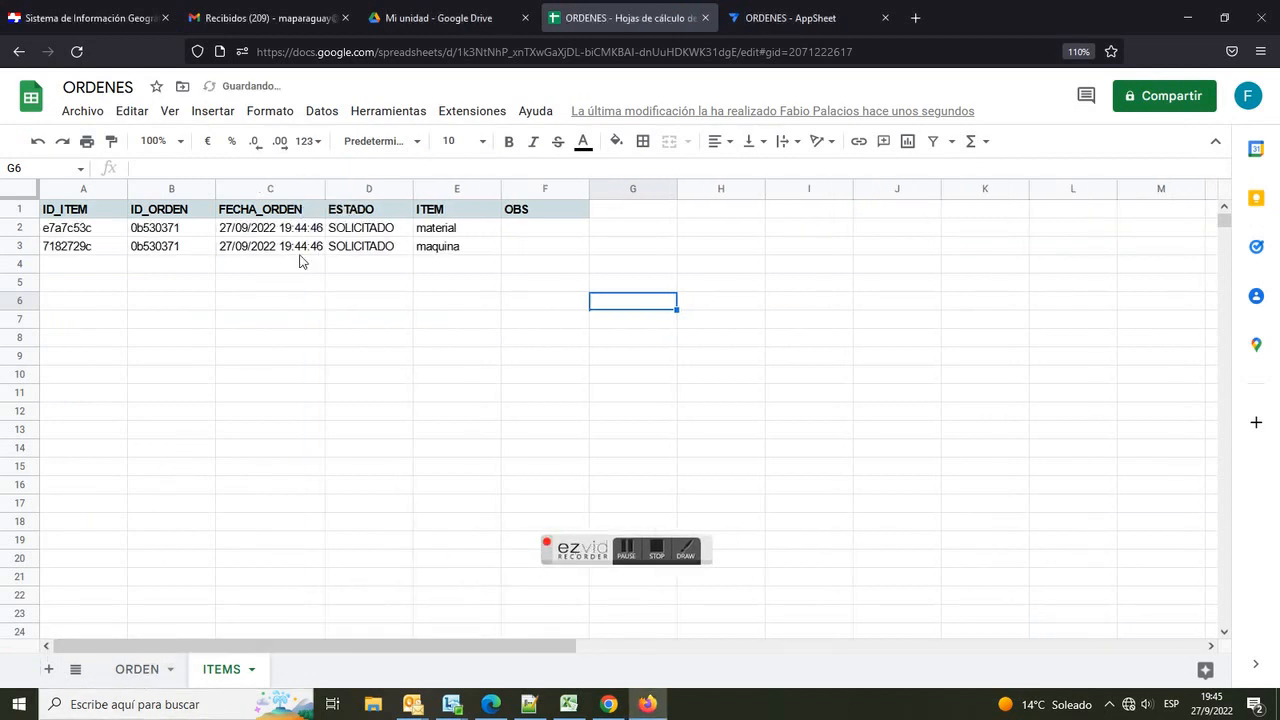
{"action": "left_click", "coordinate": [287, 250]}
{"action": "left_click", "coordinate": [280, 230]}
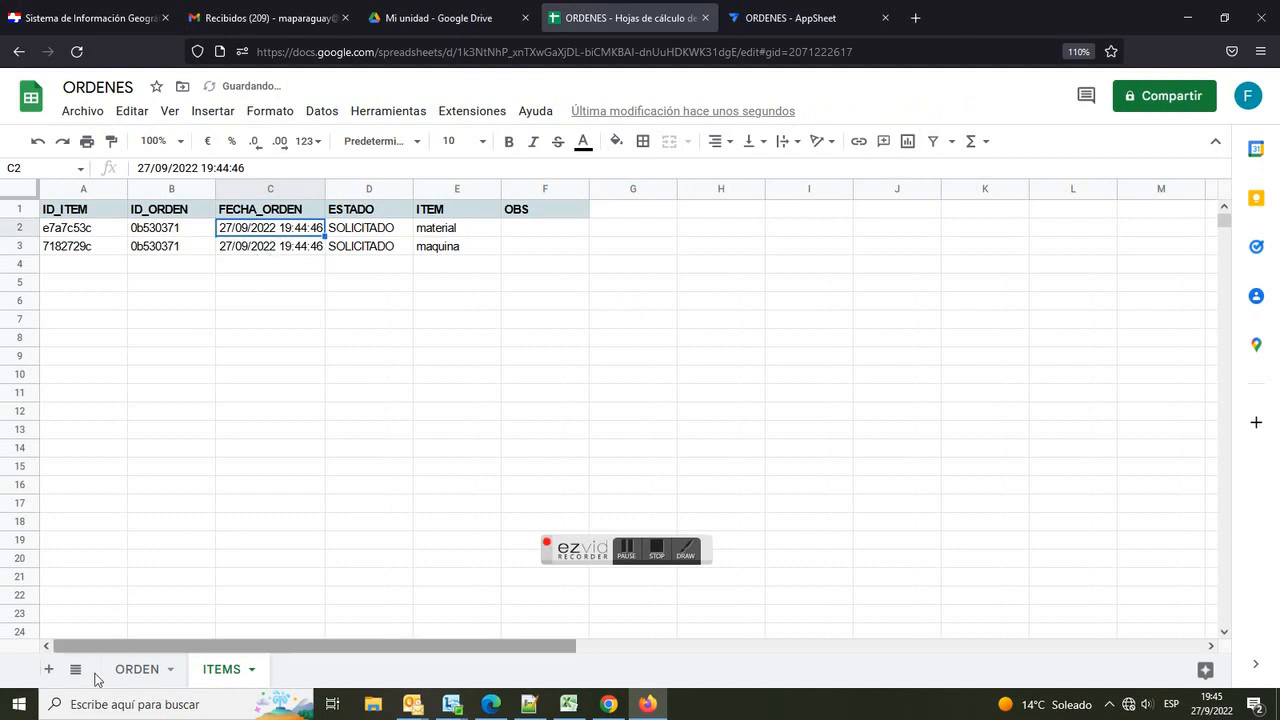
Step: Autofit the FECHA_ORDEN column in the ORDEN sheet
{"action": "left_click", "coordinate": [129, 670]}
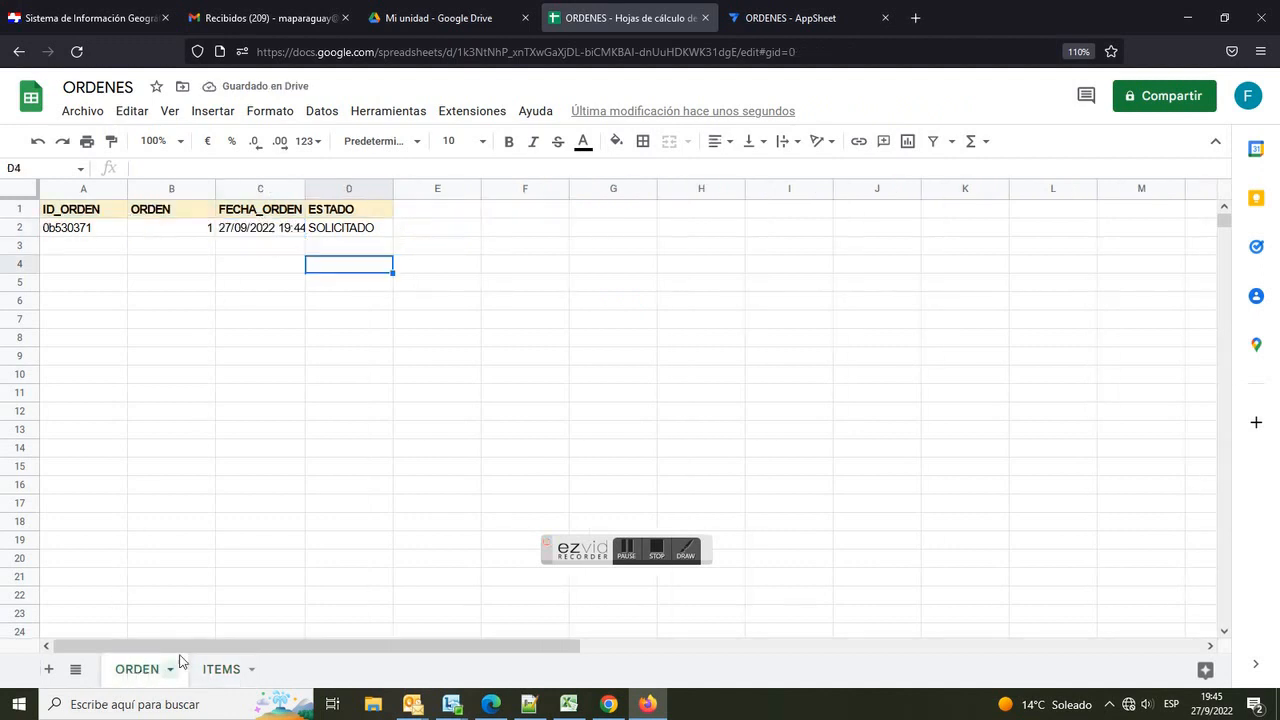
{"action": "double_click", "coordinate": [303, 190]}
{"action": "left_click", "coordinate": [300, 229]}
{"action": "left_click", "coordinate": [390, 236]}
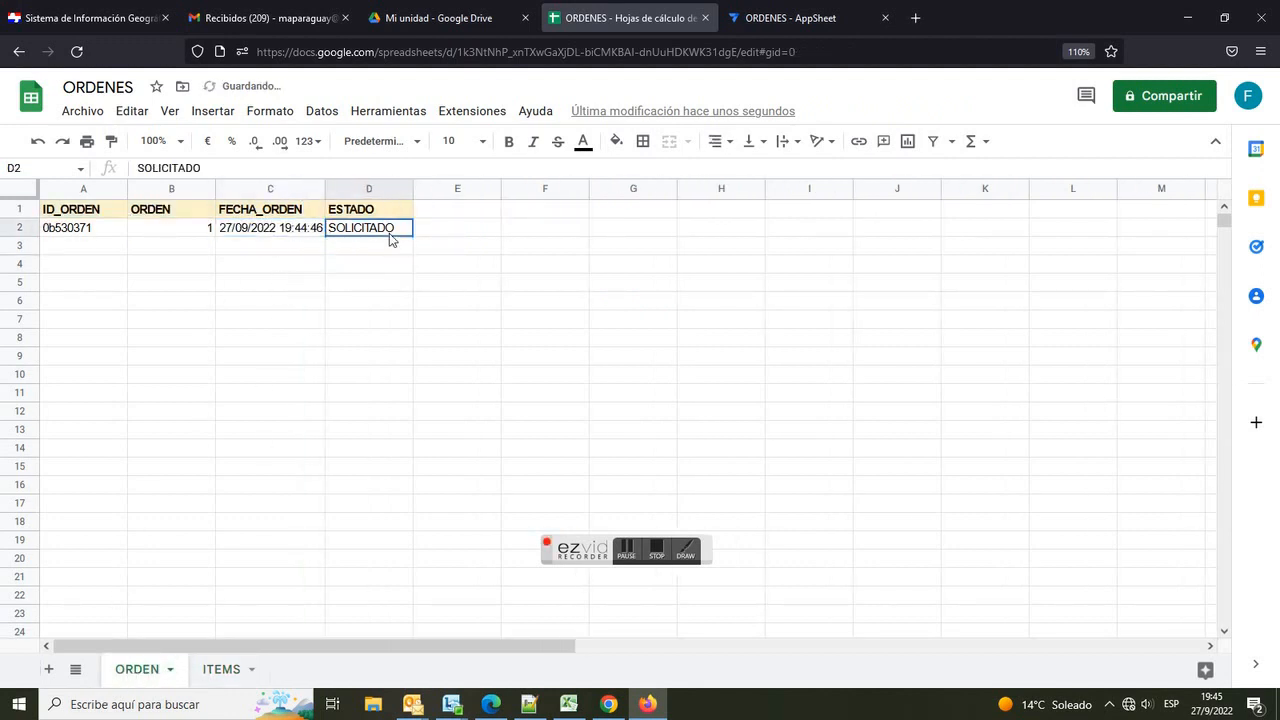
Step: Compare the rows stored in the ITEMS and ORDEN sheets
{"action": "left_click", "coordinate": [222, 669]}
{"action": "left_click", "coordinate": [362, 249]}
{"action": "left_click", "coordinate": [279, 247]}
{"action": "left_click", "coordinate": [353, 228]}
{"action": "left_click", "coordinate": [279, 229]}
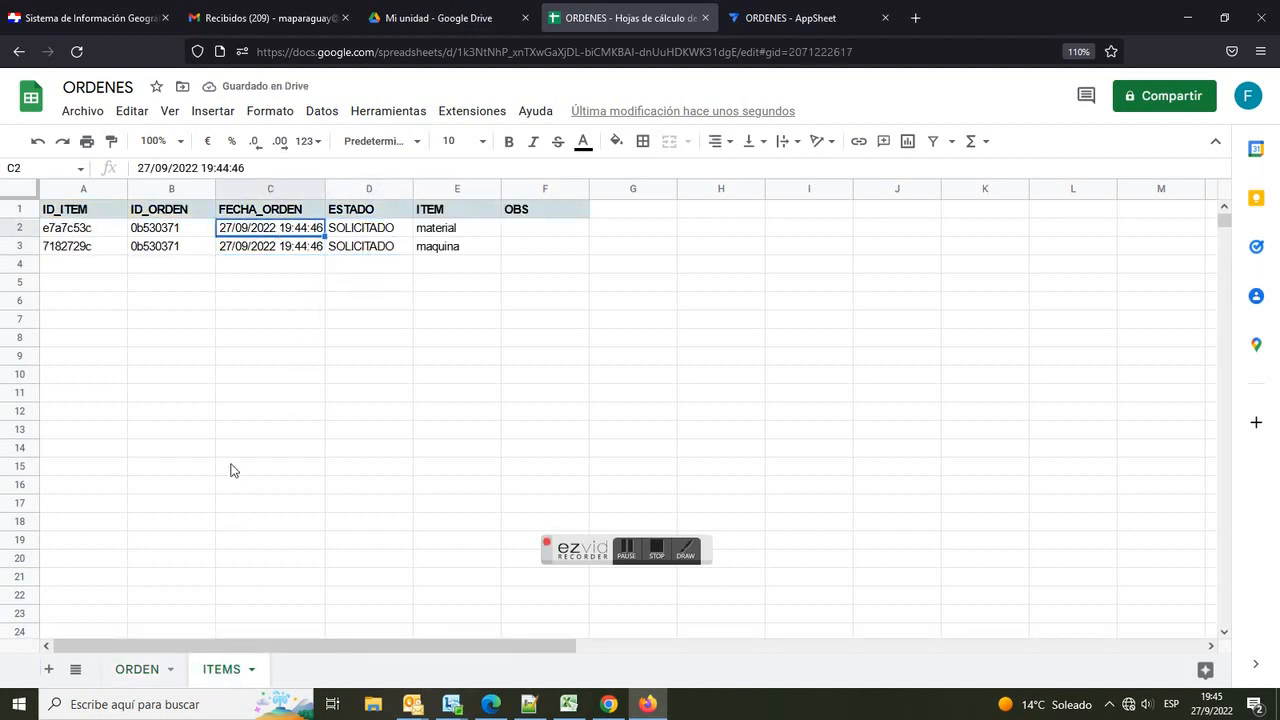
{"action": "left_click", "coordinate": [143, 668]}
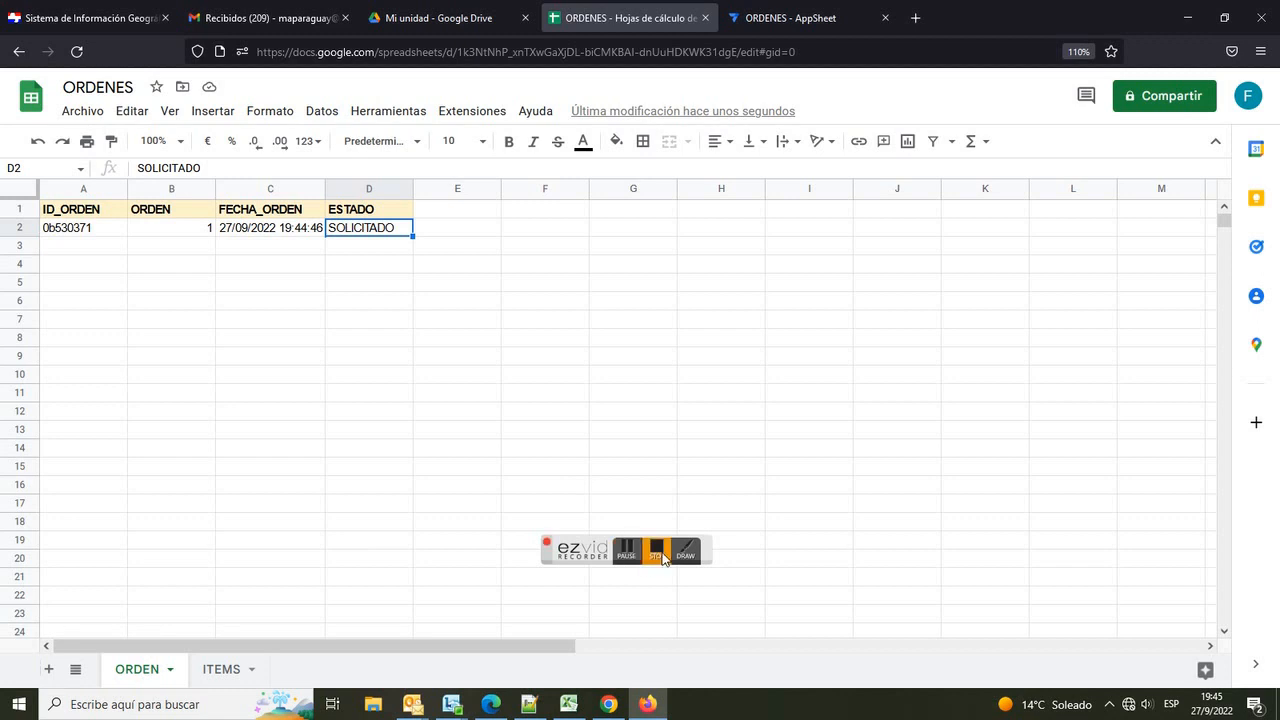
Step: Return to the app editor and open order 1 in the preview to review its related items
{"action": "left_click", "coordinate": [768, 18]}
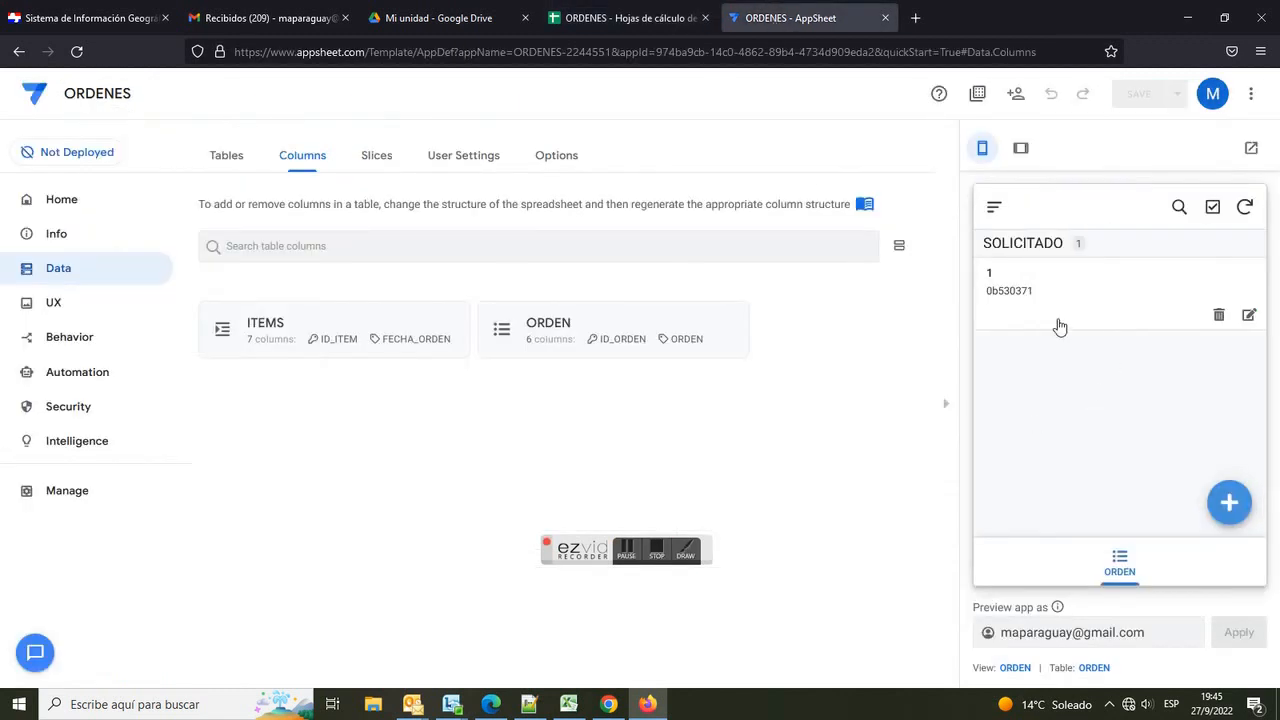
{"action": "left_click", "coordinate": [1086, 292]}
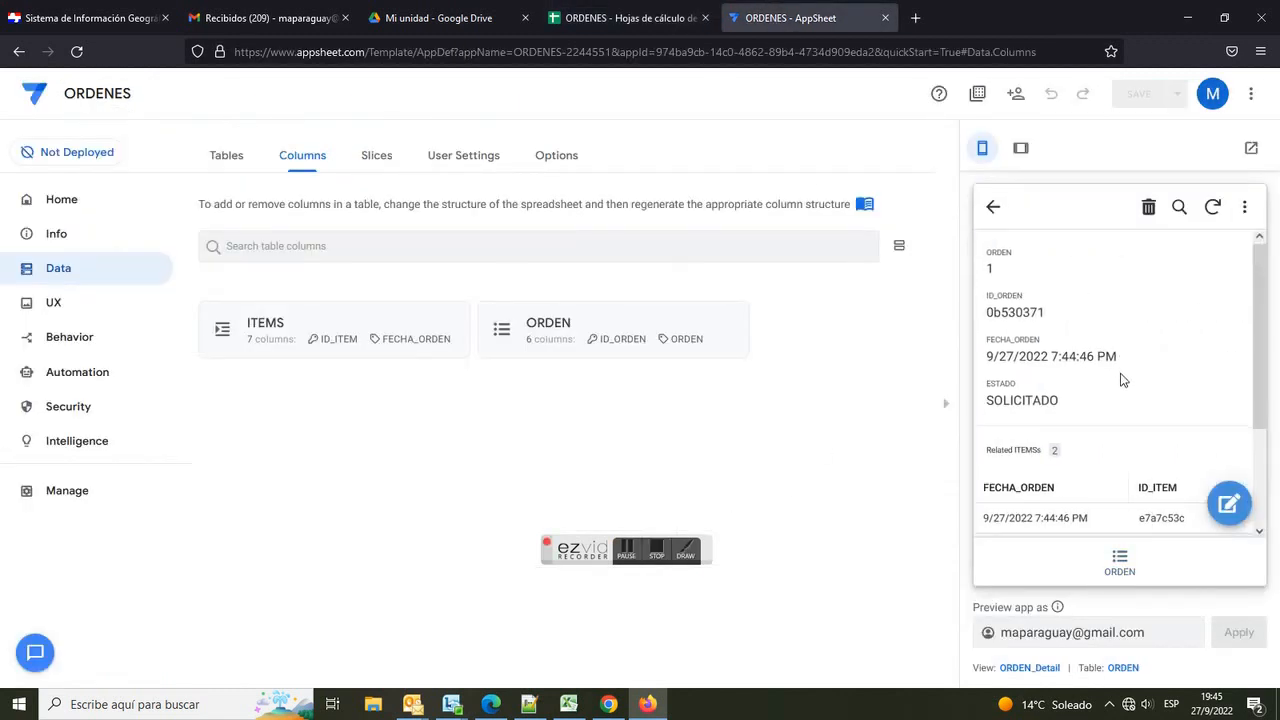
{"action": "scroll", "coordinate": [1122, 380], "scroll_direction": "down", "scroll_amount": 1}
{"action": "mouse_move", "coordinate": [1037, 481]}
{"action": "left_mouse_down"}
{"action": "mouse_move", "coordinate": [1198, 491]}
{"action": "mouse_move", "coordinate": [1028, 492]}
{"action": "left_mouse_up"}
{"action": "left_click_drag", "start_coordinate": [986, 360], "coordinate": [1035, 362]}
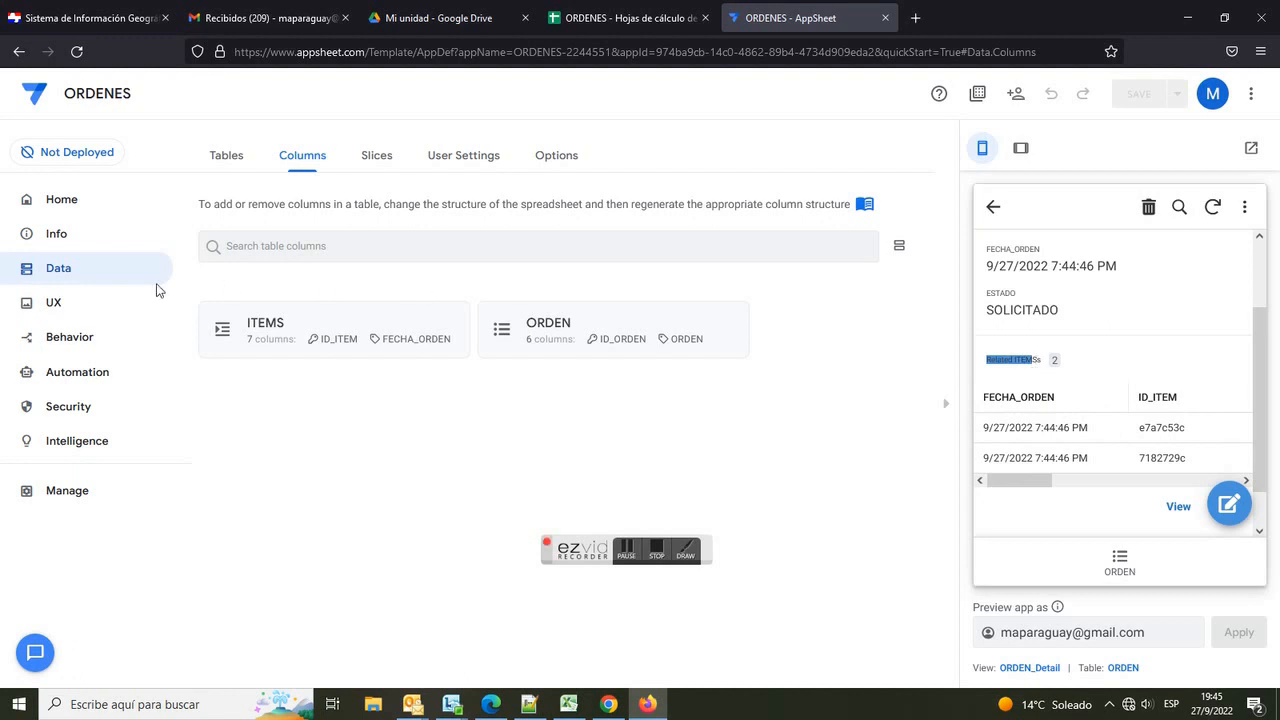
Step: Open the ITEMS_Inline system view and sort its rows by _RowNumber in descending order
{"action": "left_click", "coordinate": [57, 302]}
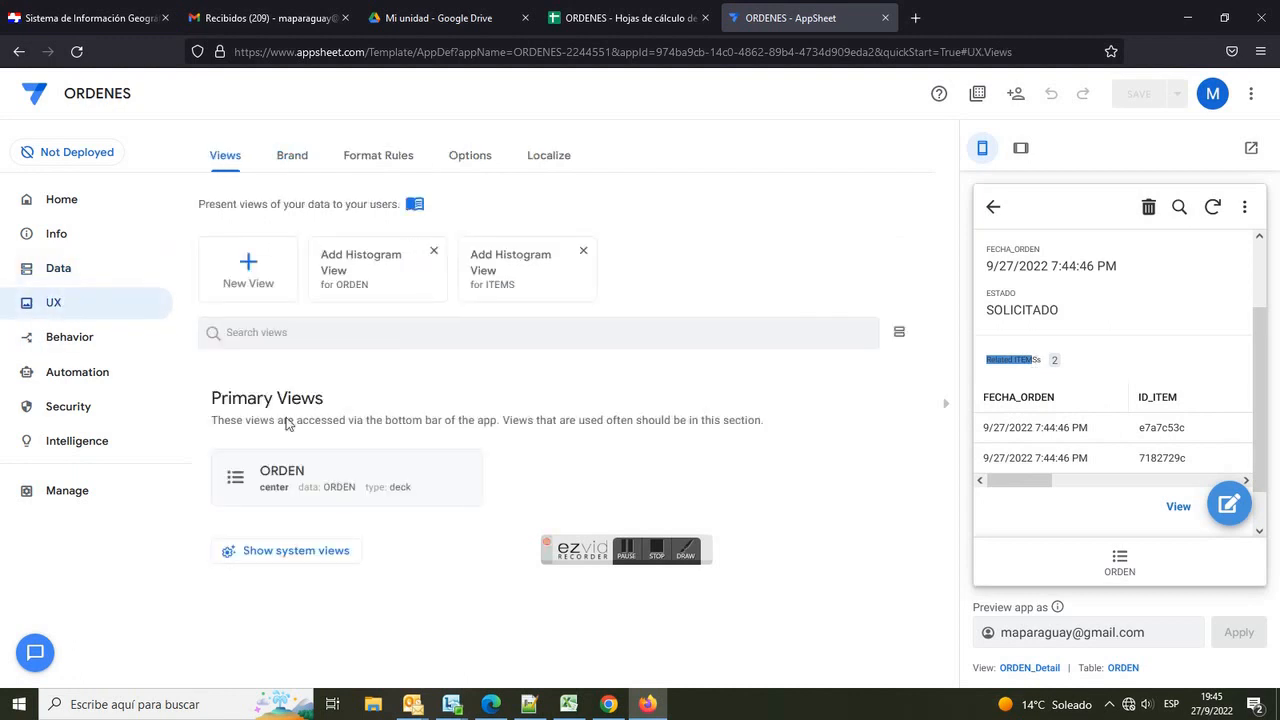
{"action": "left_click", "coordinate": [279, 551]}
{"action": "scroll", "coordinate": [433, 470], "scroll_direction": "down", "scroll_amount": 3}
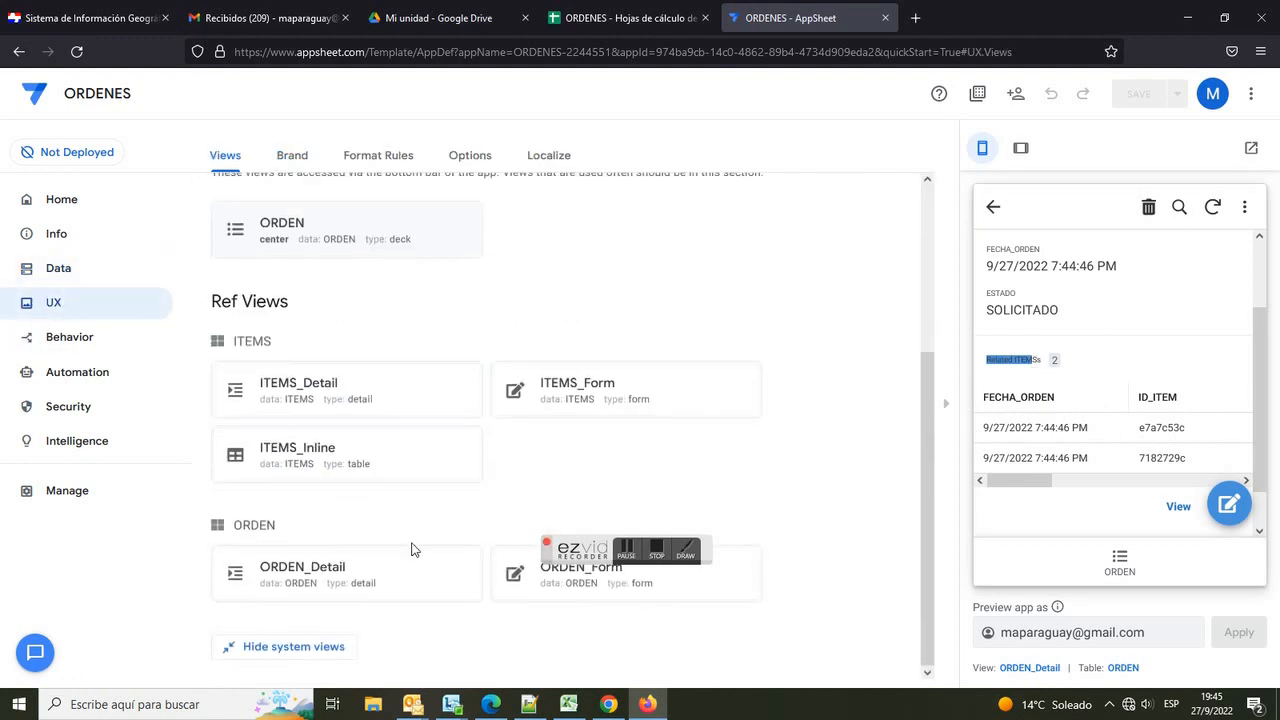
{"action": "left_click_drag", "start_coordinate": [578, 549], "coordinate": [538, 654]}
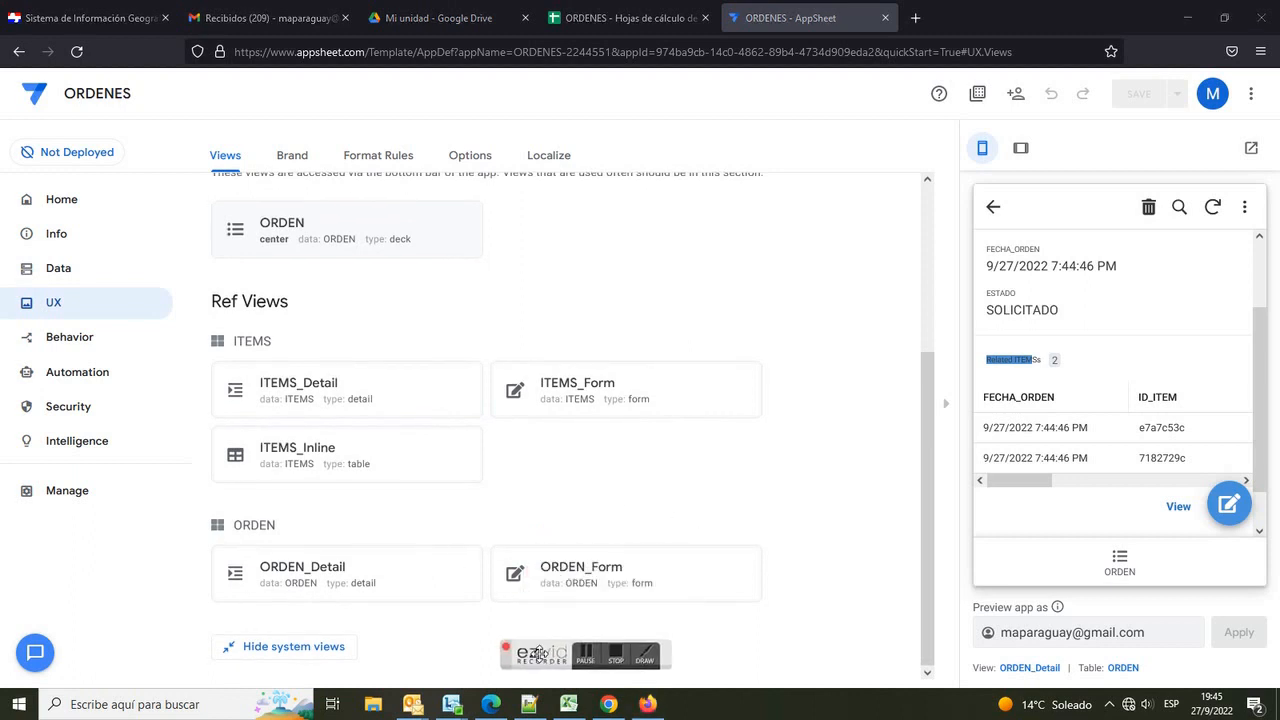
{"action": "left_click", "coordinate": [323, 463]}
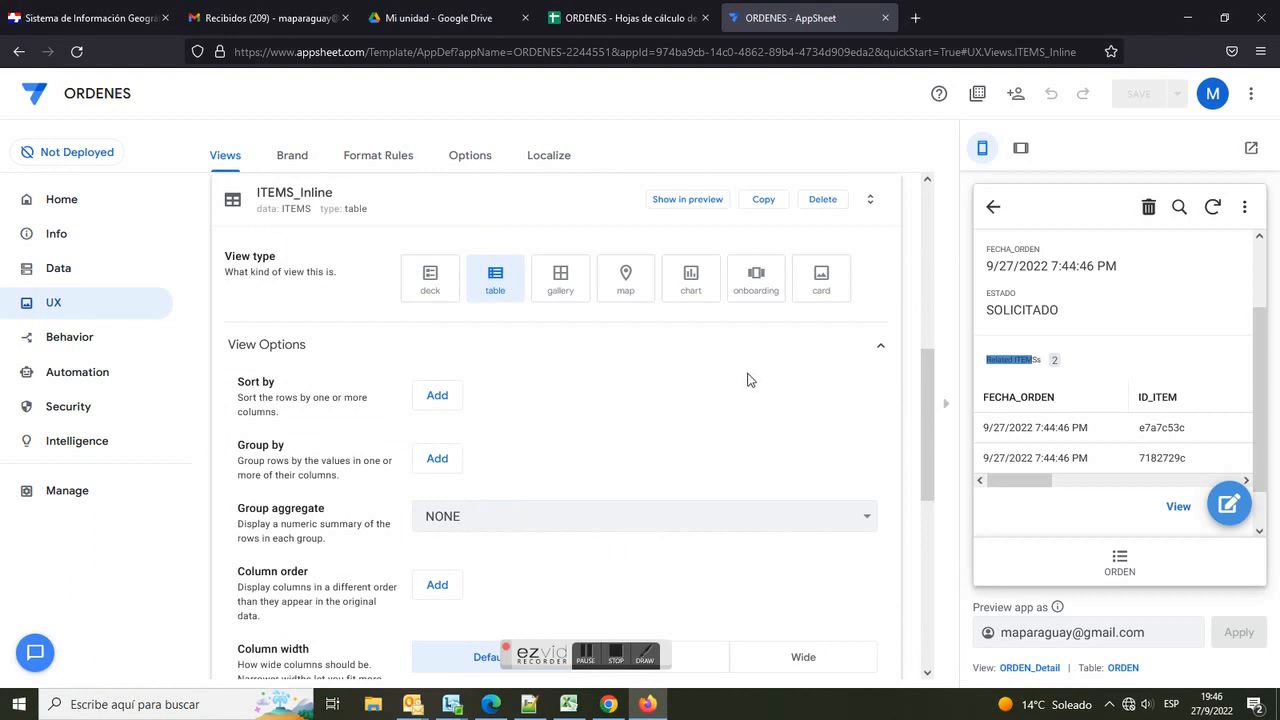
{"action": "scroll", "coordinate": [514, 345], "scroll_direction": "down", "scroll_amount": 1}
{"action": "left_click", "coordinate": [437, 324]}
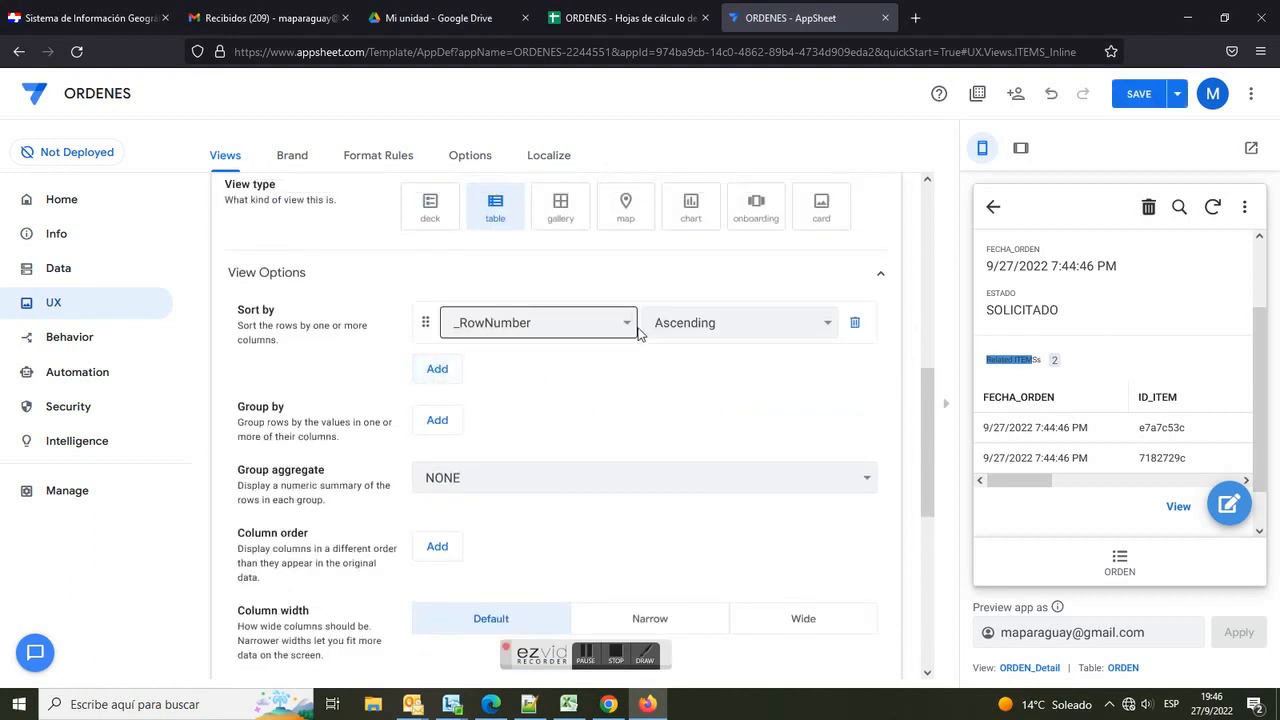
{"action": "left_click", "coordinate": [812, 324]}
{"action": "left_click", "coordinate": [731, 375]}
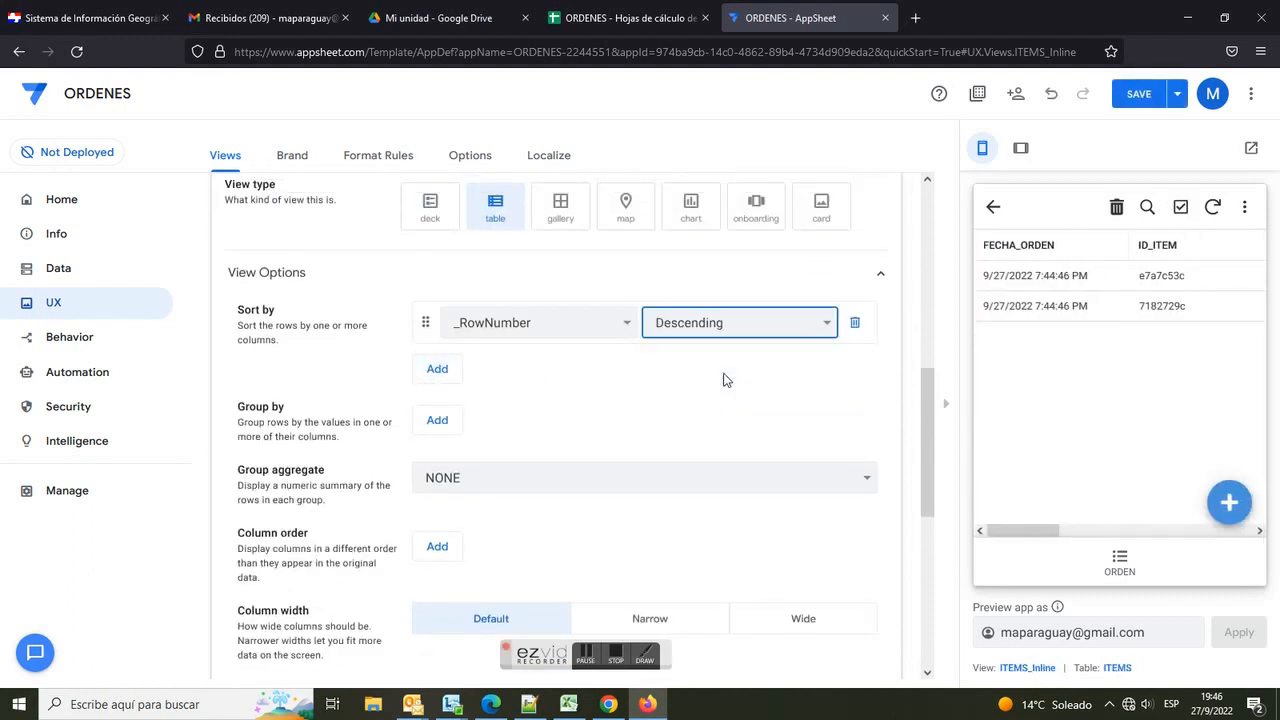
Step: Order the inline view's columns as FECHA_ORDEN, ESTADO, ITEM with narrow column width, and save the app
{"action": "scroll", "coordinate": [450, 477], "scroll_direction": "down", "scroll_amount": 2}
{"action": "left_click", "coordinate": [436, 405]}
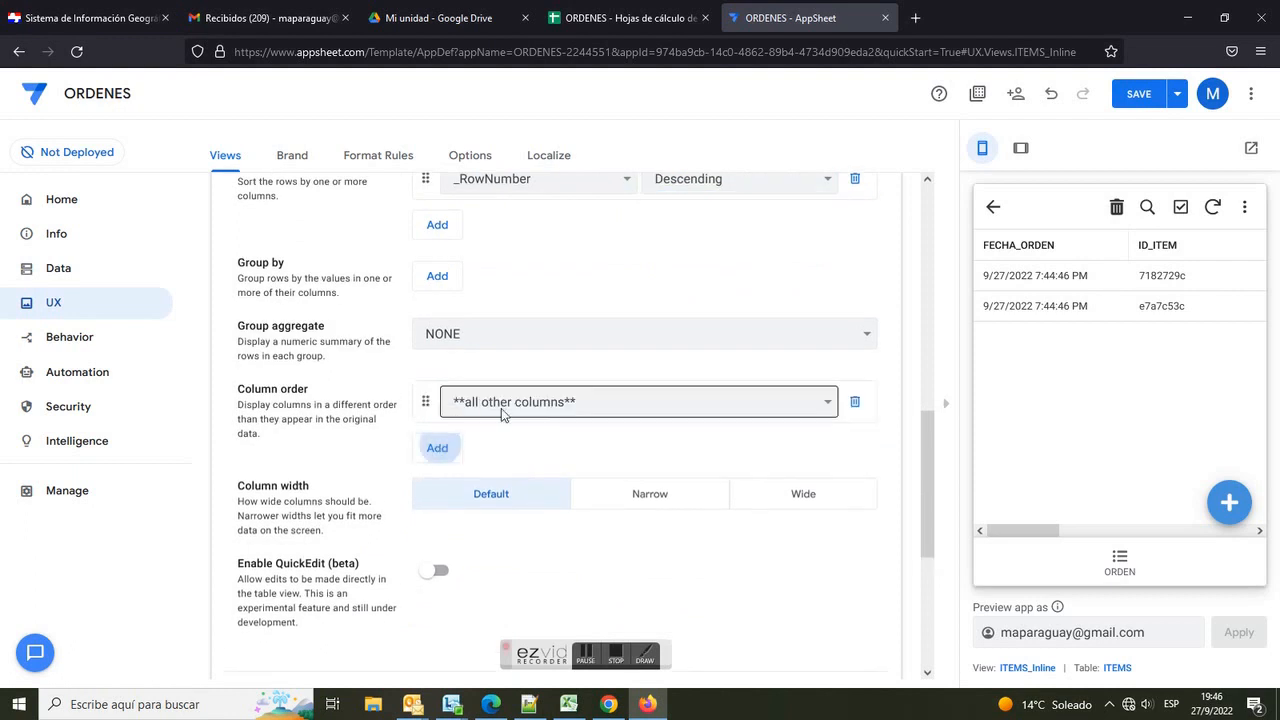
{"action": "left_click", "coordinate": [830, 403]}
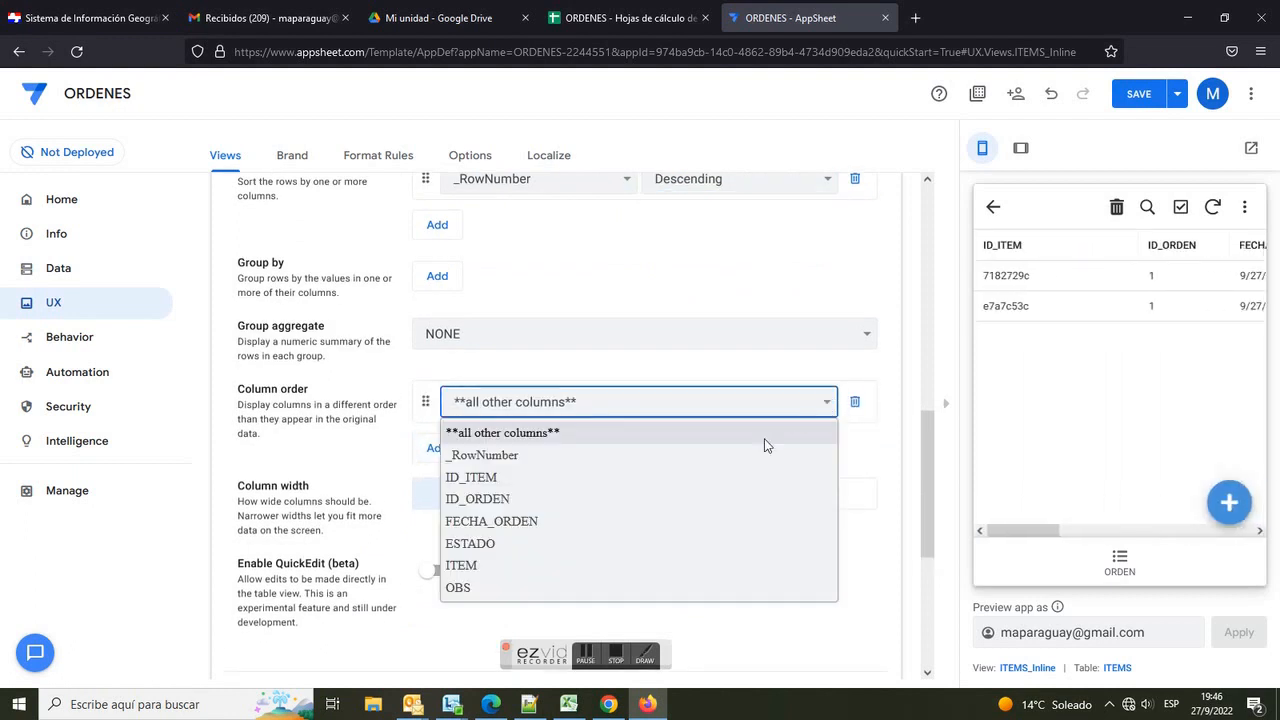
{"action": "left_click", "coordinate": [685, 521]}
{"action": "left_click", "coordinate": [436, 450]}
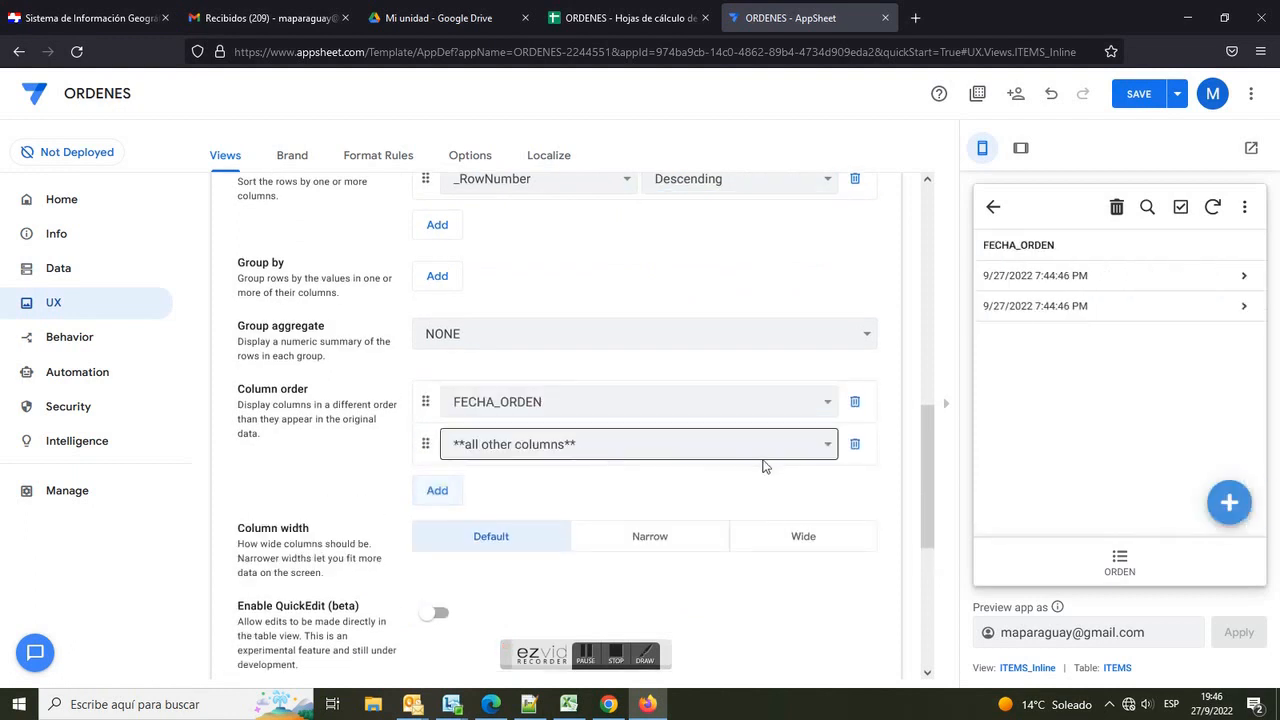
{"action": "left_click", "coordinate": [826, 445]}
{"action": "left_click", "coordinate": [672, 567]}
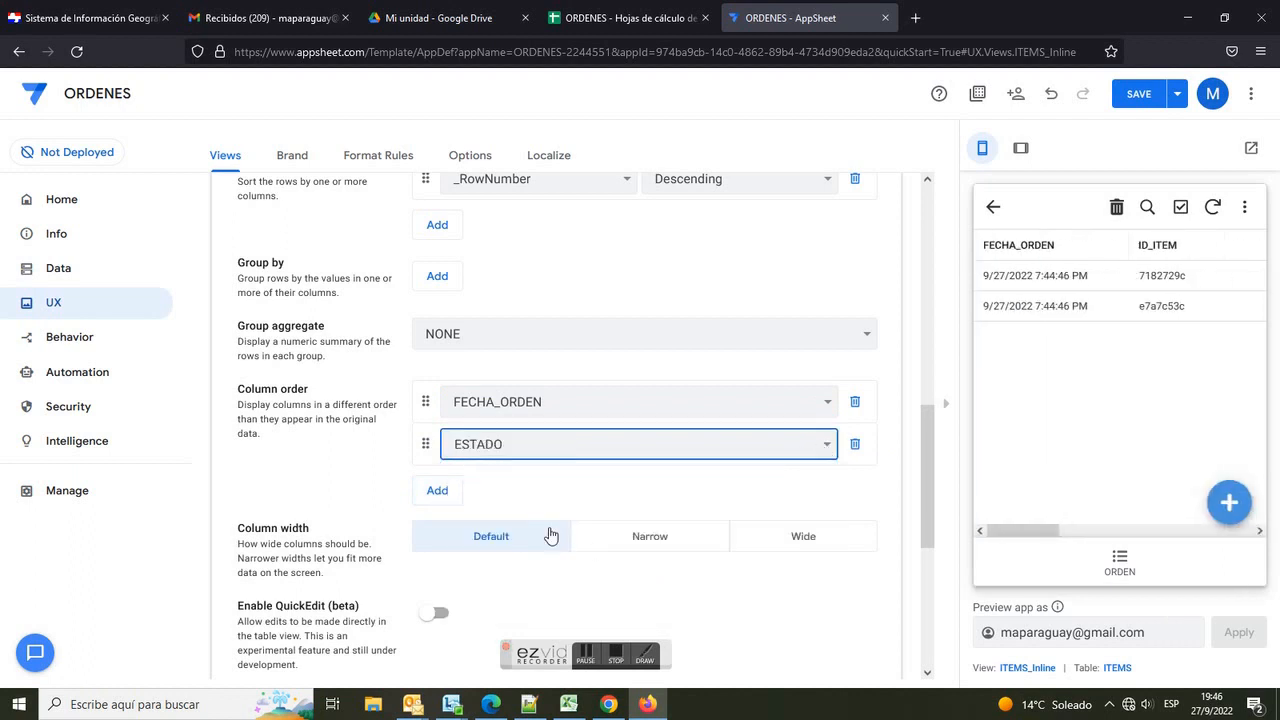
{"action": "left_click", "coordinate": [437, 490]}
{"action": "left_click", "coordinate": [828, 490]}
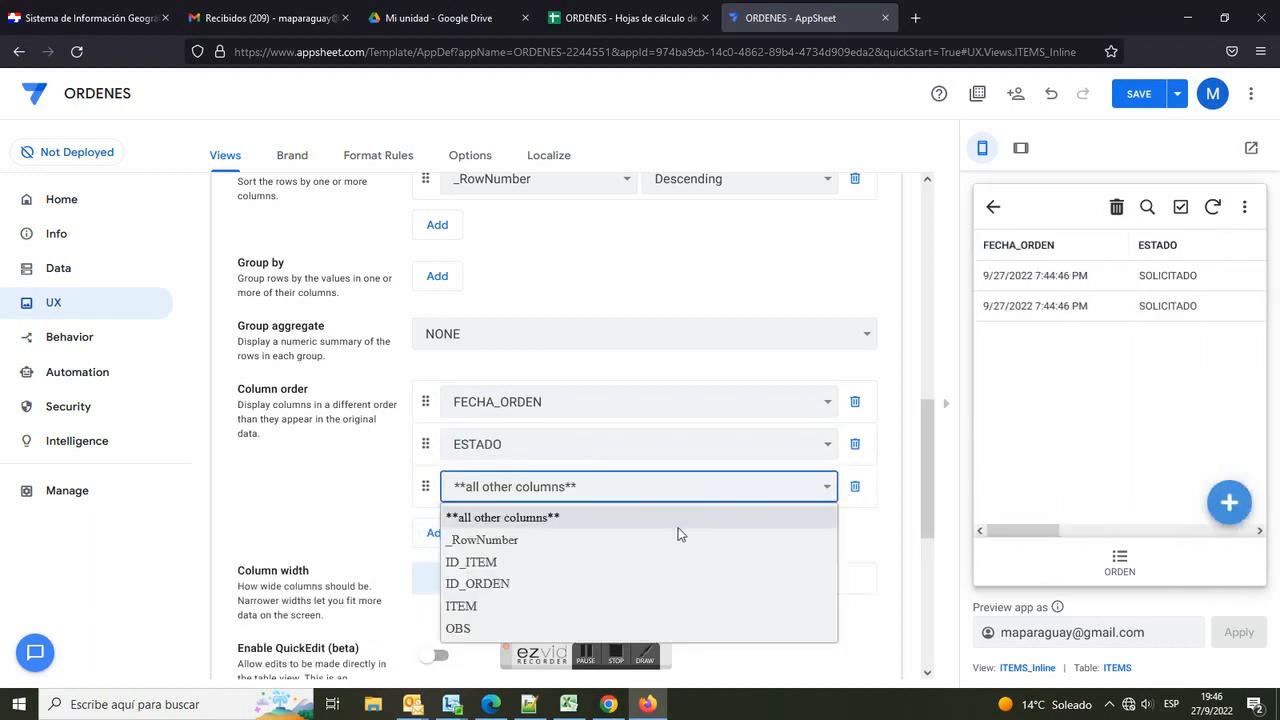
{"action": "left_click", "coordinate": [619, 610]}
{"action": "left_click", "coordinate": [652, 585]}
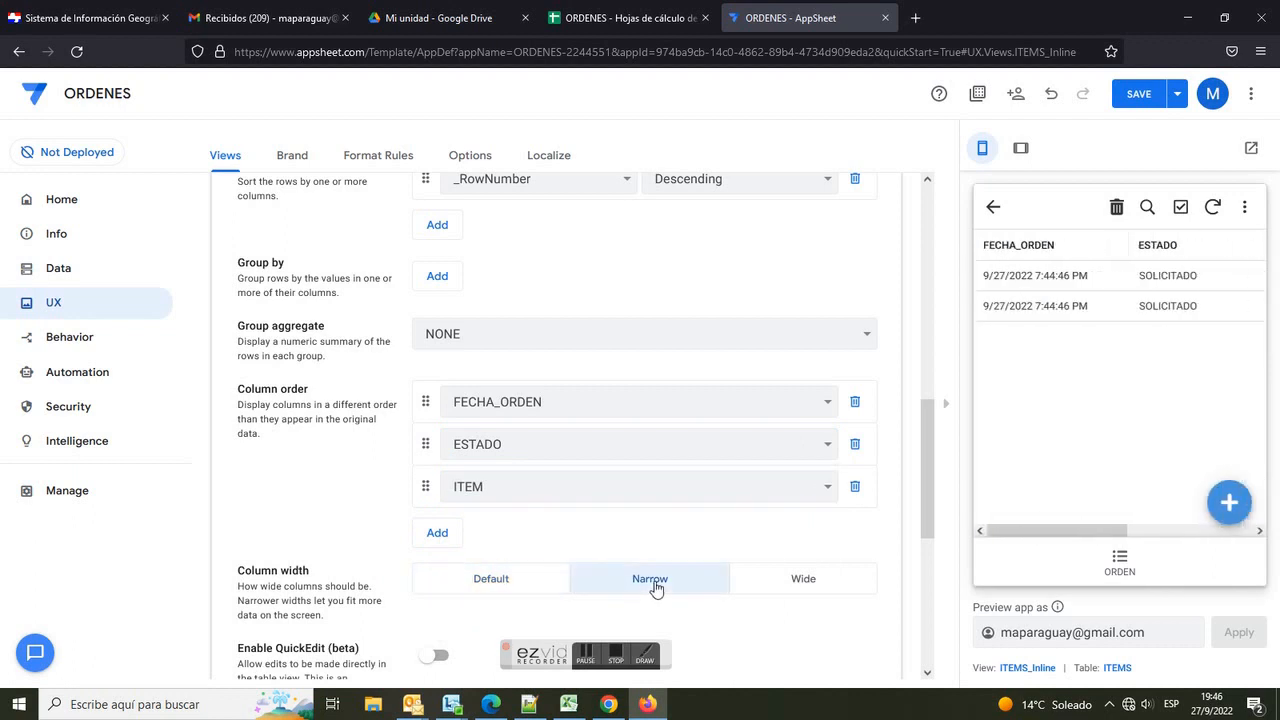
{"action": "left_click", "coordinate": [1141, 97]}
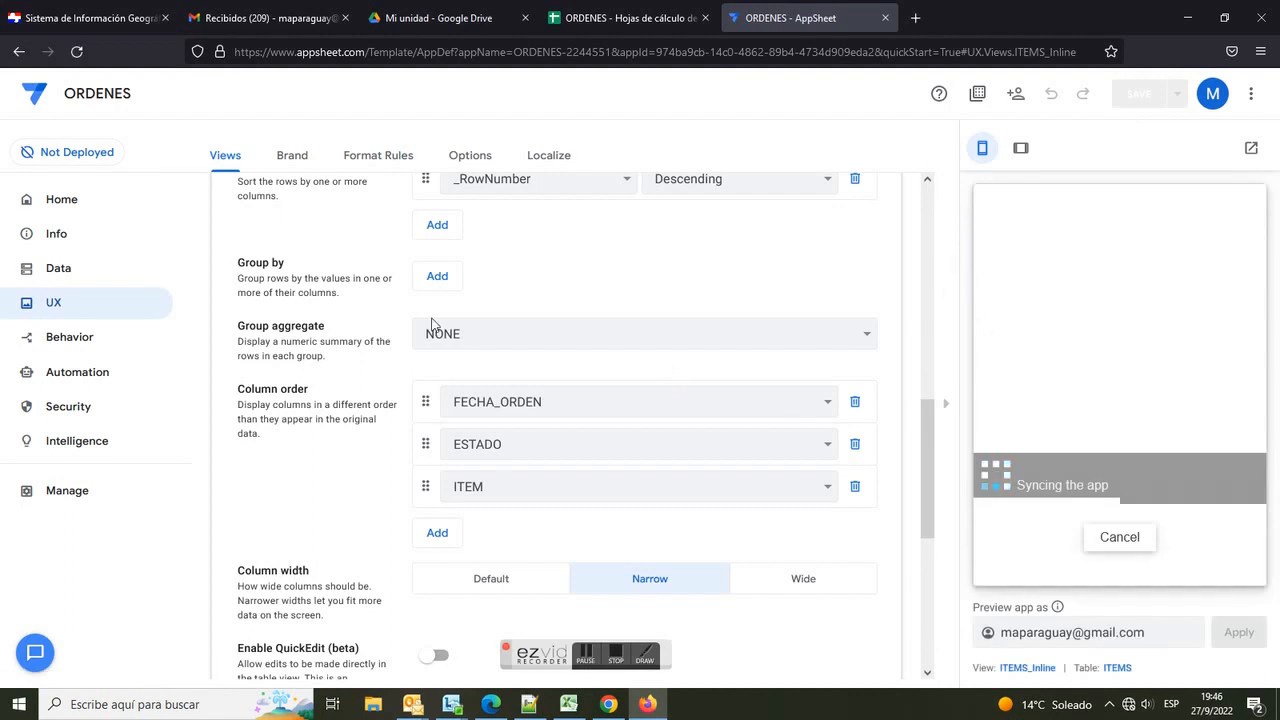
Step: Open the order's detail in the preview to check its related items table
{"action": "left_click", "coordinate": [80, 276]}
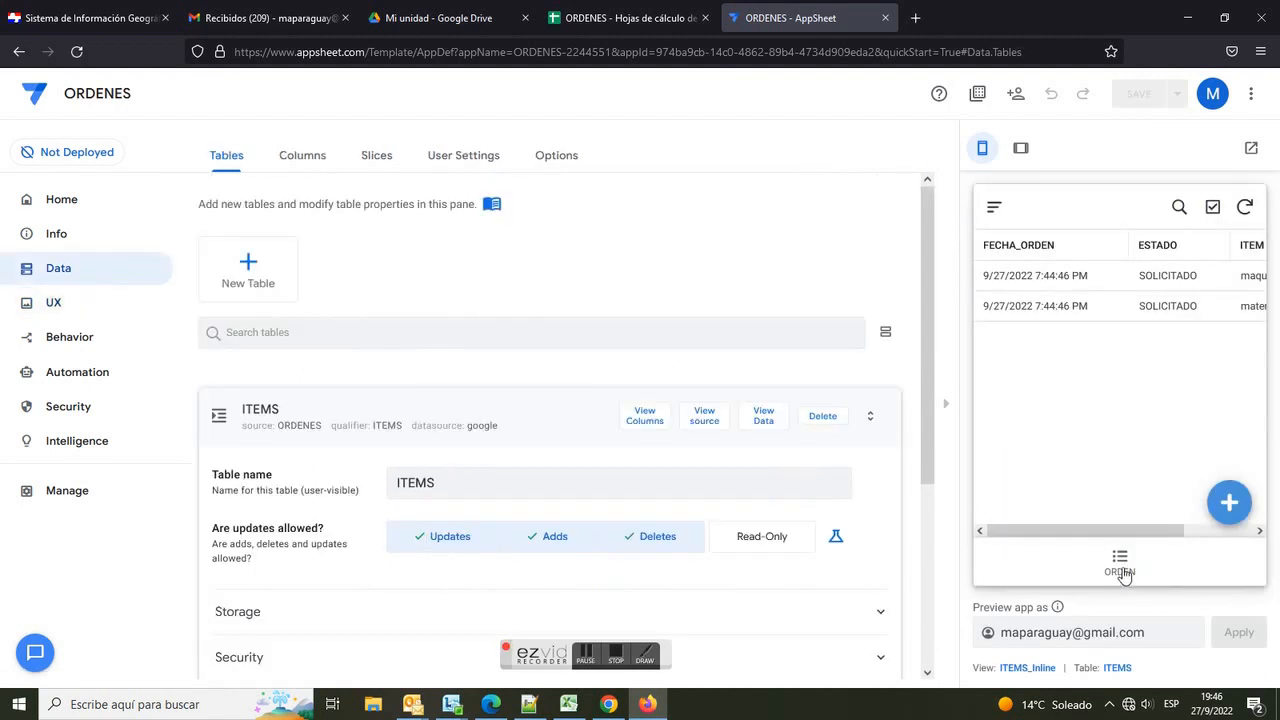
{"action": "left_click", "coordinate": [1121, 566]}
{"action": "left_click", "coordinate": [1126, 299]}
{"action": "scroll", "coordinate": [1151, 346], "scroll_direction": "down", "scroll_amount": 3}
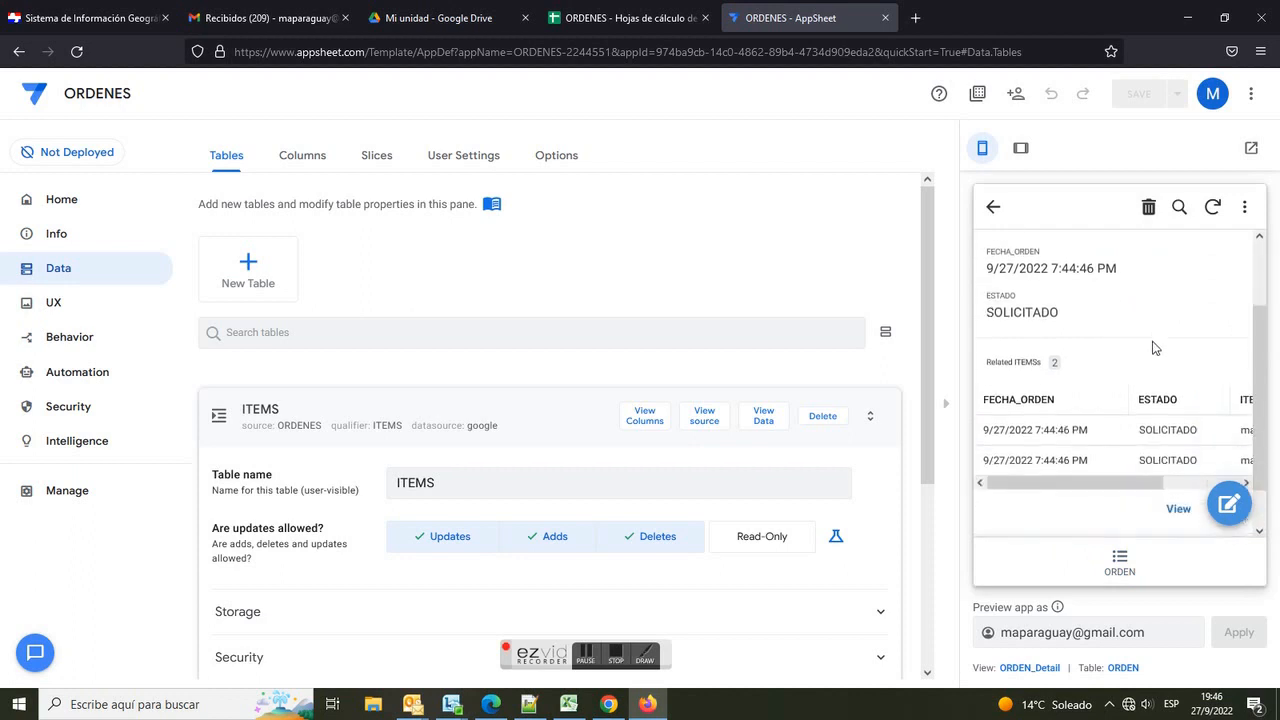
{"action": "scroll", "coordinate": [1153, 358], "scroll_direction": "up", "scroll_amount": 3}
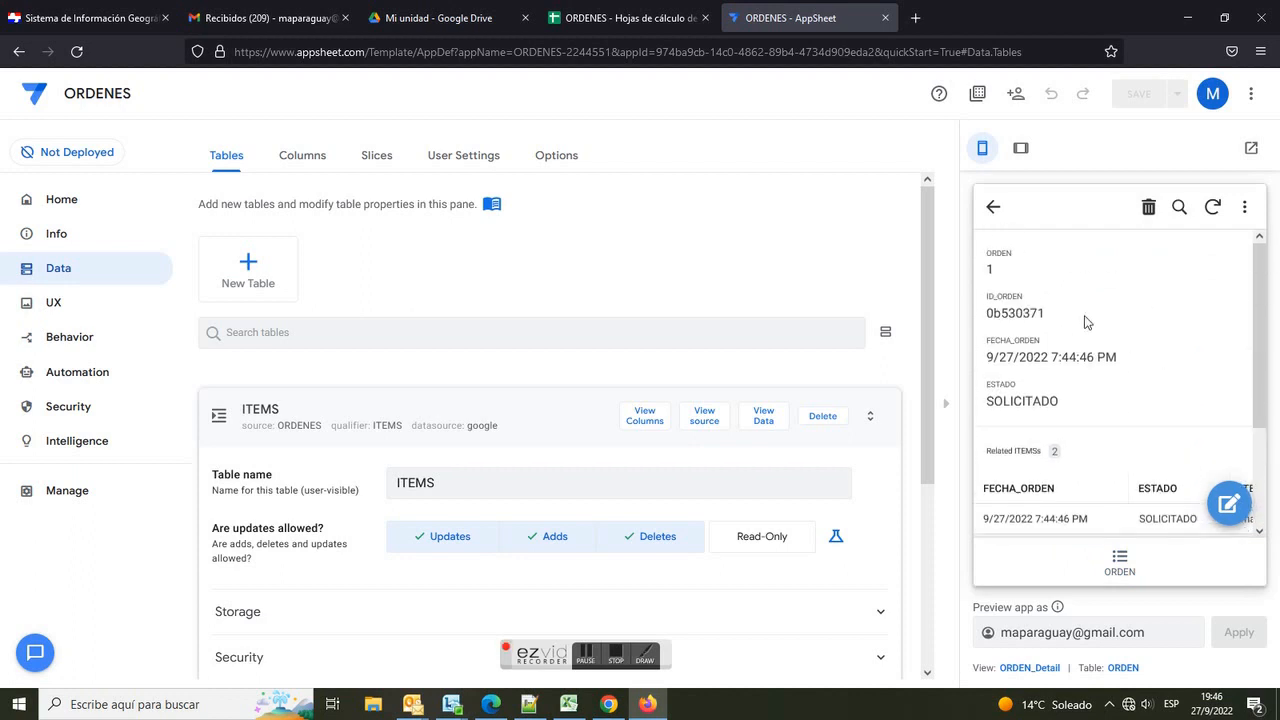
{"action": "left_click", "coordinate": [995, 224]}
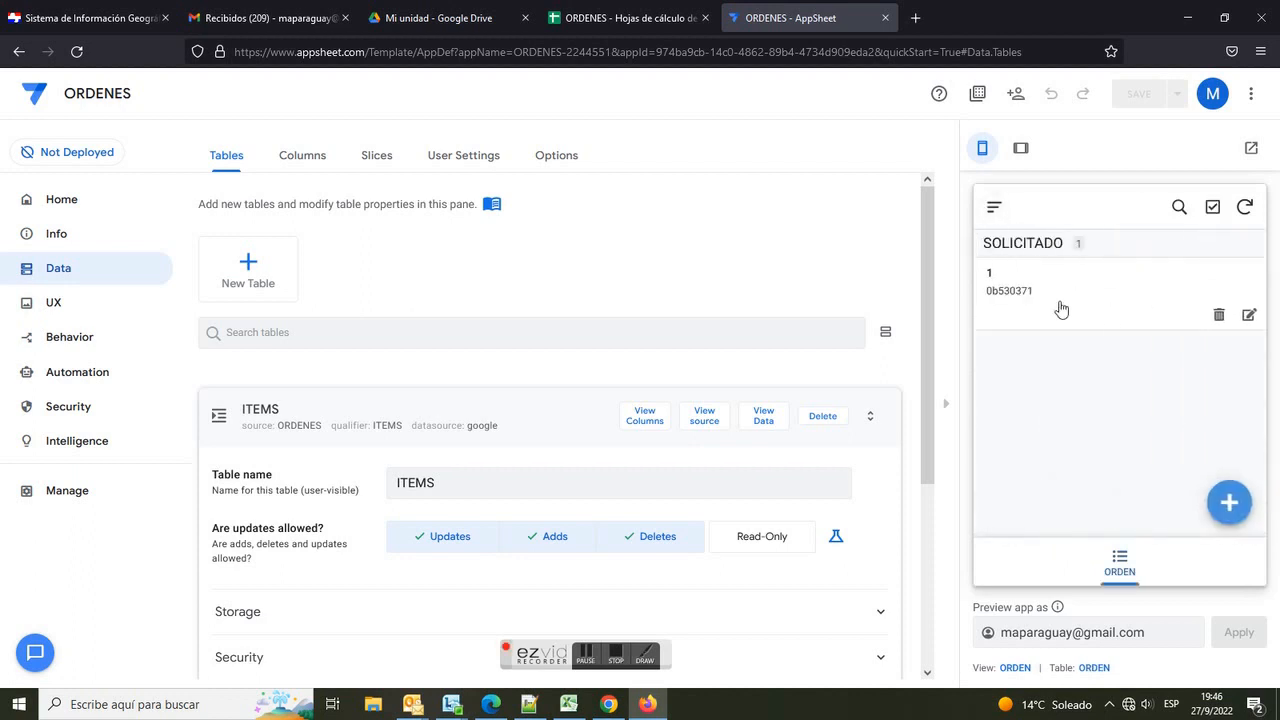
{"action": "left_click", "coordinate": [616, 655]}
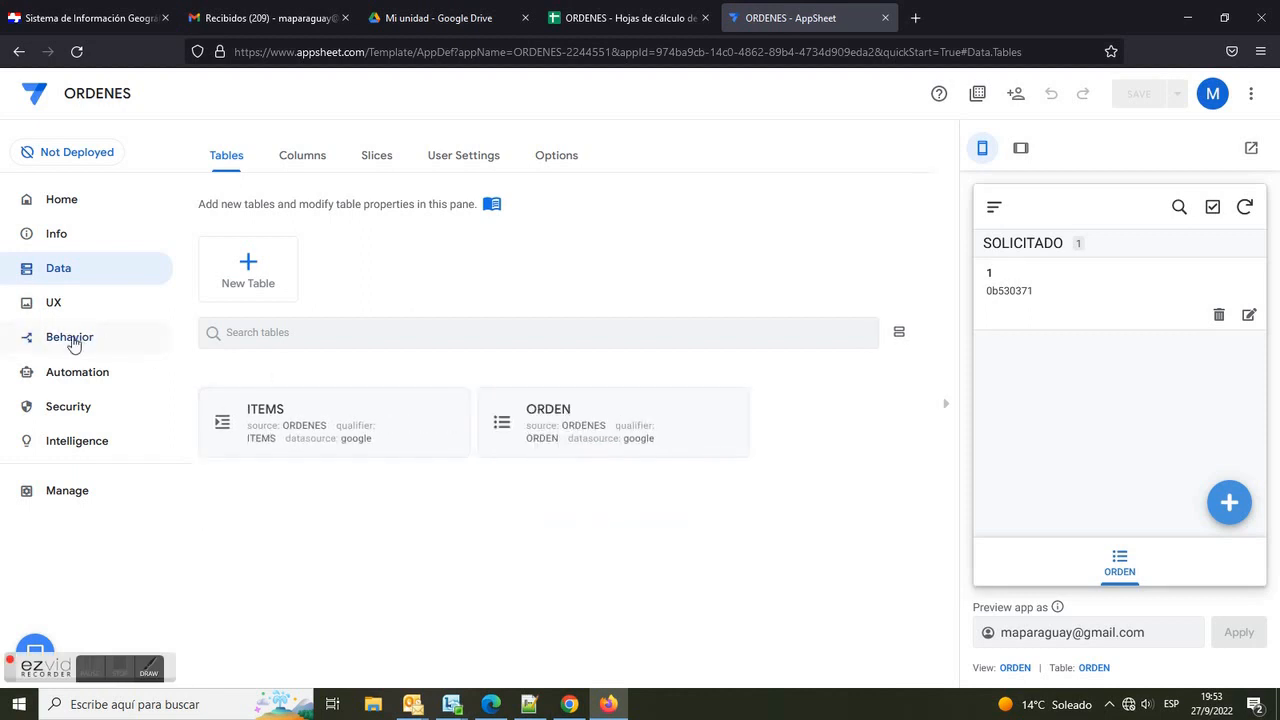
Step: Create a new action named ACTUALIZA FECHA that applies to records of the ITEMS table
{"action": "left_click", "coordinate": [79, 341]}
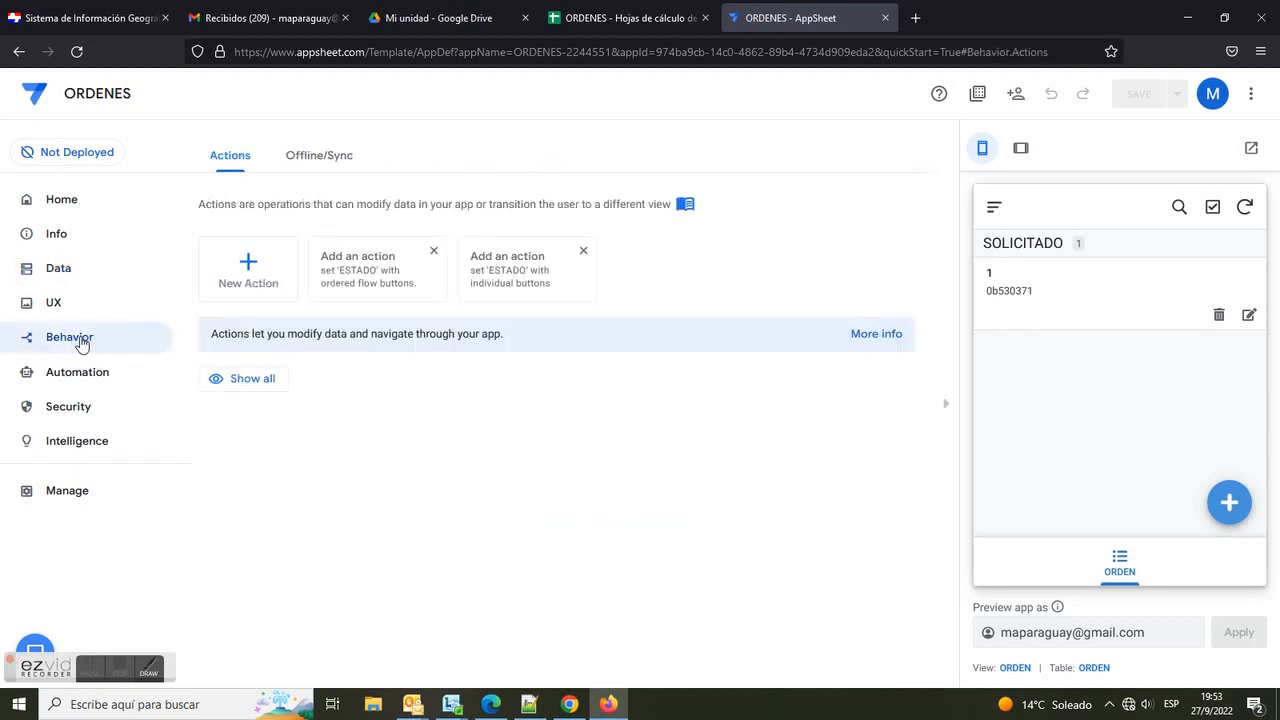
{"action": "left_click", "coordinate": [248, 266]}
{"action": "left_click_drag", "start_coordinate": [462, 264], "coordinate": [278, 256]}
{"action": "type", "text": "ACTUALIZA FECHA"}
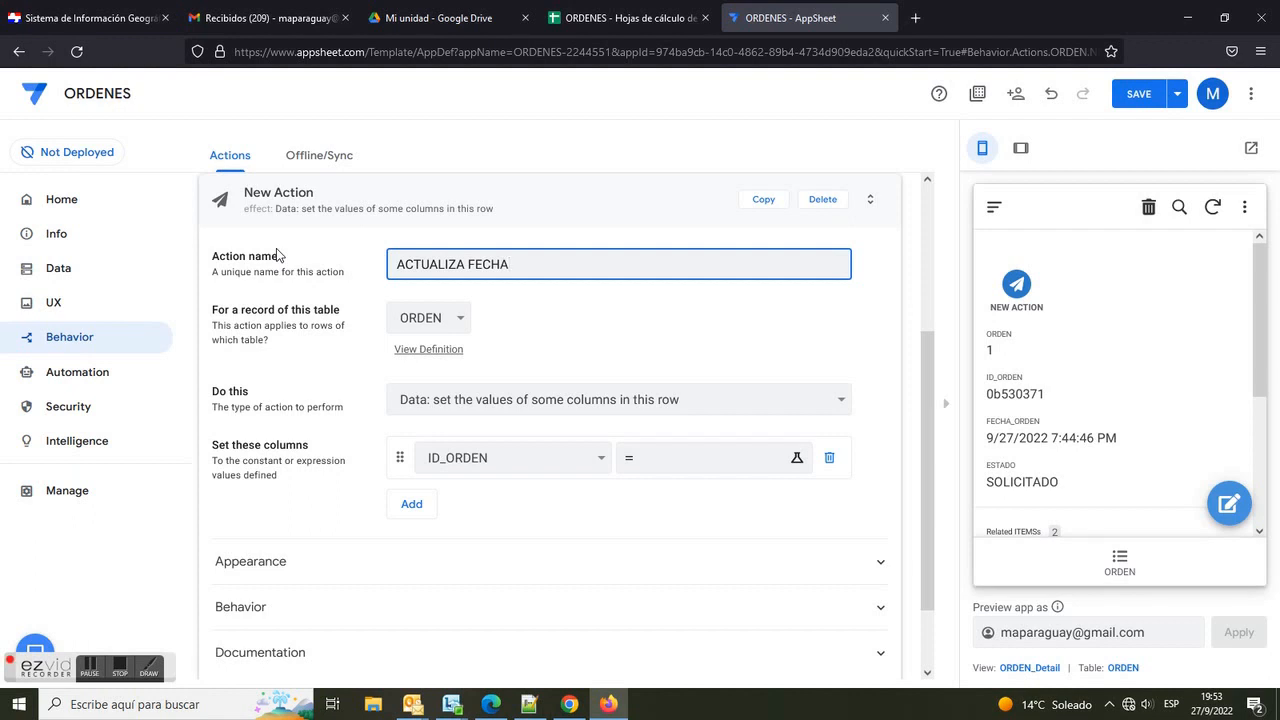
{"action": "left_click", "coordinate": [420, 318]}
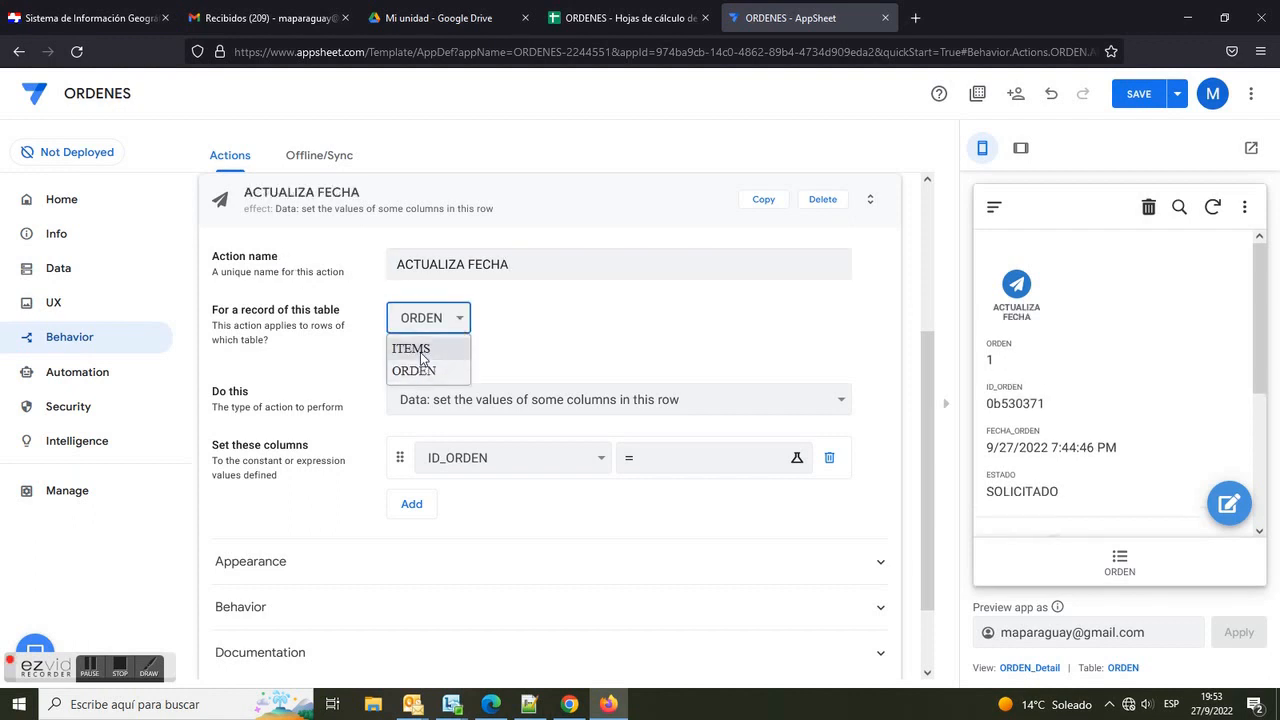
{"action": "left_click", "coordinate": [421, 350]}
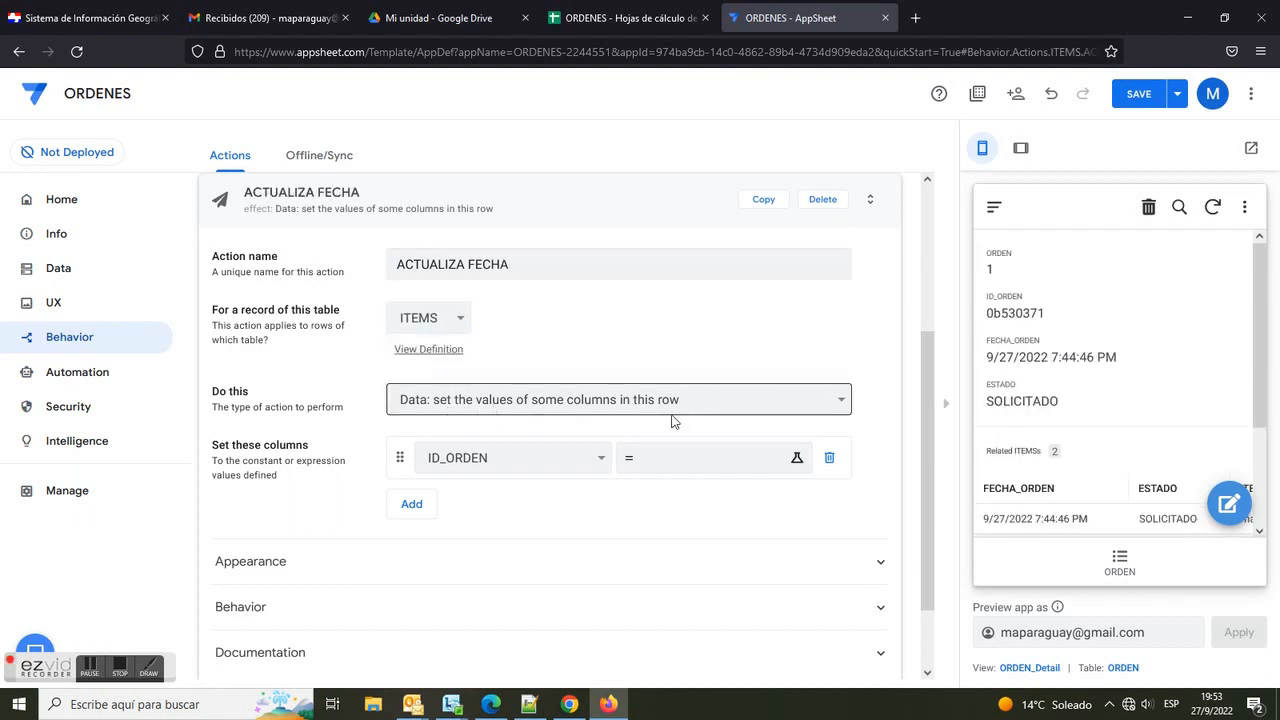
Step: Set the action to update FECHA_ORDEN with LOOKUP([_THISROW].[ID_ORDEN], ORDEN, ID_ORDEN, FECHA_ORDEN), copied from the EXPRESIONES.cbl file in Notepad++
{"action": "left_click", "coordinate": [603, 459]}
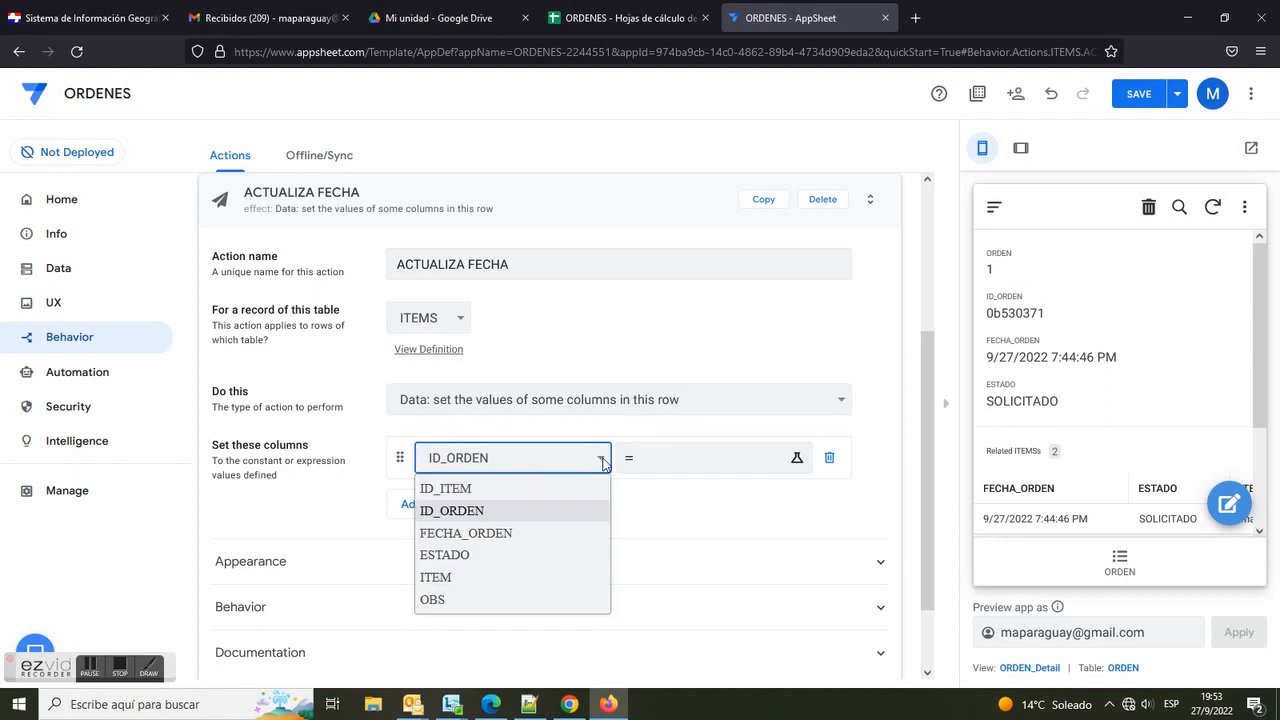
{"action": "left_click", "coordinate": [506, 540]}
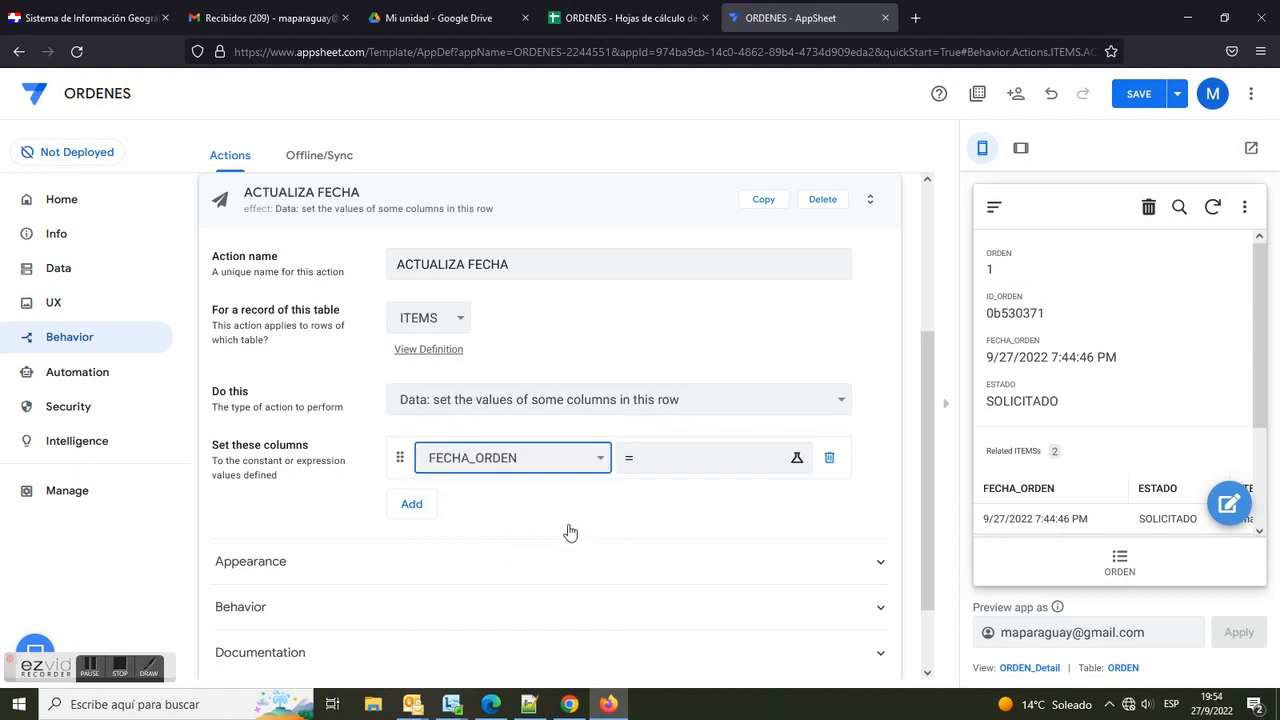
{"action": "left_click", "coordinate": [699, 464]}
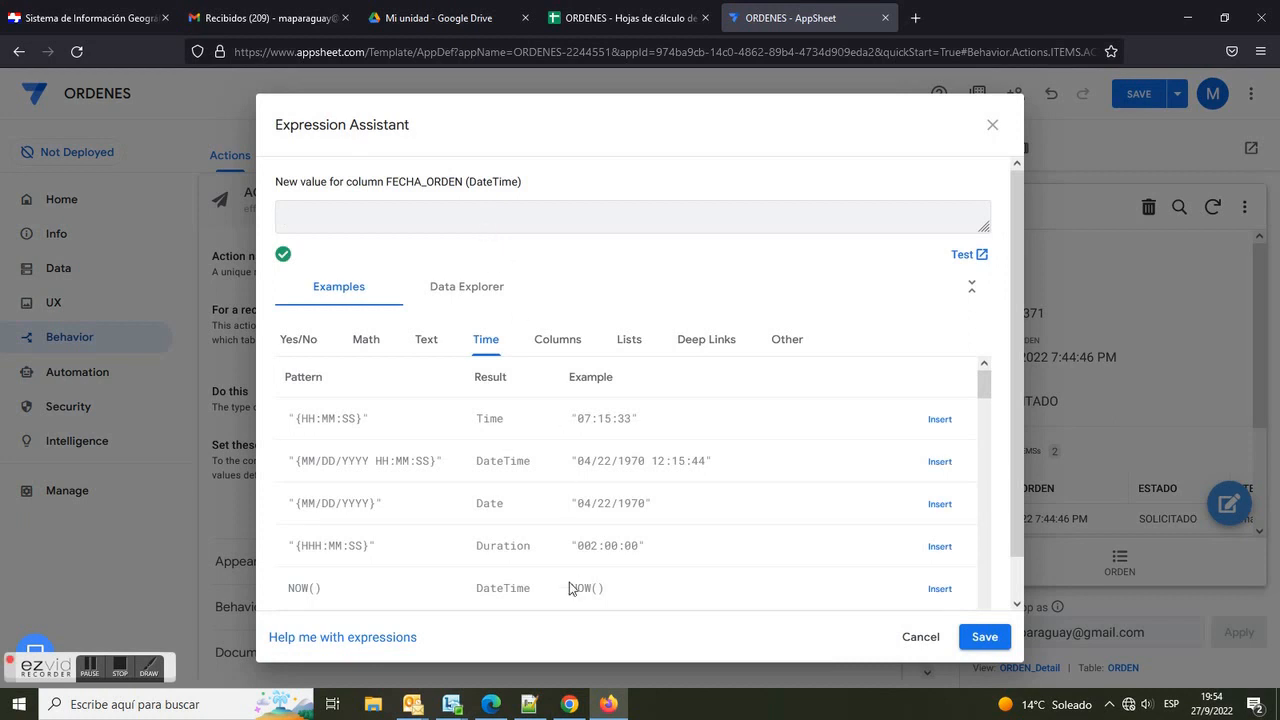
{"action": "left_click", "coordinate": [529, 704]}
{"action": "left_click_drag", "start_coordinate": [106, 332], "coordinate": [905, 332]}
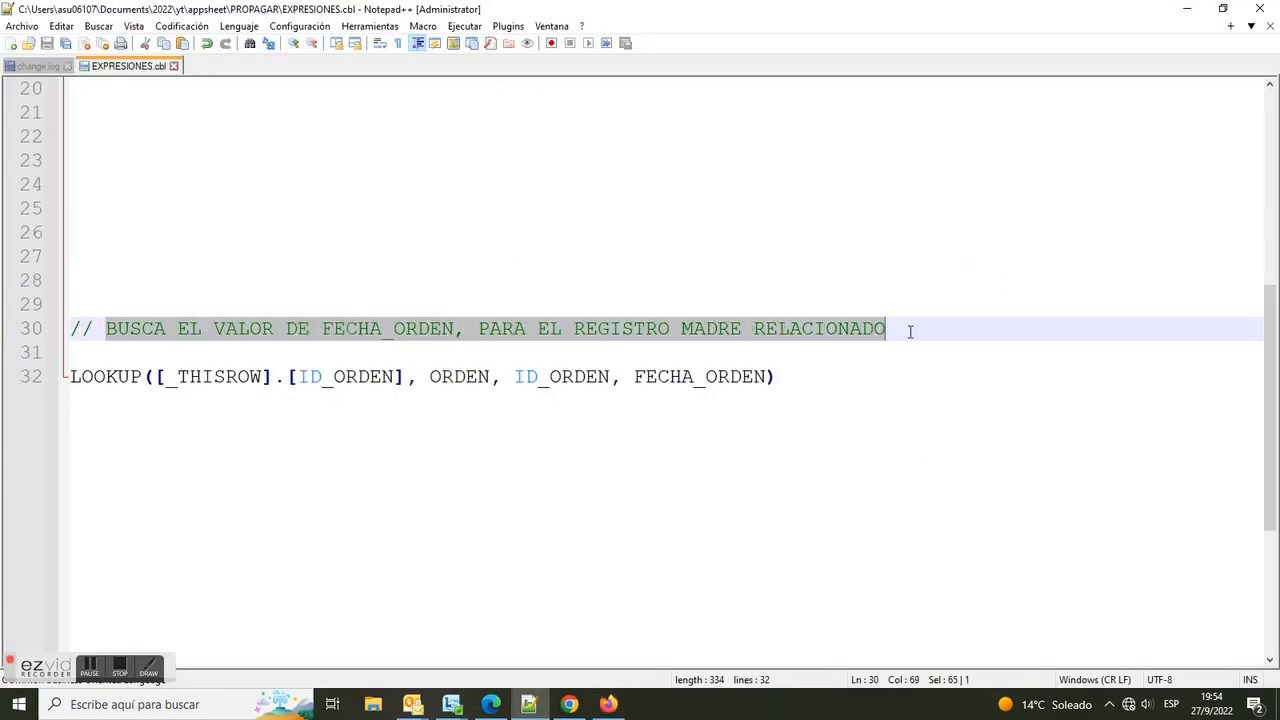
{"action": "left_click", "coordinate": [779, 377]}
{"action": "mouse_move", "coordinate": [805, 378]}
{"action": "left_mouse_down"}
{"action": "mouse_move", "coordinate": [59, 390]}
{"action": "mouse_move", "coordinate": [812, 378]}
{"action": "left_mouse_up"}
{"action": "key", "text": "ctrl+c"}
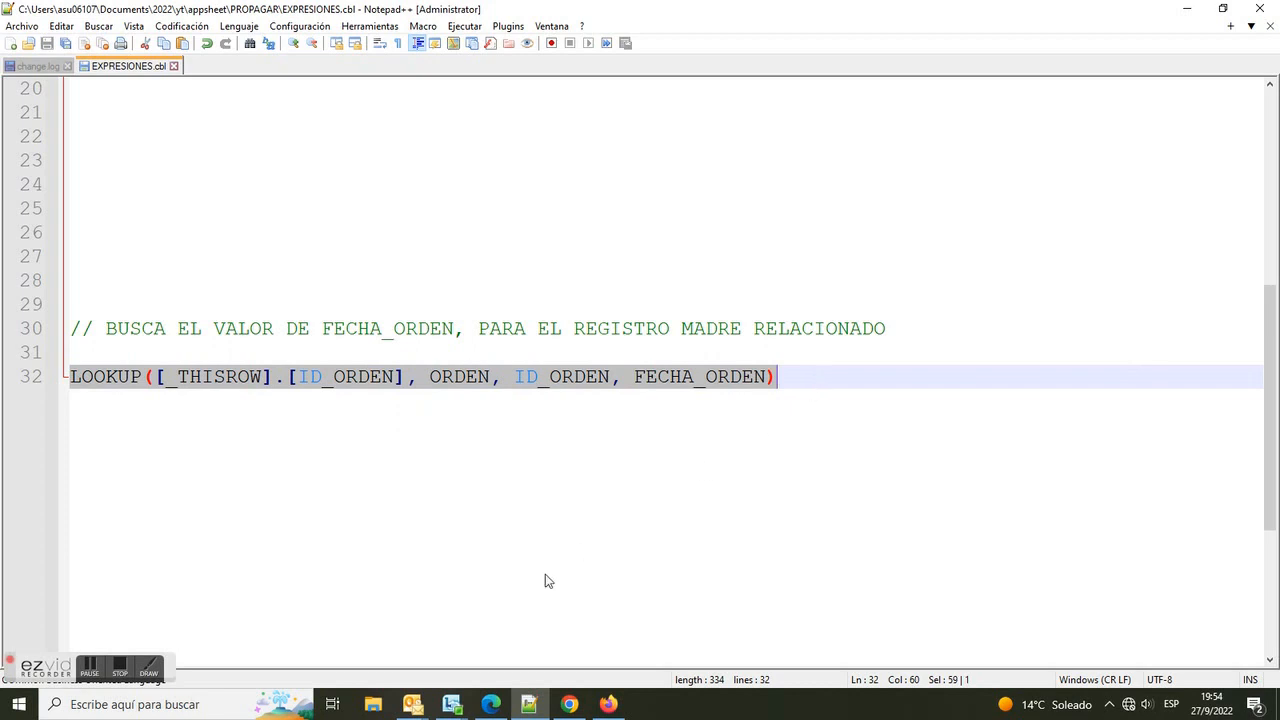
{"action": "left_click", "coordinate": [569, 704]}
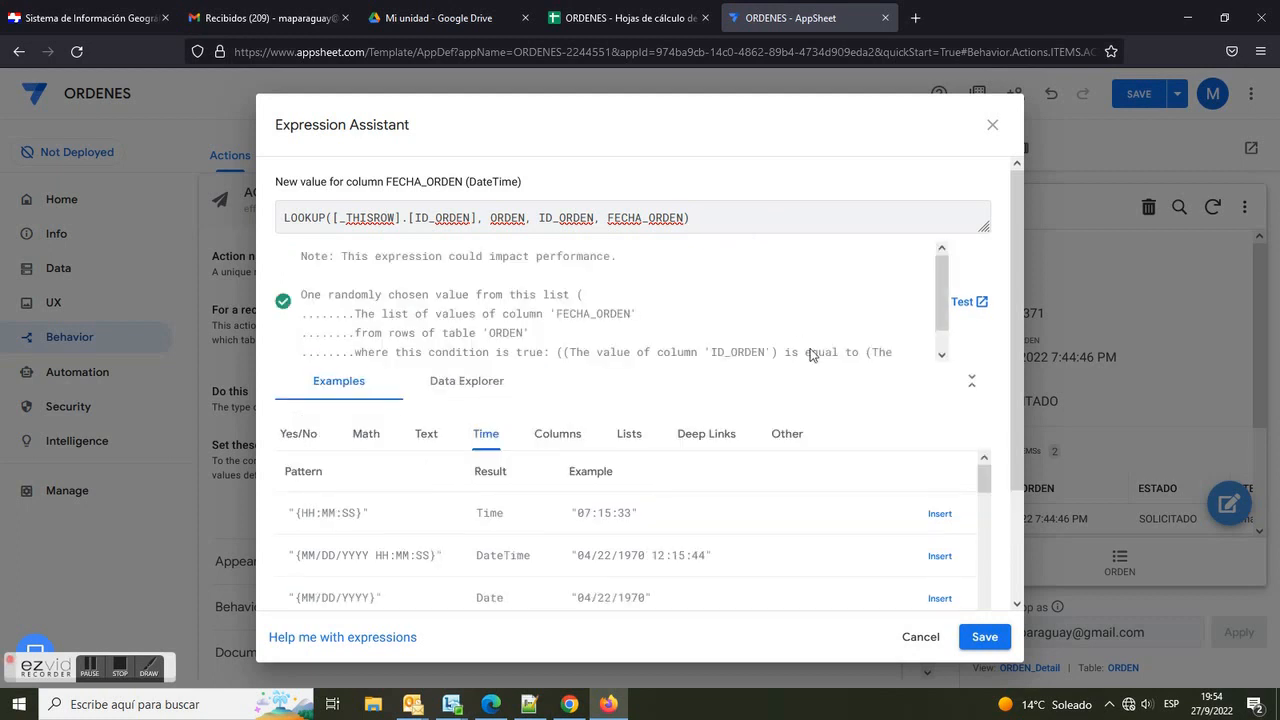
{"action": "left_click", "coordinate": [980, 640]}
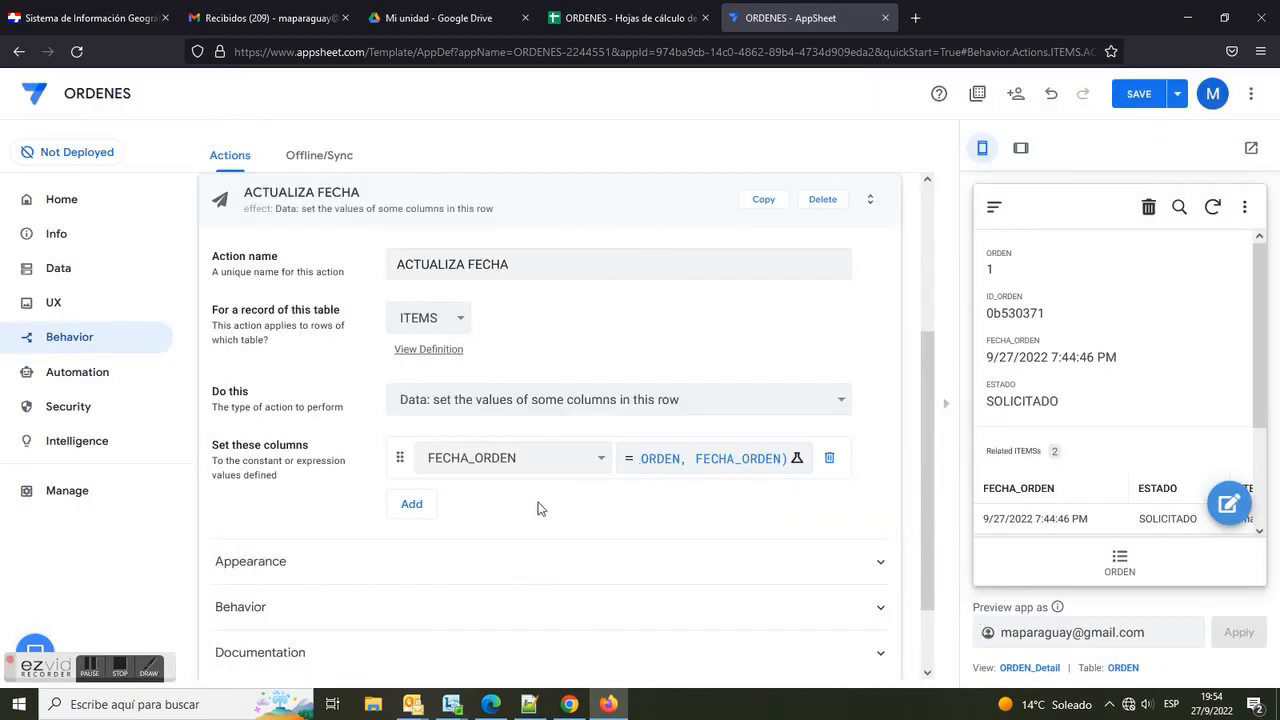
Step: Set the ACTUALIZA FECHA action's prominence to Do not display and collapse the action
{"action": "left_click", "coordinate": [276, 561]}
{"action": "scroll", "coordinate": [650, 575], "scroll_direction": "down", "scroll_amount": 3}
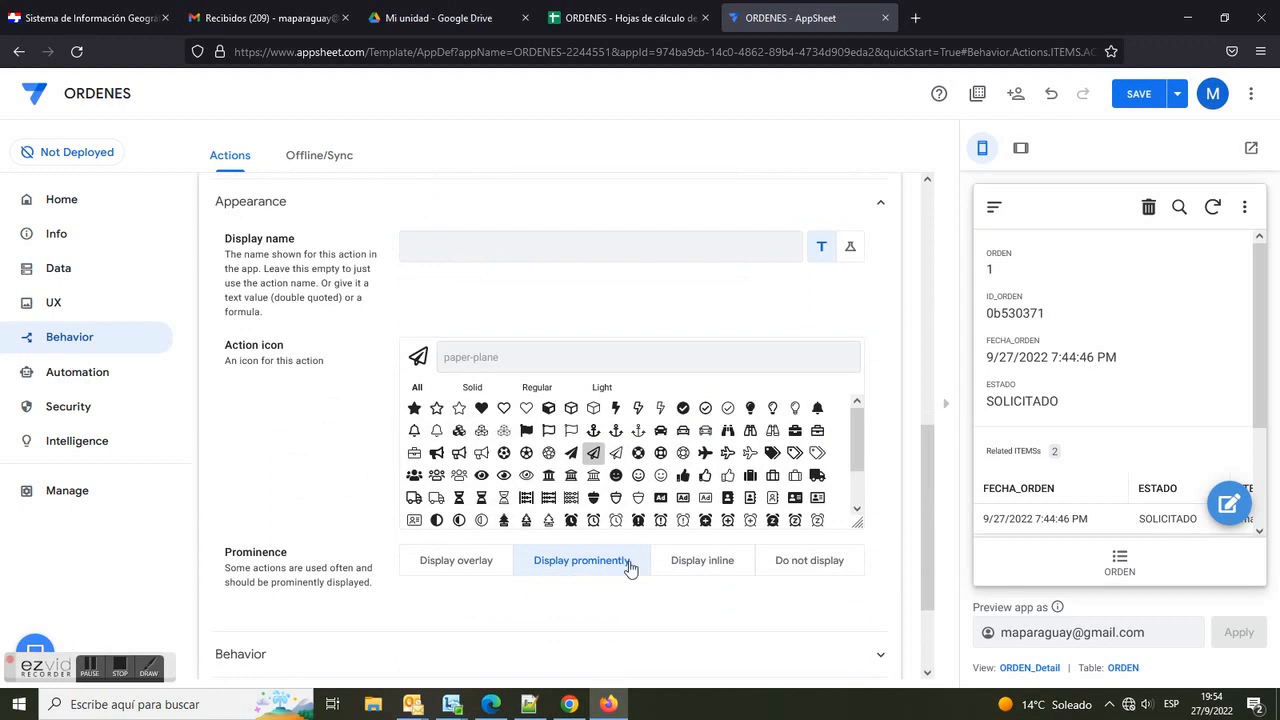
{"action": "scroll", "coordinate": [310, 618], "scroll_direction": "down", "scroll_amount": 2}
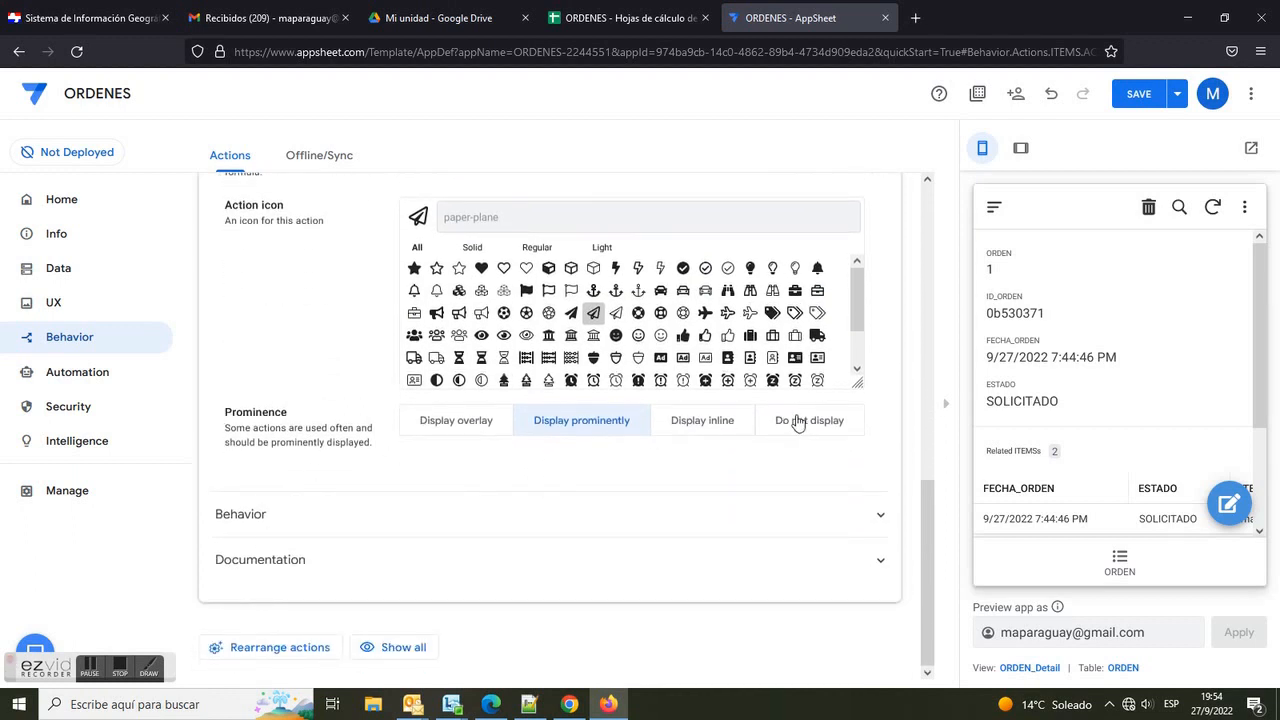
{"action": "left_click", "coordinate": [808, 420]}
{"action": "scroll", "coordinate": [912, 436], "scroll_direction": "up", "scroll_amount": 6}
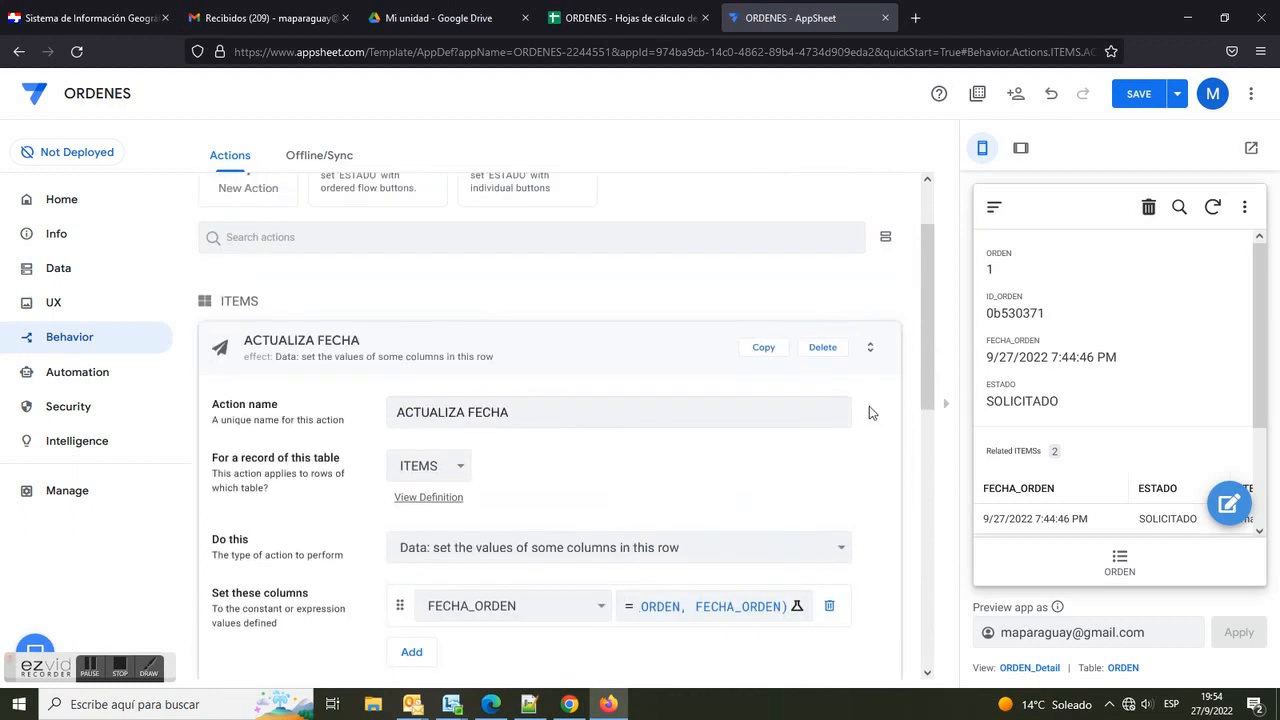
{"action": "left_click", "coordinate": [574, 350]}
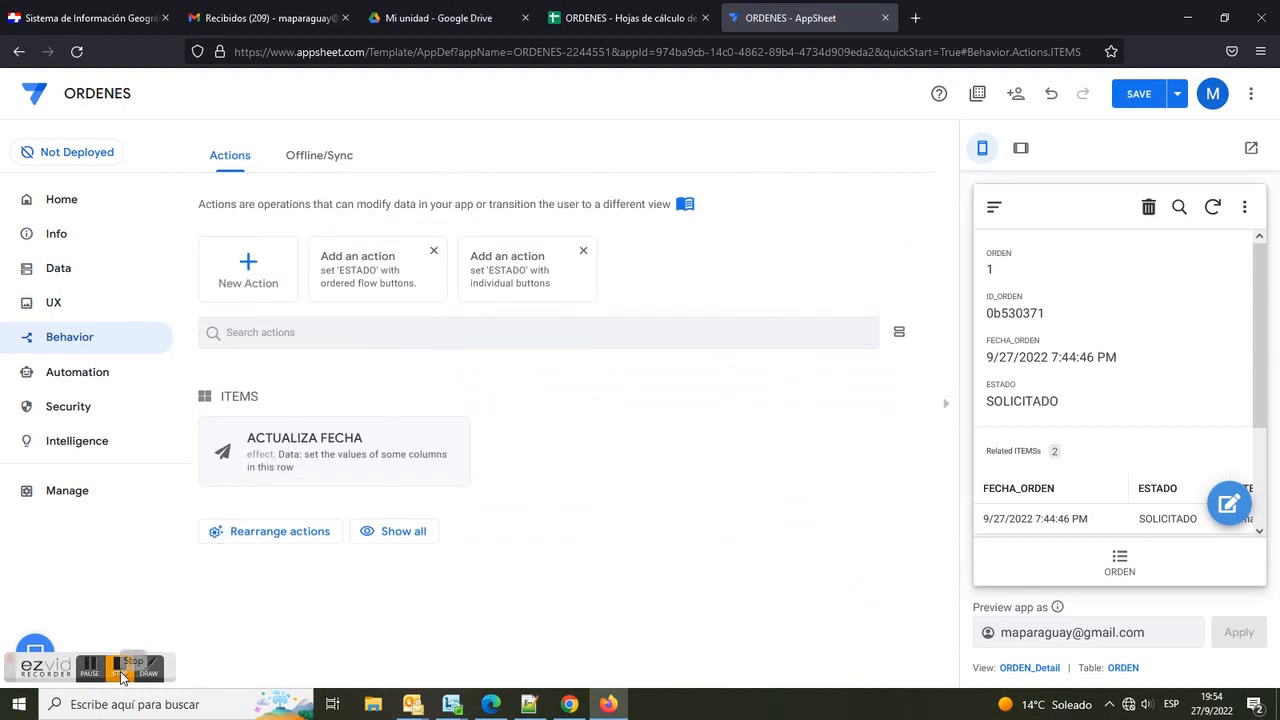
Step: Create a second action named ACTUALIZA ESTADO that applies to records of the ITEMS table
{"action": "left_click", "coordinate": [245, 272]}
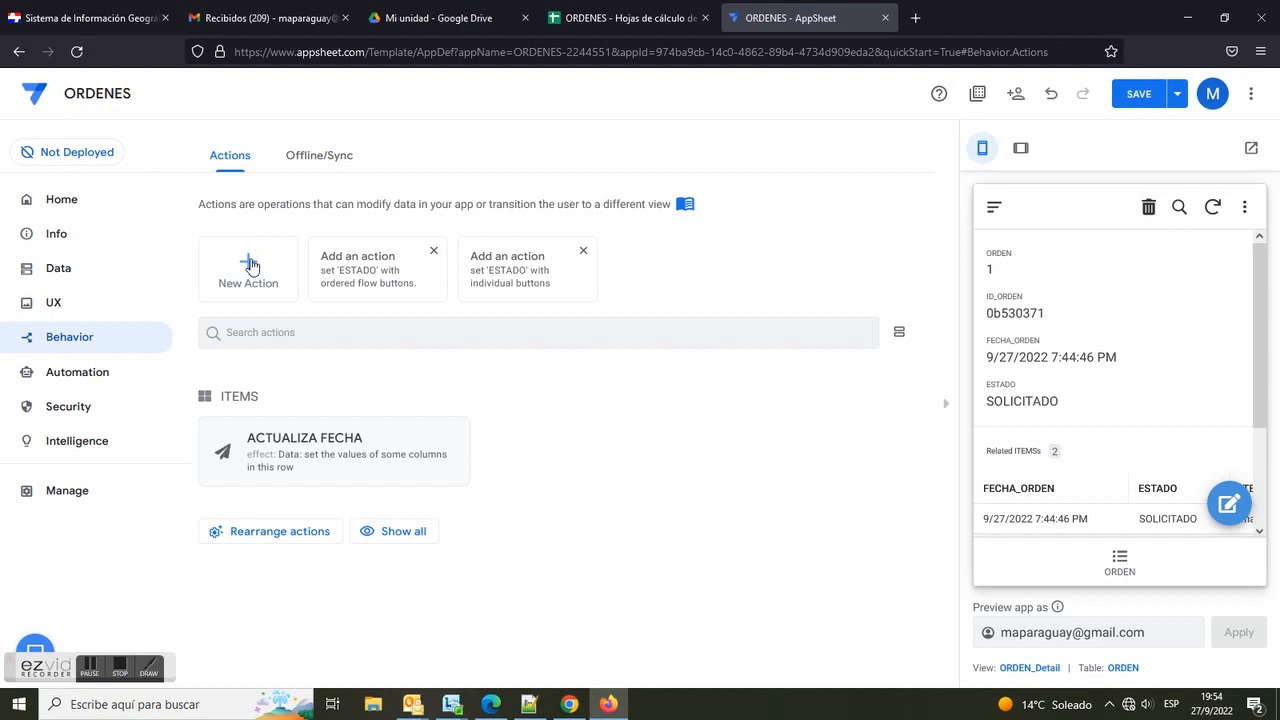
{"action": "left_click", "coordinate": [489, 268]}
{"action": "left_click_drag", "start_coordinate": [468, 266], "coordinate": [334, 262]}
{"action": "type", "text": "ACTUALIZA ESTADO"}
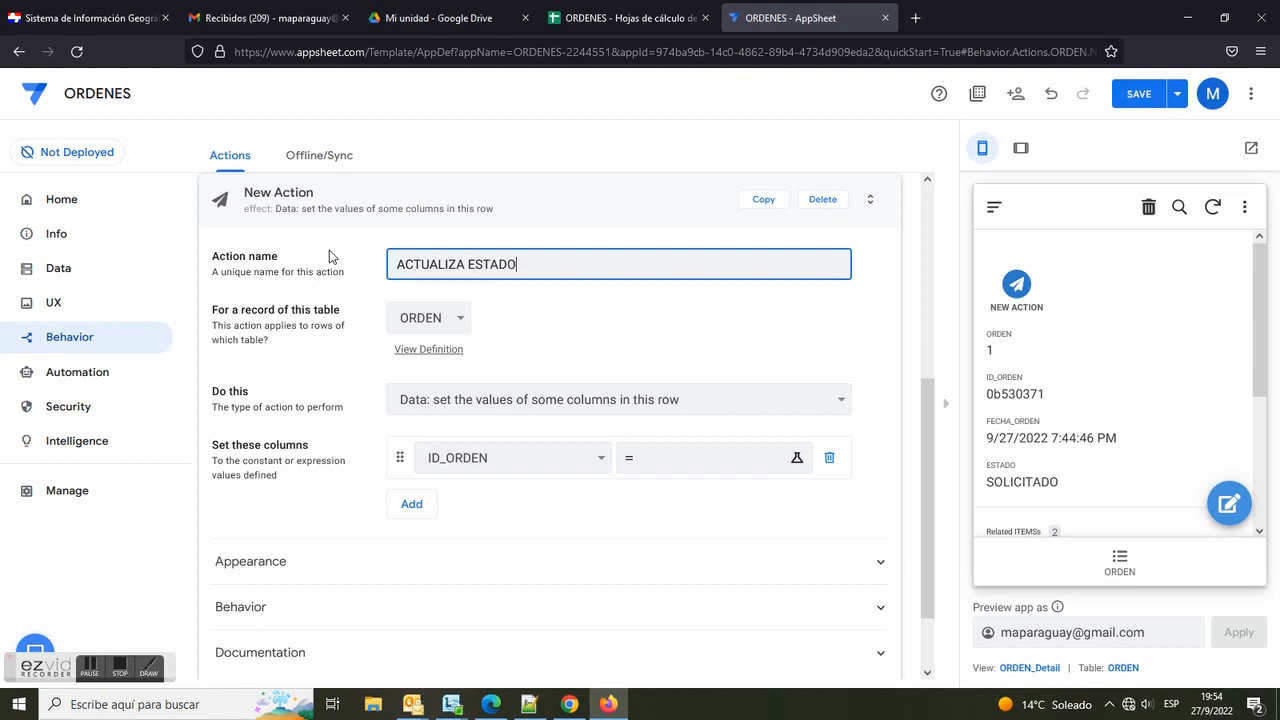
{"action": "left_click", "coordinate": [462, 318]}
{"action": "left_click", "coordinate": [412, 346]}
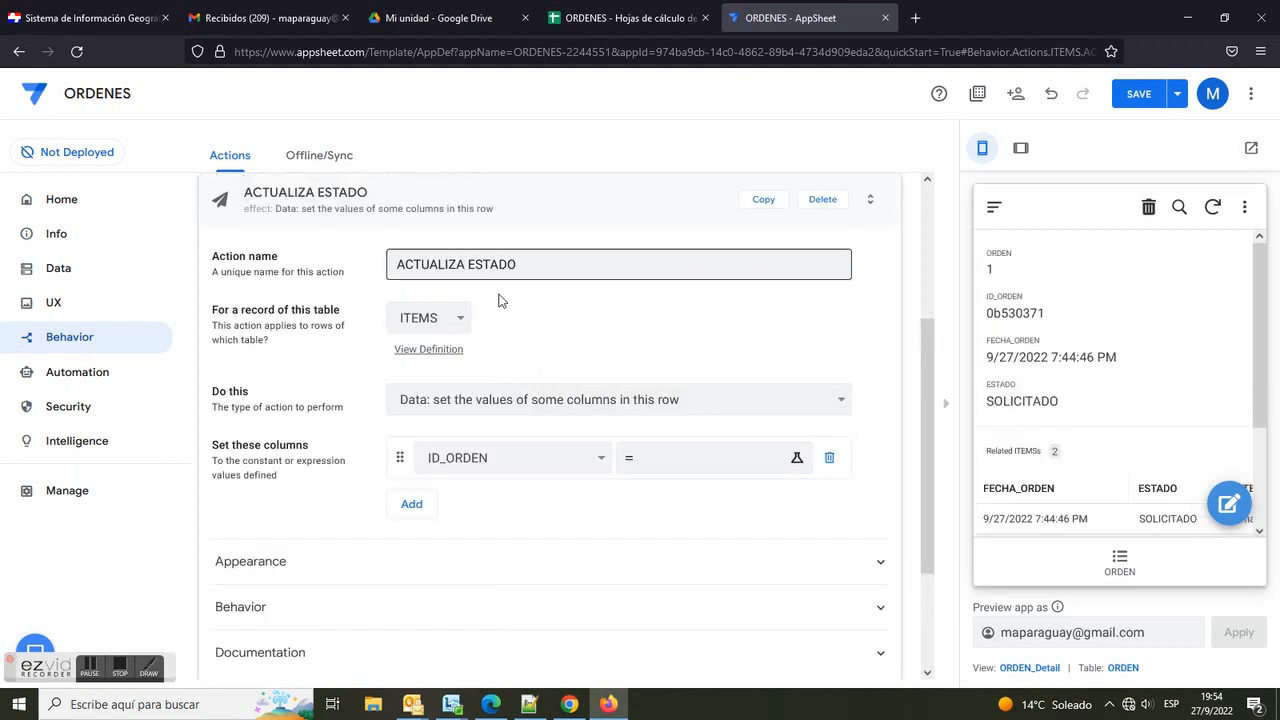
Step: Set the action to update ESTADO with LOOKUP([_THISROW].[ID_ORDEN], ORDEN, ID_ORDEN, ESTADO) and save the app
{"action": "left_click", "coordinate": [565, 458]}
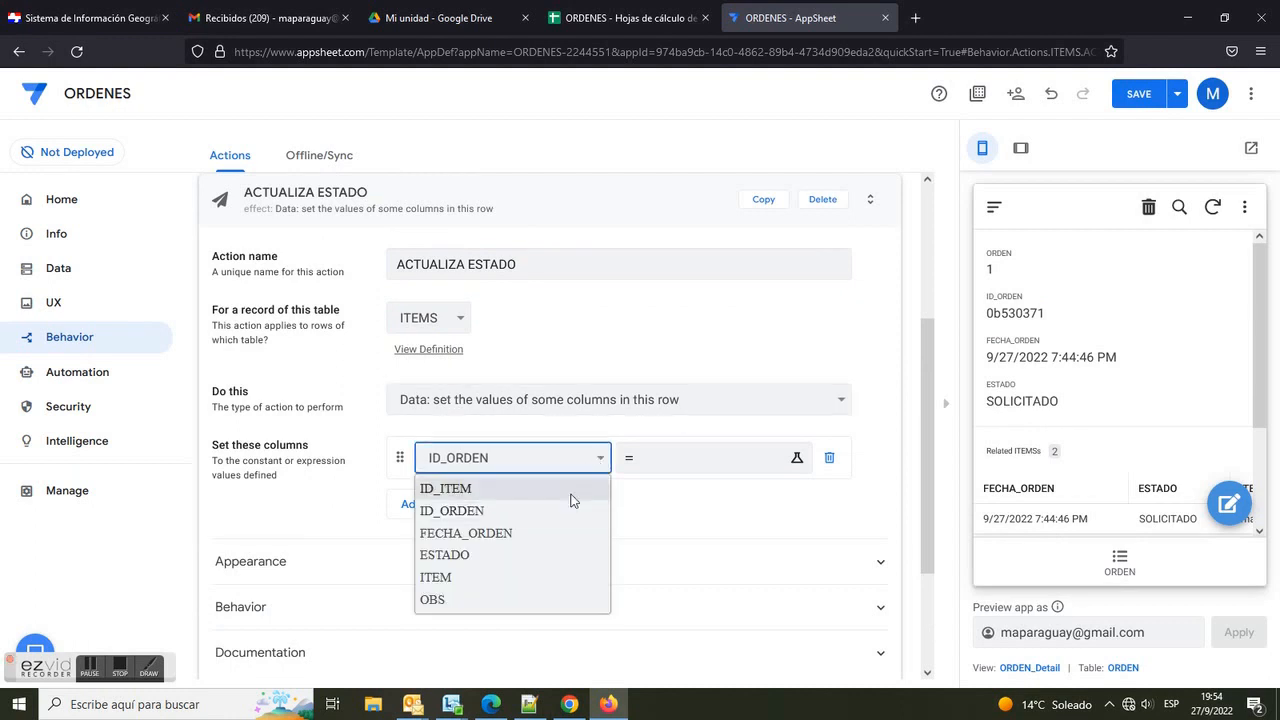
{"action": "left_click", "coordinate": [531, 562]}
{"action": "left_click", "coordinate": [682, 462]}
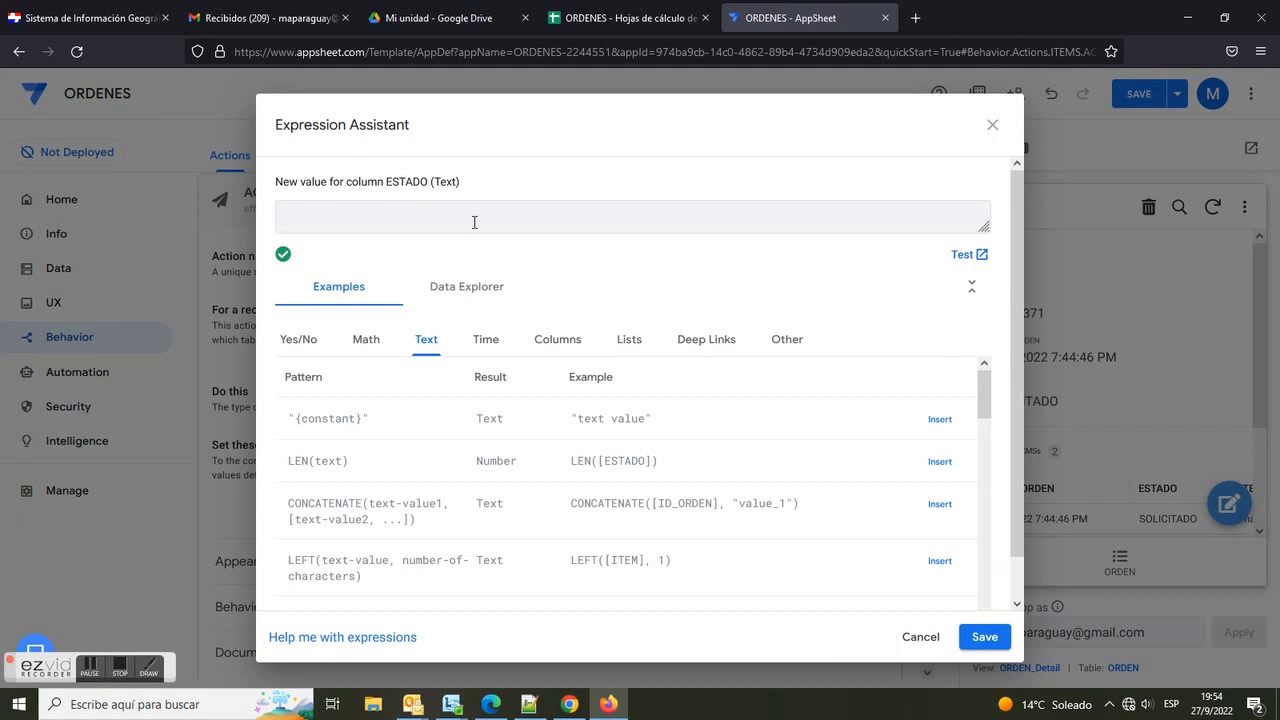
{"action": "key", "text": "ctrl+v"}
{"action": "left_click_drag", "start_coordinate": [609, 215], "coordinate": [684, 218]}
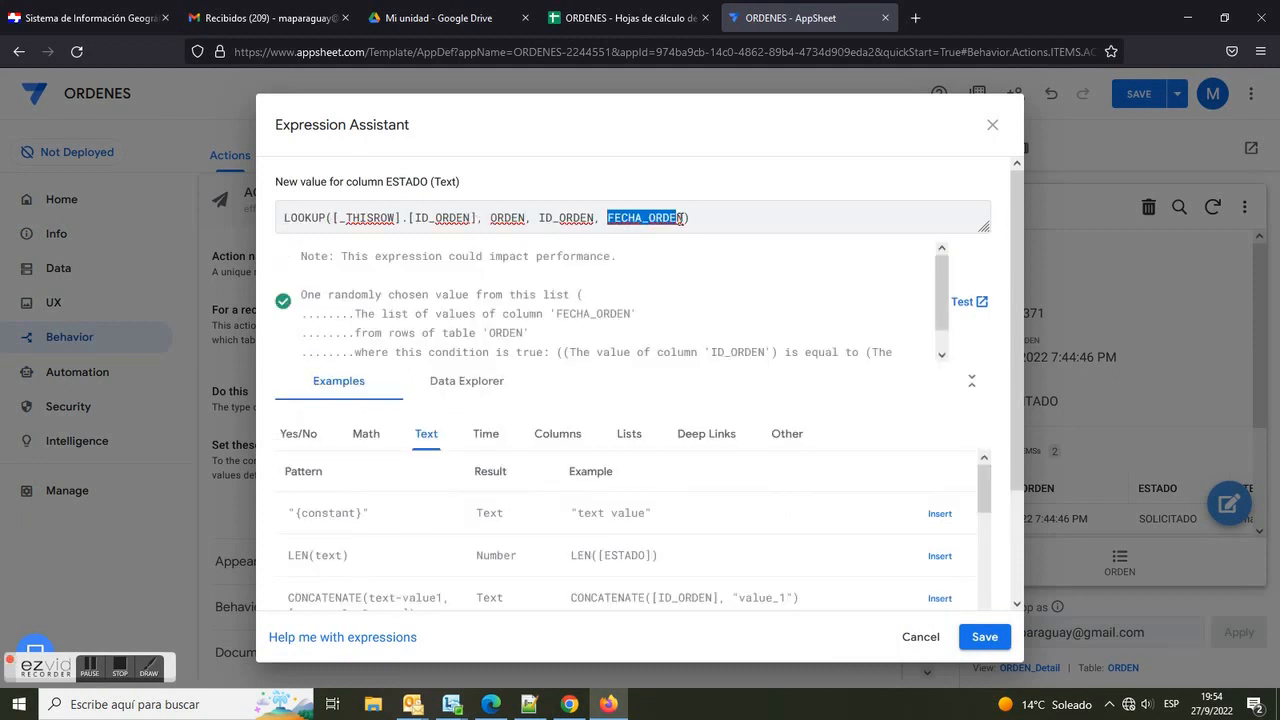
{"action": "type", "text": "E"}
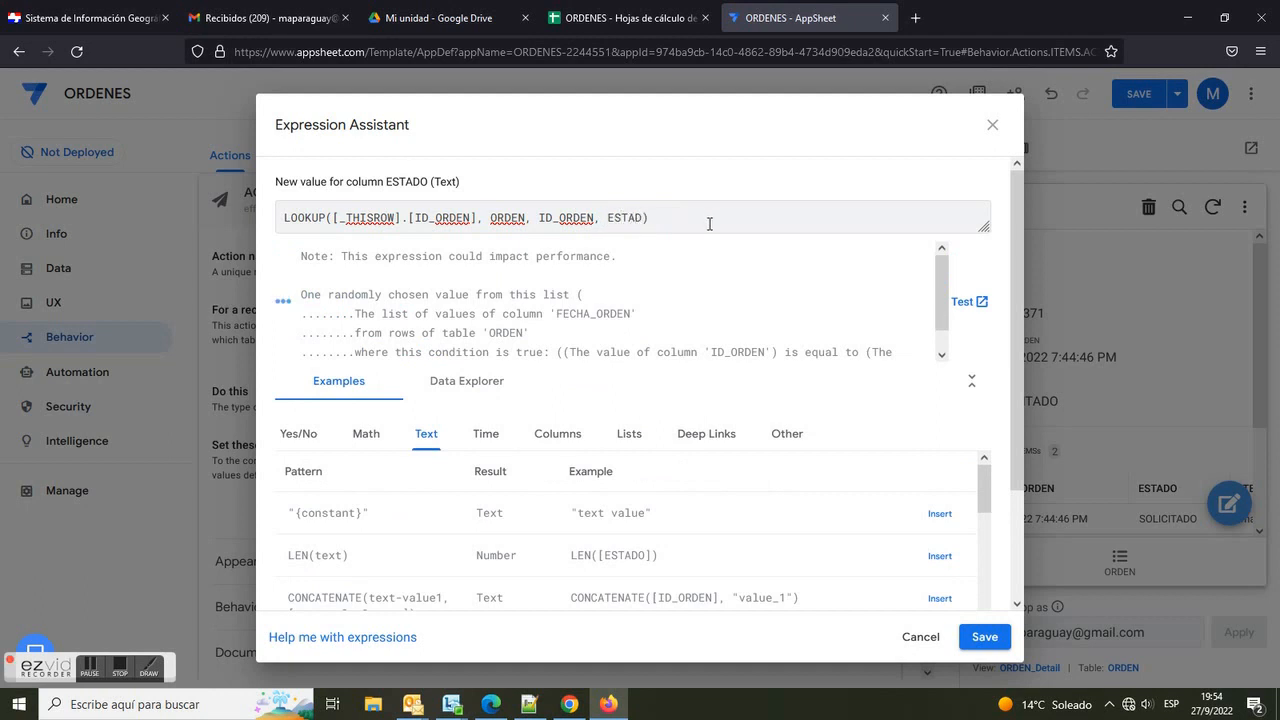
{"action": "left_click", "coordinate": [988, 634]}
{"action": "left_click", "coordinate": [1137, 96]}
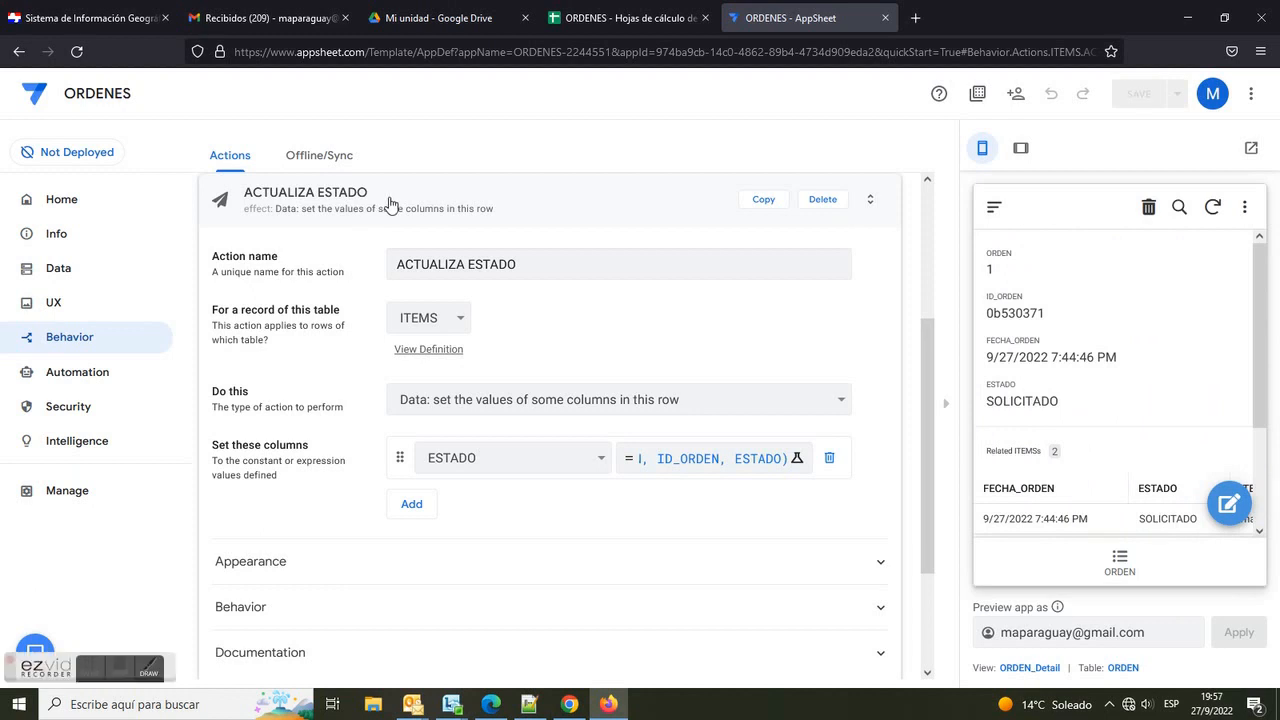
Step: Set the ACTUALIZA ESTADO action's prominence to Do not display and save the app
{"action": "left_click", "coordinate": [337, 565]}
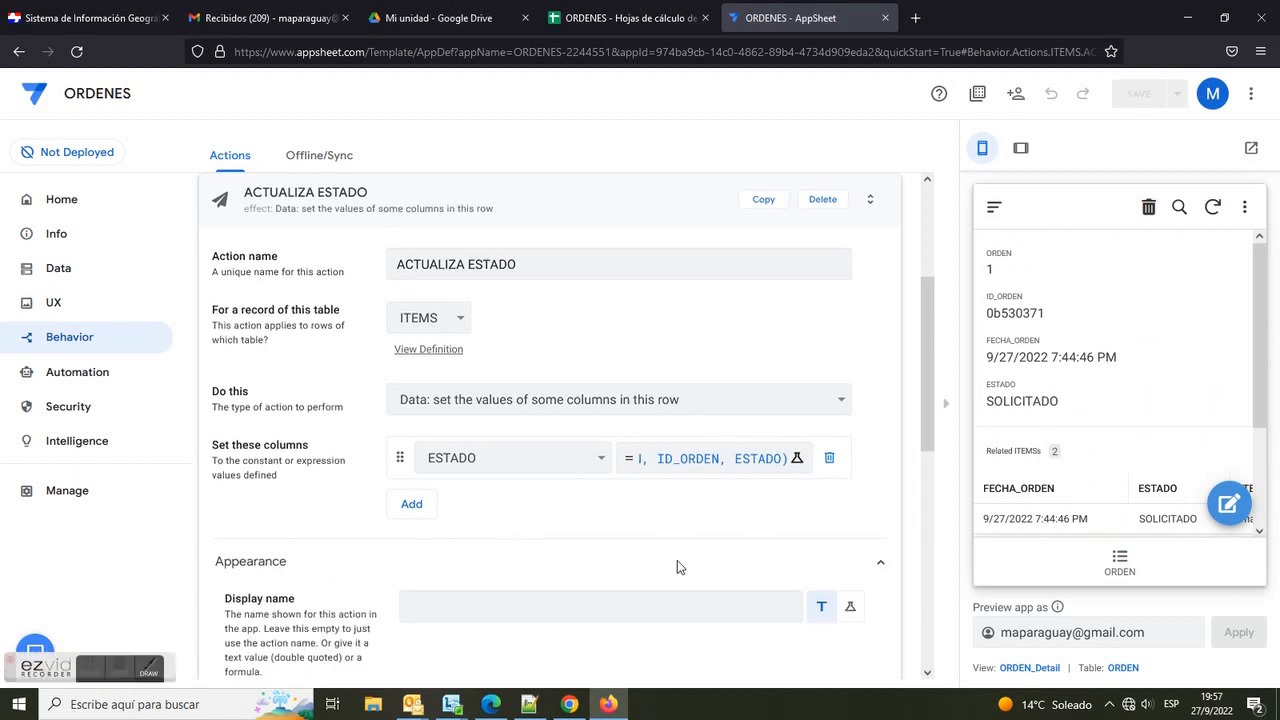
{"action": "scroll", "coordinate": [737, 575], "scroll_direction": "down", "scroll_amount": 5}
{"action": "left_click", "coordinate": [815, 420]}
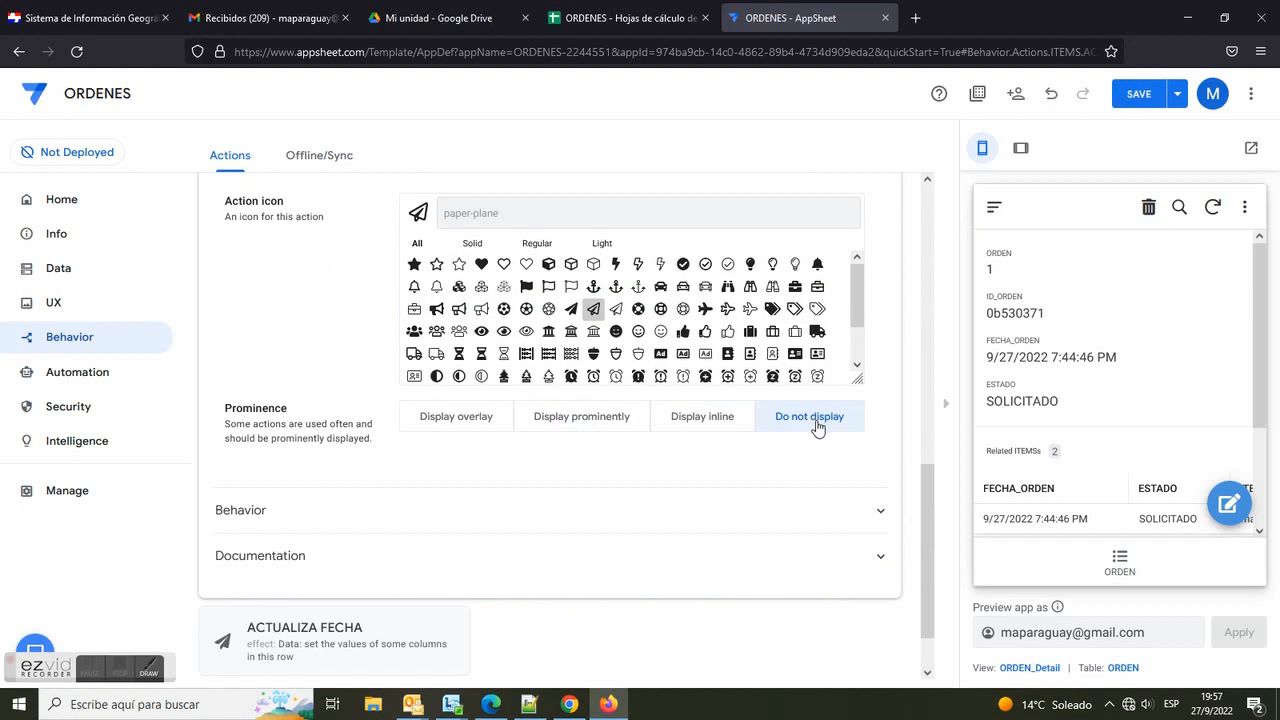
{"action": "left_click", "coordinate": [1139, 97]}
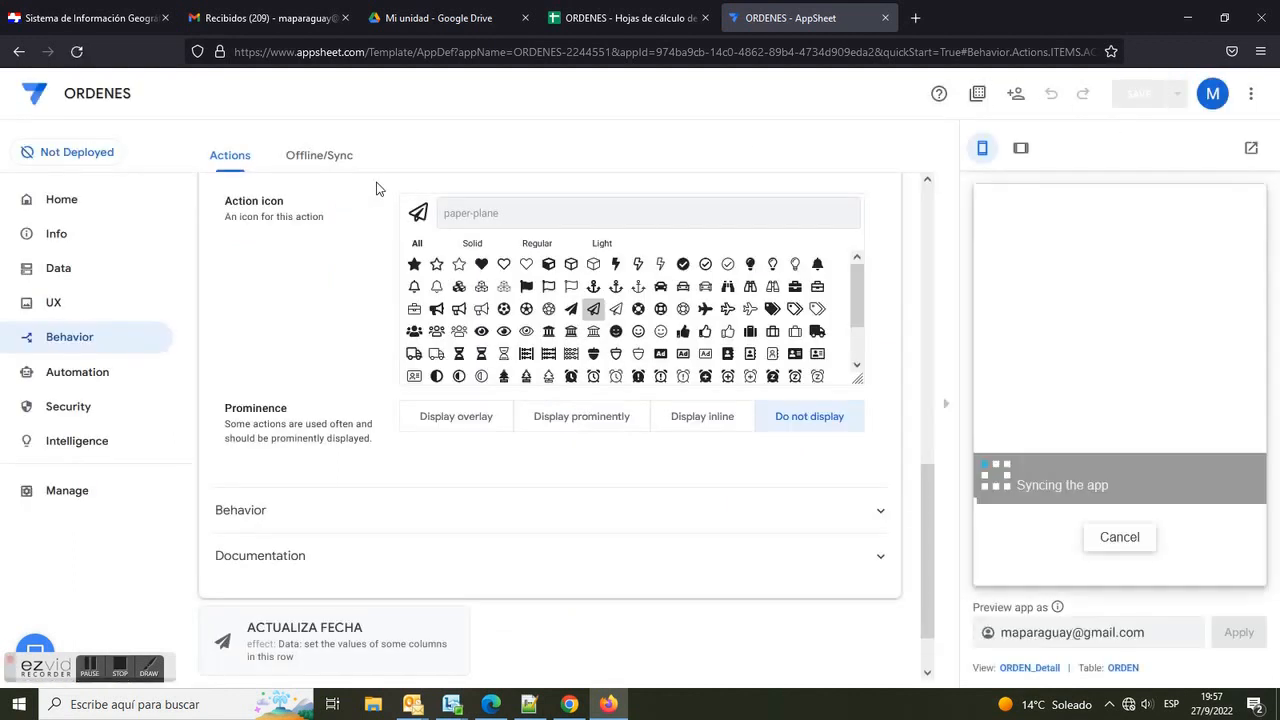
Step: Create a new custom bot named bot1 in Automation
{"action": "left_click", "coordinate": [125, 673]}
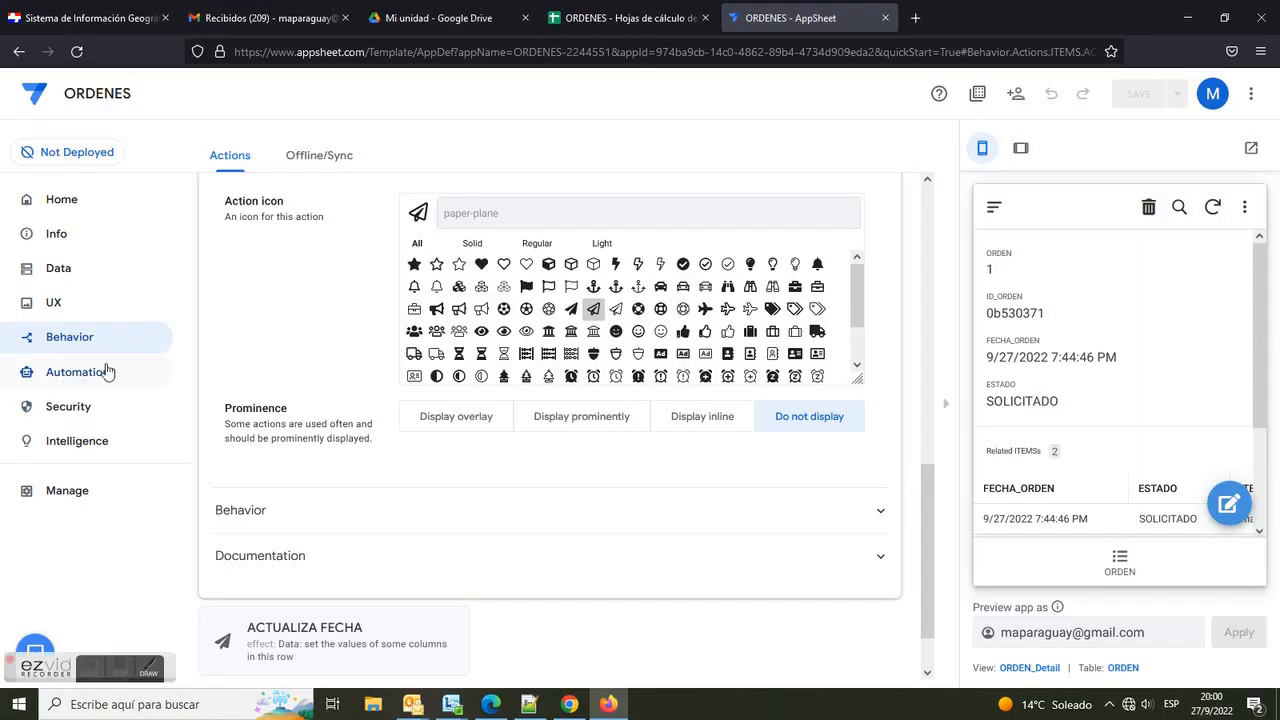
{"action": "left_click", "coordinate": [86, 378]}
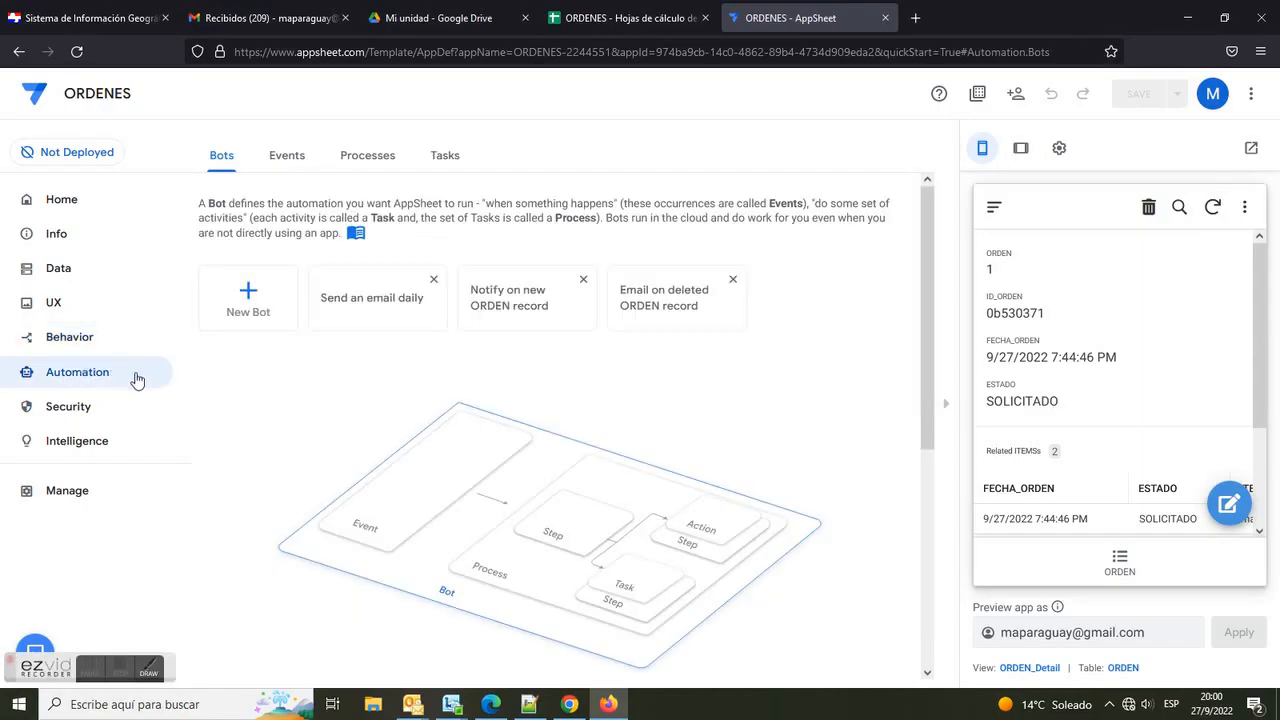
{"action": "left_click", "coordinate": [248, 304]}
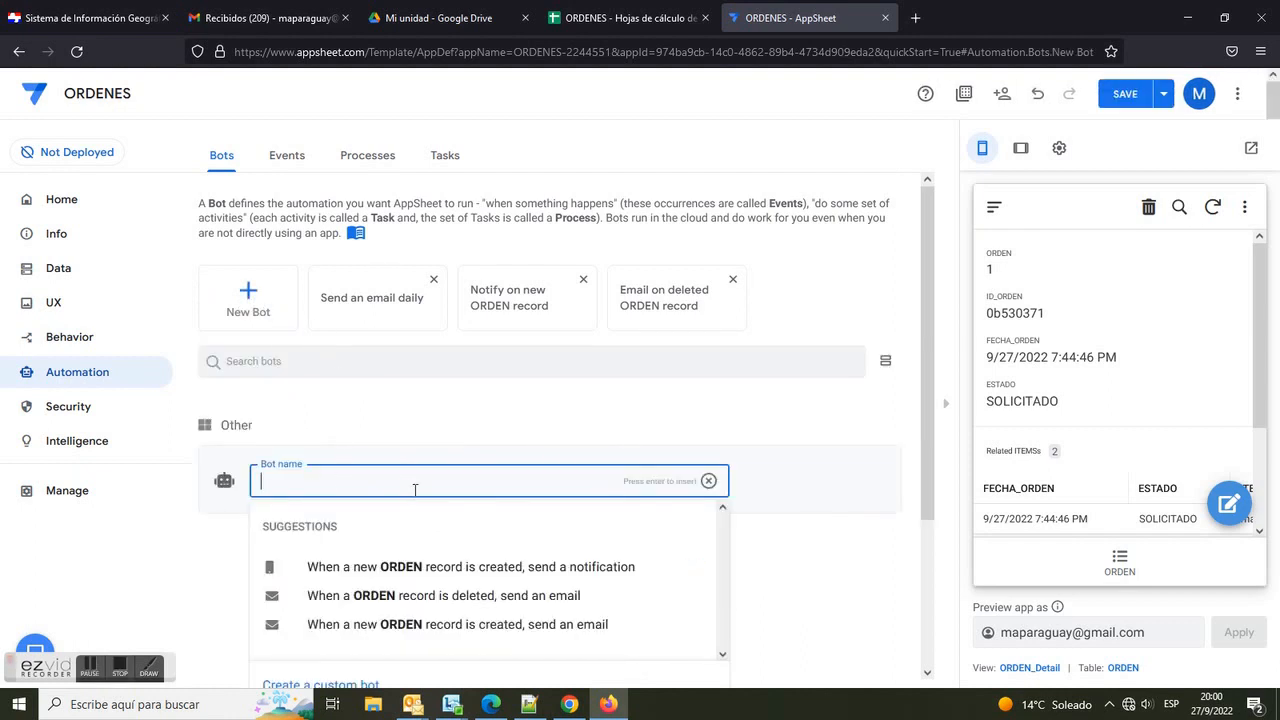
{"action": "type", "text": "bot1"}
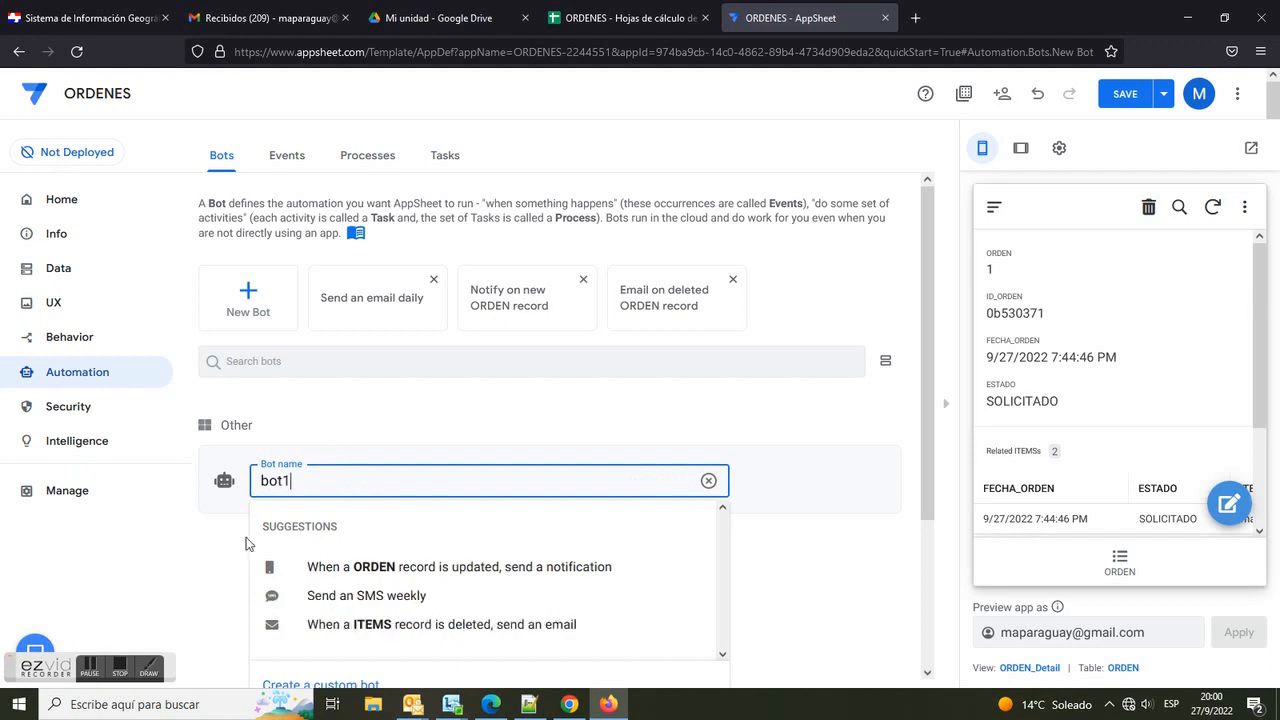
{"action": "key", "text": "ctrl+minus"}
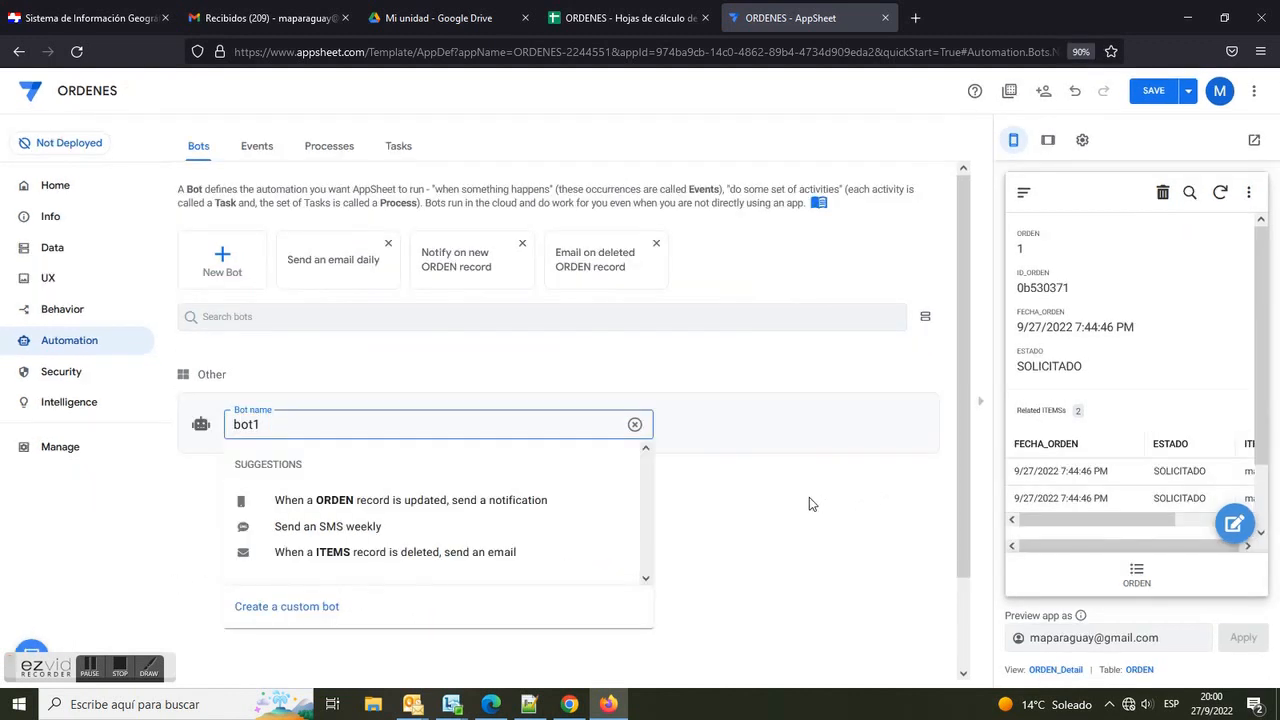
{"action": "left_click", "coordinate": [323, 607]}
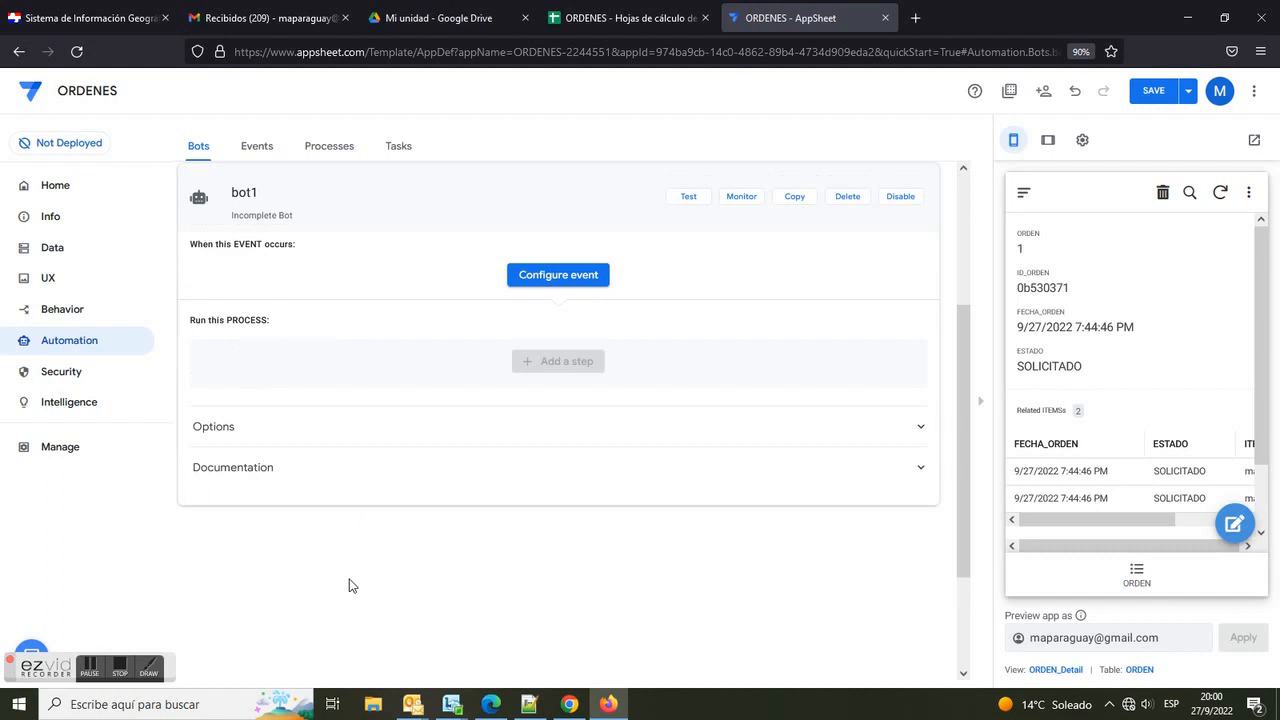
Step: Configure the bot's event named "cambios en la tabla ORDEN" to trigger on updates only to the ORDEN table
{"action": "left_click", "coordinate": [577, 266]}
{"action": "left_click", "coordinate": [403, 465]}
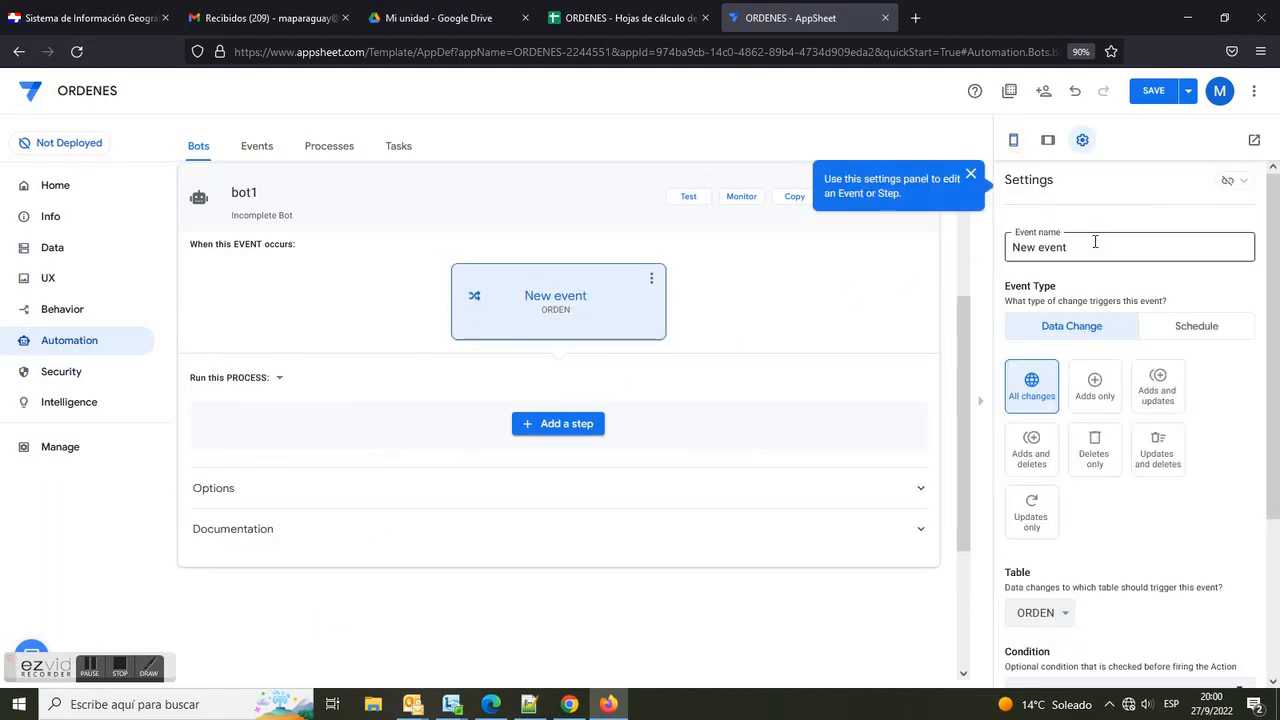
{"action": "left_click_drag", "start_coordinate": [1093, 244], "coordinate": [970, 249]}
{"action": "type", "text": "cambios en la tabla ORDEN"}
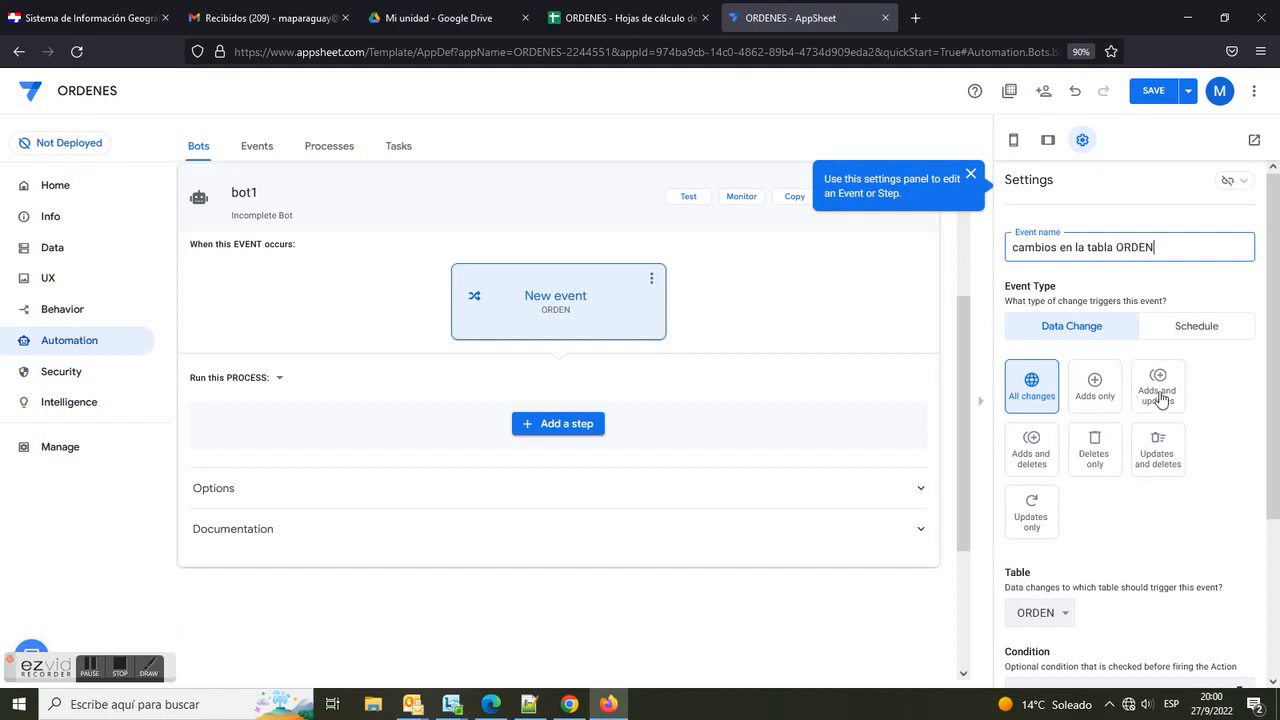
{"action": "left_click", "coordinate": [1032, 500]}
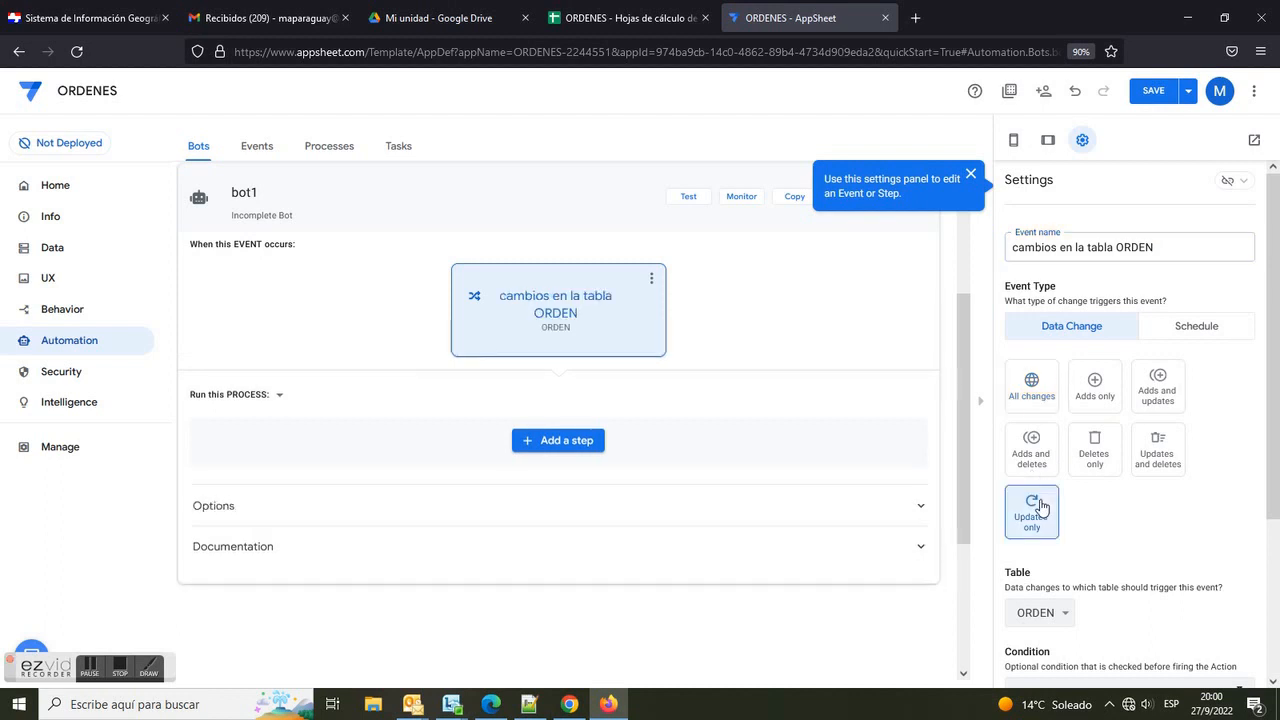
Step: Add a custom step to the bot's process and name it "actualiza FECHA"
{"action": "scroll", "coordinate": [1125, 527], "scroll_direction": "down", "scroll_amount": 1}
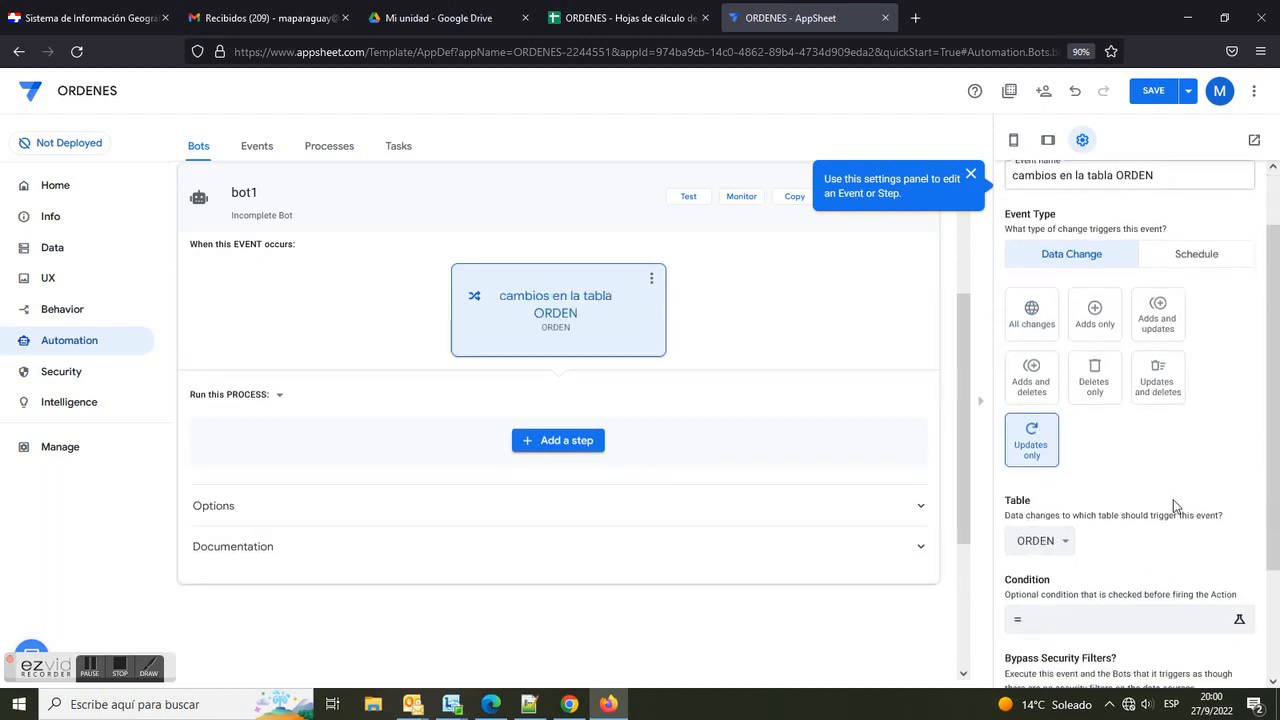
{"action": "scroll", "coordinate": [1173, 499], "scroll_direction": "down", "scroll_amount": 1}
{"action": "left_click", "coordinate": [580, 452]}
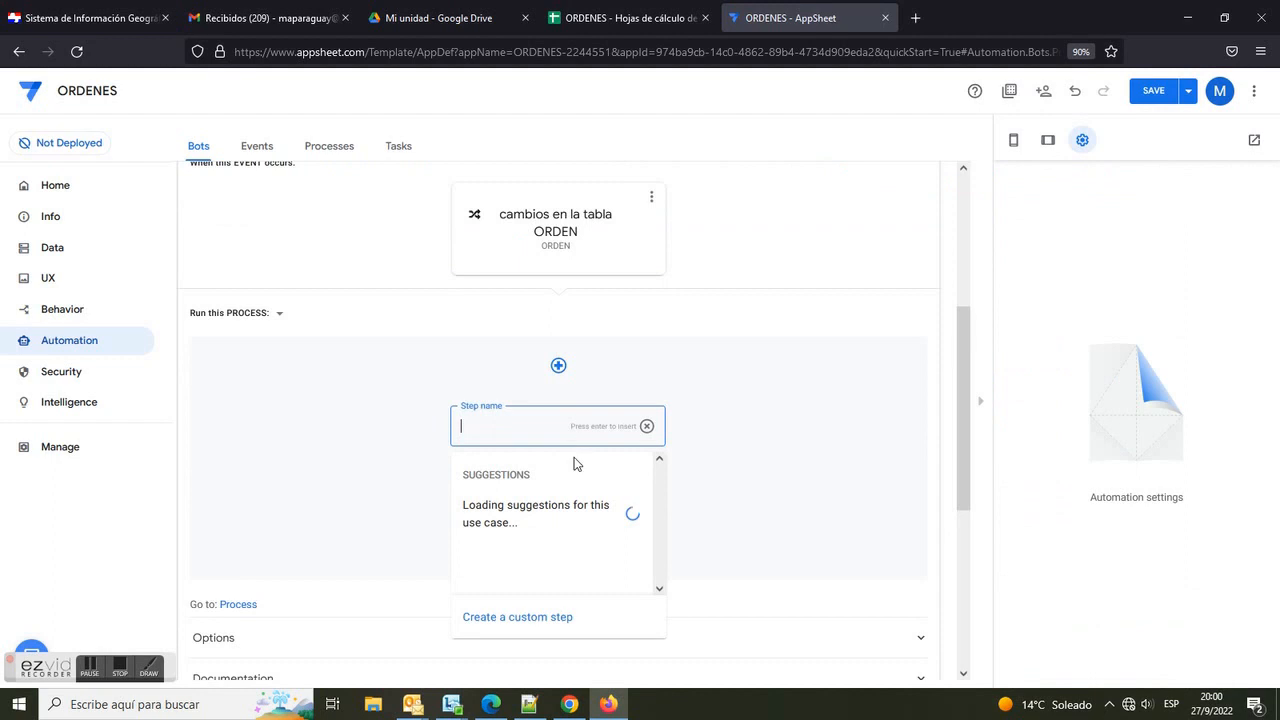
{"action": "left_click", "coordinate": [505, 617]}
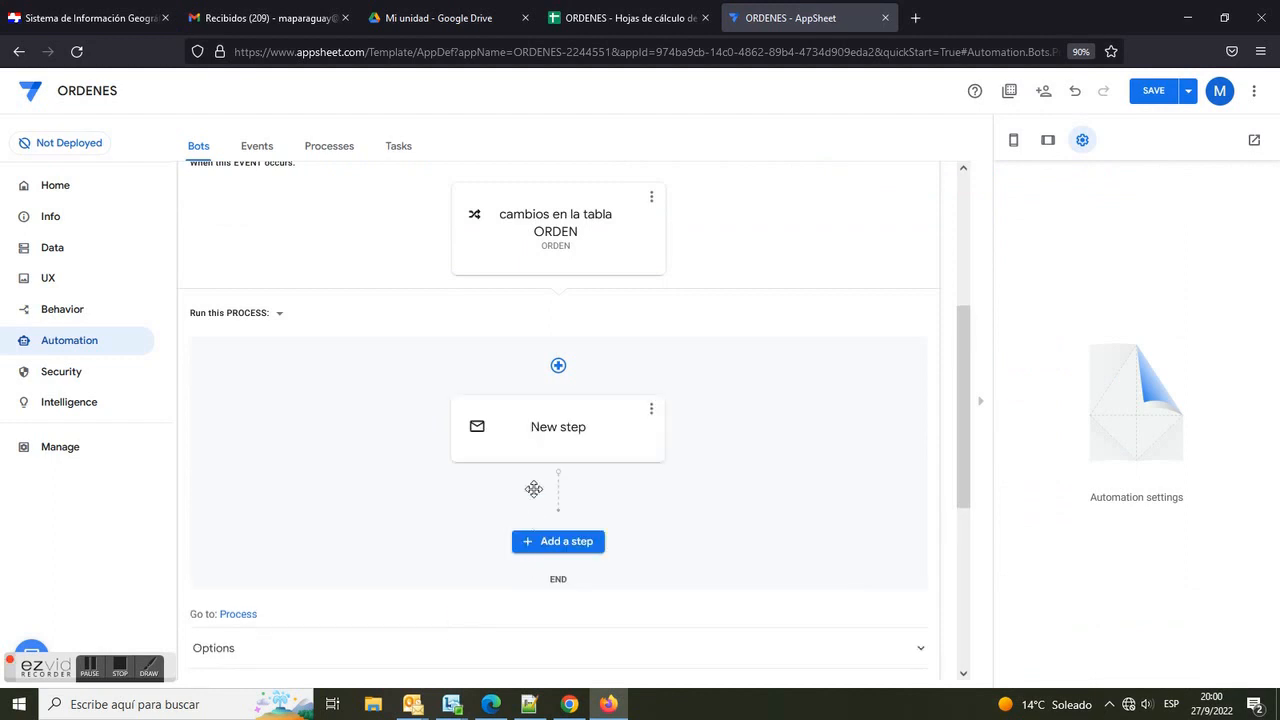
{"action": "left_click", "coordinate": [580, 431]}
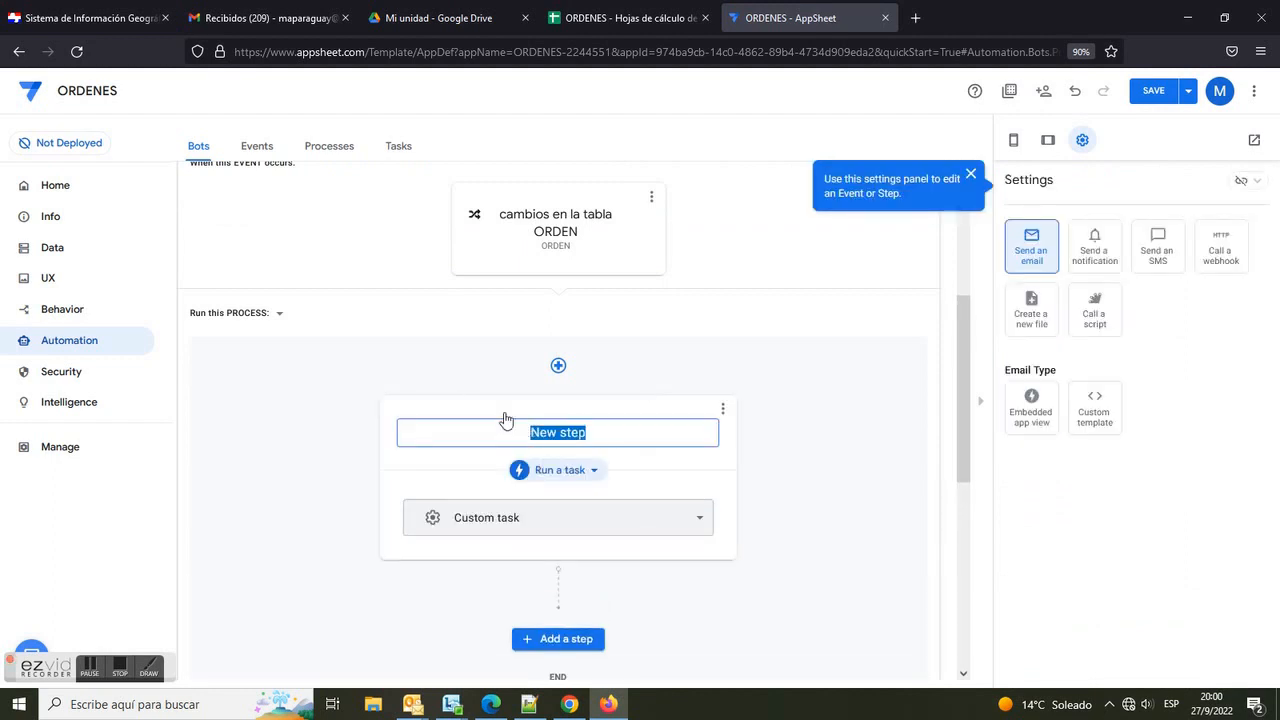
{"action": "type", "text": "actualiza FECHA"}
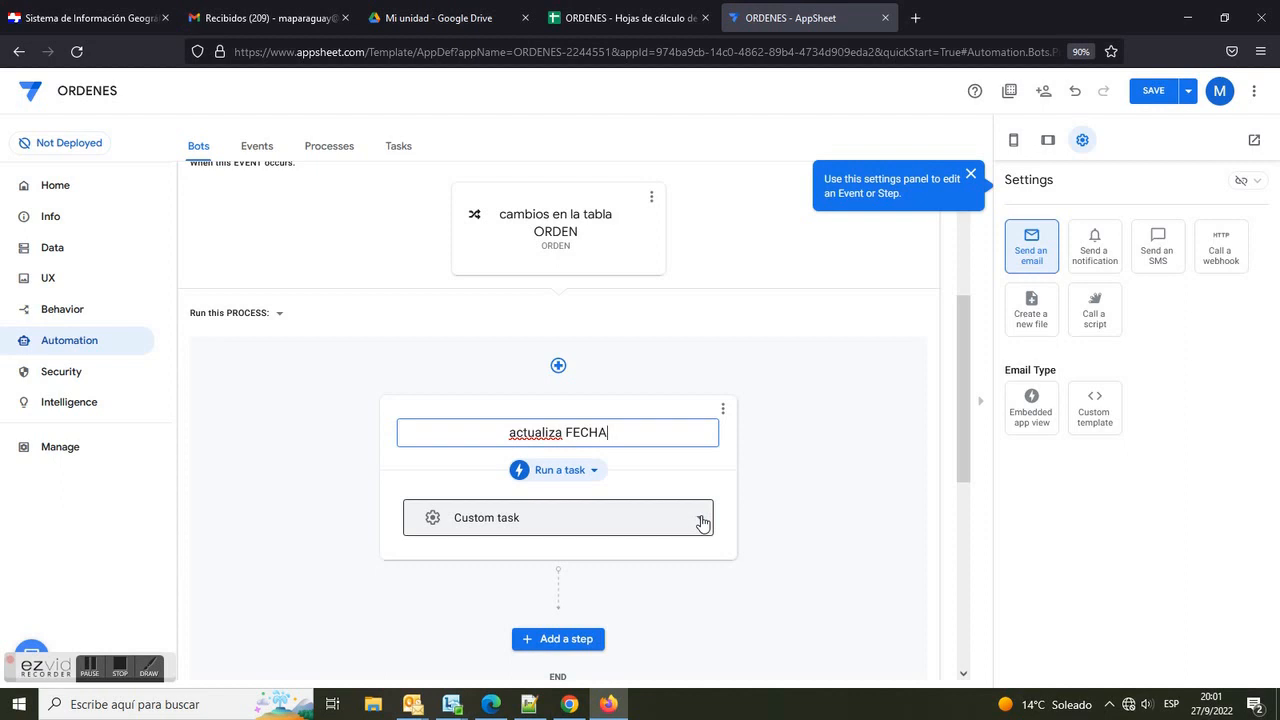
Step: Make the step run a data action that runs an action on rows of the ITEMS table
{"action": "left_click", "coordinate": [592, 471]}
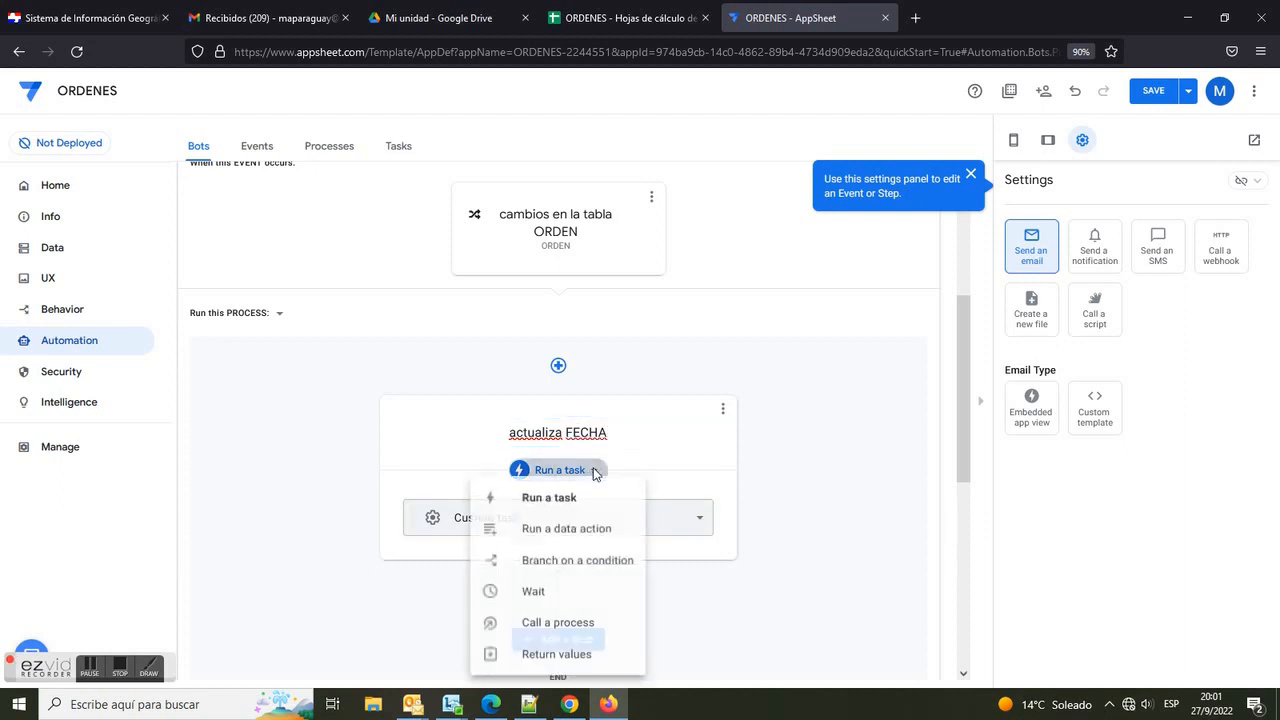
{"action": "left_click", "coordinate": [554, 530]}
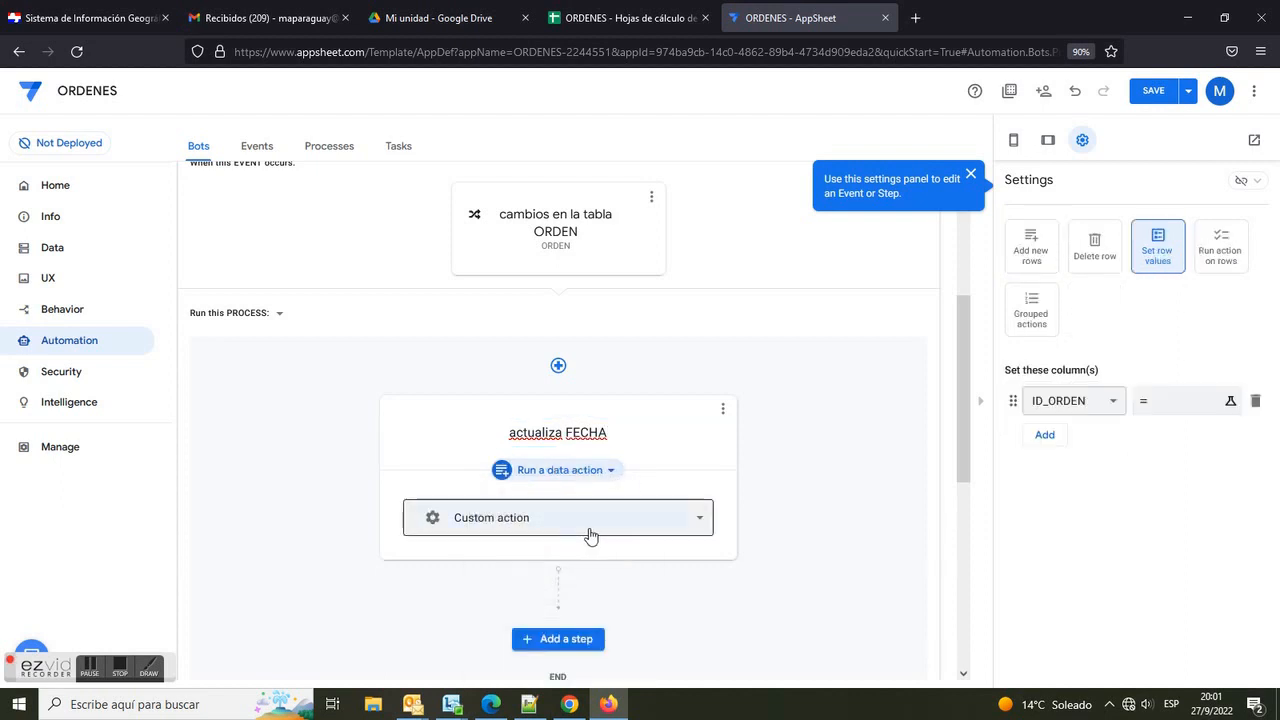
{"action": "left_click", "coordinate": [1223, 261]}
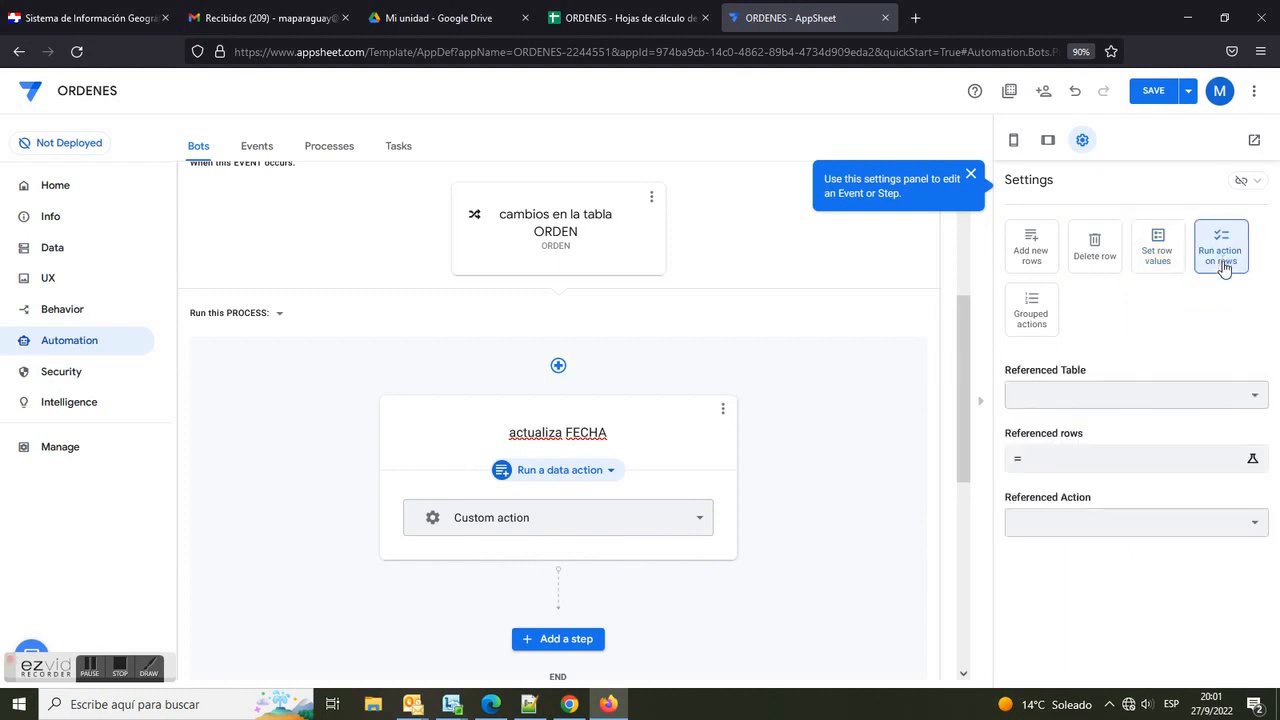
{"action": "left_click", "coordinate": [1252, 401]}
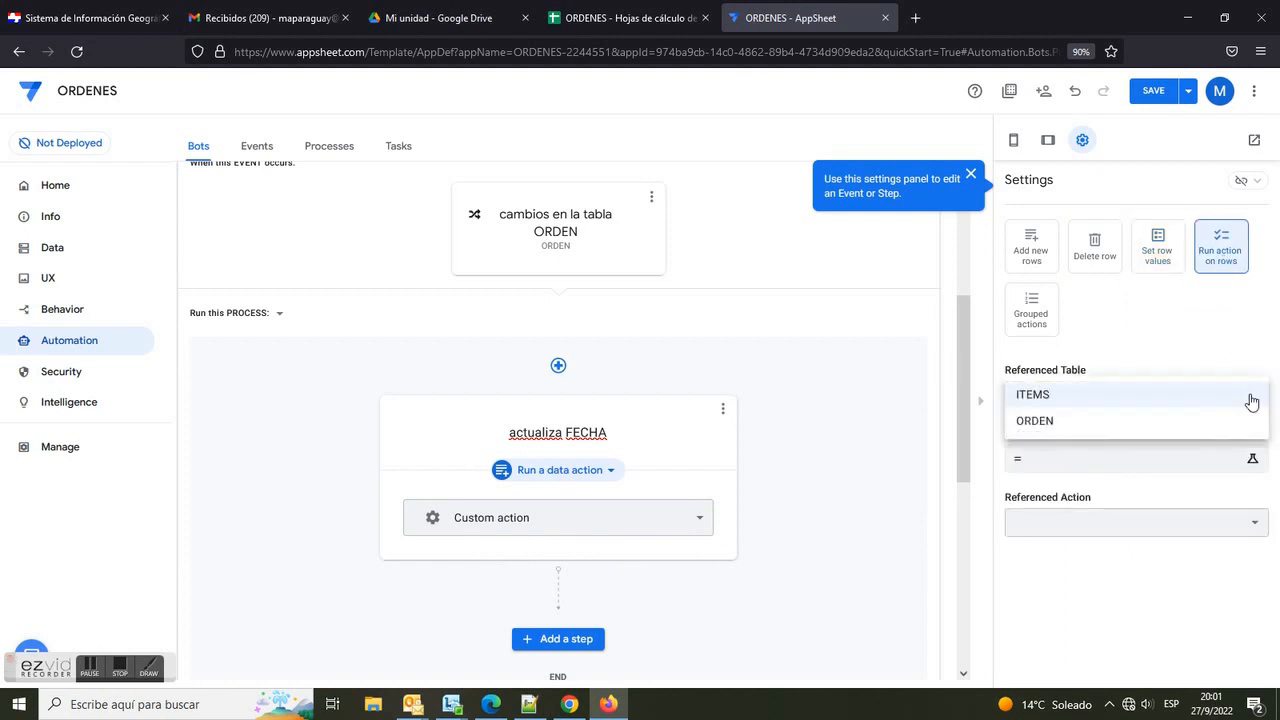
{"action": "left_click", "coordinate": [1046, 403]}
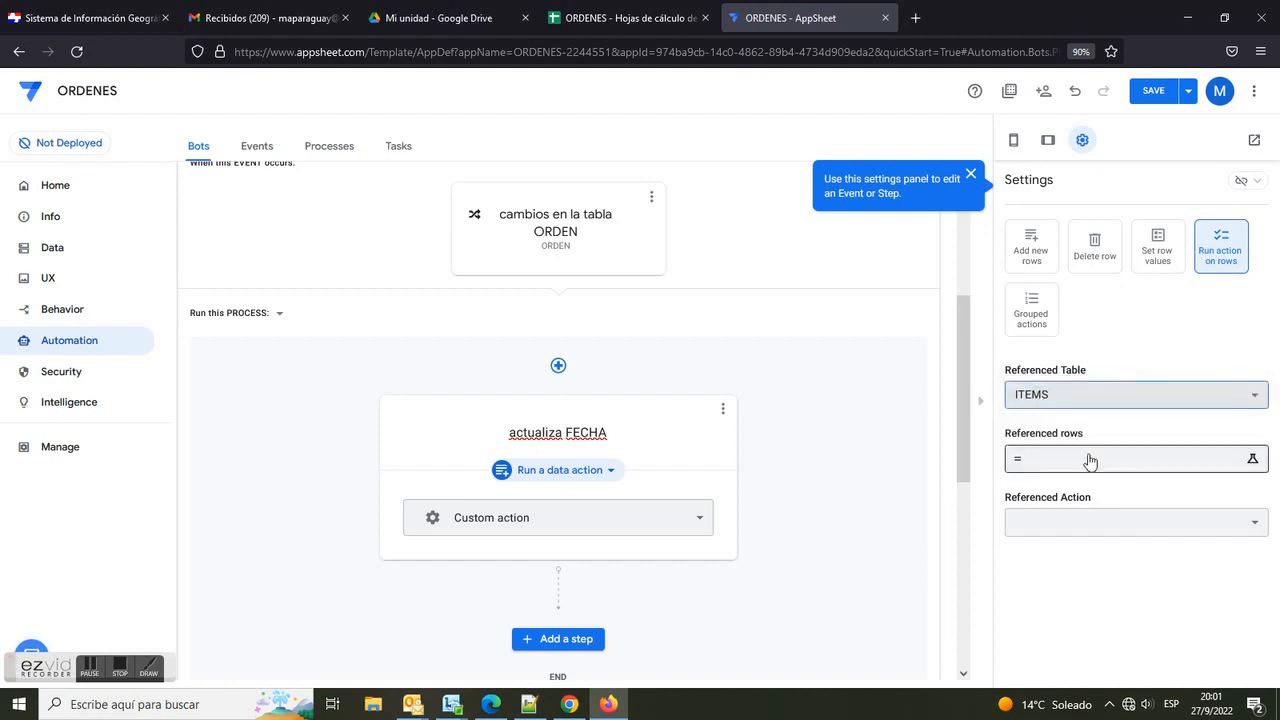
Step: Set the step's referenced rows to [Related ITEMSs] and its referenced action to ACTUALIZA FECHA
{"action": "left_click", "coordinate": [1155, 459]}
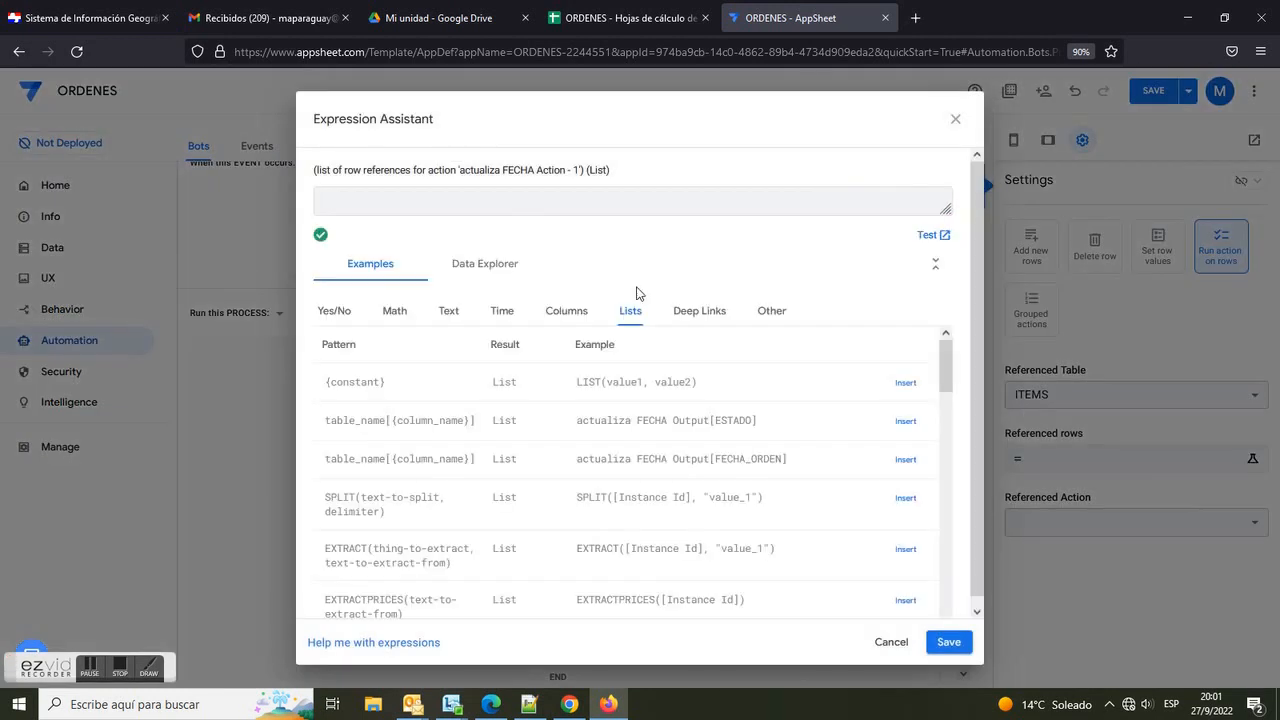
{"action": "left_click", "coordinate": [573, 316]}
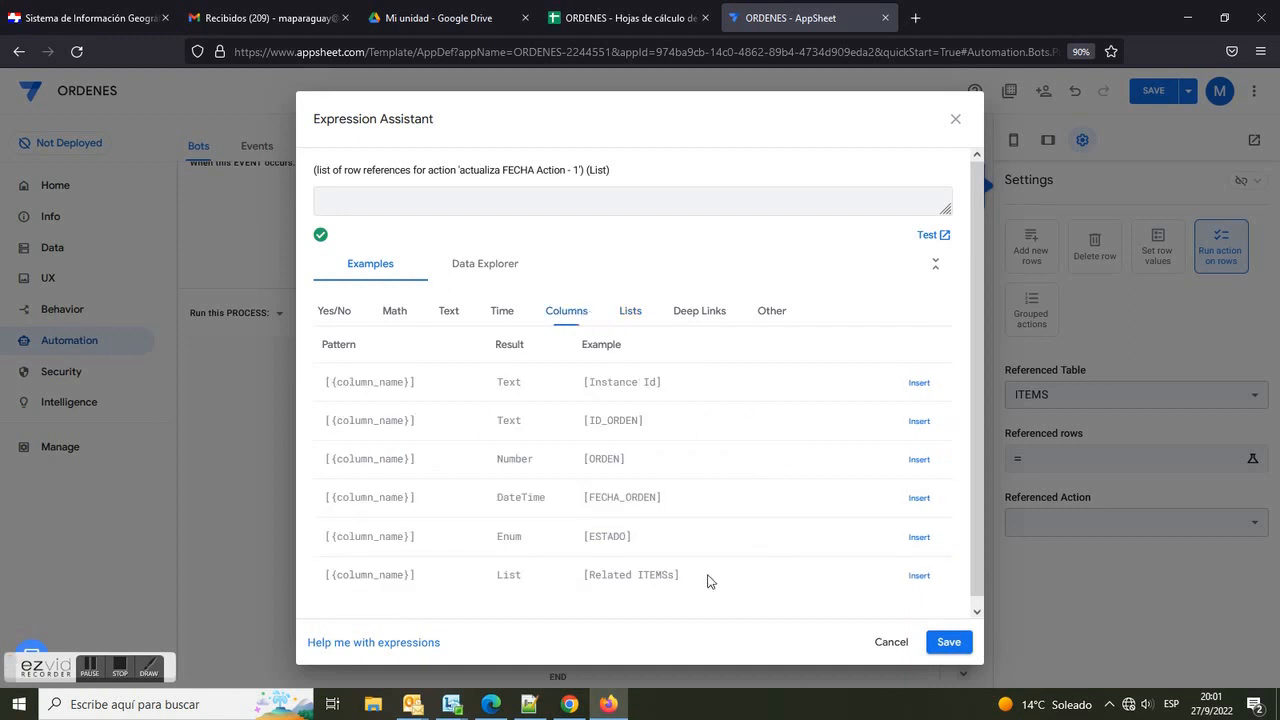
{"action": "left_click_drag", "start_coordinate": [600, 575], "coordinate": [688, 582]}
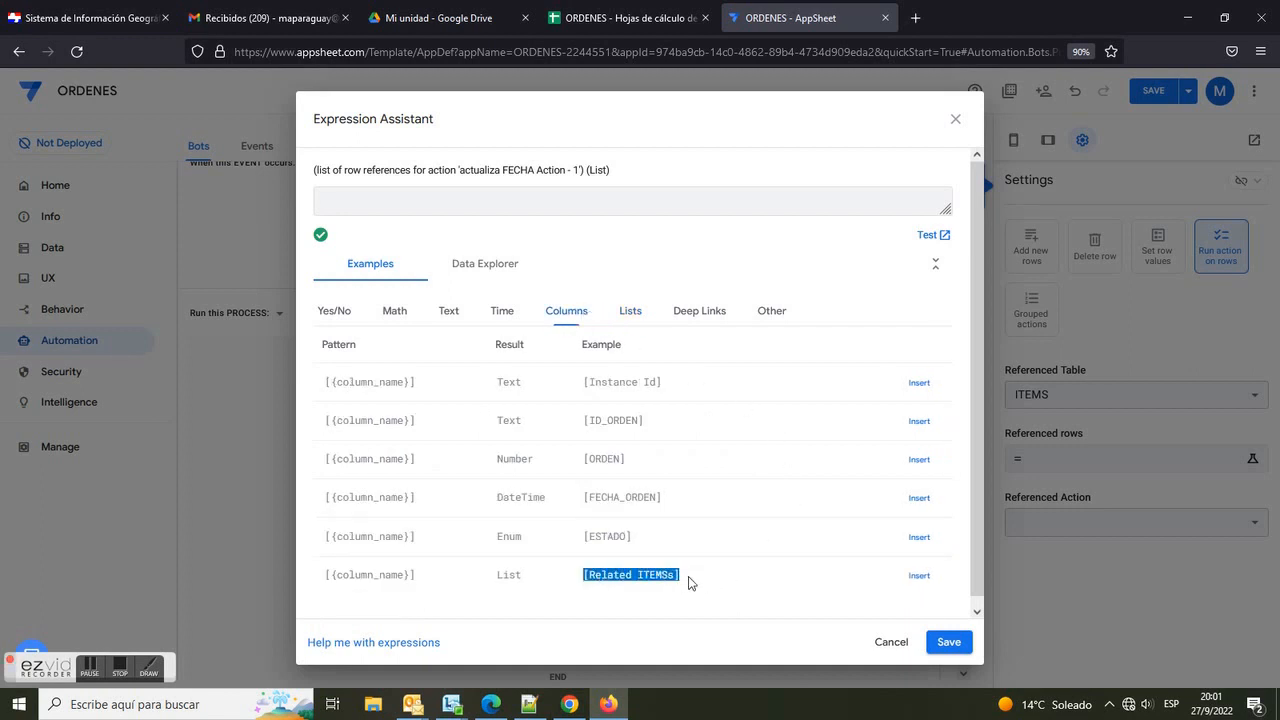
{"action": "left_click", "coordinate": [919, 576]}
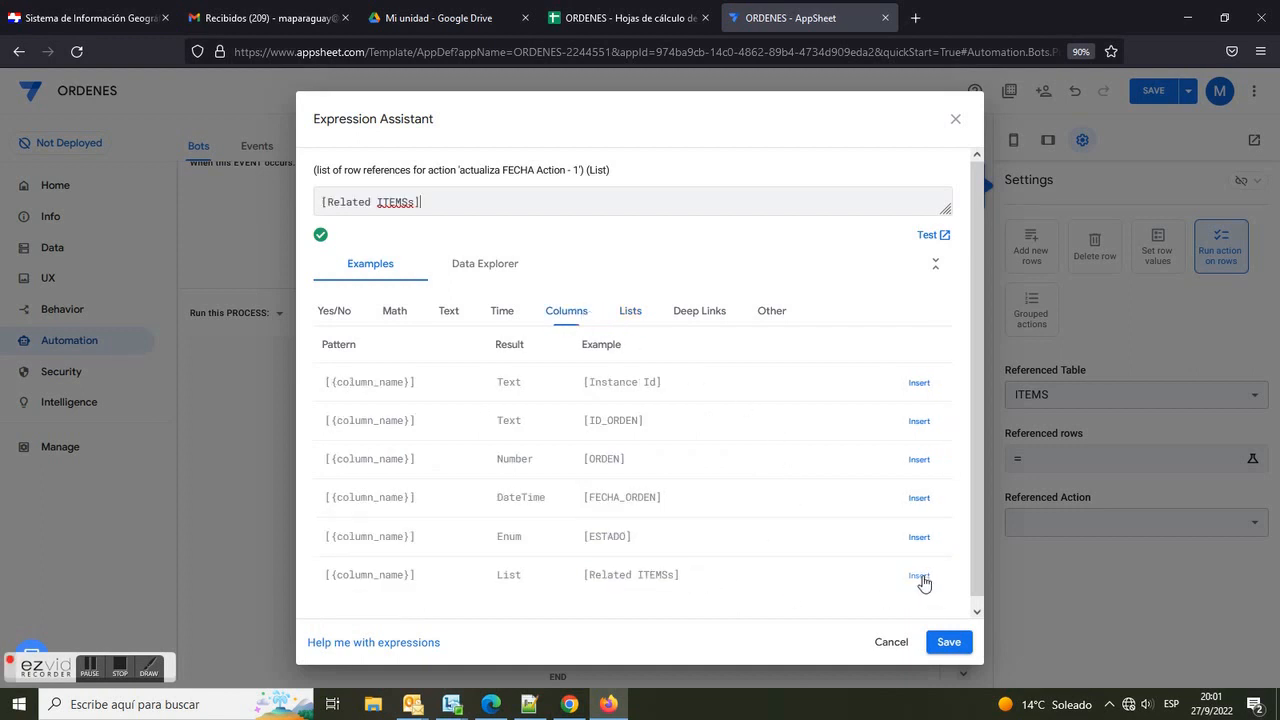
{"action": "left_click", "coordinate": [946, 642]}
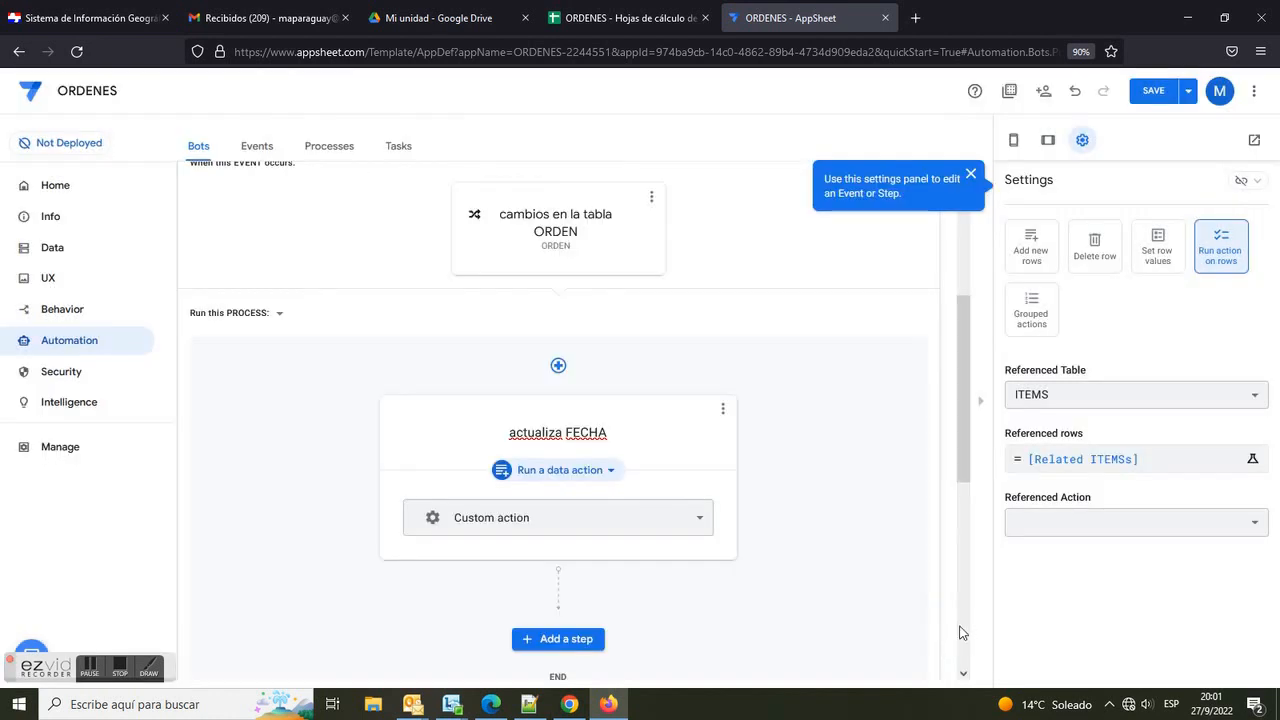
{"action": "left_click", "coordinate": [1257, 525]}
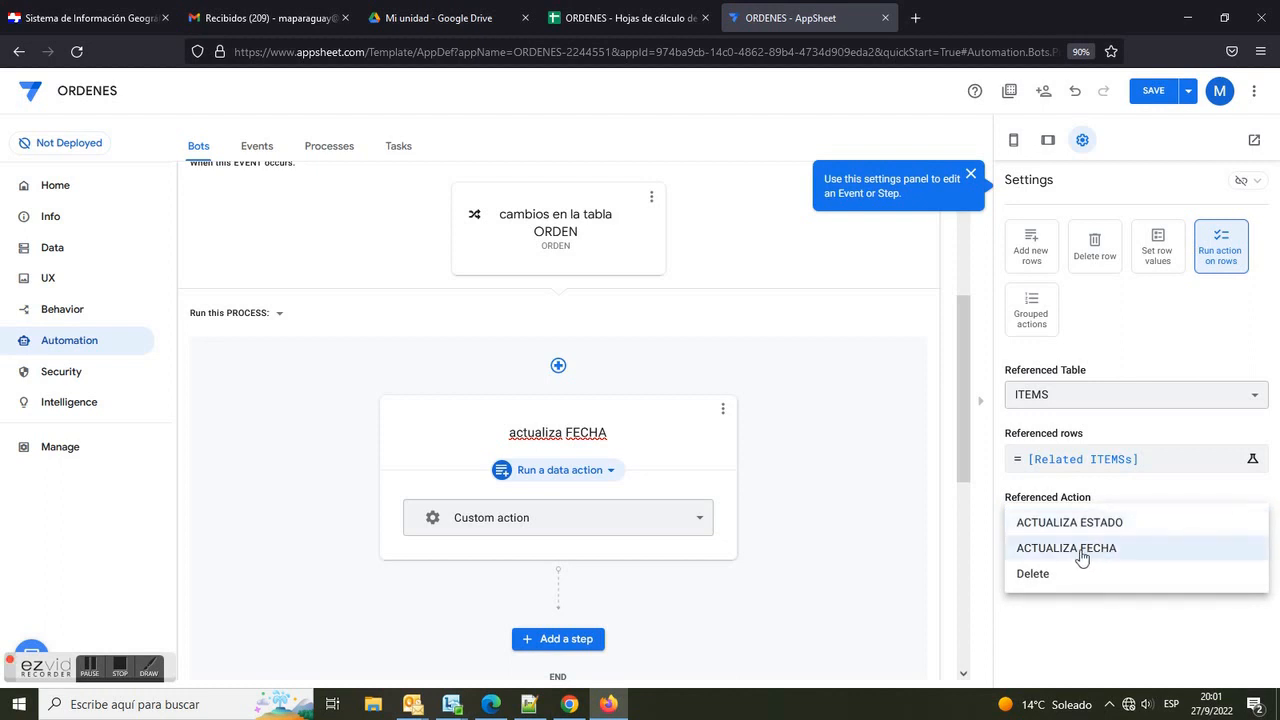
{"action": "left_click", "coordinate": [1096, 550]}
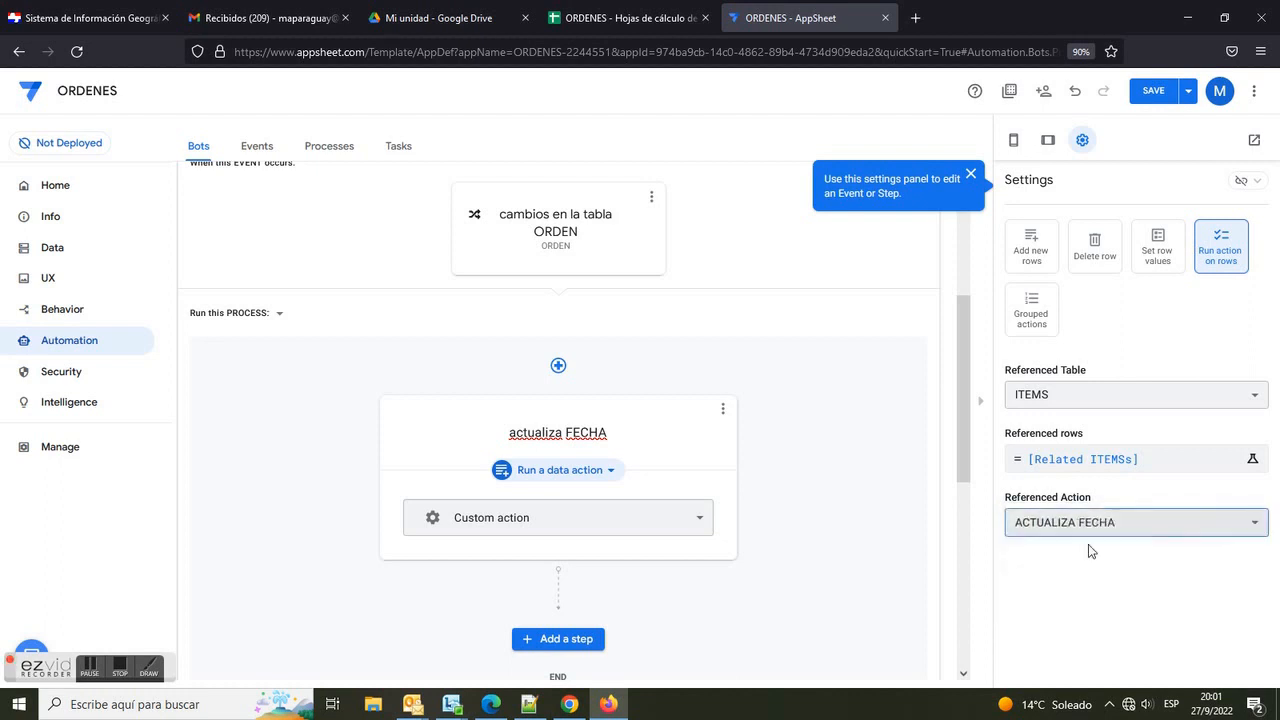
Step: Add a second step after it and name it "actualiza ESTADO"
{"action": "scroll", "coordinate": [815, 517], "scroll_direction": "down", "scroll_amount": 3}
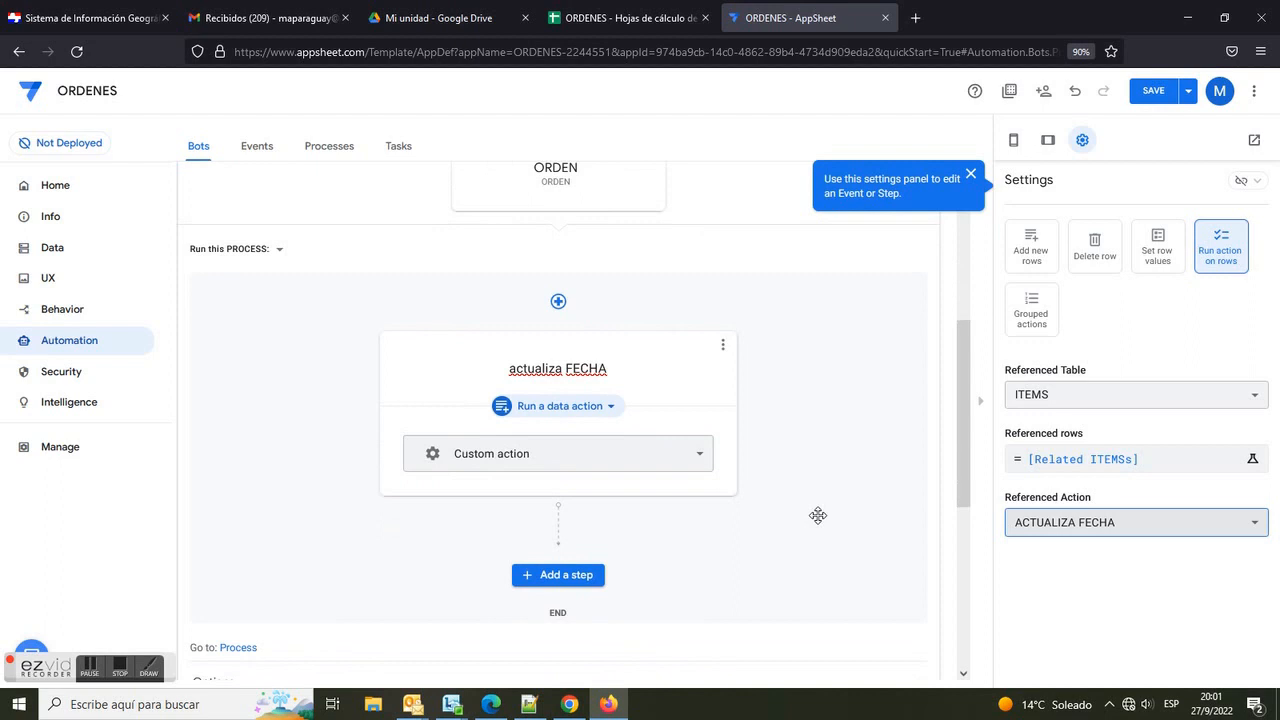
{"action": "left_click", "coordinate": [585, 506]}
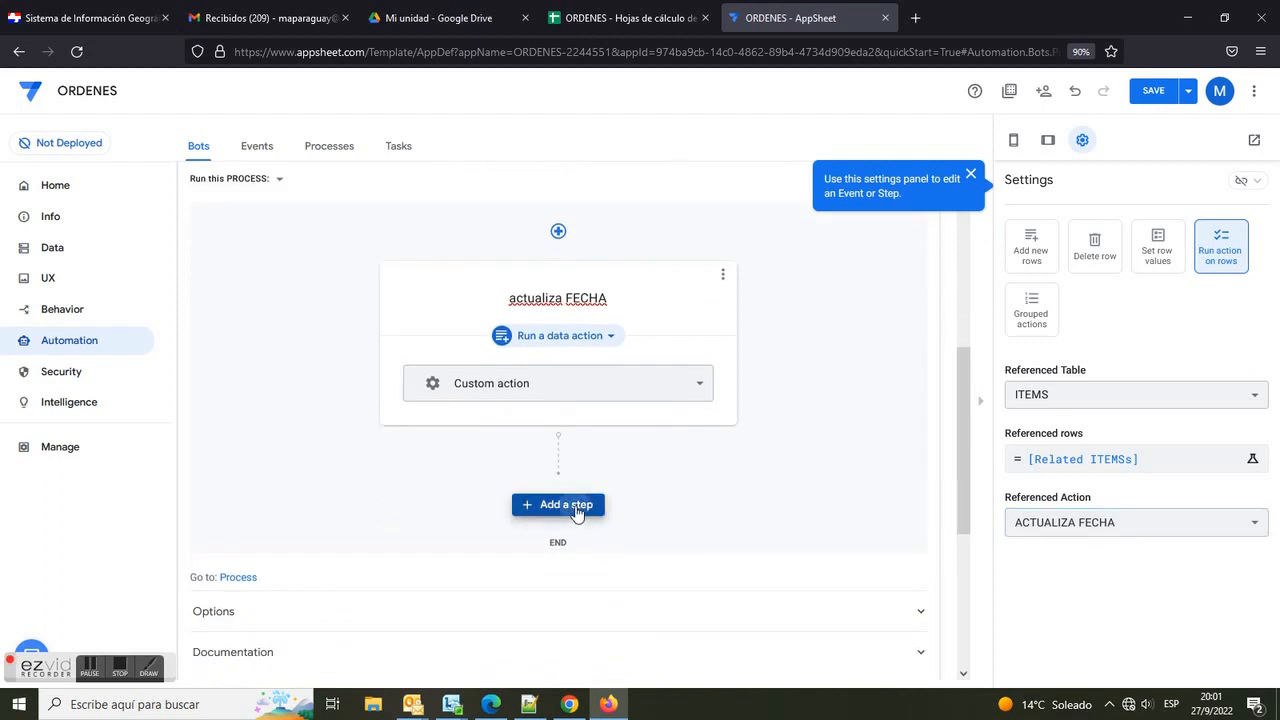
{"action": "left_click", "coordinate": [460, 607]}
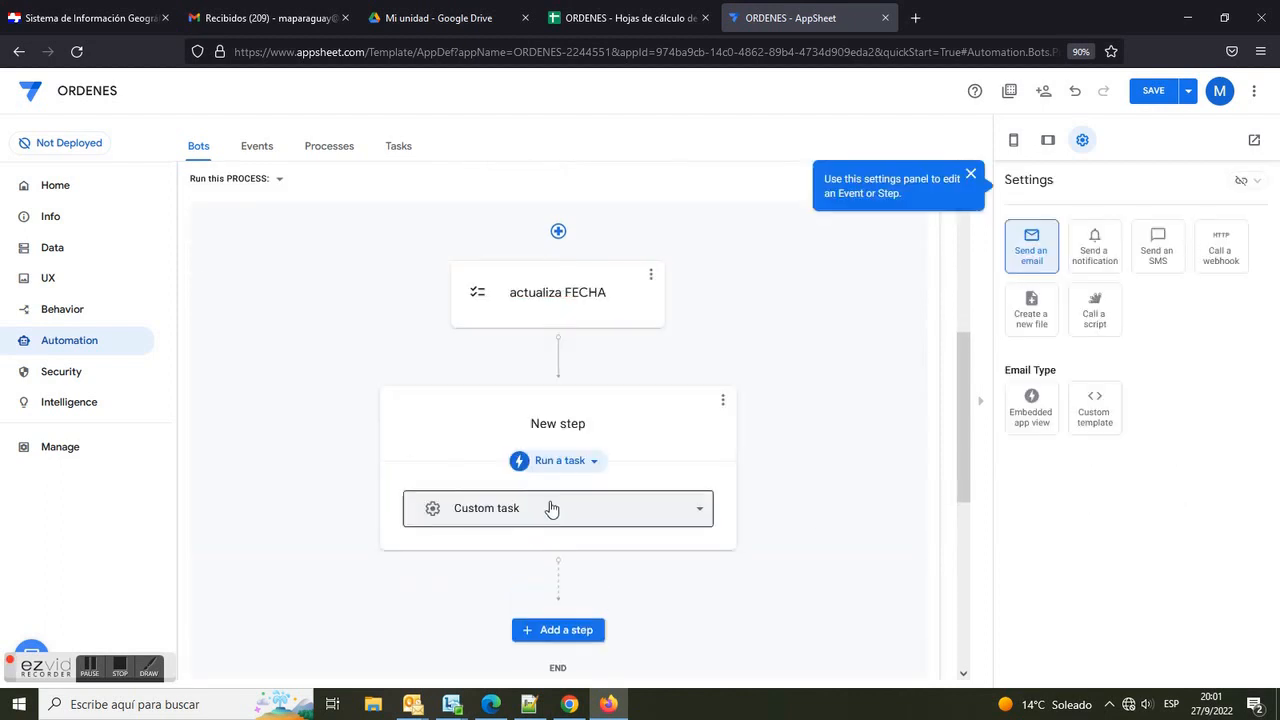
{"action": "left_click", "coordinate": [570, 424]}
{"action": "left_click_drag", "start_coordinate": [598, 423], "coordinate": [490, 423]}
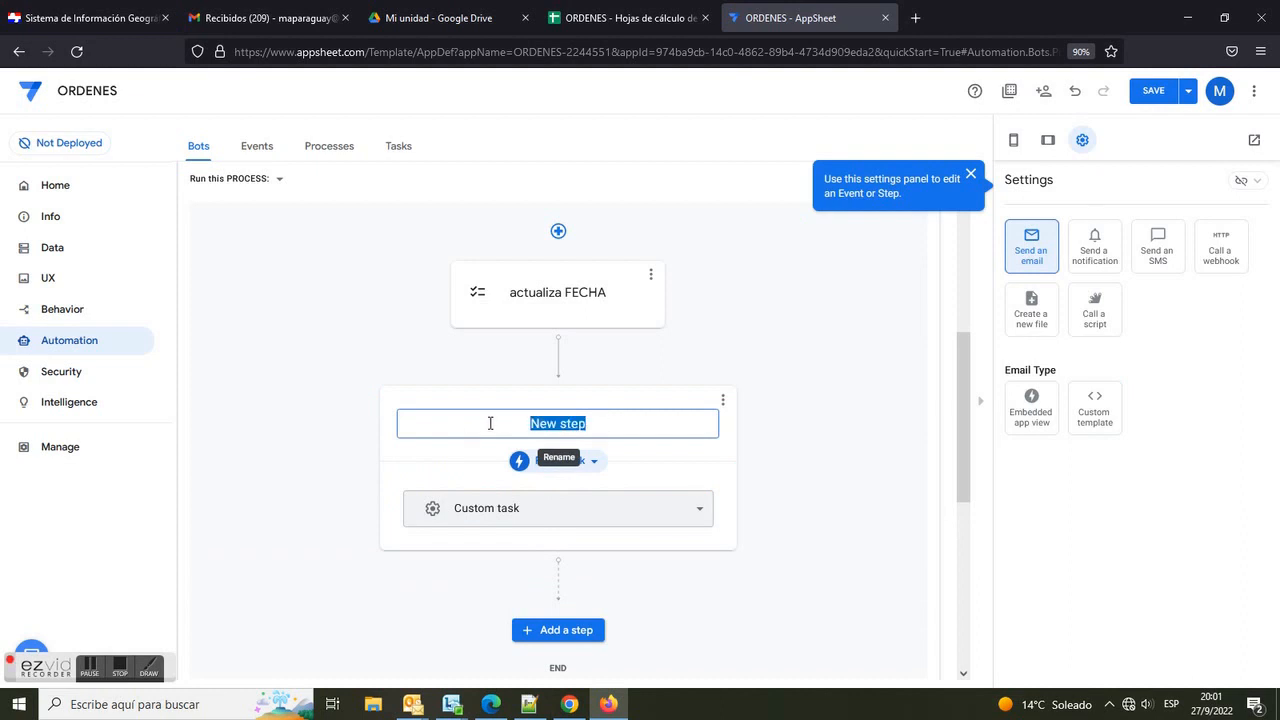
{"action": "type", "text": "actualz"}
{"action": "key", "text": "BackSpace"}
{"action": "type", "text": "iza ES"}
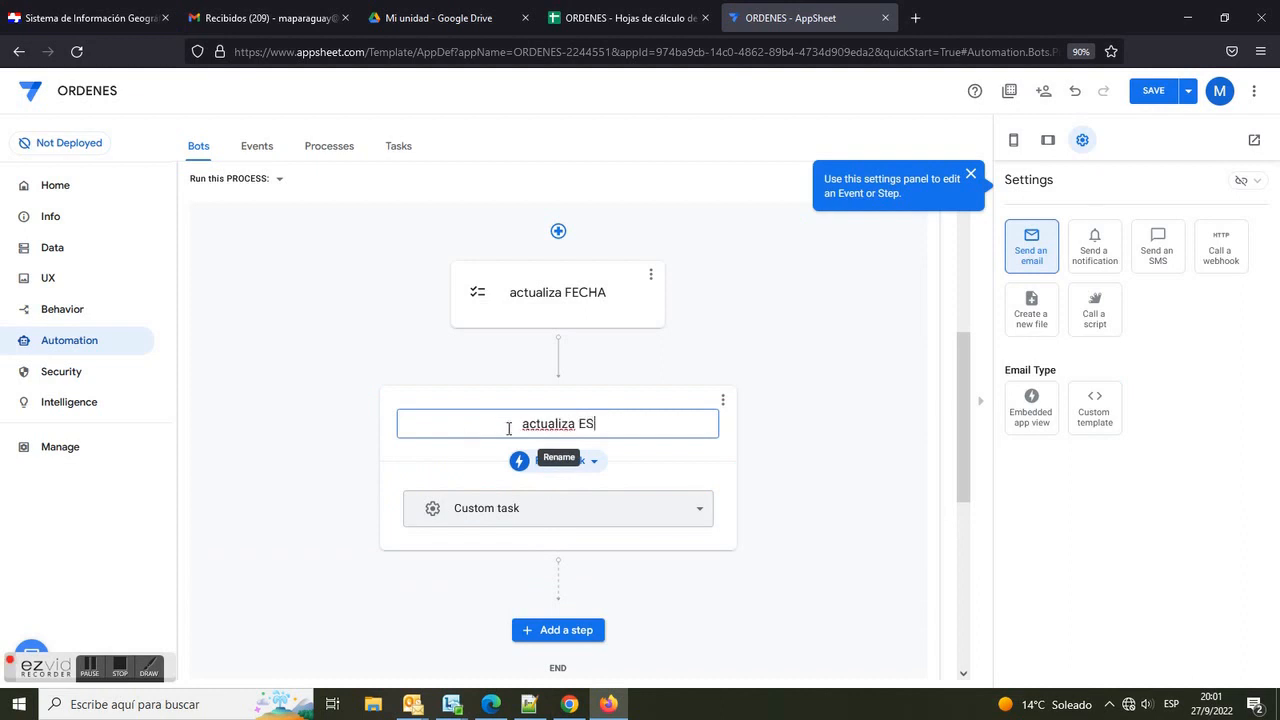
{"action": "type", "text": "TADO"}
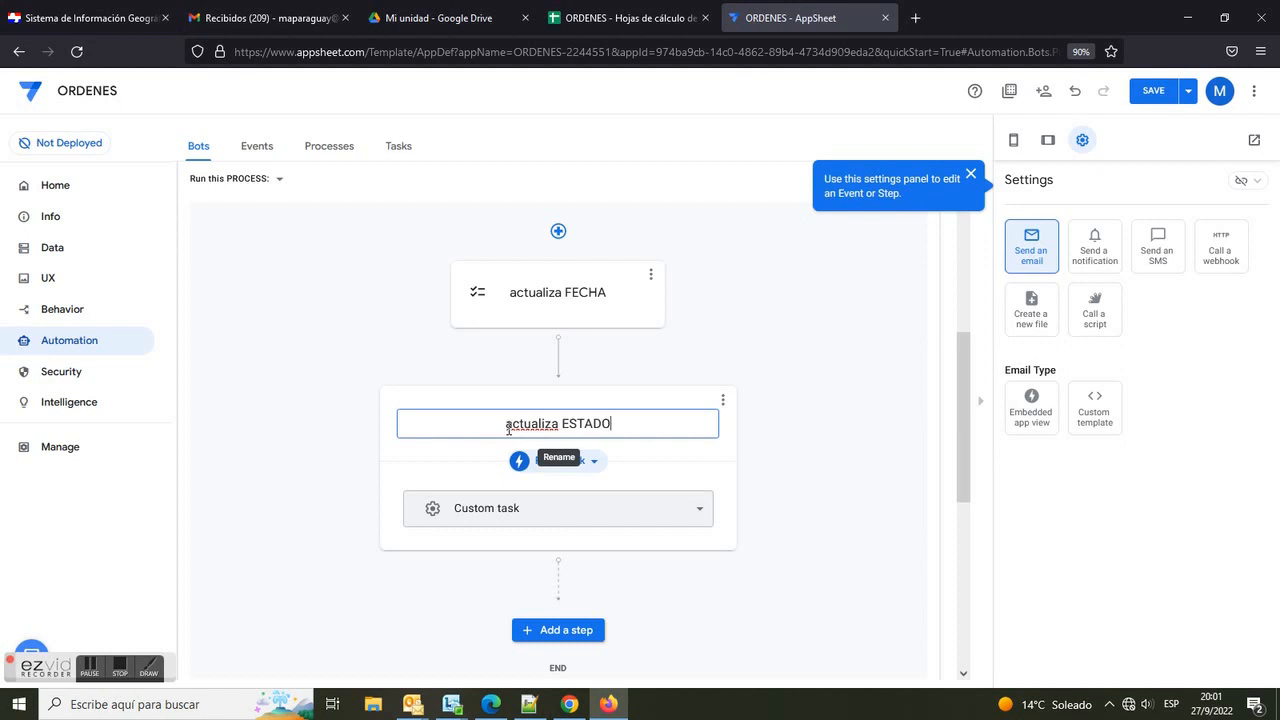
Step: Make the second step run a data action that runs an action on rows of the ITEMS table
{"action": "left_click", "coordinate": [593, 462]}
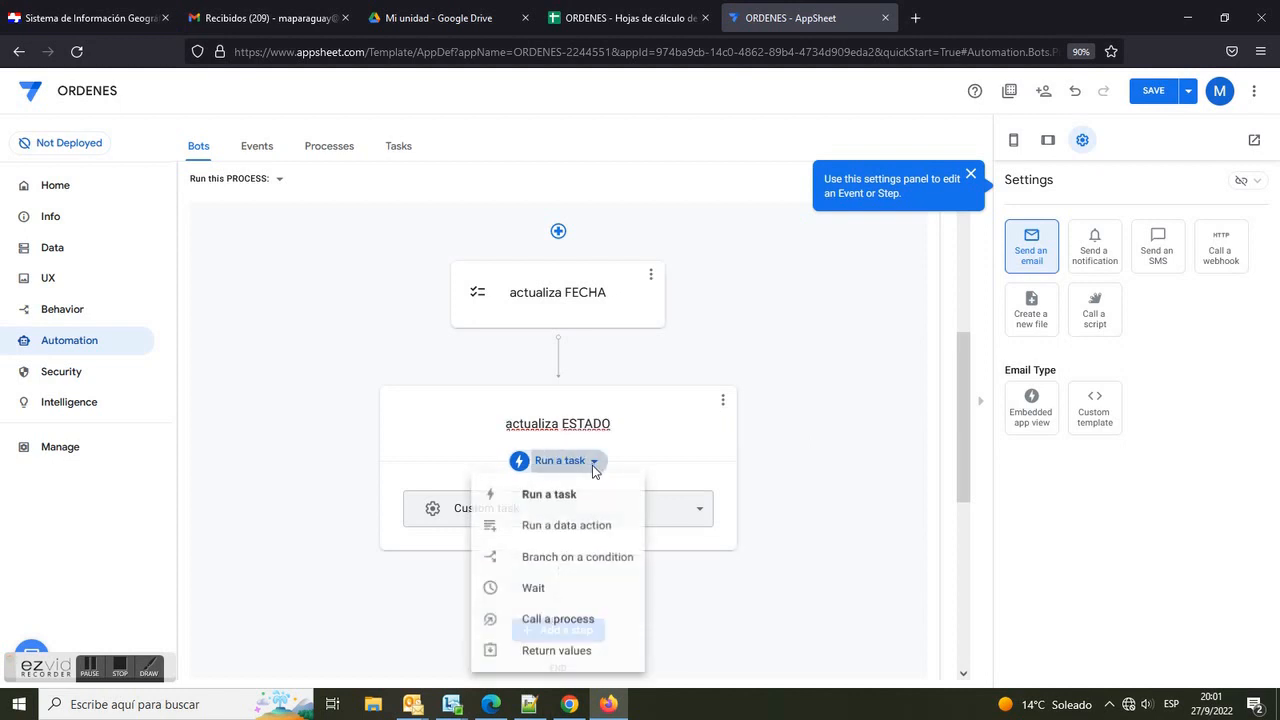
{"action": "left_click", "coordinate": [568, 526]}
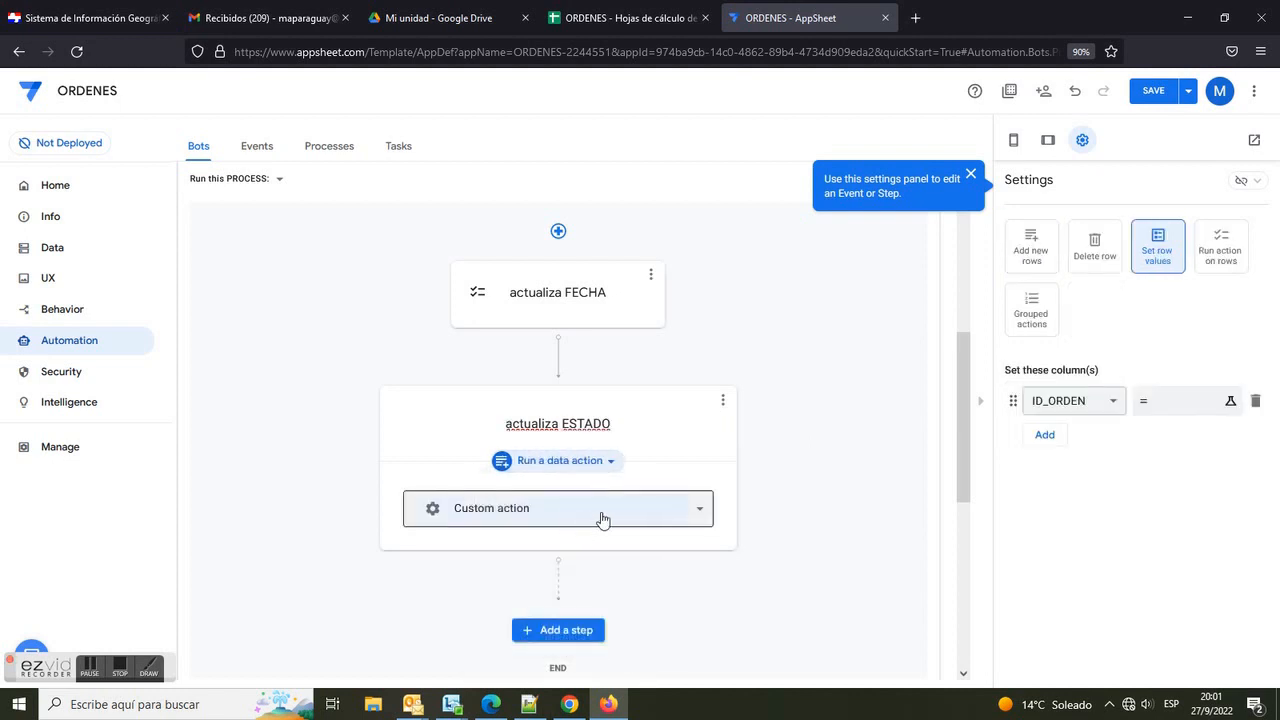
{"action": "left_click", "coordinate": [1226, 255]}
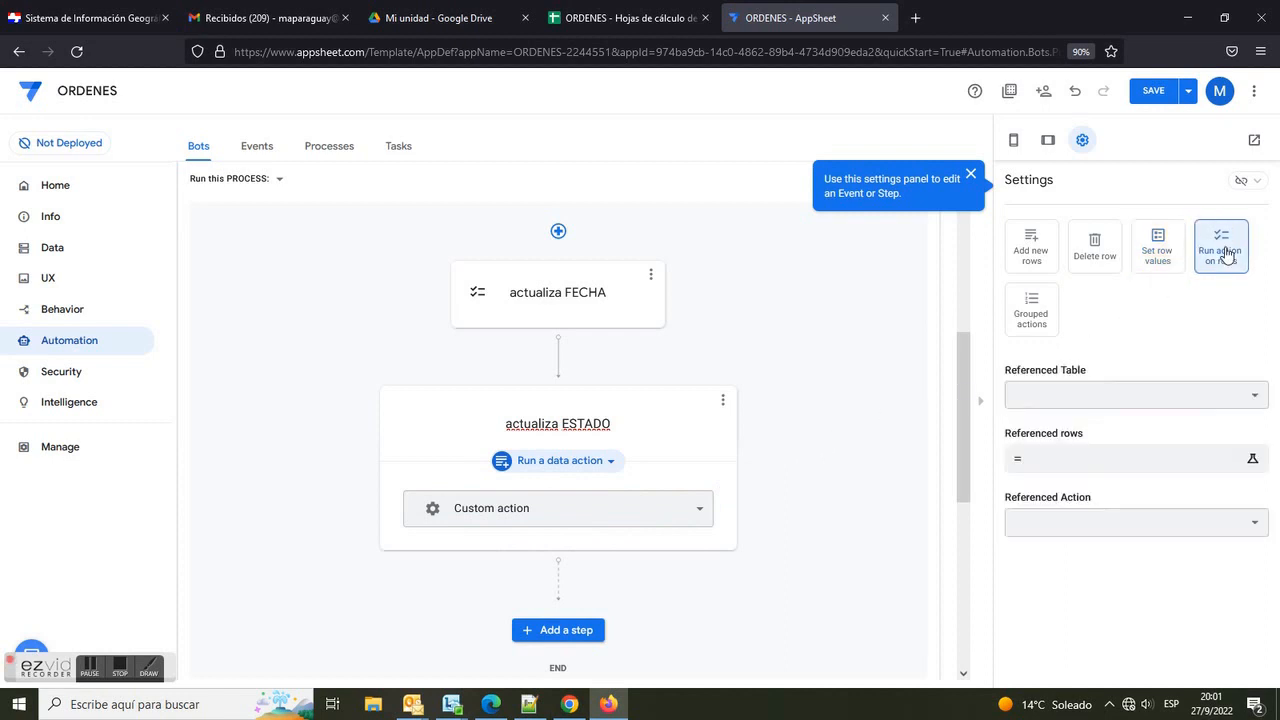
{"action": "left_click", "coordinate": [1251, 398]}
{"action": "left_click", "coordinate": [1191, 403]}
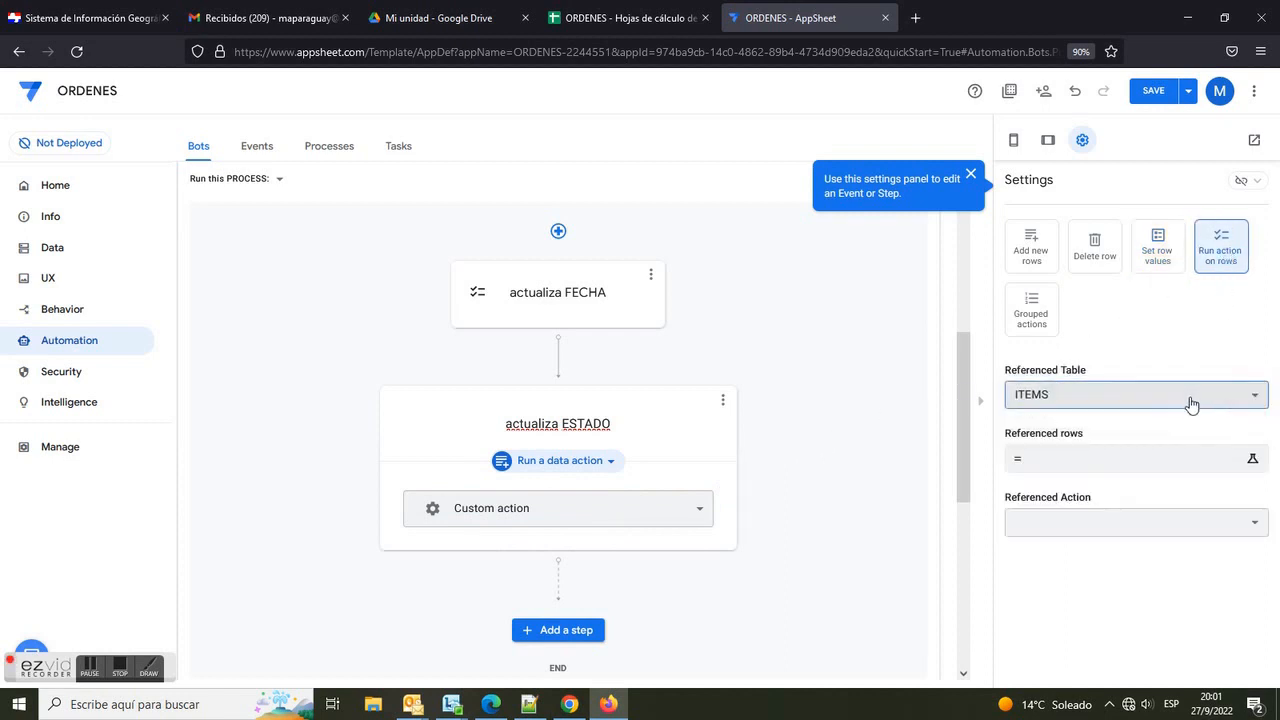
Step: Set the second step's referenced rows to [Related ITEMSs] and its referenced action to ACTUALIZA ESTADO
{"action": "left_click", "coordinate": [1250, 461]}
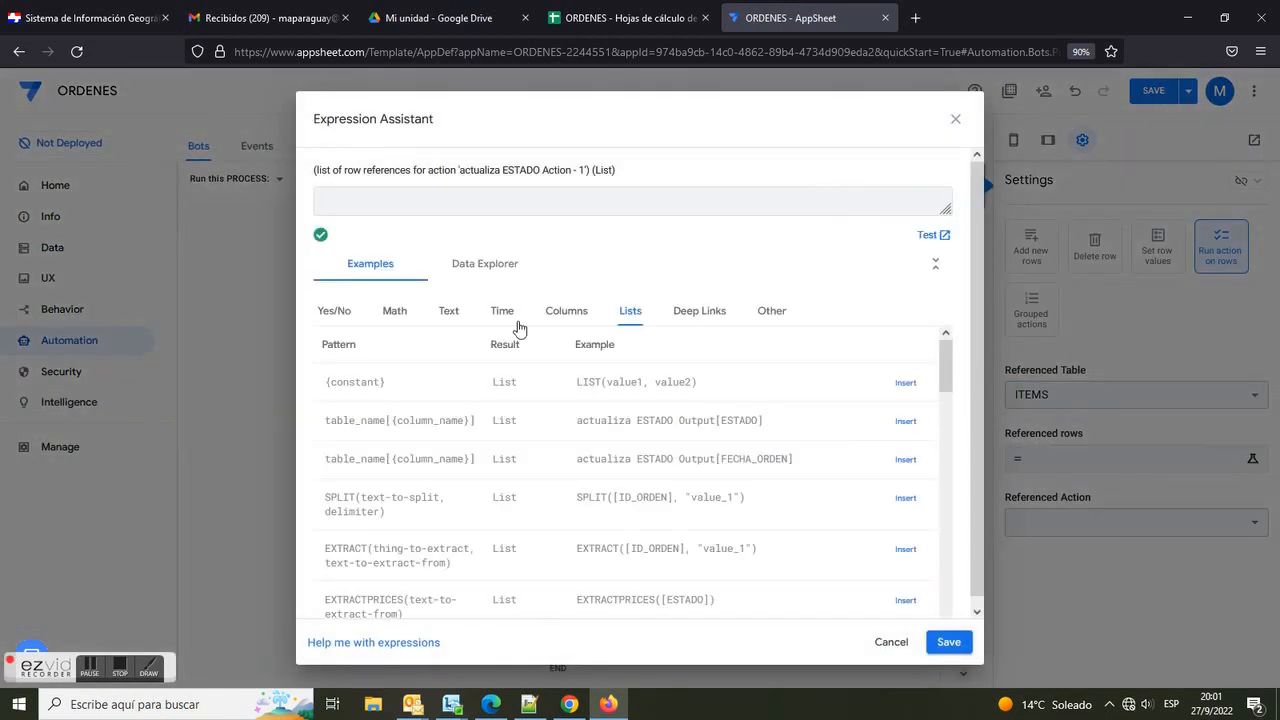
{"action": "left_click", "coordinate": [568, 313]}
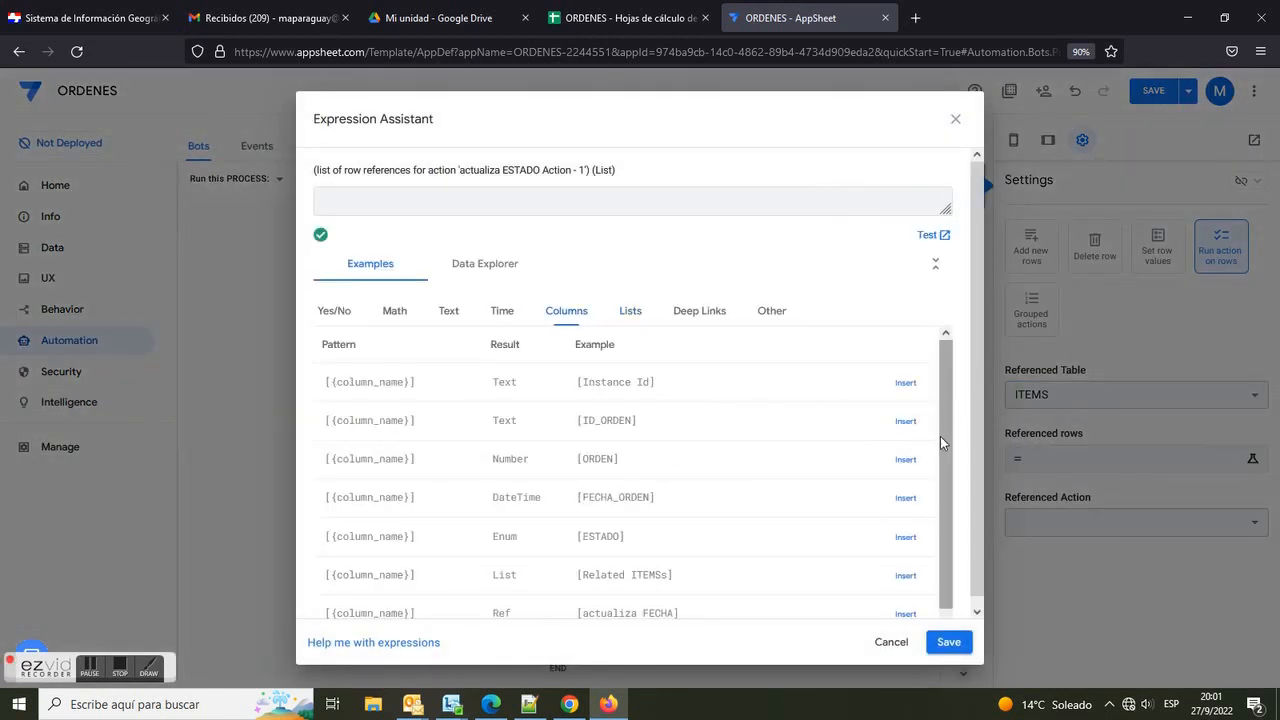
{"action": "left_click_drag", "start_coordinate": [572, 584], "coordinate": [706, 582]}
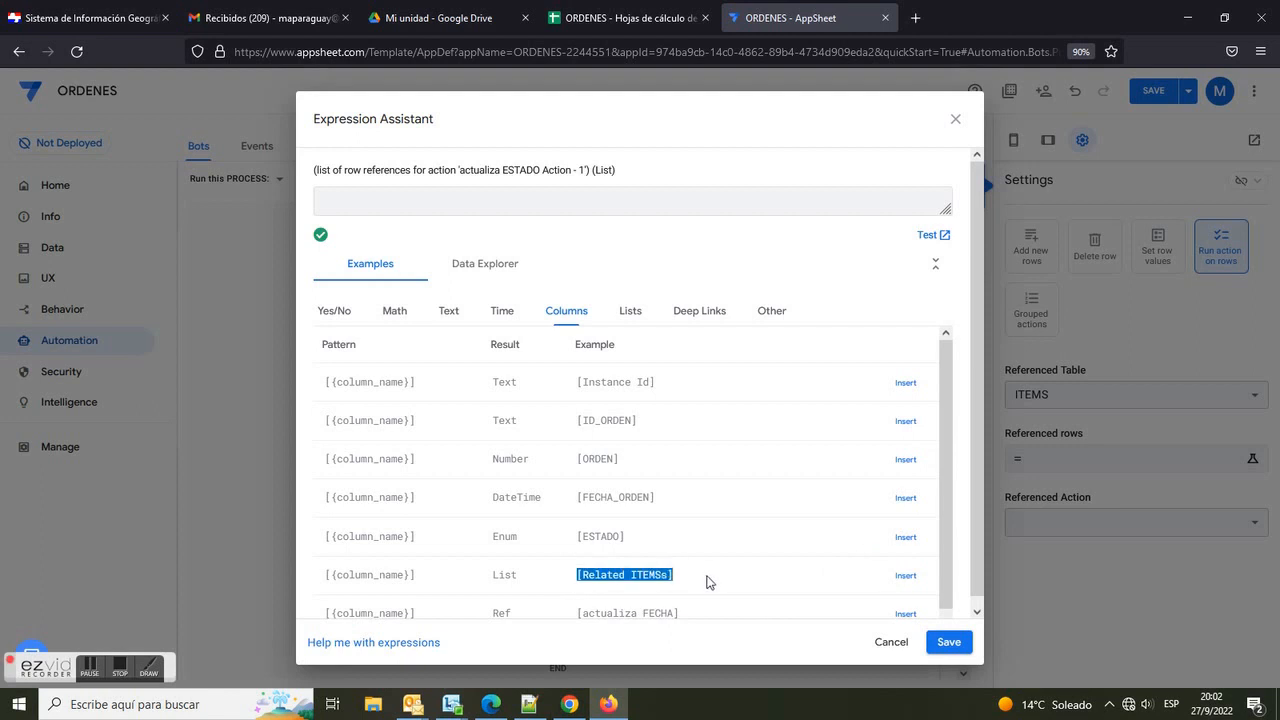
{"action": "left_click", "coordinate": [906, 577]}
{"action": "left_click", "coordinate": [949, 643]}
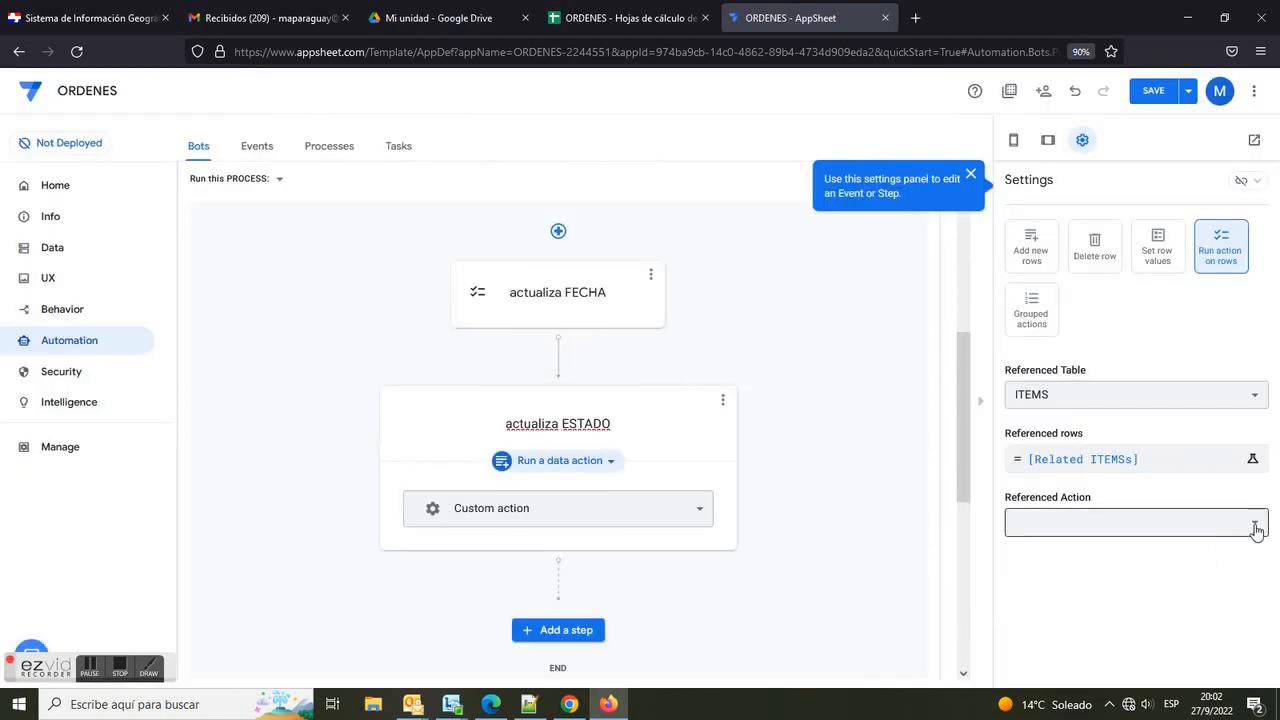
{"action": "left_click", "coordinate": [1256, 530]}
{"action": "left_click", "coordinate": [1093, 524]}
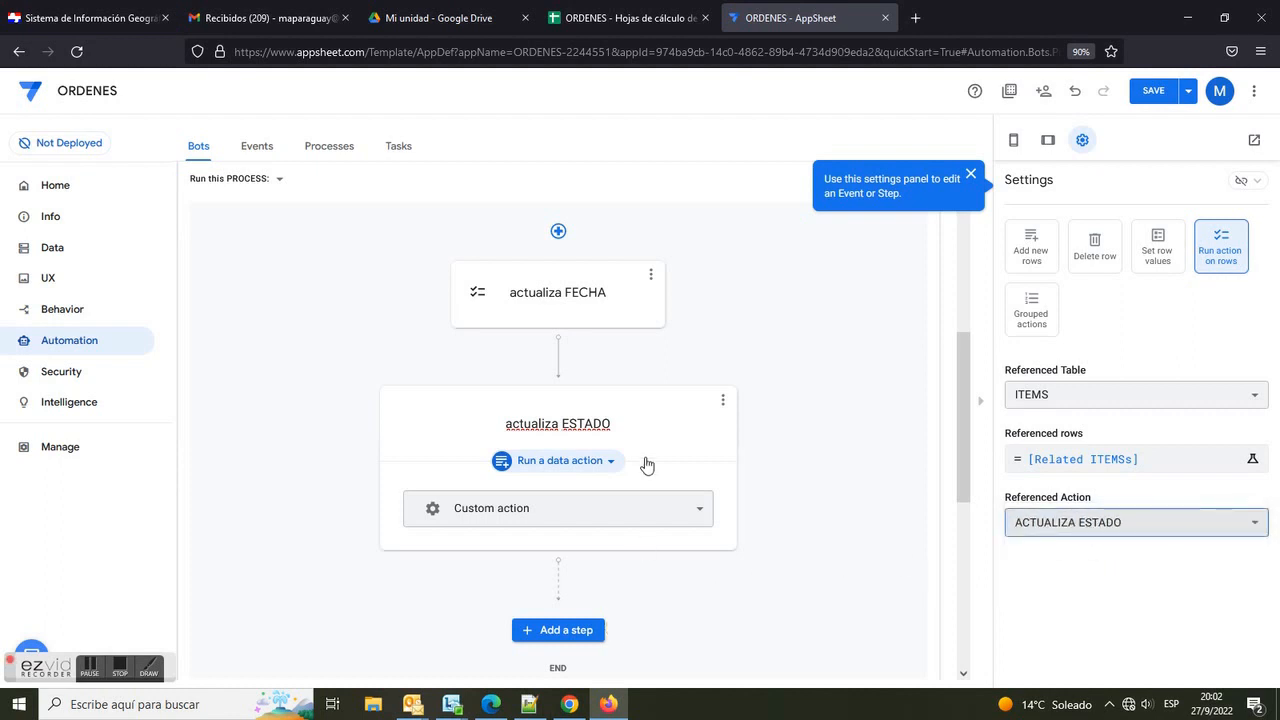
Step: Save the app with the completed bot
{"action": "left_click_drag", "start_coordinate": [959, 419], "coordinate": [959, 284]}
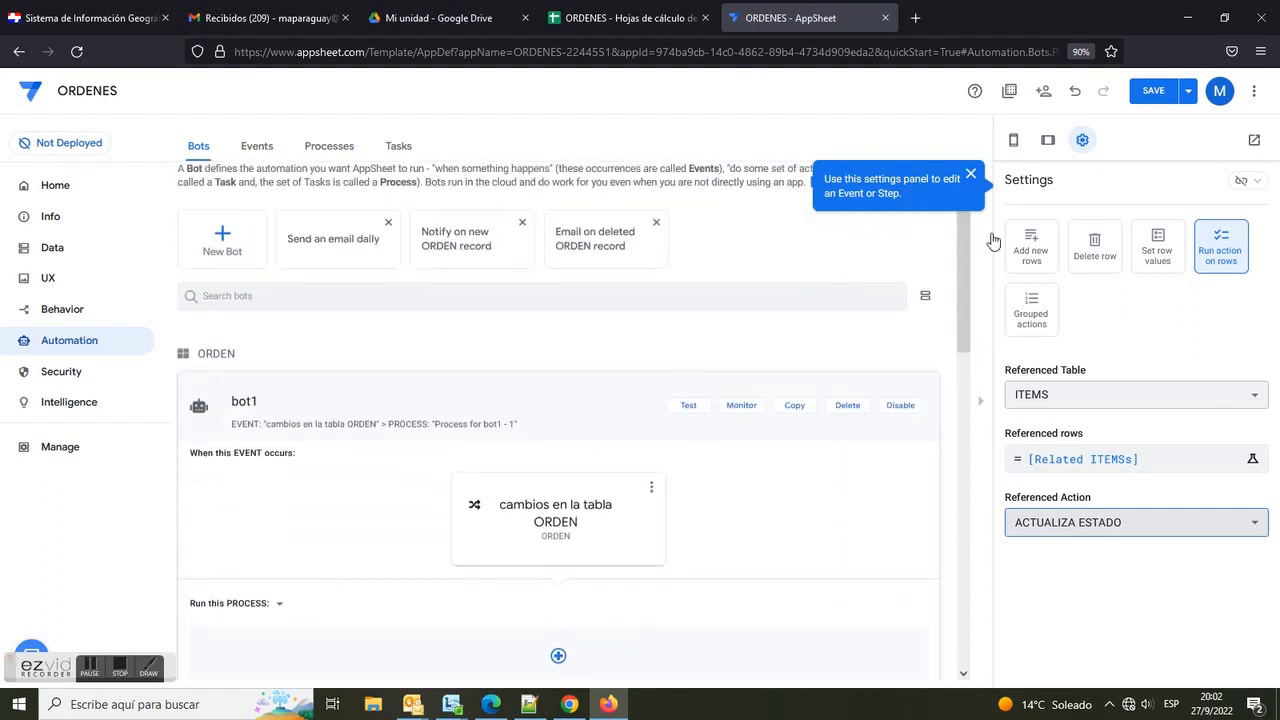
{"action": "left_click", "coordinate": [1150, 92]}
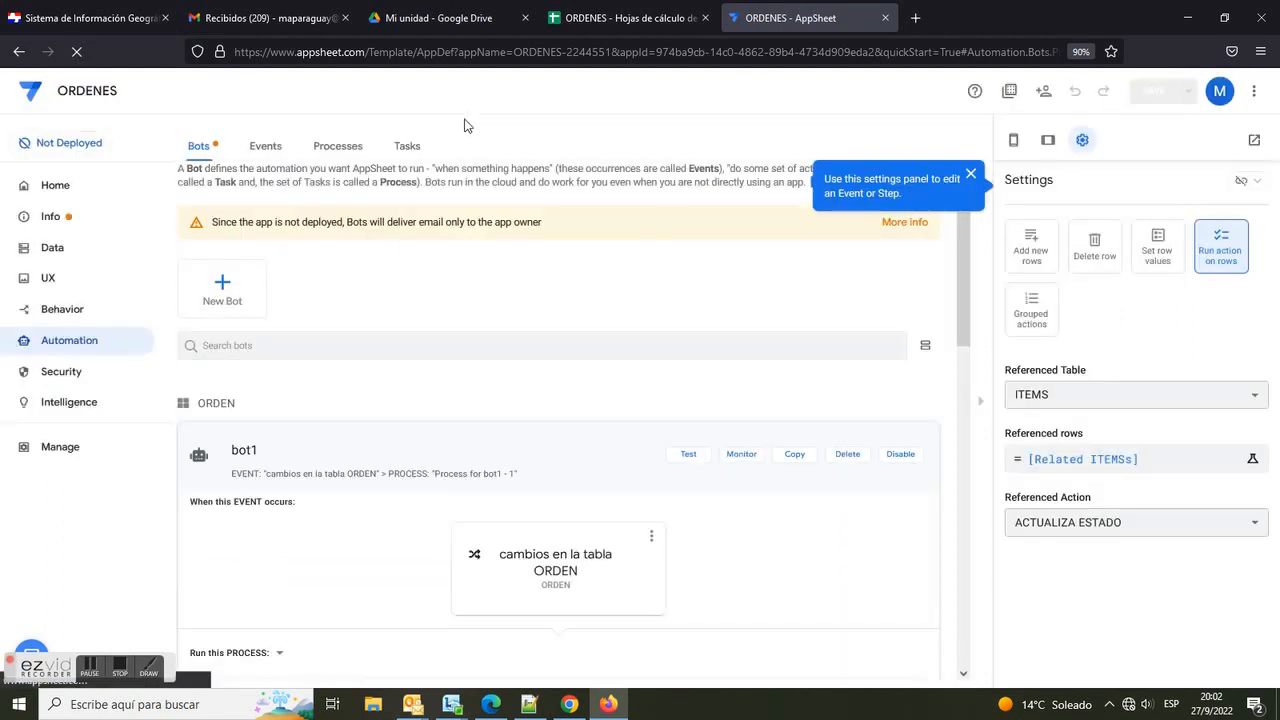
{"action": "left_click", "coordinate": [48, 281]}
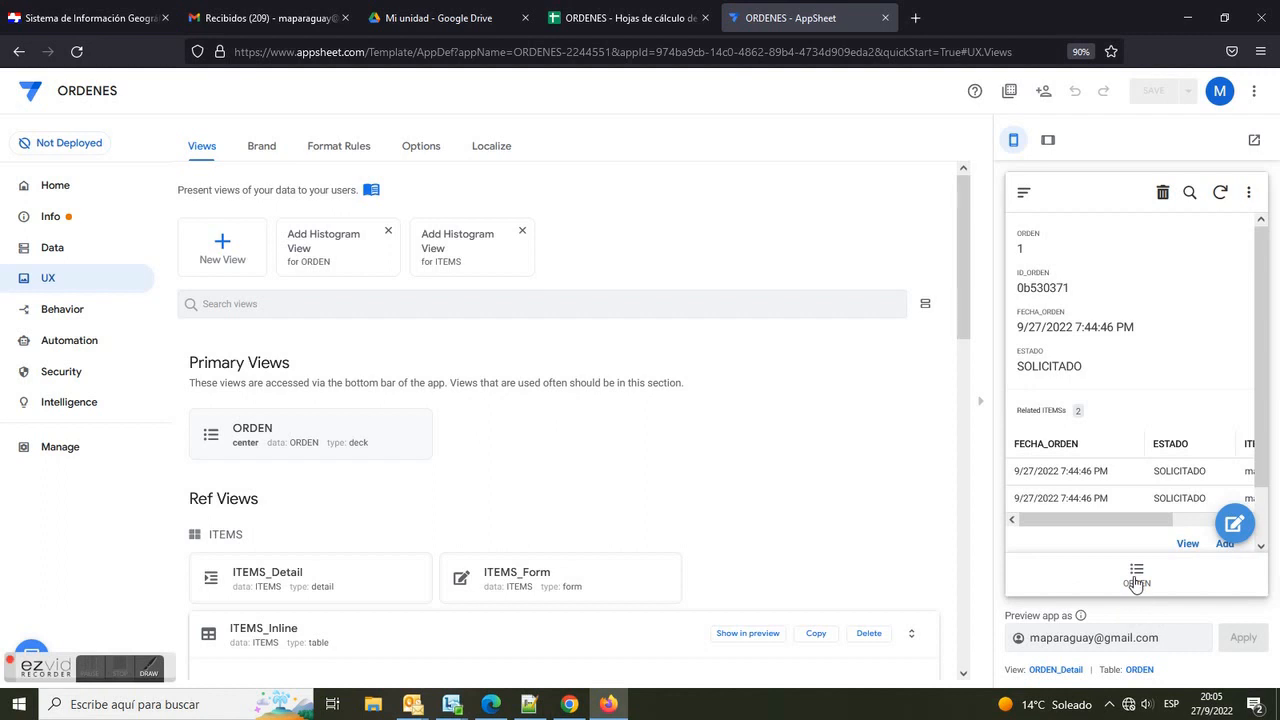
Step: Edit the order in the app preview, changing FECHA_ORDEN's hour to 9 and ESTADO to ATENDIDO, then save it
{"action": "left_click", "coordinate": [1137, 576]}
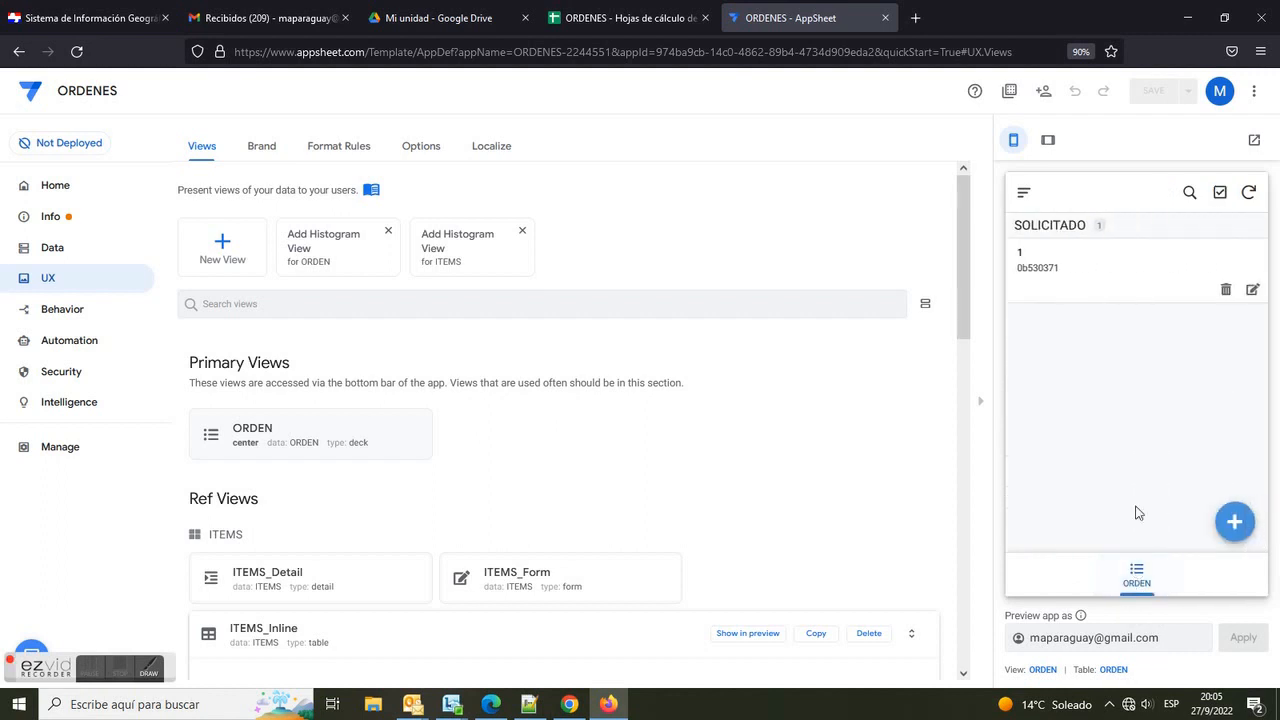
{"action": "left_click", "coordinate": [1252, 290]}
{"action": "scroll", "coordinate": [1259, 400], "scroll_direction": "down", "scroll_amount": 2}
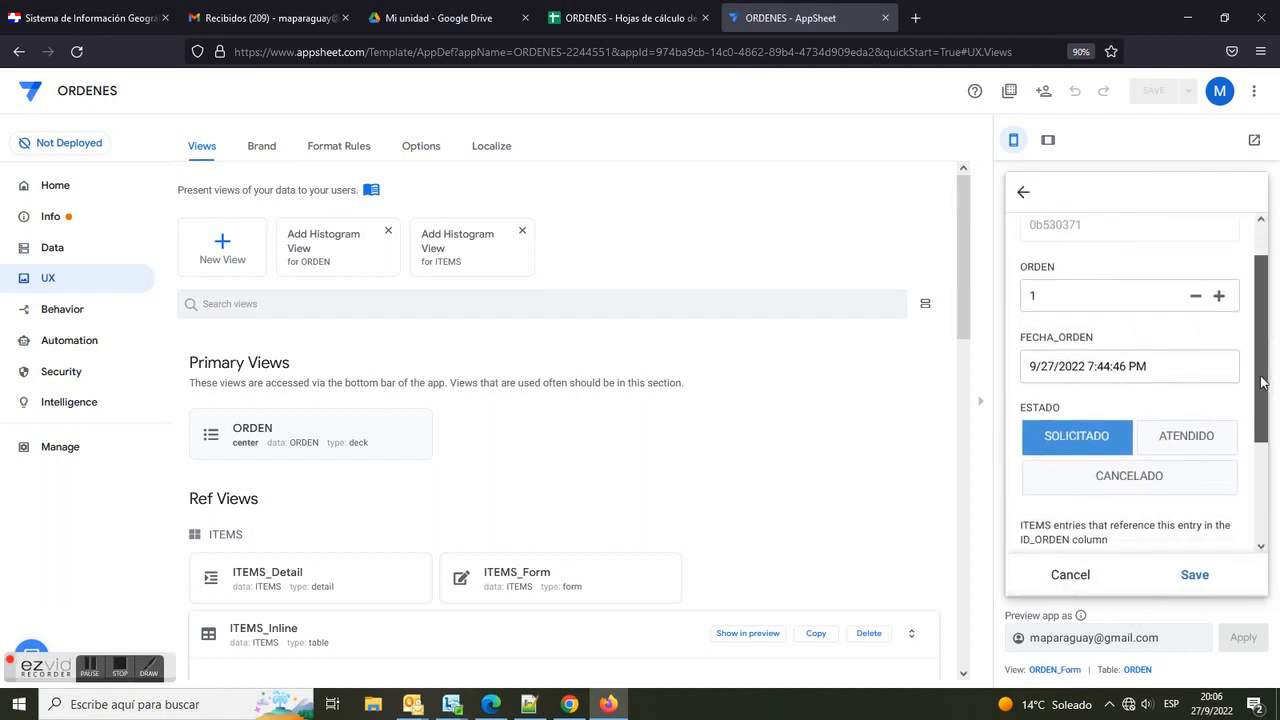
{"action": "left_click_drag", "start_coordinate": [1259, 400], "coordinate": [1257, 418]}
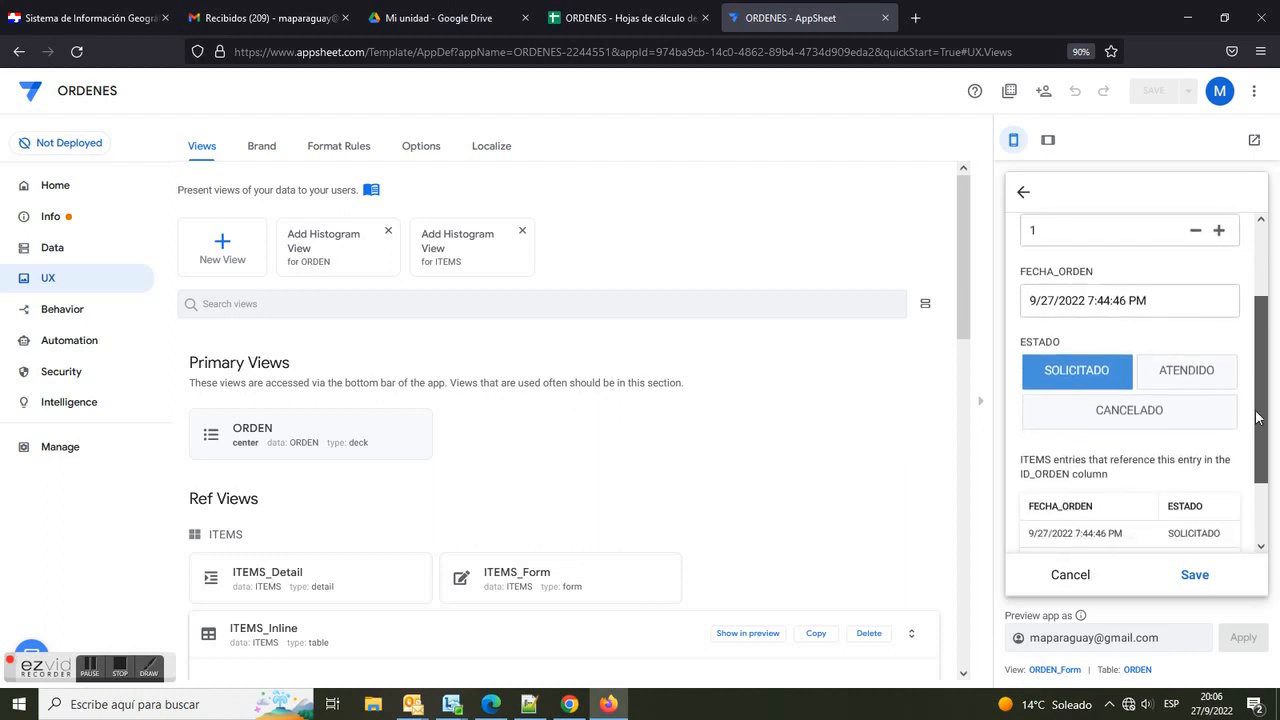
{"action": "left_click", "coordinate": [1090, 300]}
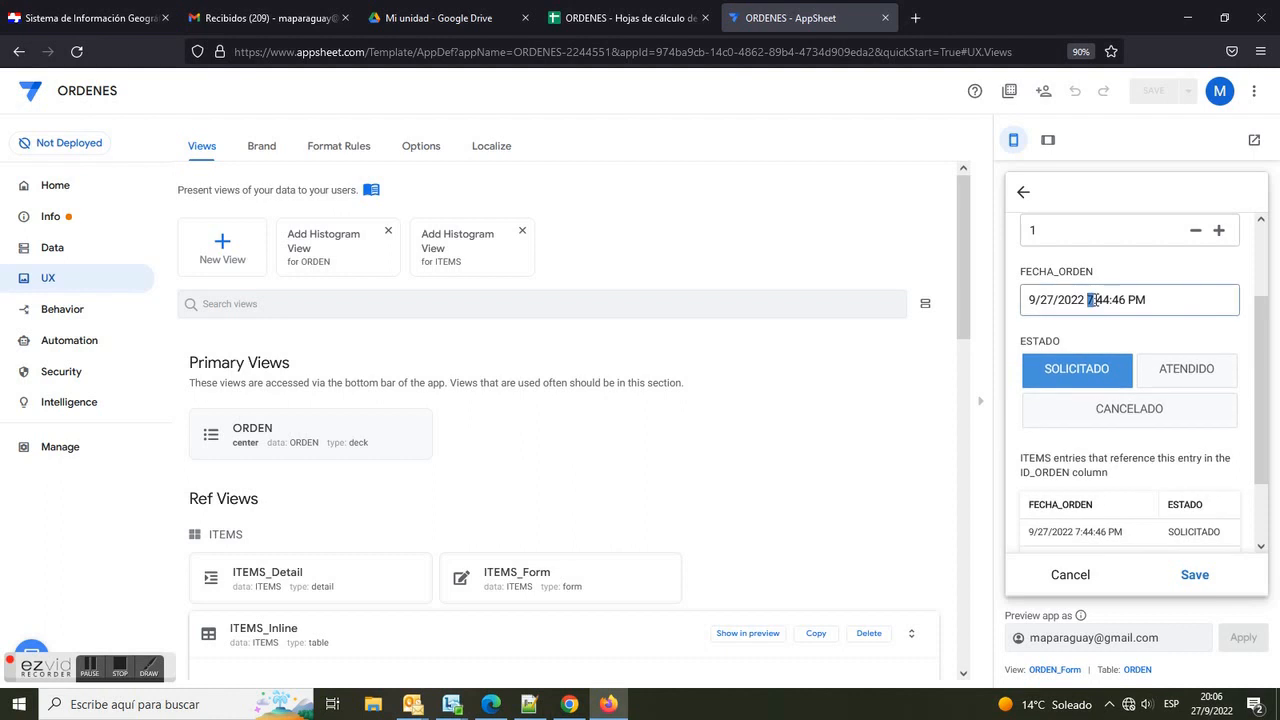
{"action": "type", "text": "9"}
{"action": "left_click", "coordinate": [1175, 372]}
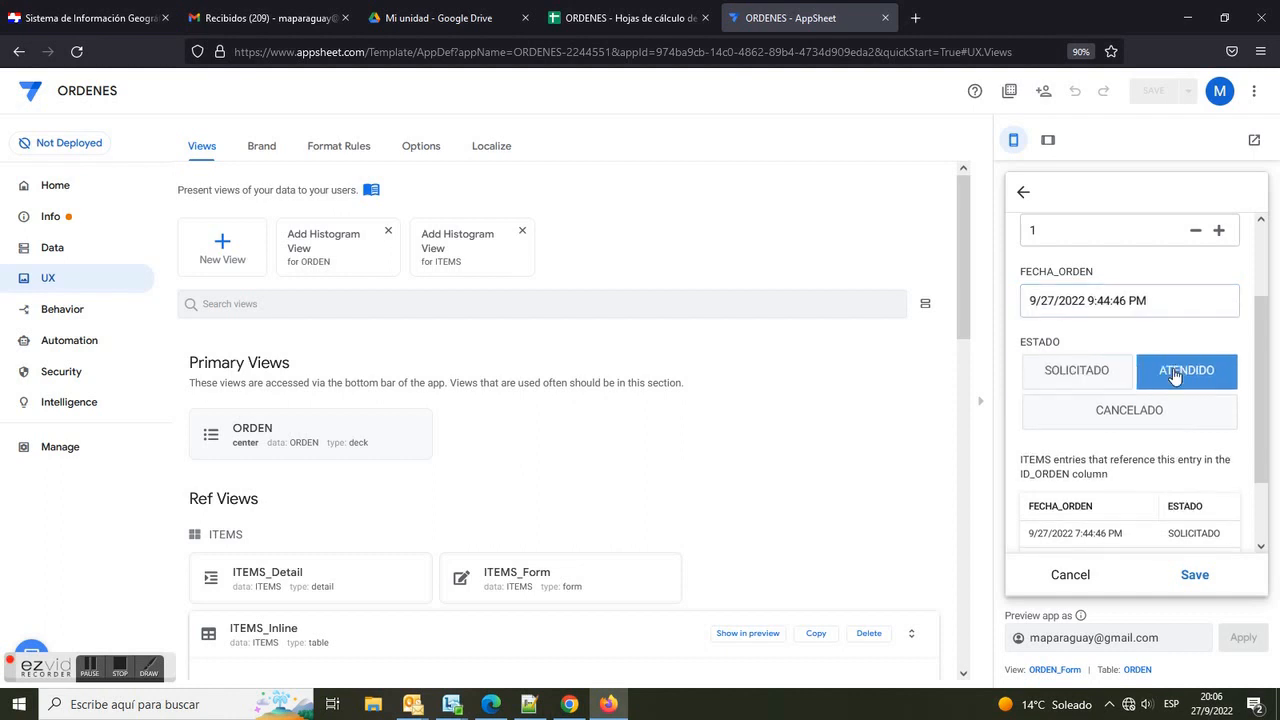
{"action": "left_click", "coordinate": [1196, 577]}
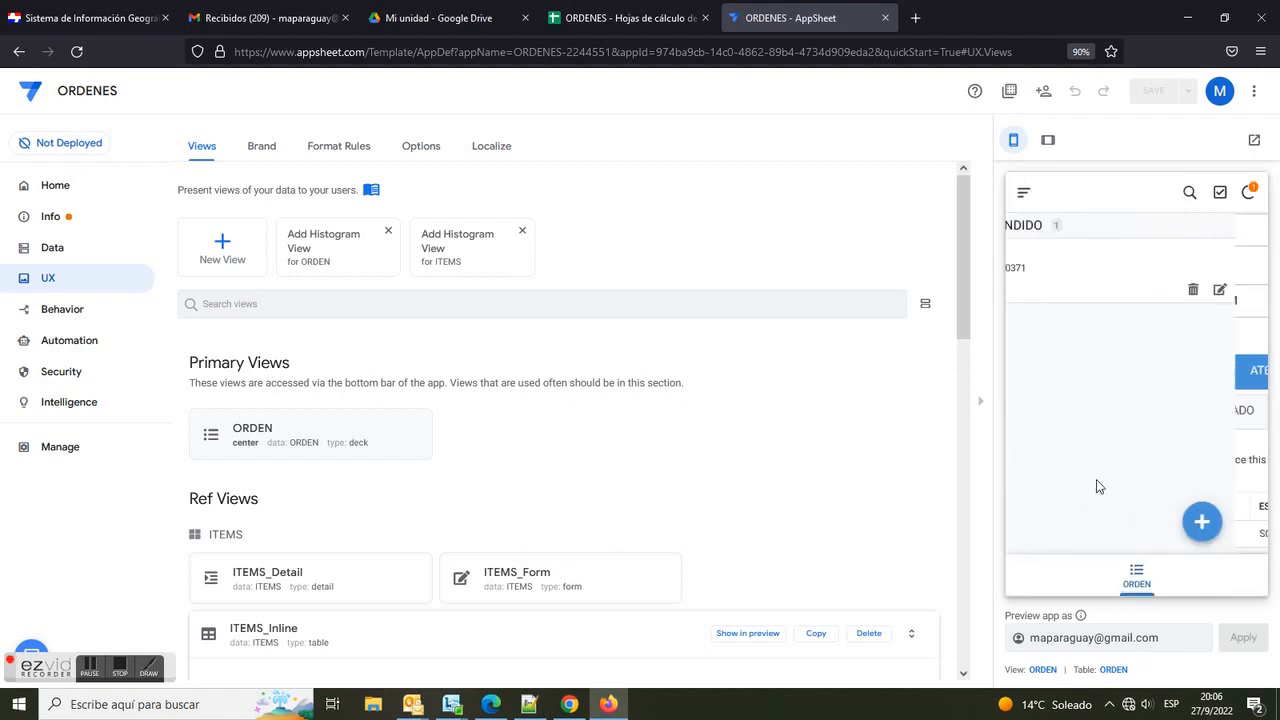
Step: Review the ITEMS and ORDEN sheets of the ORDENES spreadsheet for the order's date and status values
{"action": "left_click", "coordinate": [601, 19]}
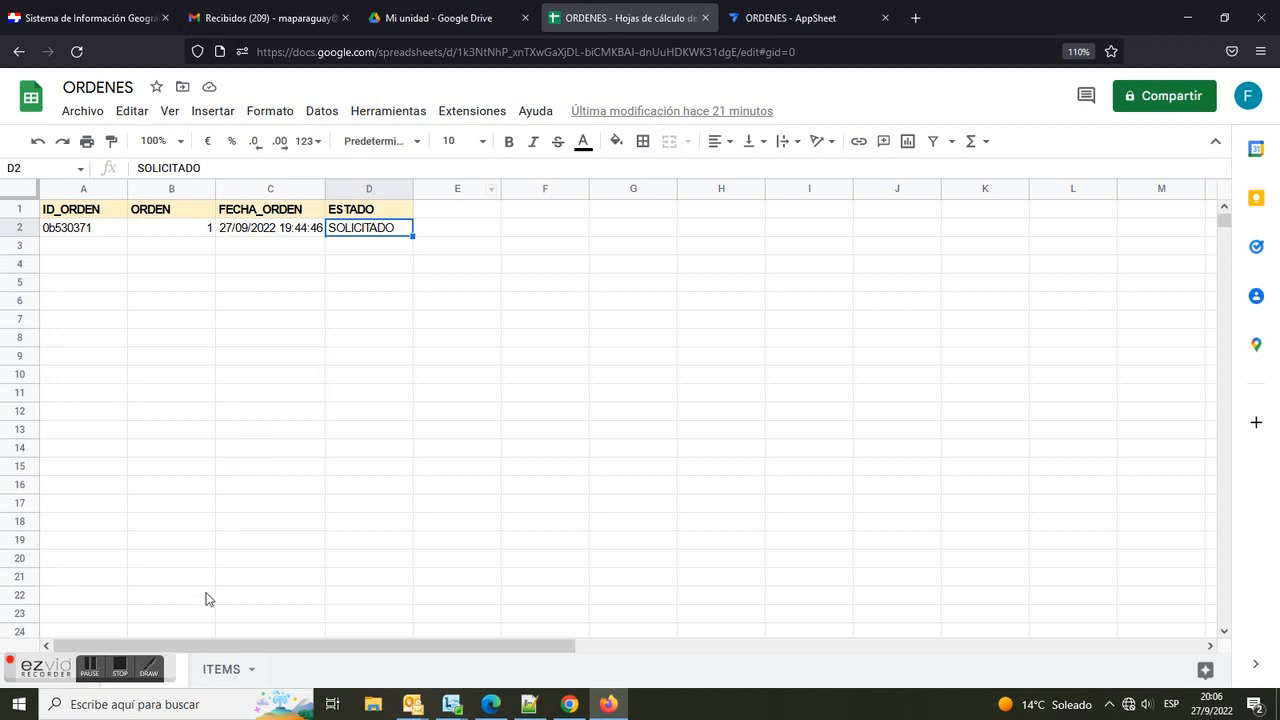
{"action": "left_click", "coordinate": [220, 671]}
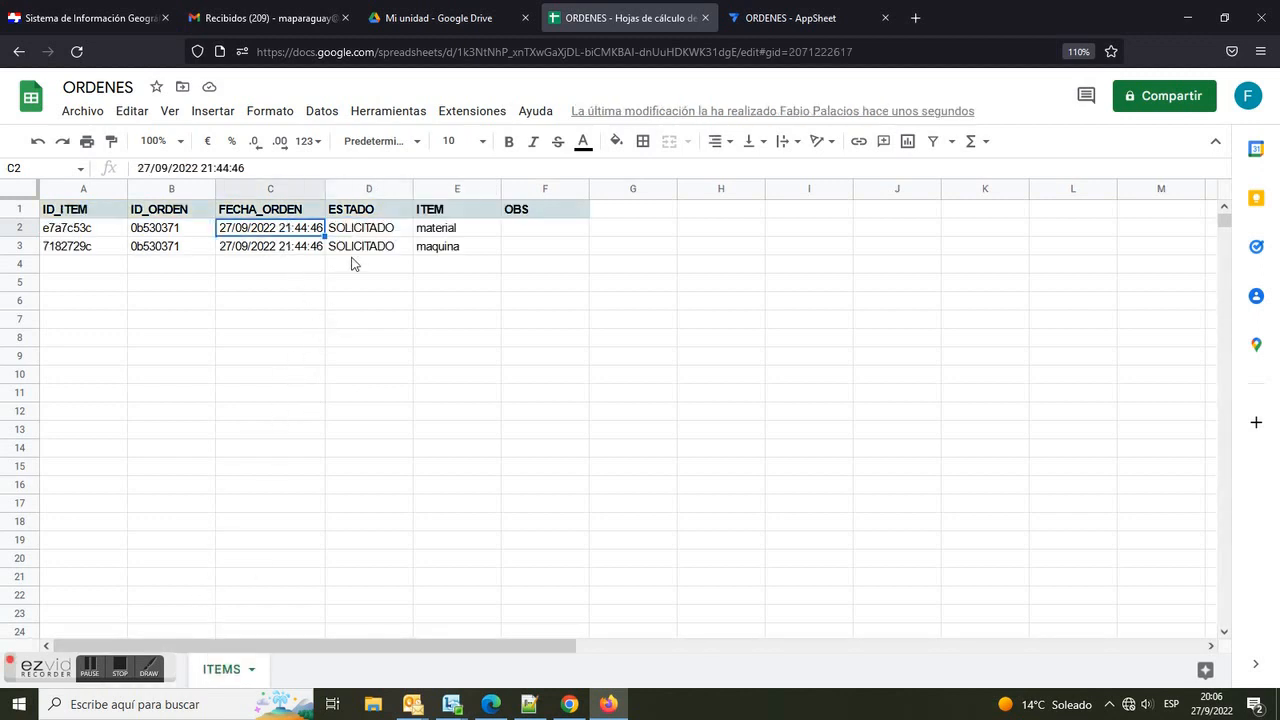
{"action": "left_click", "coordinate": [329, 248]}
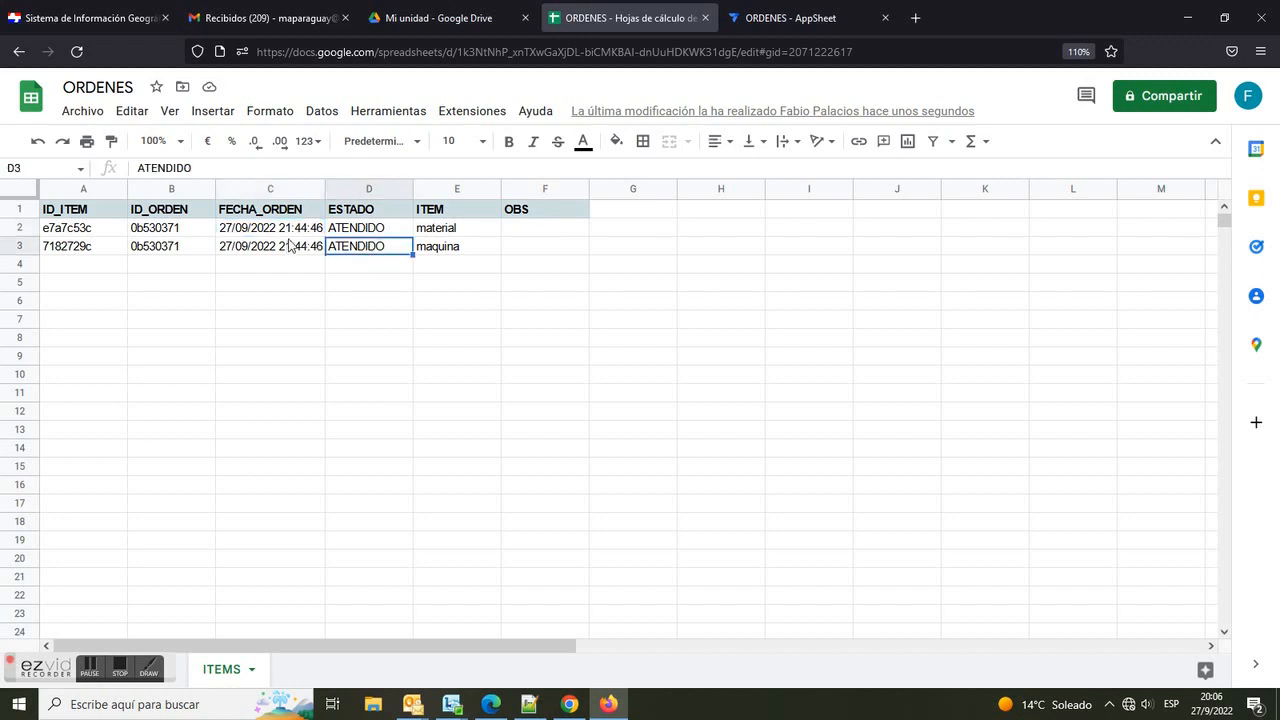
{"action": "left_click", "coordinate": [289, 245]}
{"action": "left_click", "coordinate": [294, 230]}
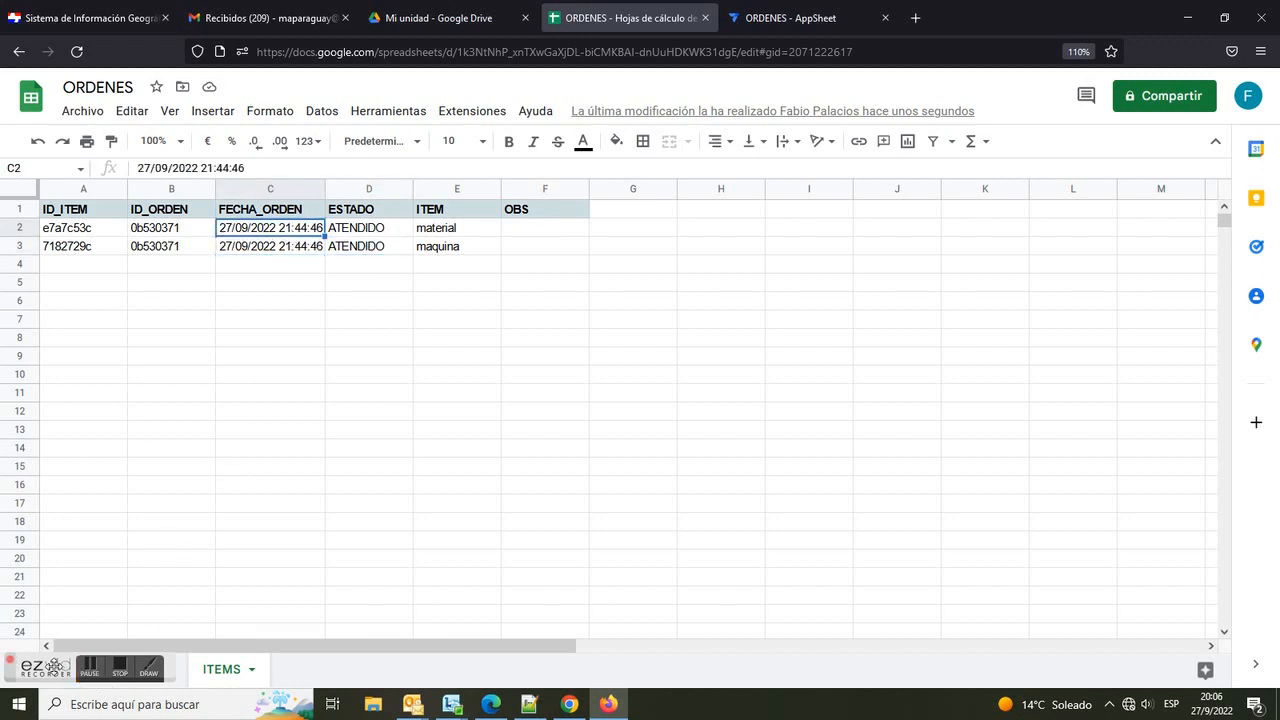
{"action": "left_click_drag", "start_coordinate": [55, 666], "coordinate": [423, 580]}
{"action": "left_click", "coordinate": [130, 671]}
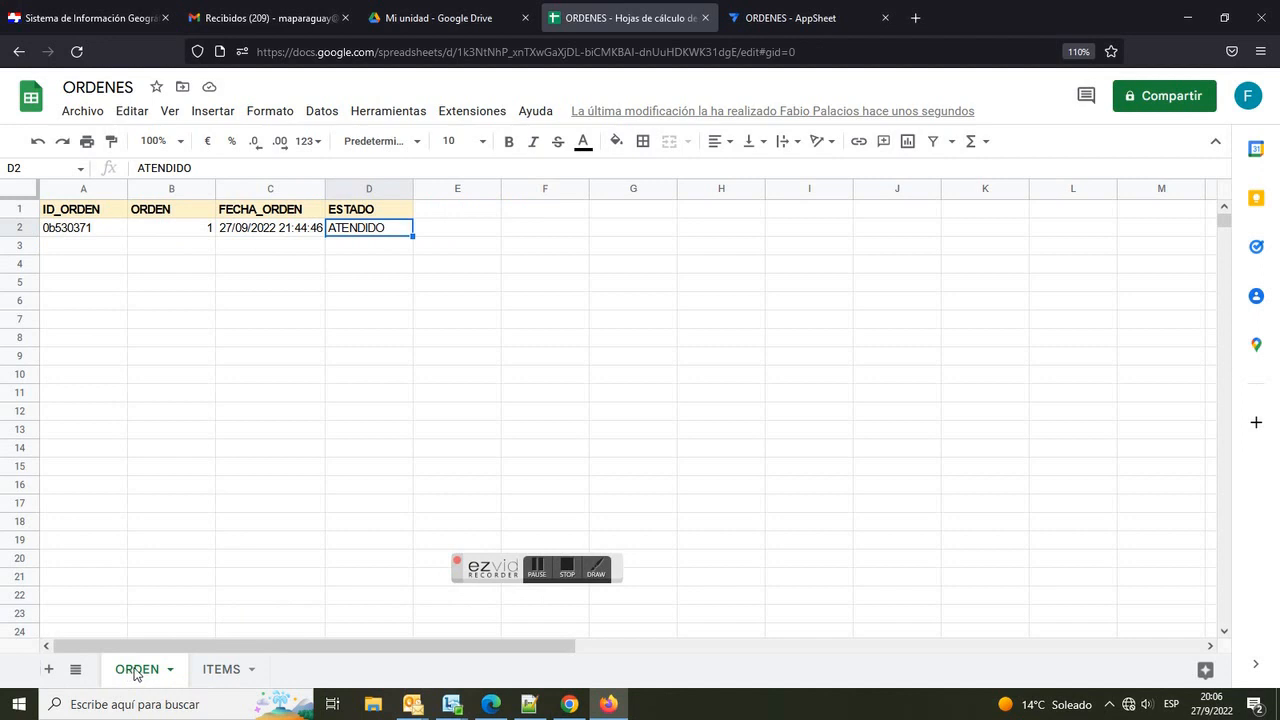
Step: Edit the order again in the preview, changing FECHA_ORDEN's day to 28 and ESTADO to CANCELADO, then save it
{"action": "left_click", "coordinate": [788, 22]}
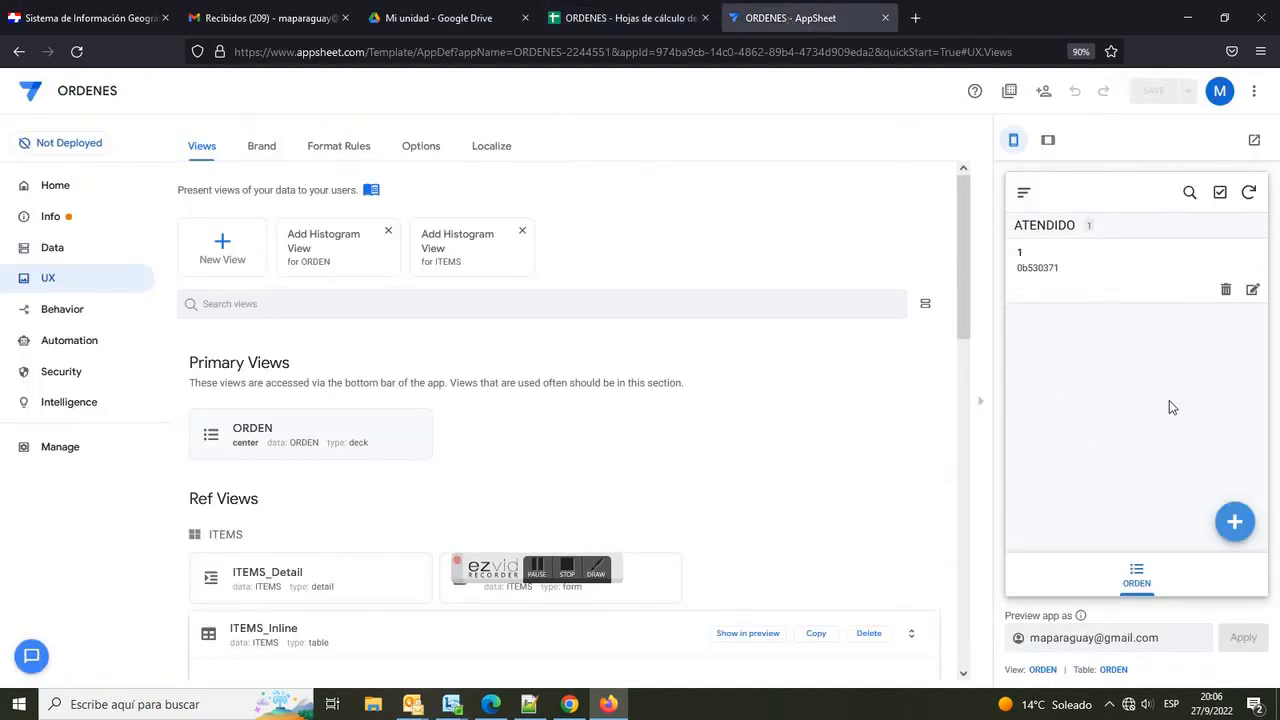
{"action": "left_click", "coordinate": [1252, 289]}
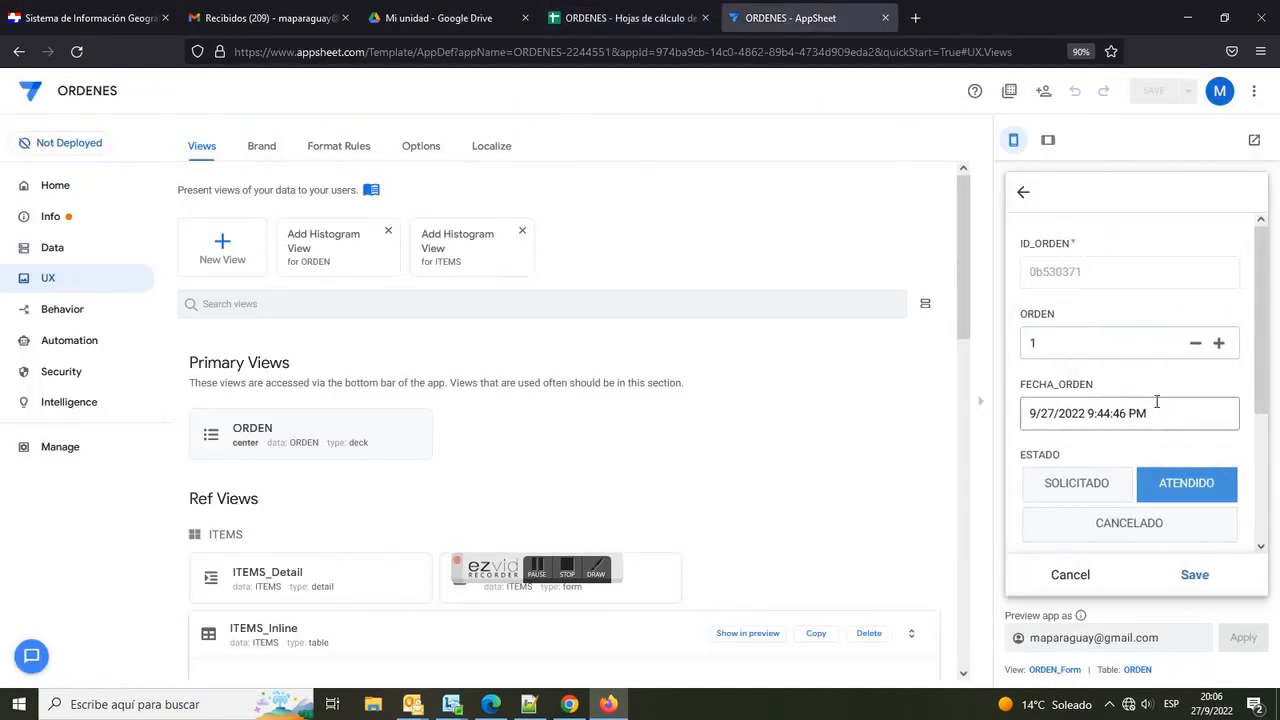
{"action": "left_click", "coordinate": [1043, 414]}
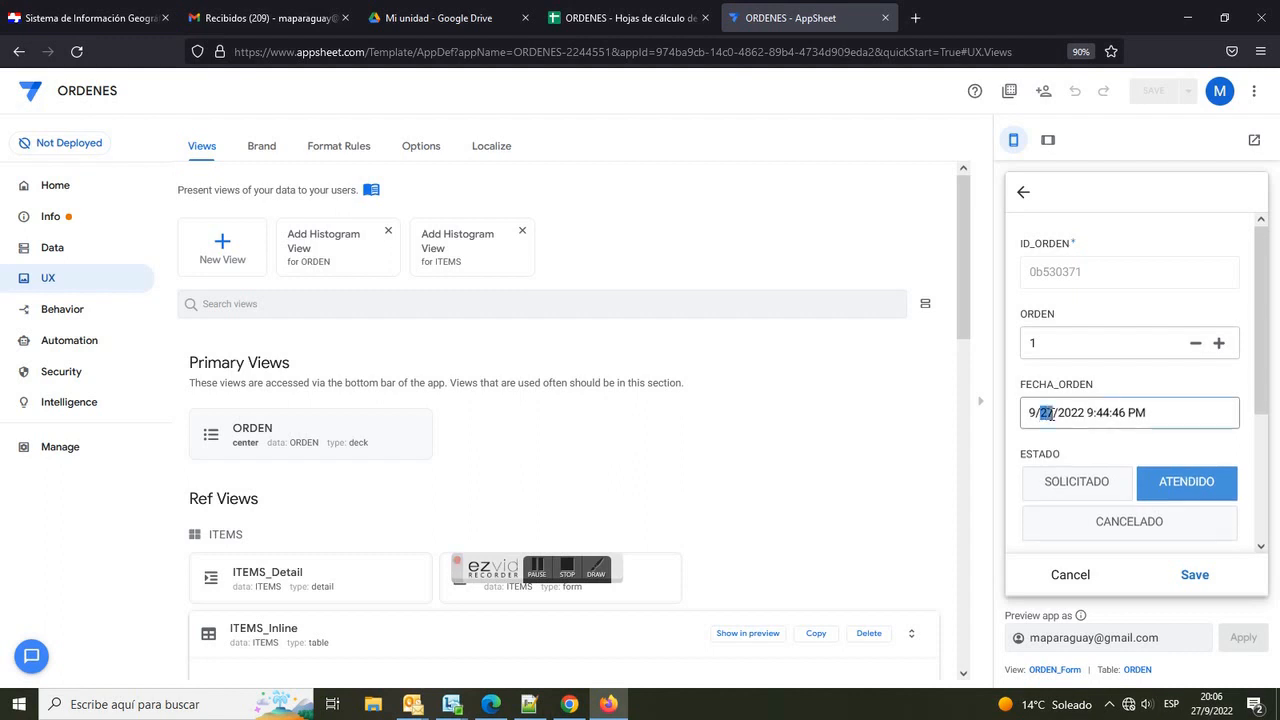
{"action": "type", "text": "28"}
{"action": "left_click", "coordinate": [1128, 523]}
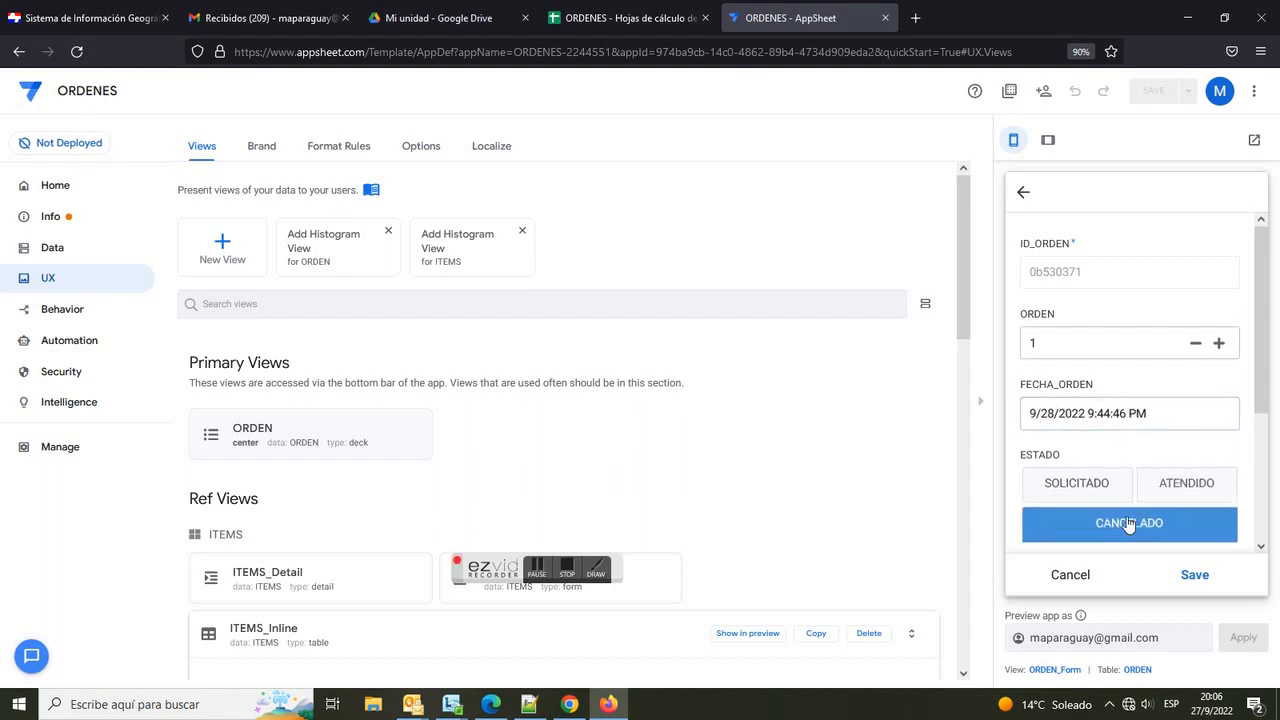
{"action": "left_click", "coordinate": [1195, 576]}
Step: Review the ORDEN and ITEMS sheets in the spreadsheet for the updated date and status
{"action": "left_click", "coordinate": [625, 17]}
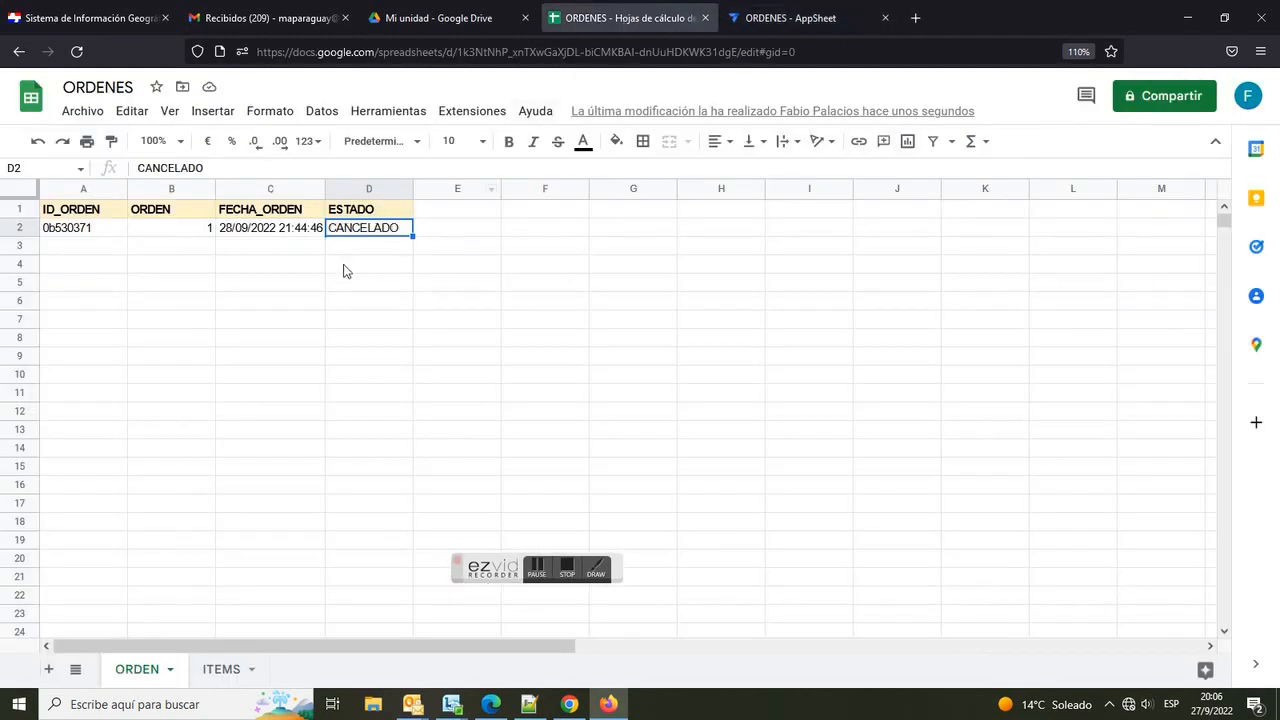
{"action": "left_click", "coordinate": [224, 674]}
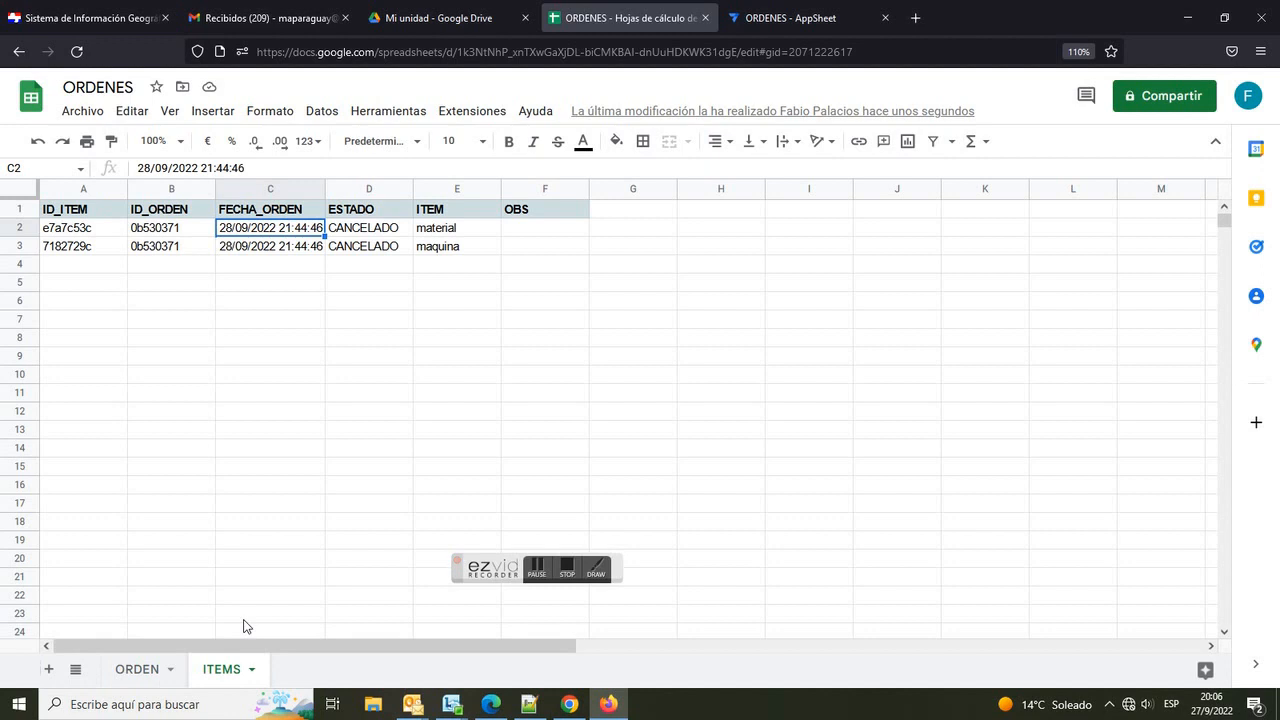
{"action": "left_click", "coordinate": [148, 670]}
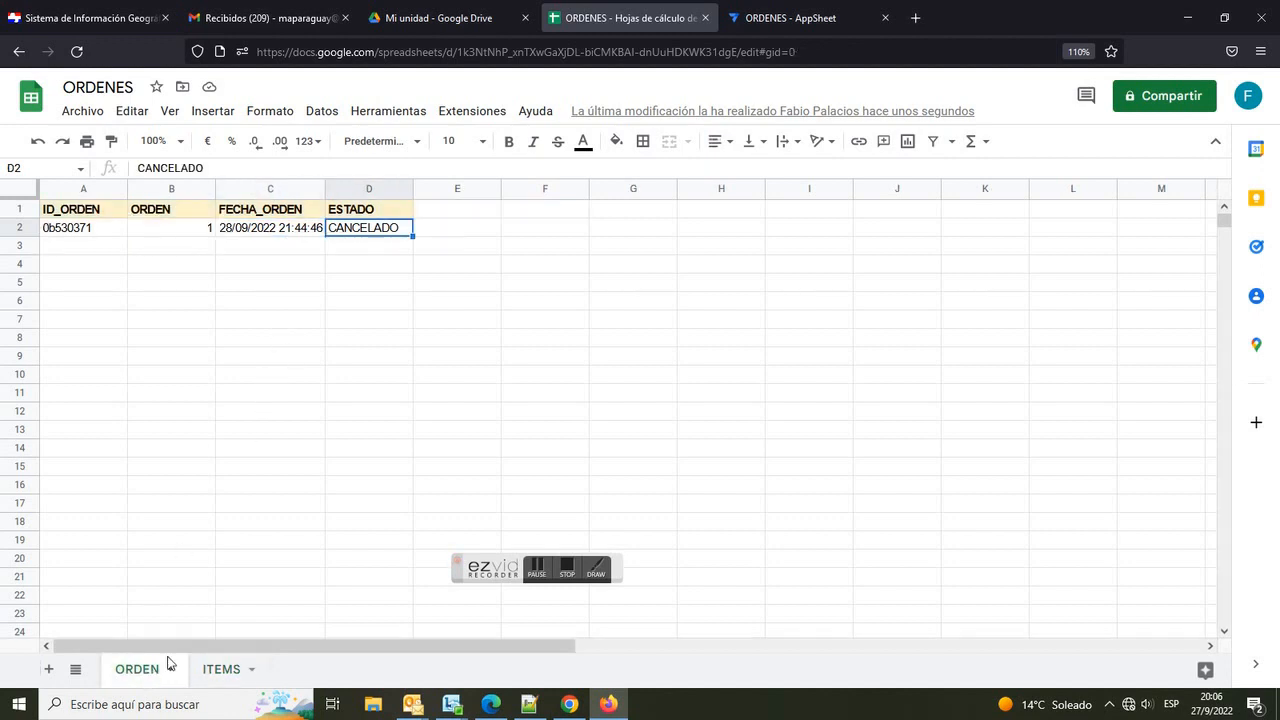
Step: Open the order's detail in the preview to inspect its related ITEMS rows, then return to the order list
{"action": "left_click", "coordinate": [790, 17]}
{"action": "left_click", "coordinate": [1098, 284]}
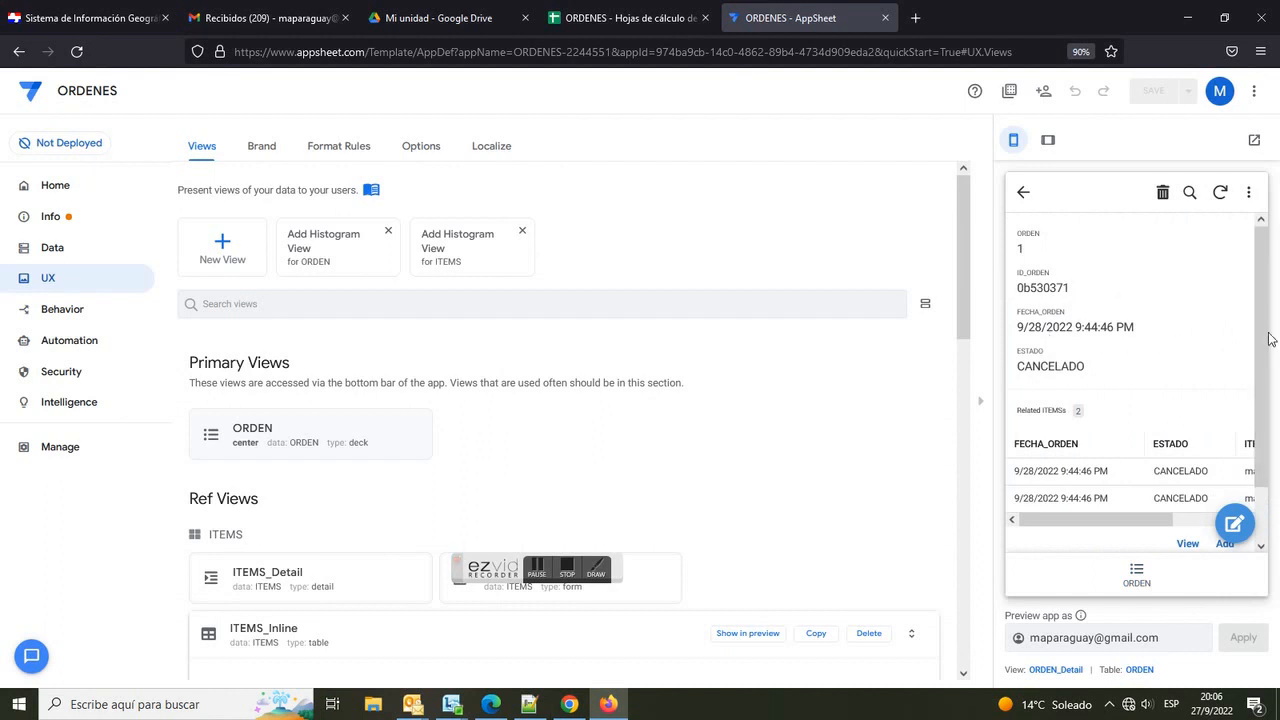
{"action": "scroll", "coordinate": [1250, 340], "scroll_direction": "down", "scroll_amount": 1}
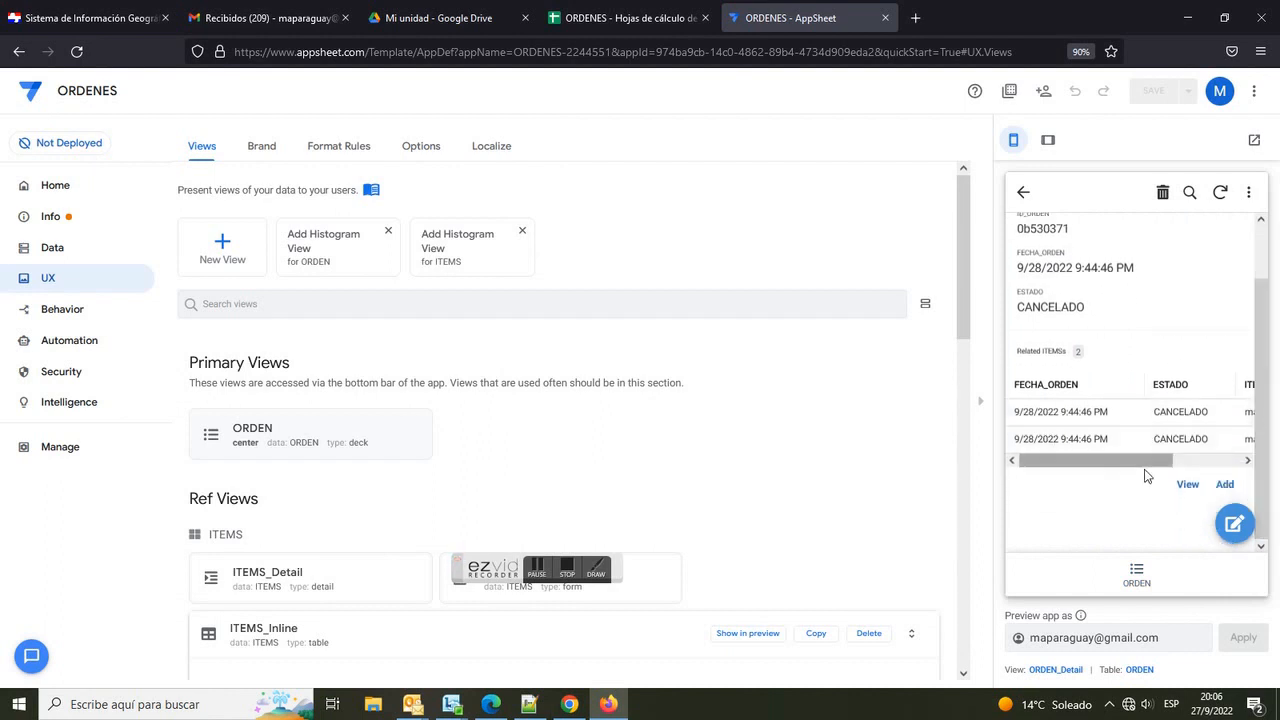
{"action": "left_click", "coordinate": [1136, 575]}
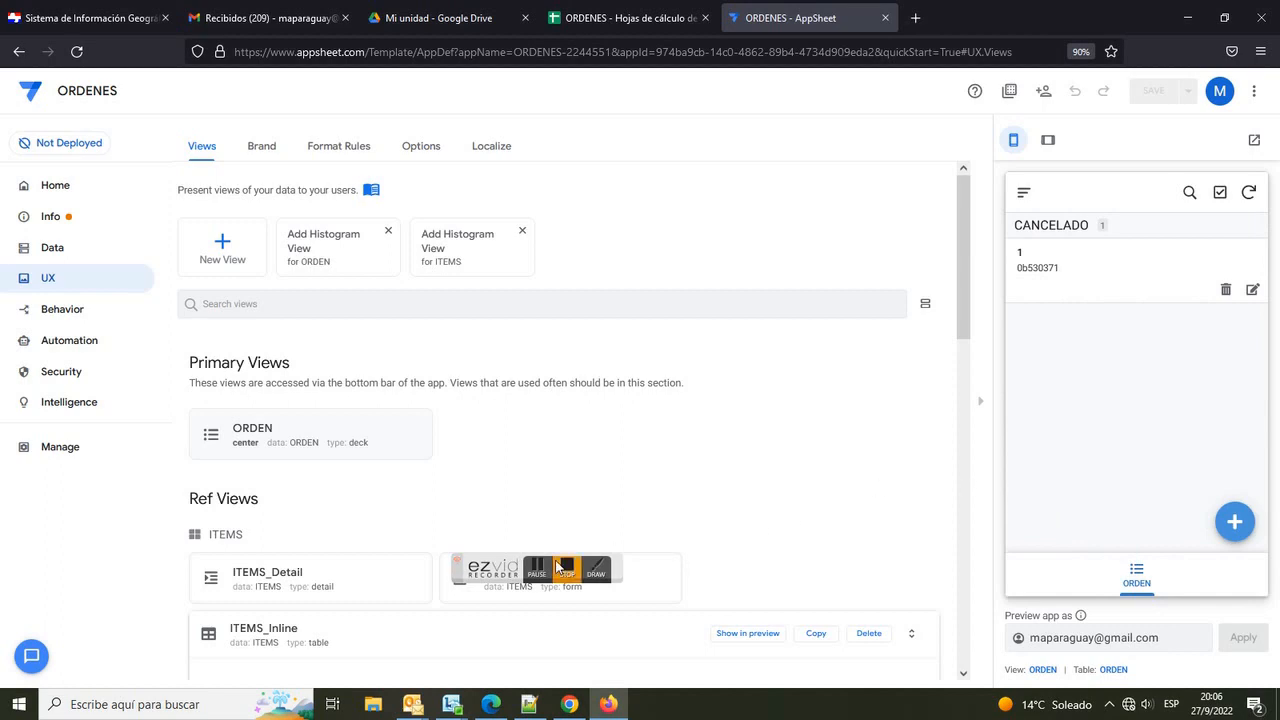